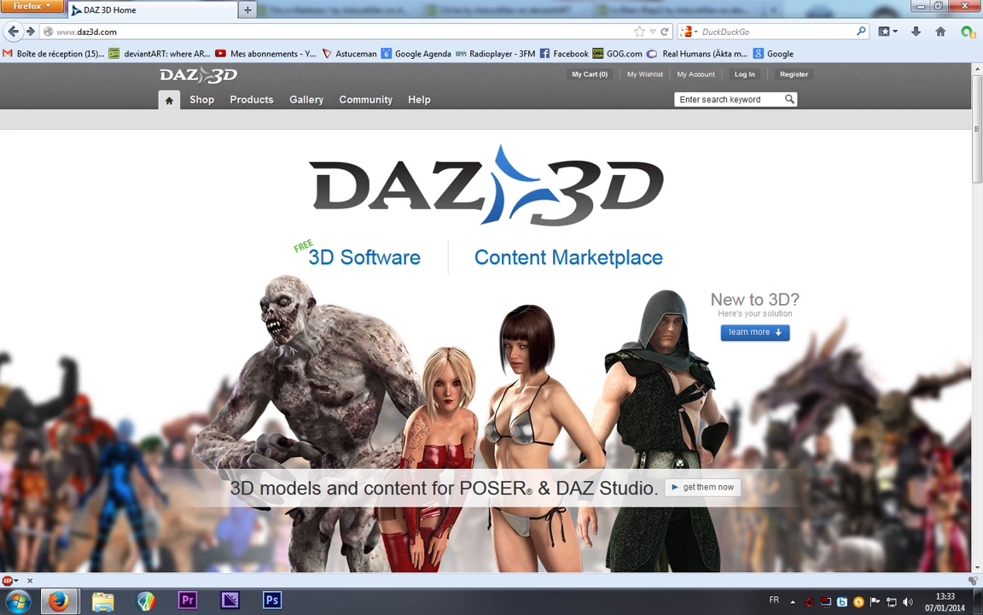
# Step: Look over the DAZ 3D home page down to the DAZ Studio Pro 4.6 section
pyautogui.scroll(-1, 968, 104)
pyautogui.scroll(1, 968, 104)
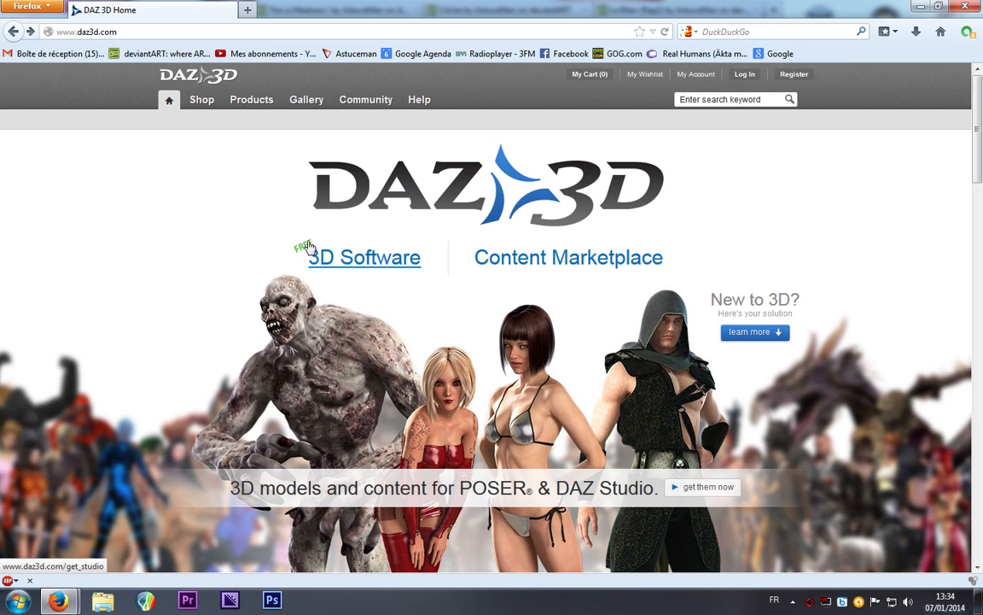
pyautogui.scroll(-4, 980, 122)
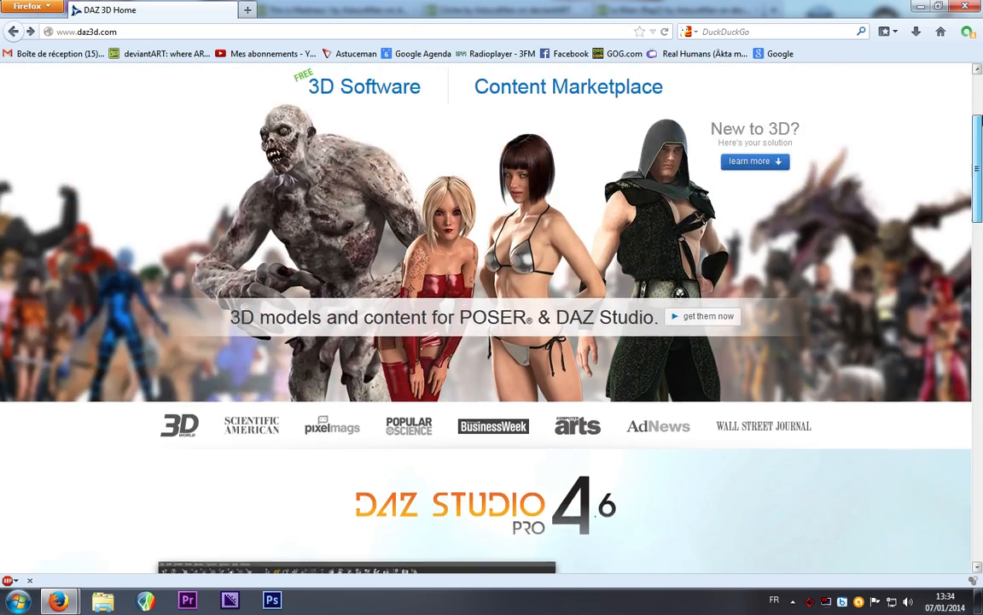
pyautogui.scroll(4, 980, 122)
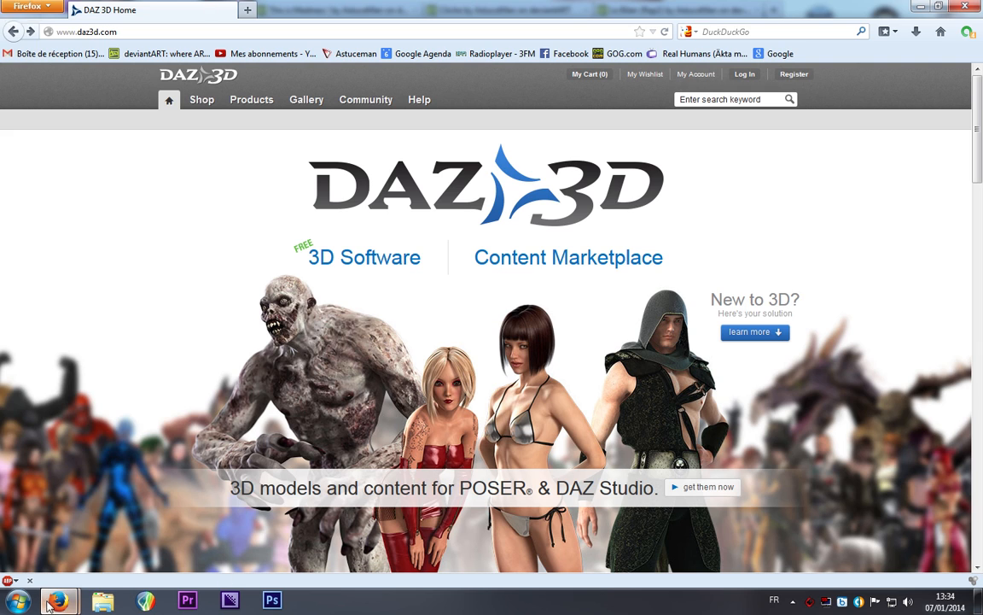
# Step: Switch to the browser window with the deviantART gallery and look over the featured artworks
pyautogui.moveTo(56, 602)
pyautogui.click(239, 521)
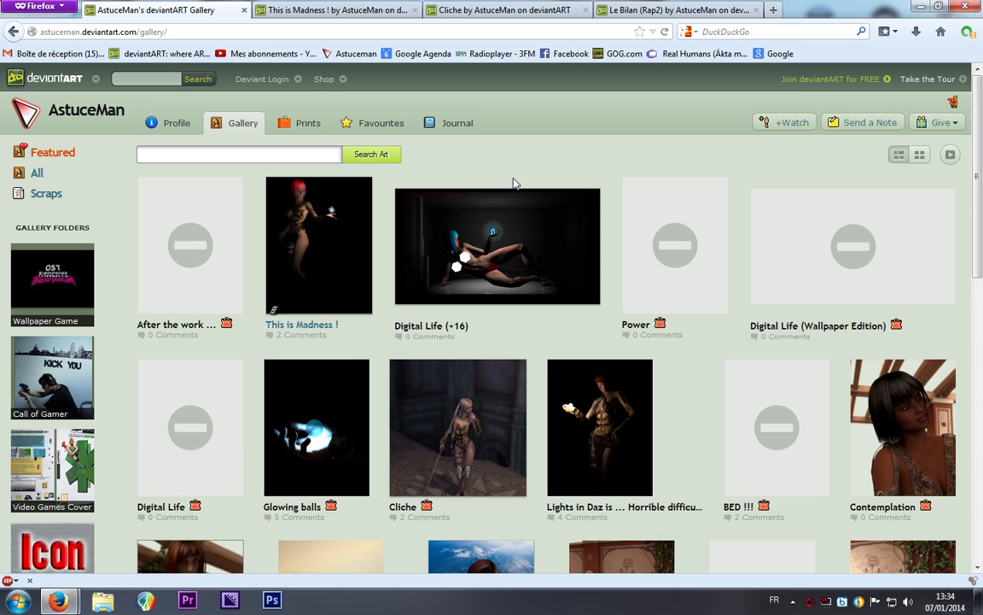
pyautogui.scroll(-4, 598, 208)
pyautogui.scroll(4, 602, 211)
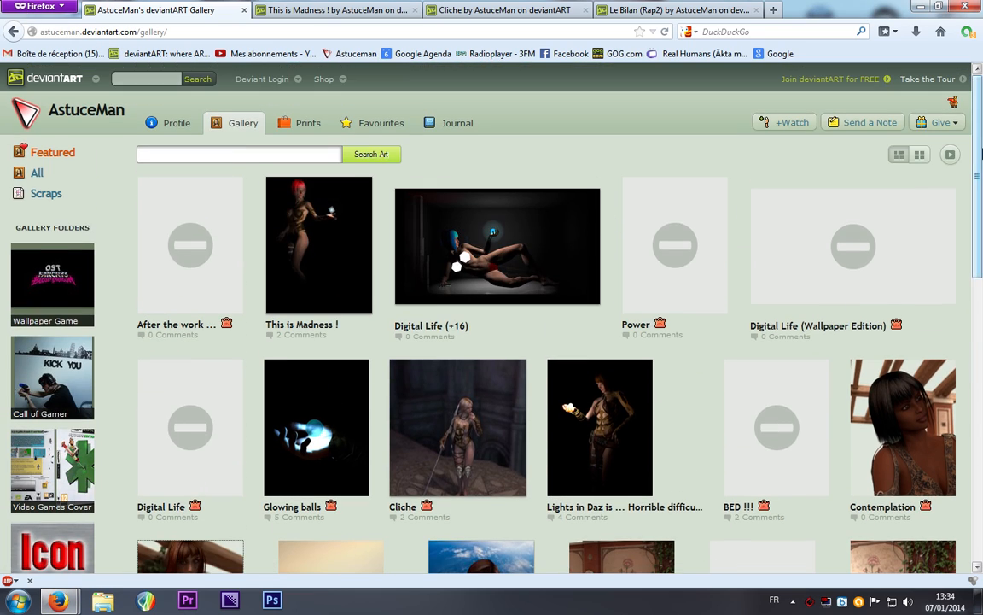
pyautogui.moveTo(980, 184)
pyautogui.mouseDown()
pyautogui.moveTo(982, 426)
pyautogui.moveTo(980, 177)
pyautogui.mouseUp()
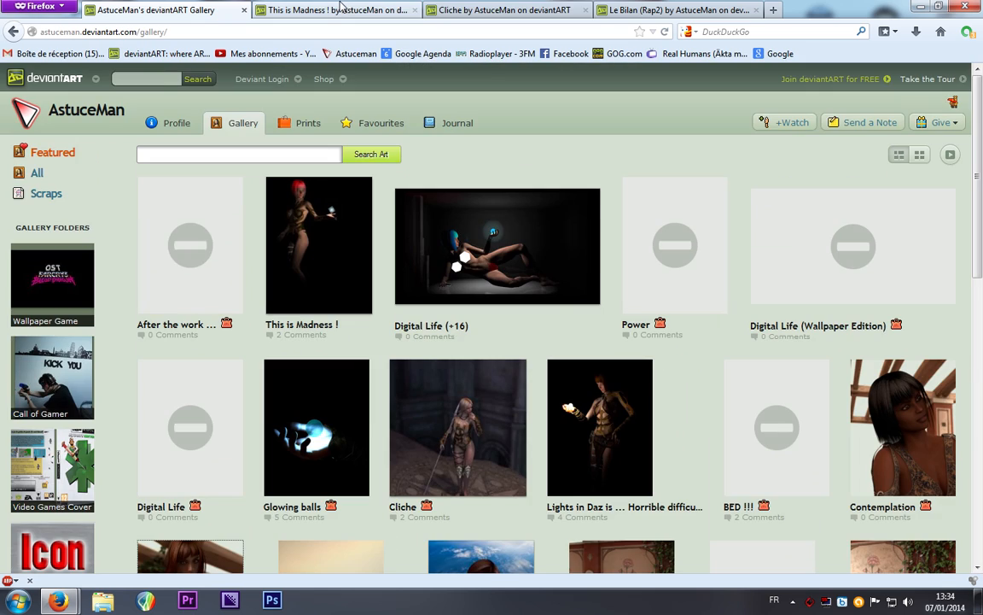
# Step: Show the "This is Madness !" artwork page and examine the render from head to legs
pyautogui.click(337, 10)
pyautogui.scroll(-2, 980, 150)
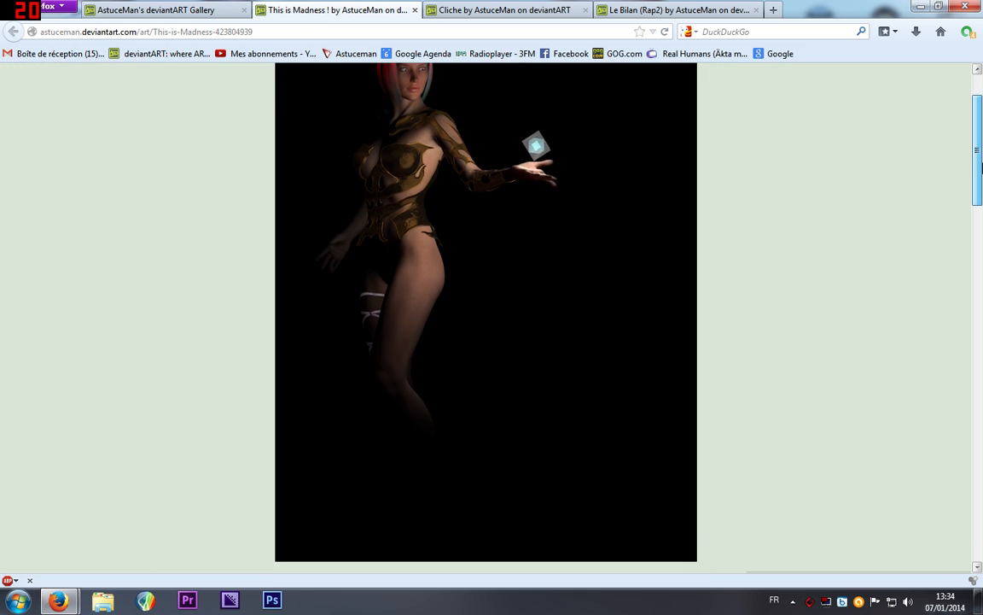
pyautogui.scroll(2, 980, 150)
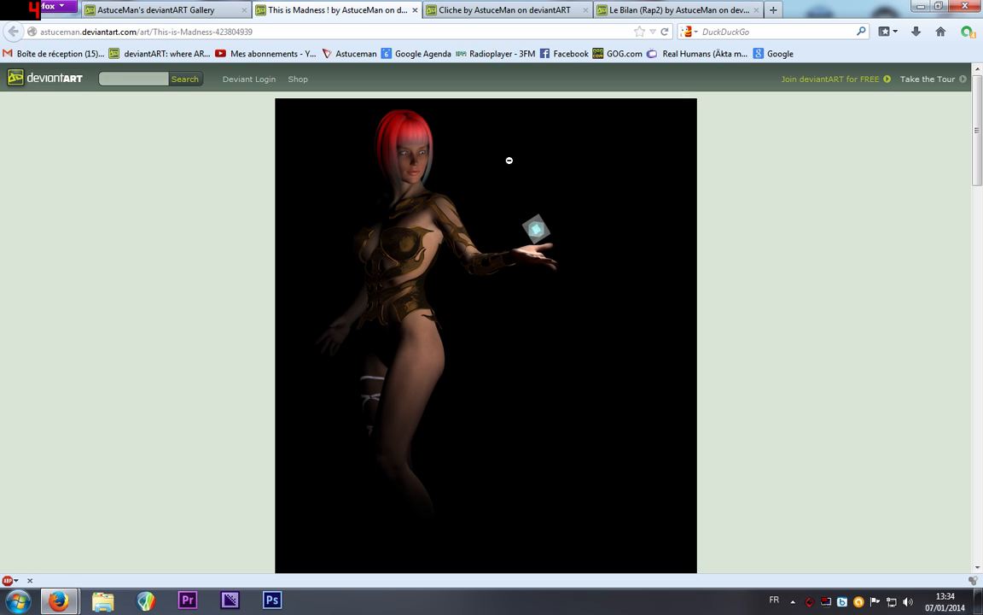
pyautogui.moveTo(979, 126)
pyautogui.mouseDown()
pyautogui.moveTo(980, 149)
pyautogui.moveTo(980, 126)
pyautogui.mouseUp()
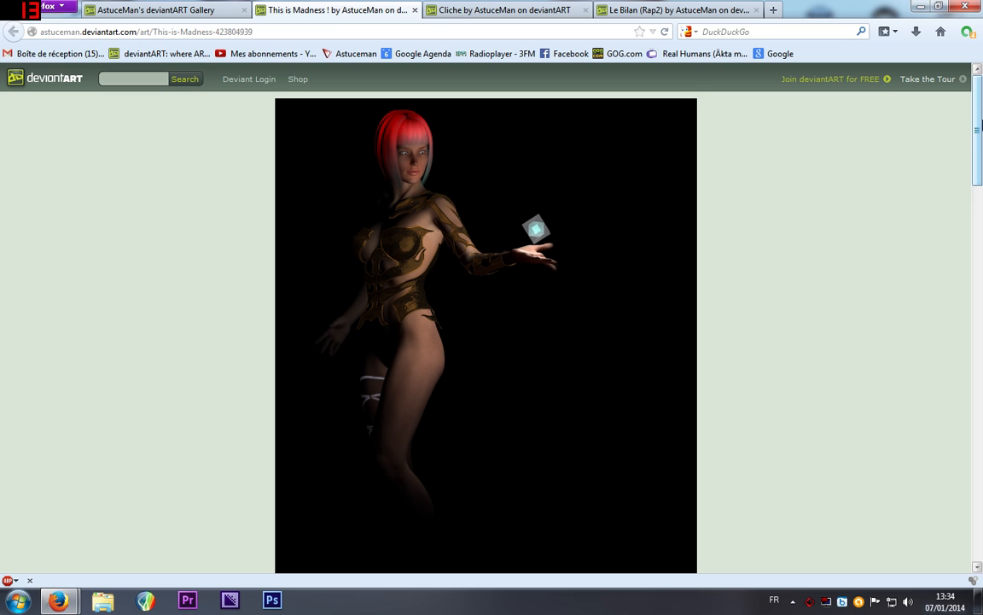
pyautogui.scroll(-3, 583, 514)
pyautogui.scroll(3, 583, 514)
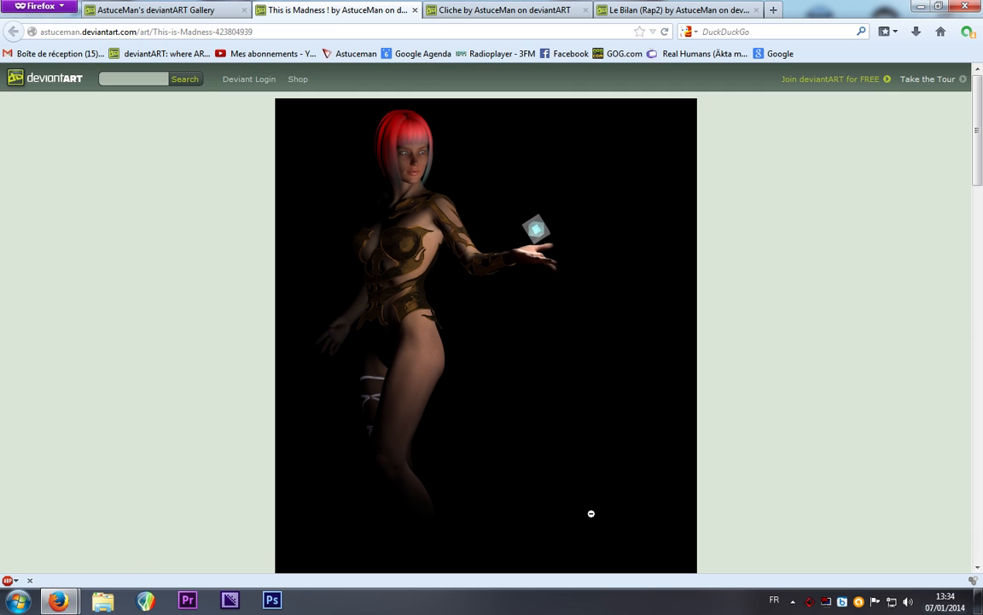
pyautogui.scroll(-3, 926, 199)
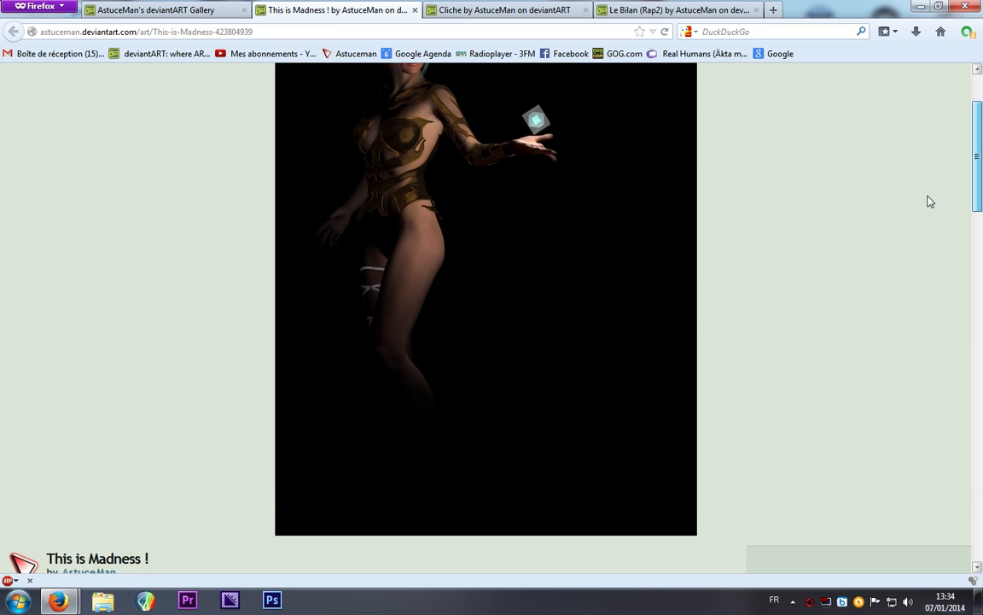
pyautogui.scroll(3, 714, 358)
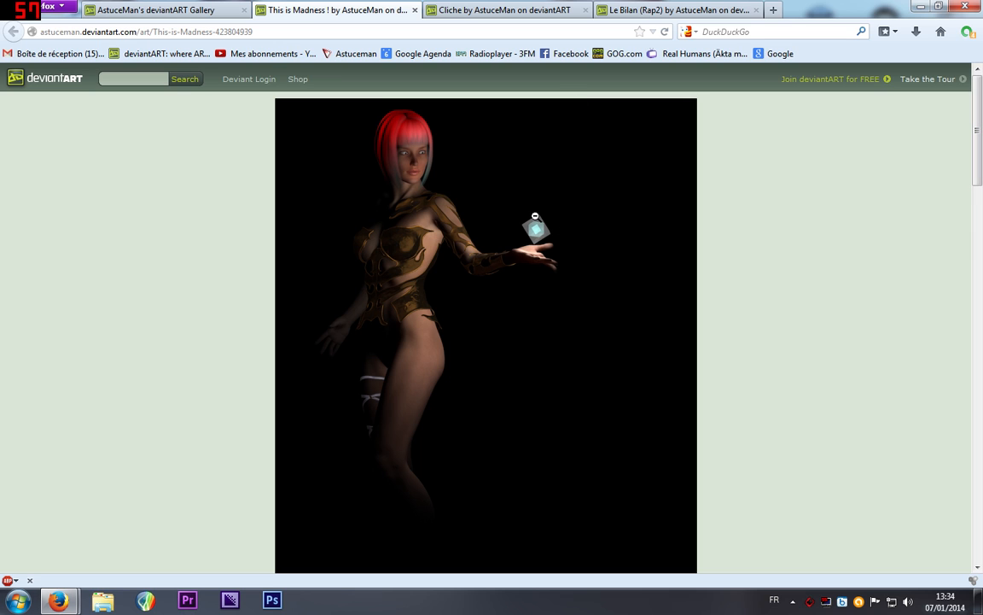
# Step: Show the "Cliche" artwork page and enlarge the render to examine the character and the background
pyautogui.hotkey('ctrl', 'Tab')
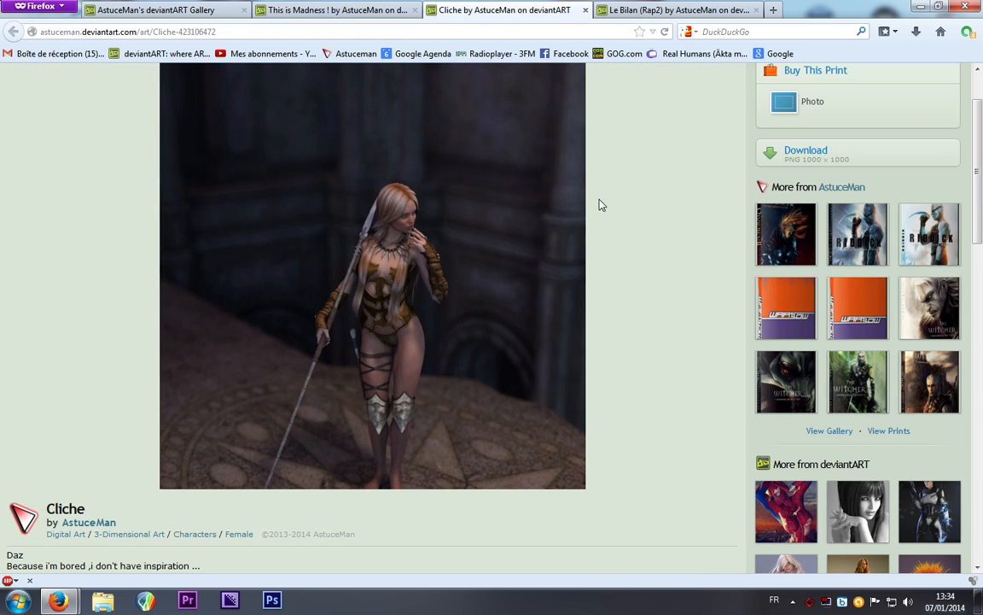
pyautogui.click(474, 338)
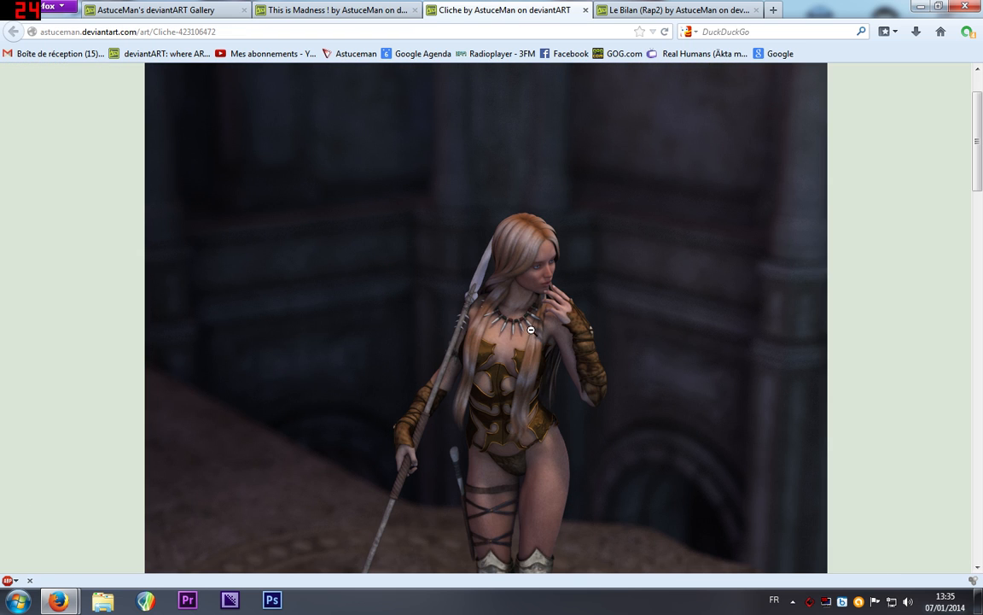
pyautogui.scroll(-3, 478, 299)
pyautogui.scroll(6, 529, 328)
pyautogui.scroll(-3, 533, 342)
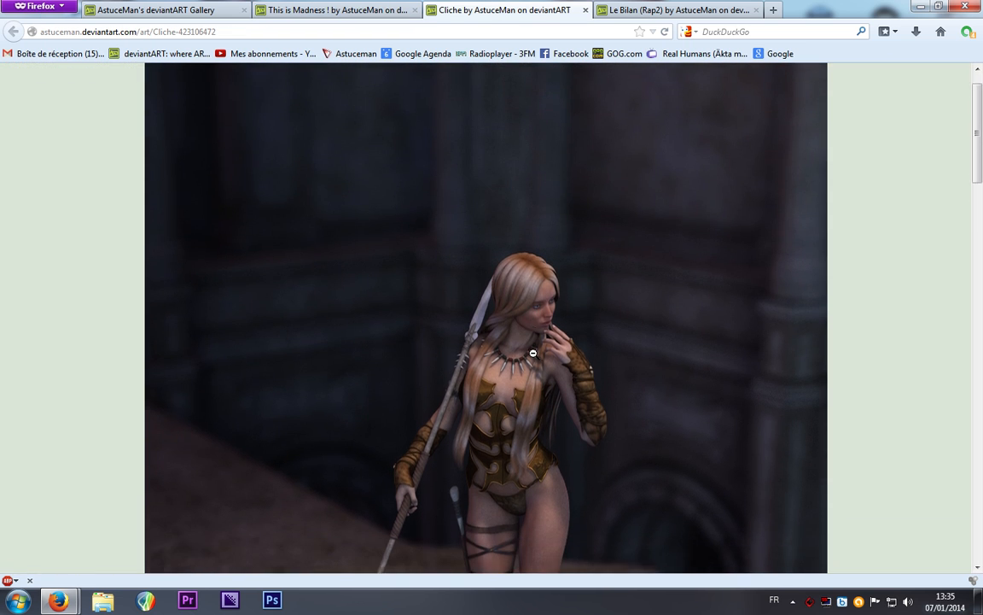
pyautogui.scroll(-3, 623, 335)
pyautogui.scroll(3, 632, 333)
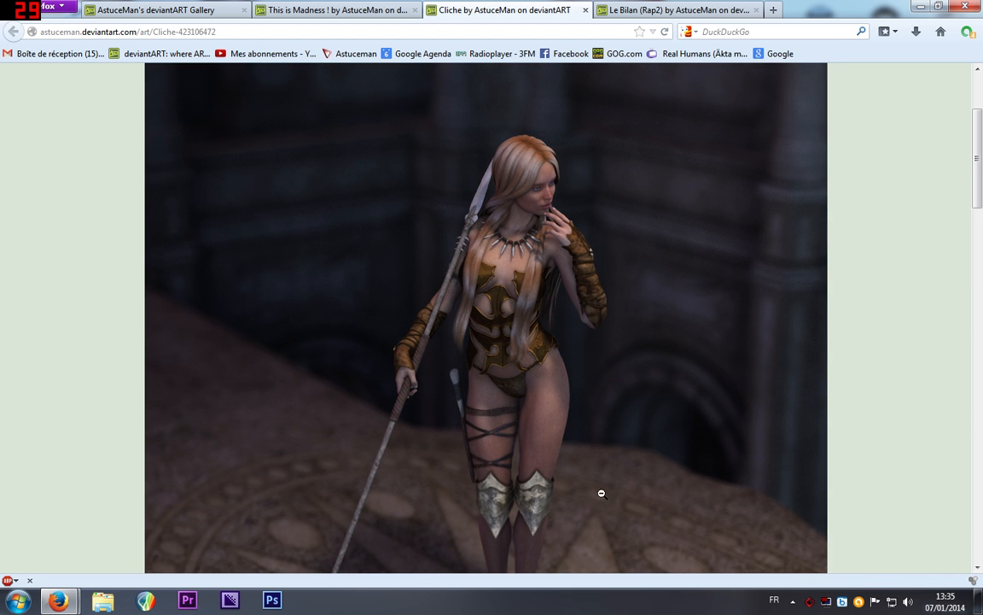
pyautogui.scroll(-3, 603, 478)
pyautogui.scroll(3, 604, 461)
pyautogui.click(685, 112)
# Step: Show the "Le Bilan (Rap2)" artwork page and examine the render and its description
pyautogui.hotkey('ctrl', 'Tab')
pyautogui.scroll(-2, 610, 318)
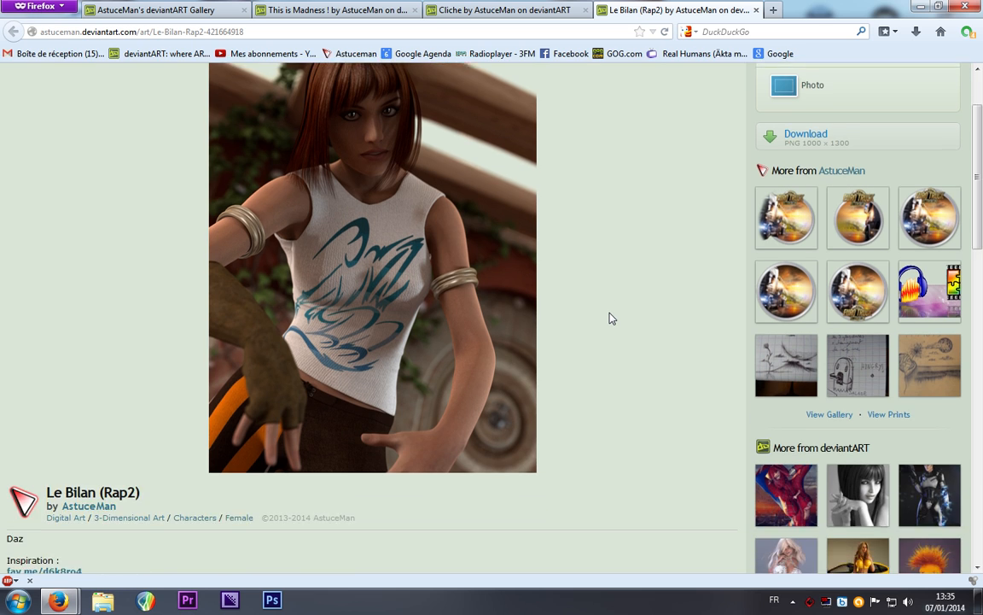
pyautogui.scroll(2, 611, 319)
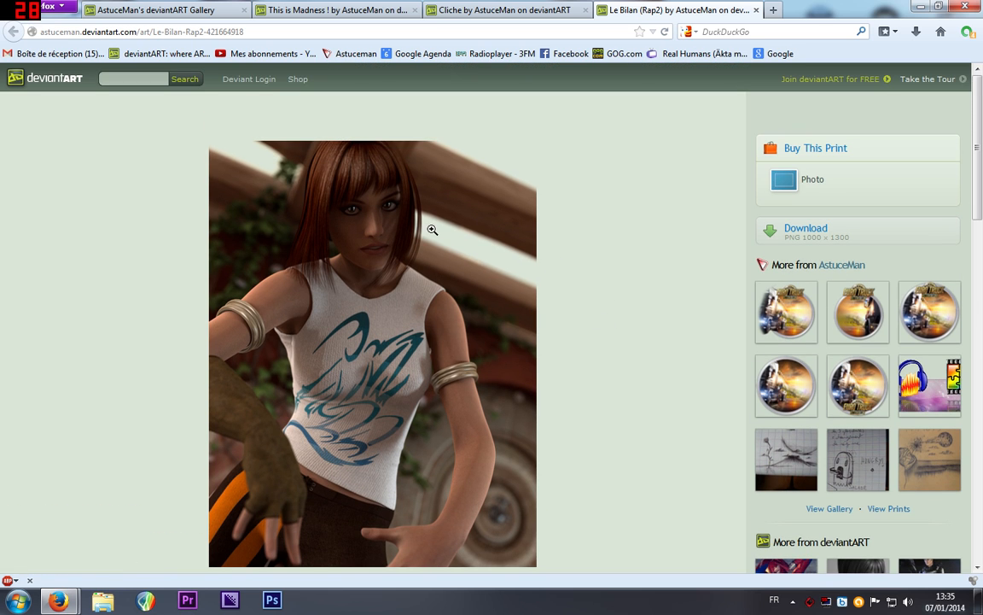
pyautogui.scroll(-3, 598, 333)
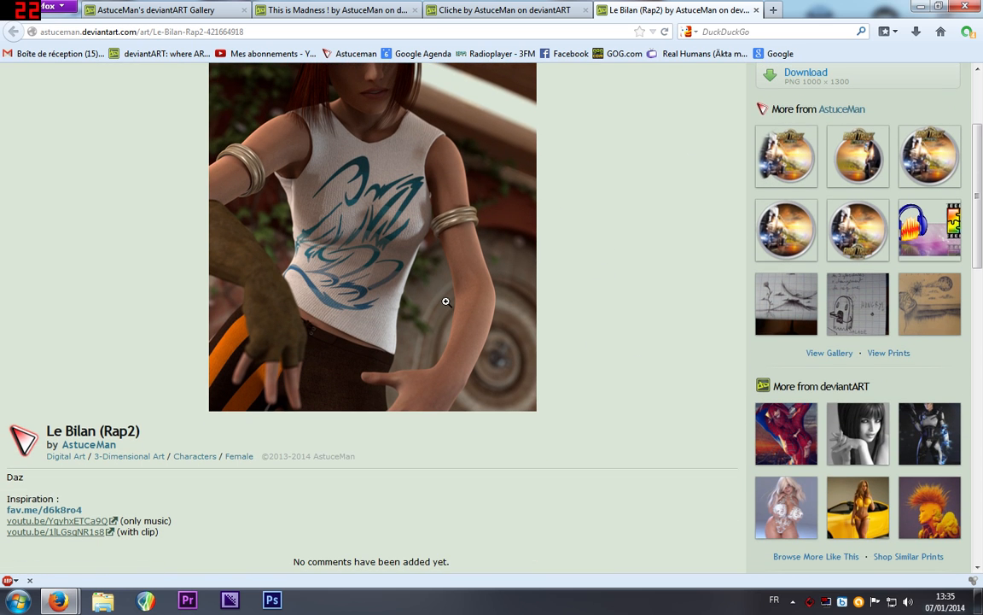
pyautogui.scroll(3, 486, 332)
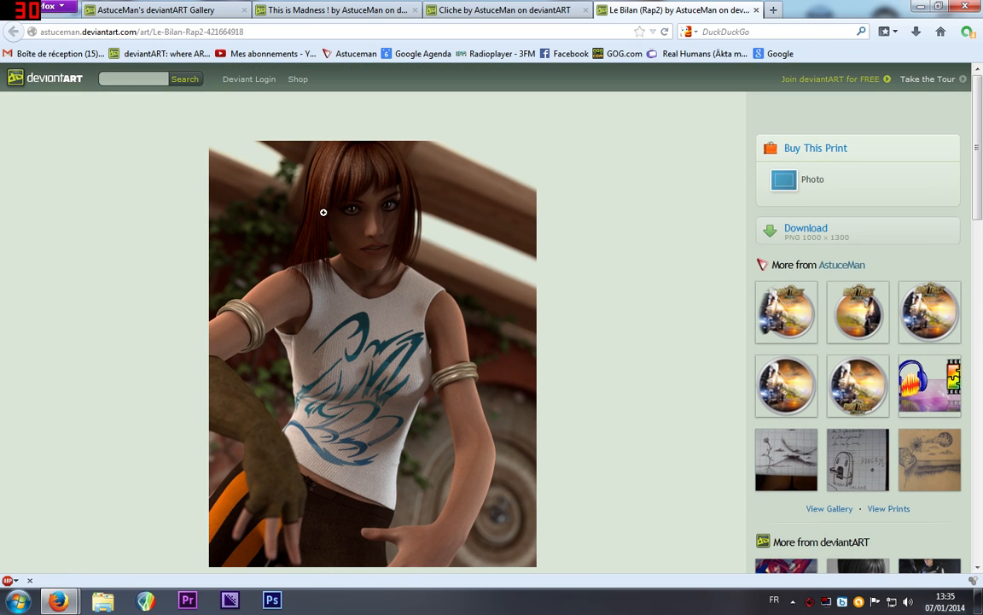
pyautogui.scroll(-5, 653, 475)
pyautogui.scroll(3, 647, 473)
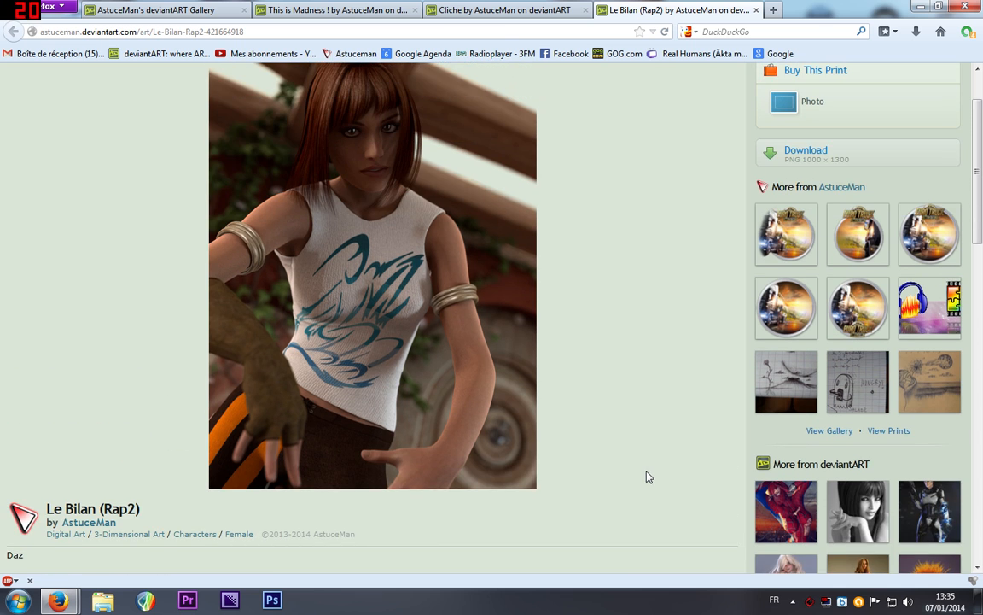
pyautogui.scroll(2, 630, 457)
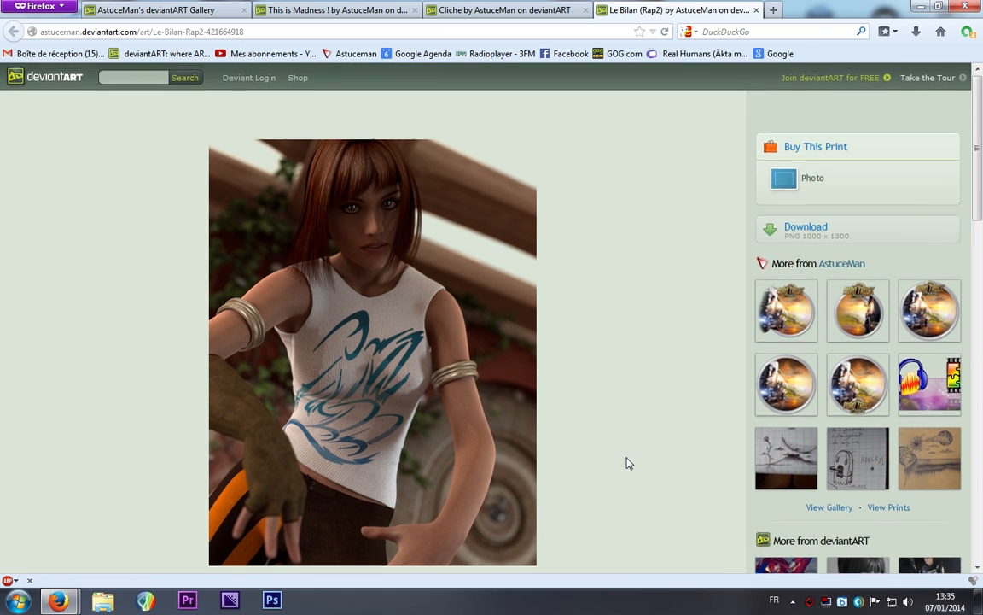
# Step: Enlarge the "Le Bilan (Rap2)" render to examine the face and shirt, and return it to its reduced size
pyautogui.click(404, 358)
pyautogui.scroll(-5, 406, 347)
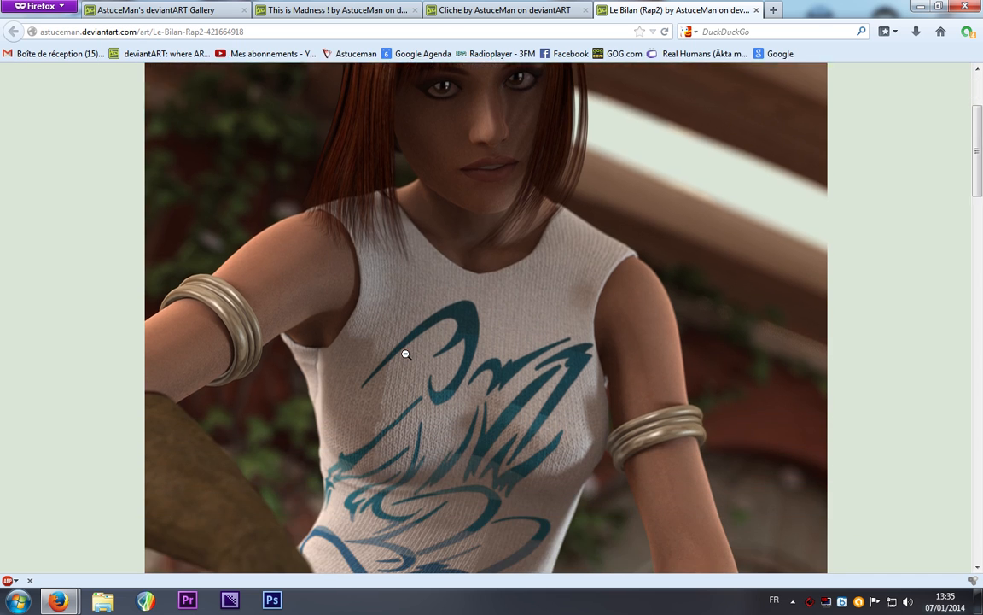
pyautogui.click(472, 285)
pyautogui.scroll(8, 545, 248)
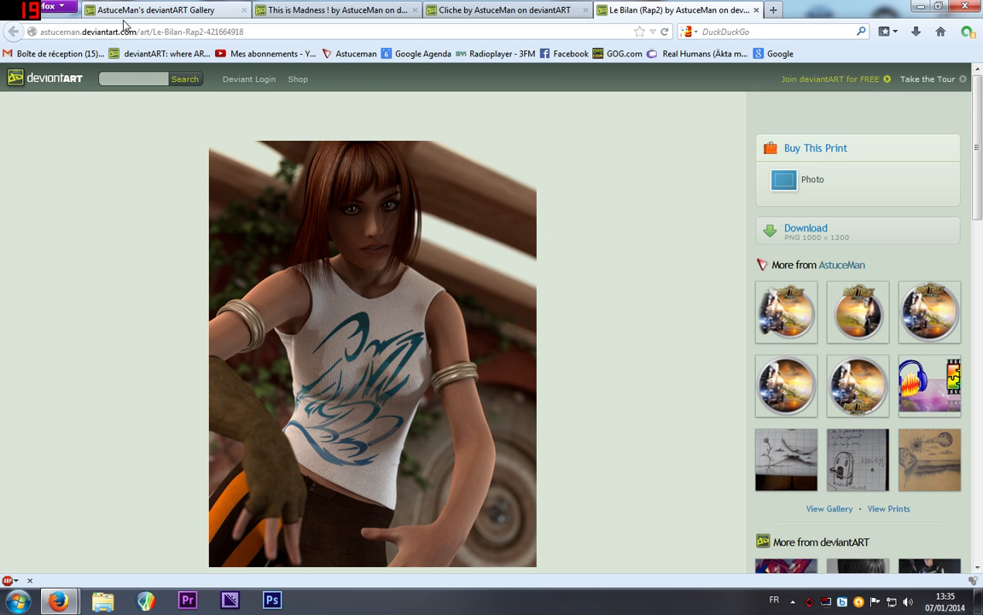
# Step: Return to the DAZ 3D home page window and open the free 3D Software page
pyautogui.moveTo(58, 600)
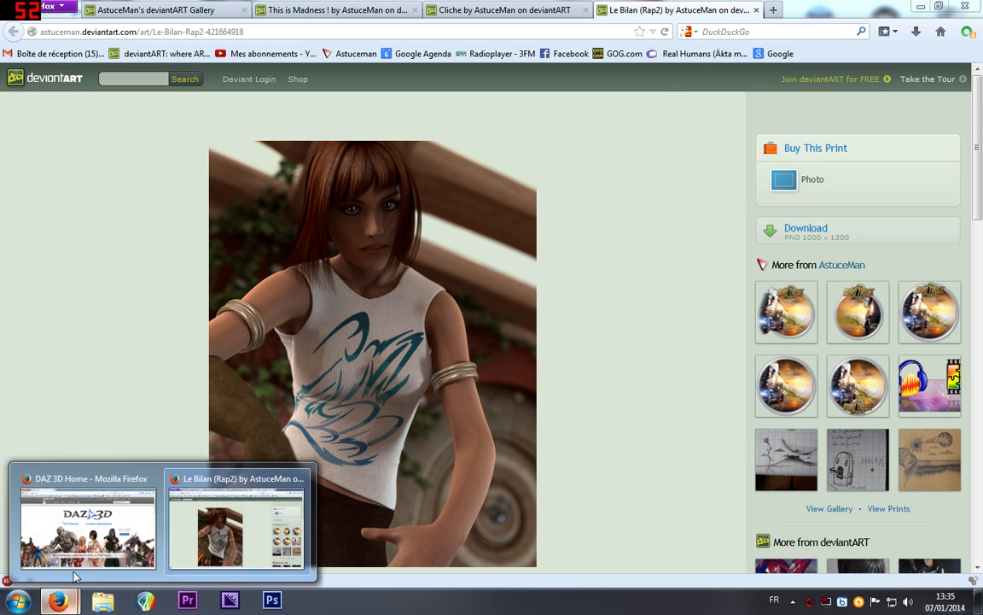
pyautogui.click(81, 473)
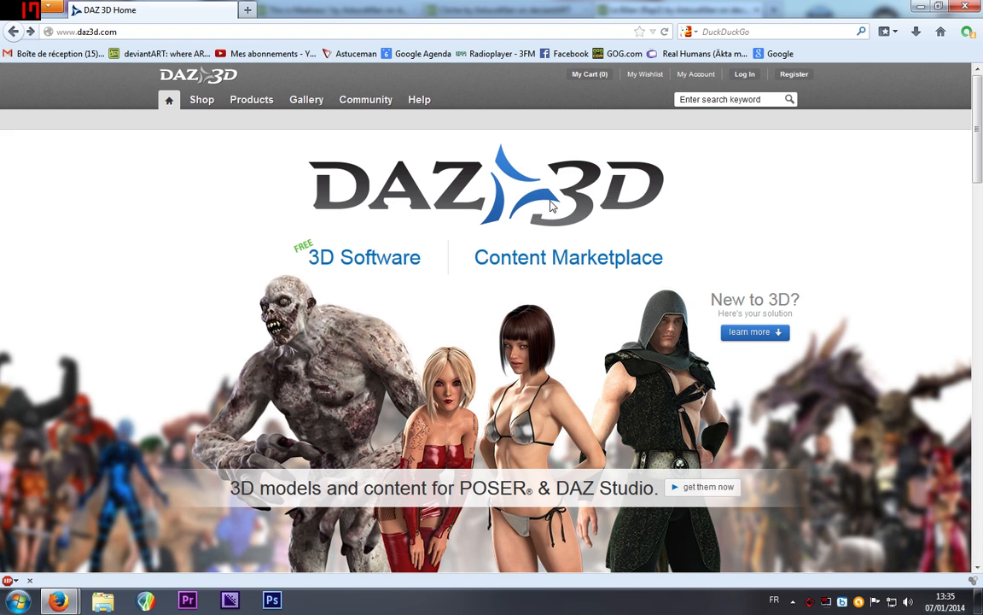
pyautogui.scroll(-3, 550, 206)
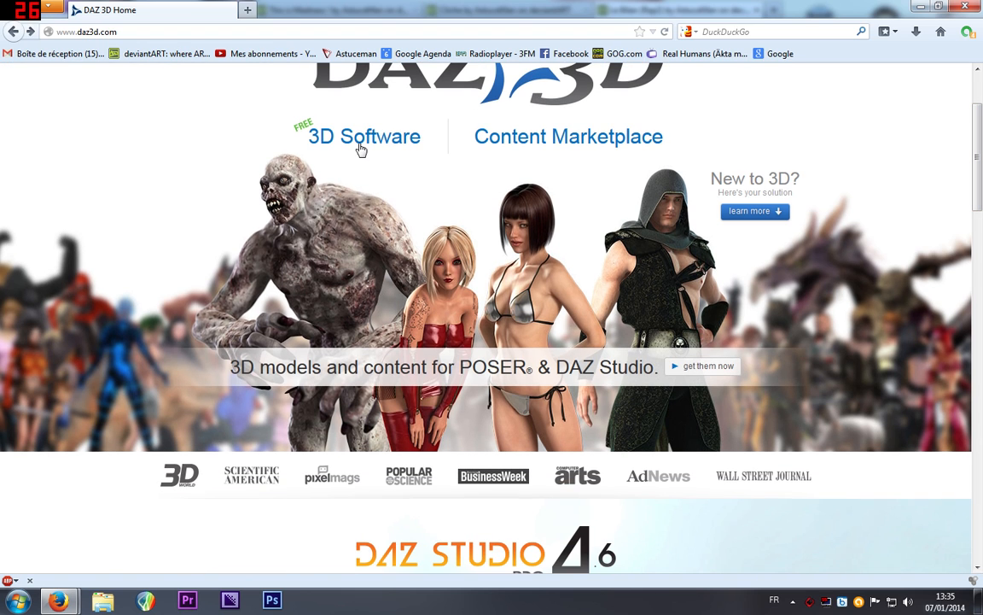
pyautogui.click(360, 147)
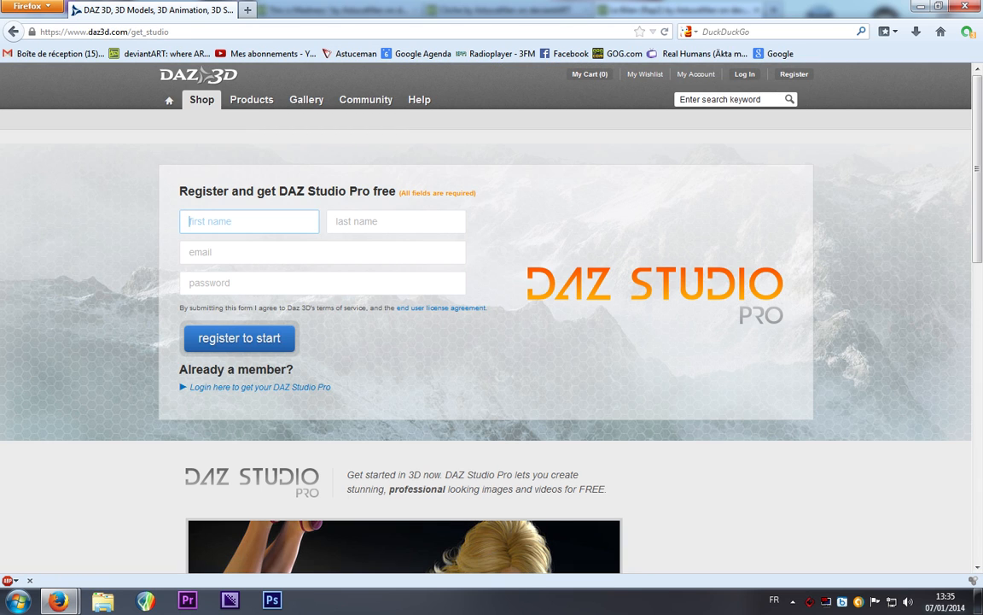
# Step: Go through the name, email and password fields of the DAZ Studio Pro registration form without filling them in
pyautogui.click(396, 221)
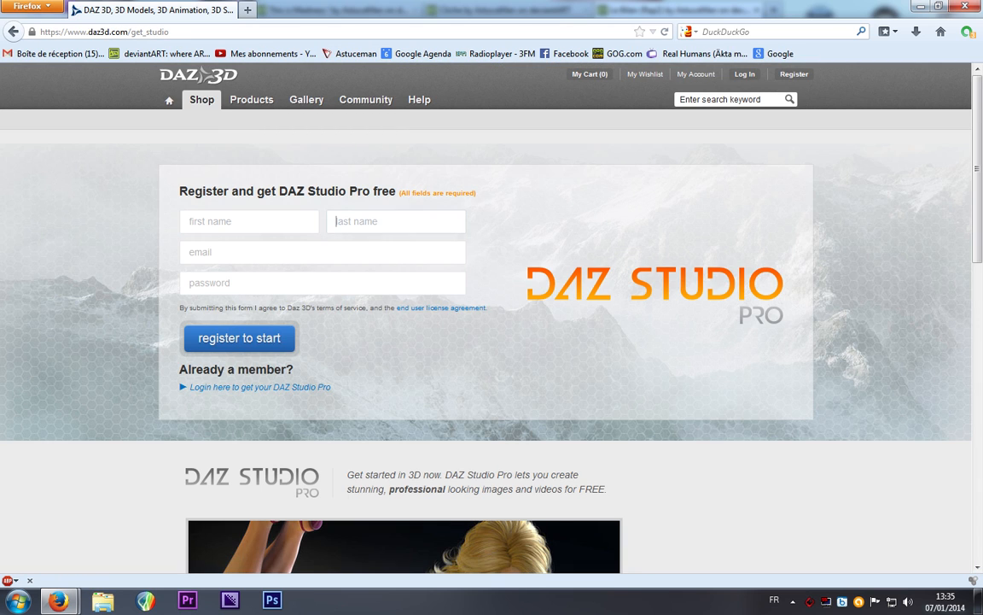
pyautogui.click(248, 221)
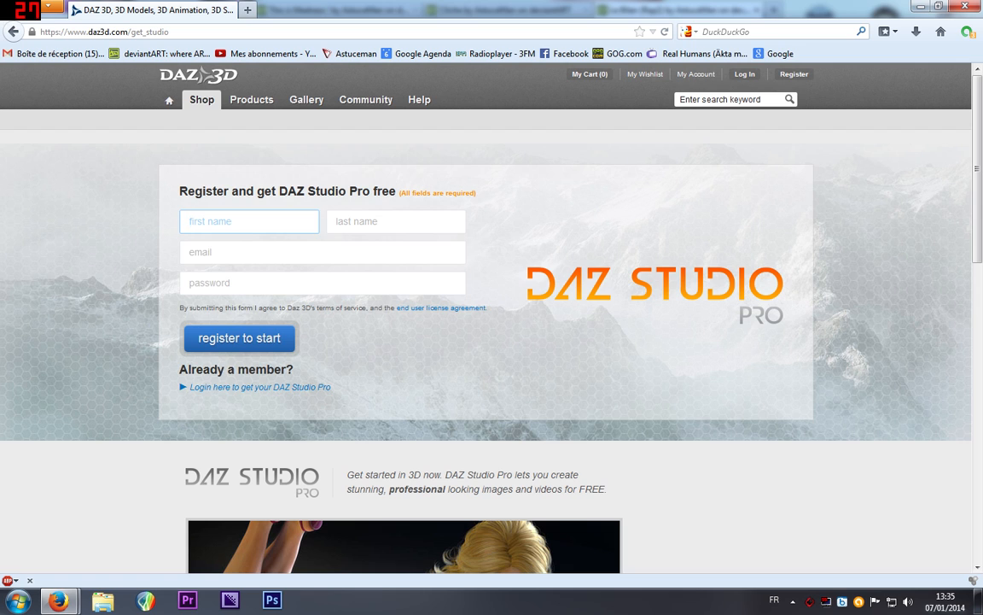
pyautogui.click(322, 251)
pyautogui.click(360, 281)
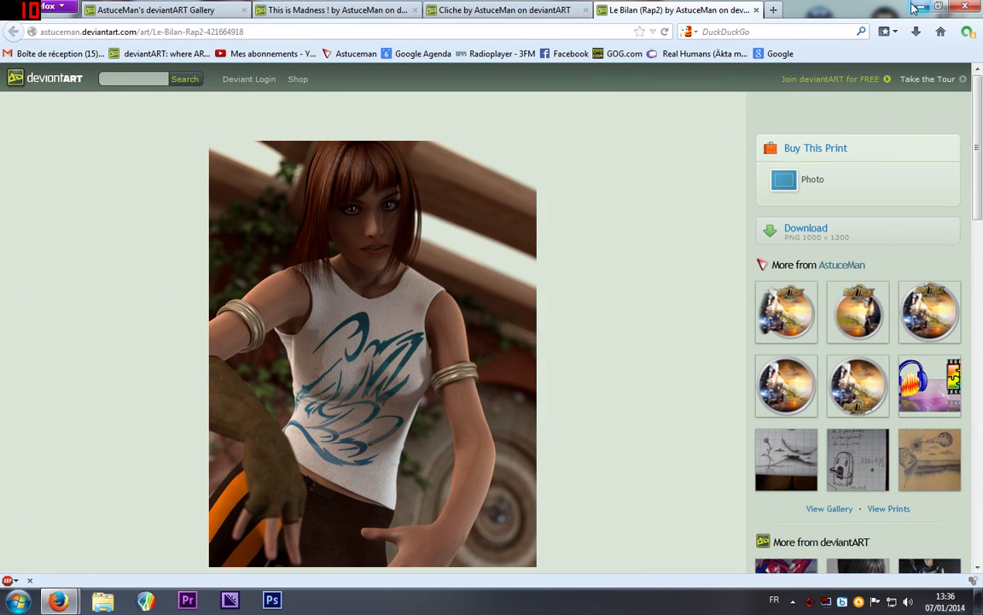
# Step: Launch DAZ Install Manager from the desktop, sign in with the saved account and list the products ready to download
pyautogui.click(918, 7)
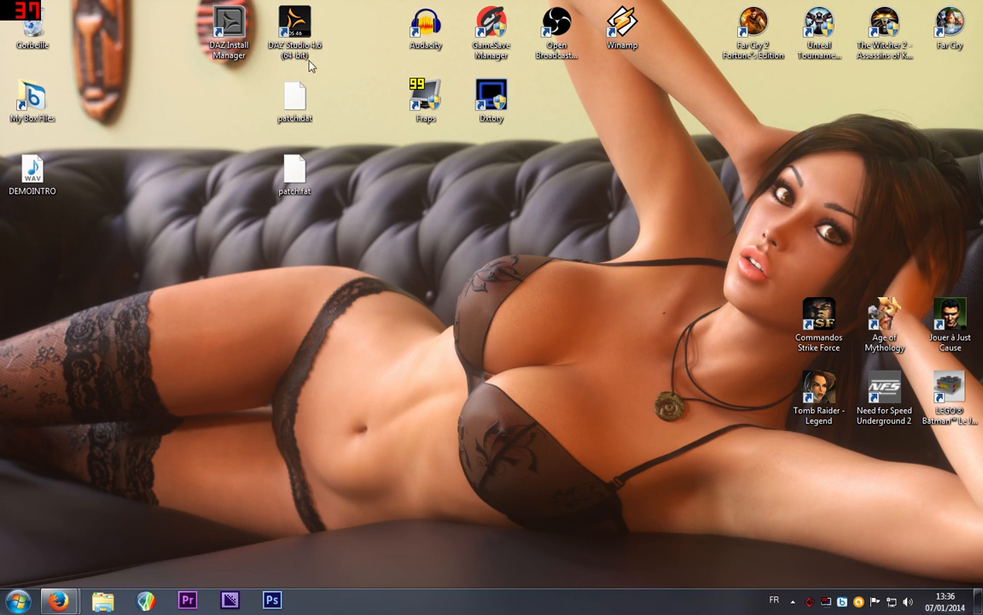
pyautogui.doubleClick(223, 29)
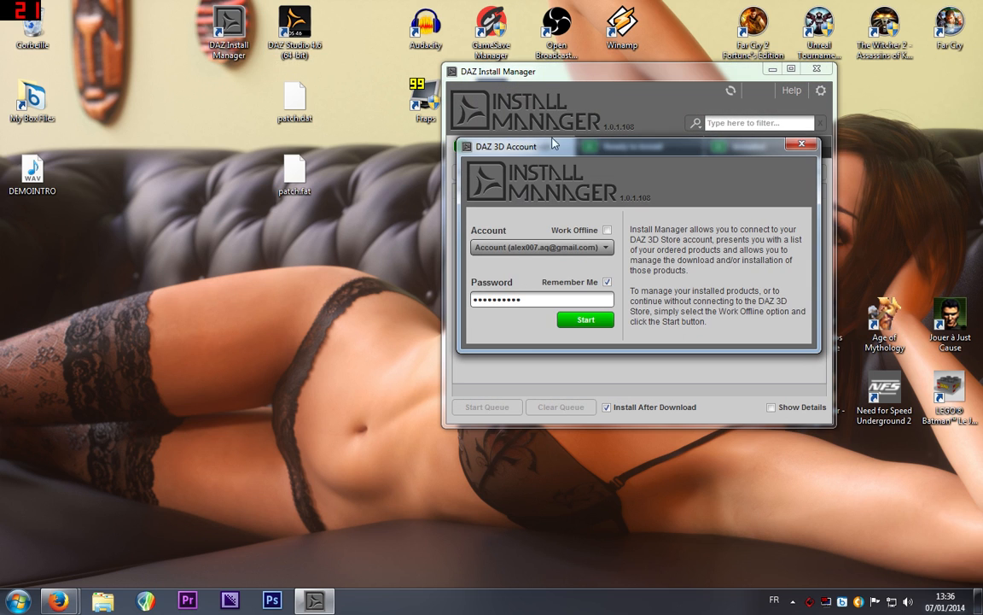
pyautogui.click(579, 330)
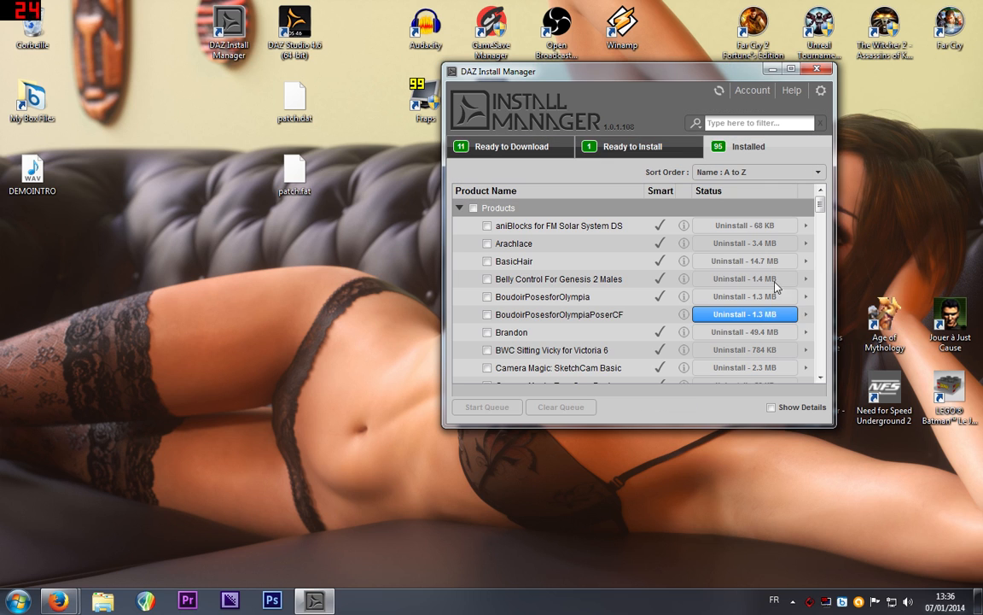
pyautogui.click(499, 147)
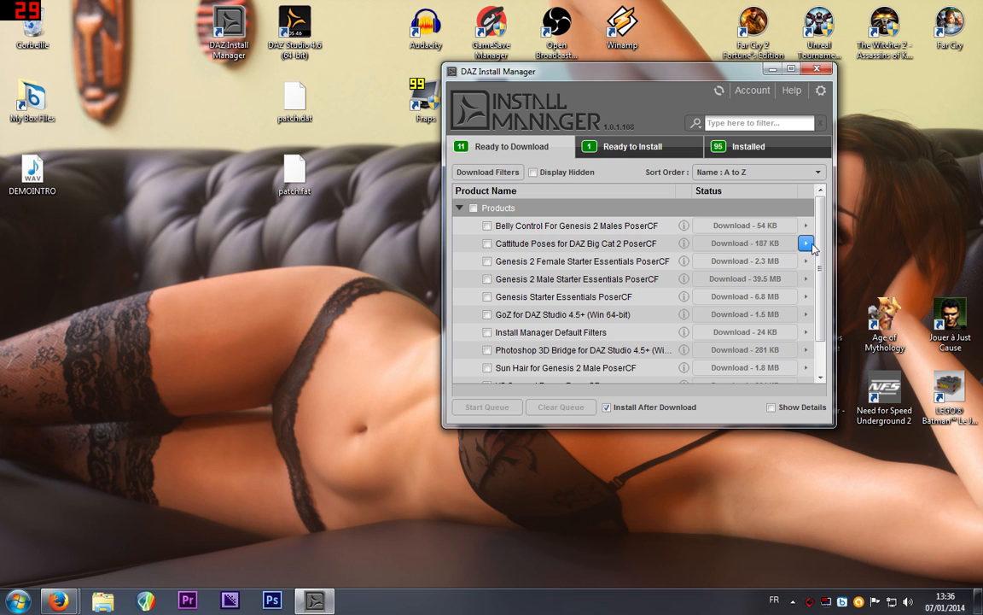
# Step: Switch to the Firefox window with the DAZ 3D home page and open the Content Marketplace
pyautogui.scroll(-1, 810, 285)
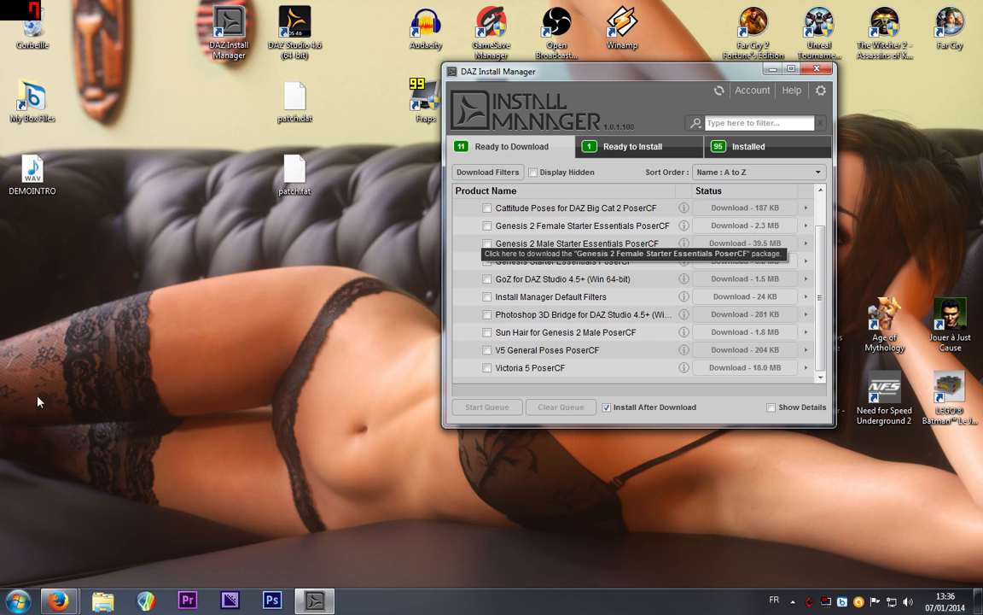
pyautogui.click(58, 601)
pyautogui.click(85, 536)
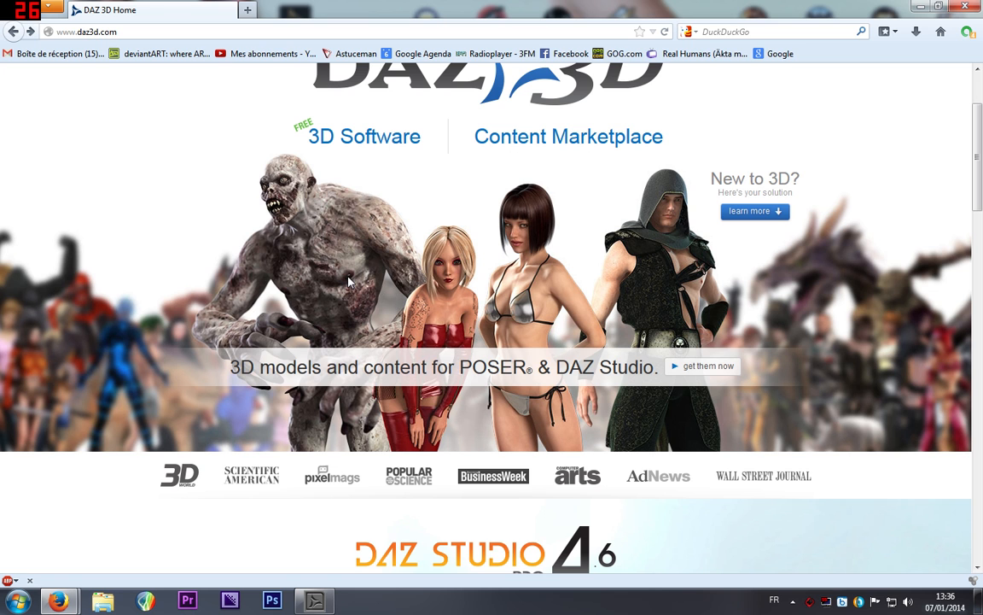
pyautogui.scroll(2, 296, 236)
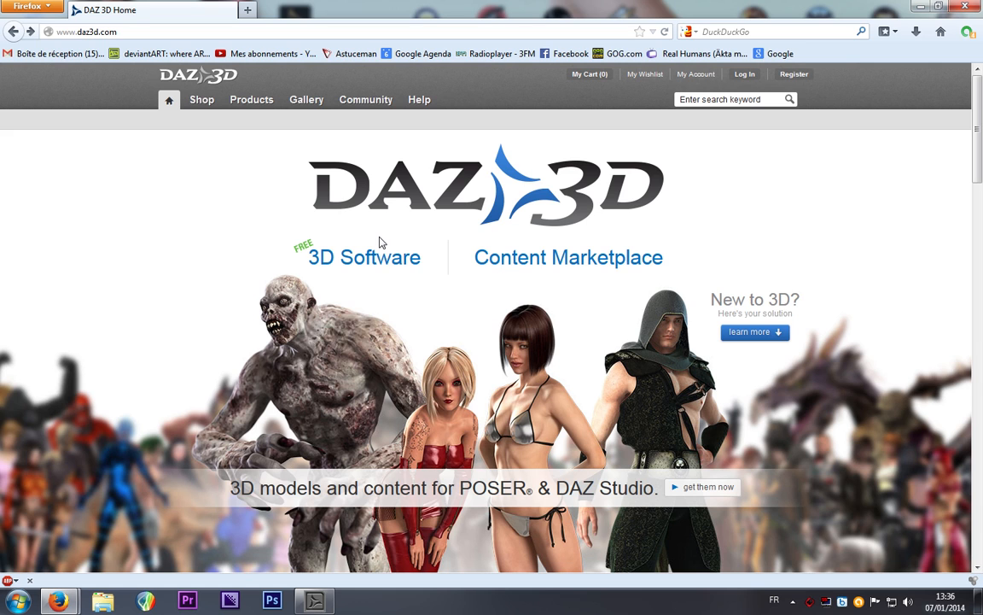
pyautogui.click(547, 258)
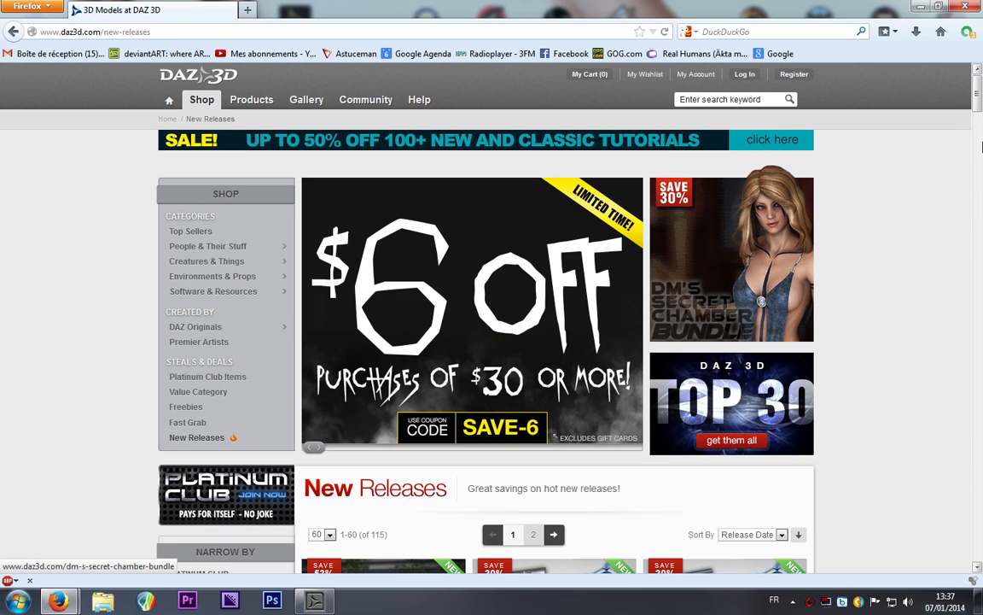
# Step: Browse the New Releases page of the DAZ 3D shop, examining the product offers, prices and category filters
pyautogui.scroll(-6, 667, 329)
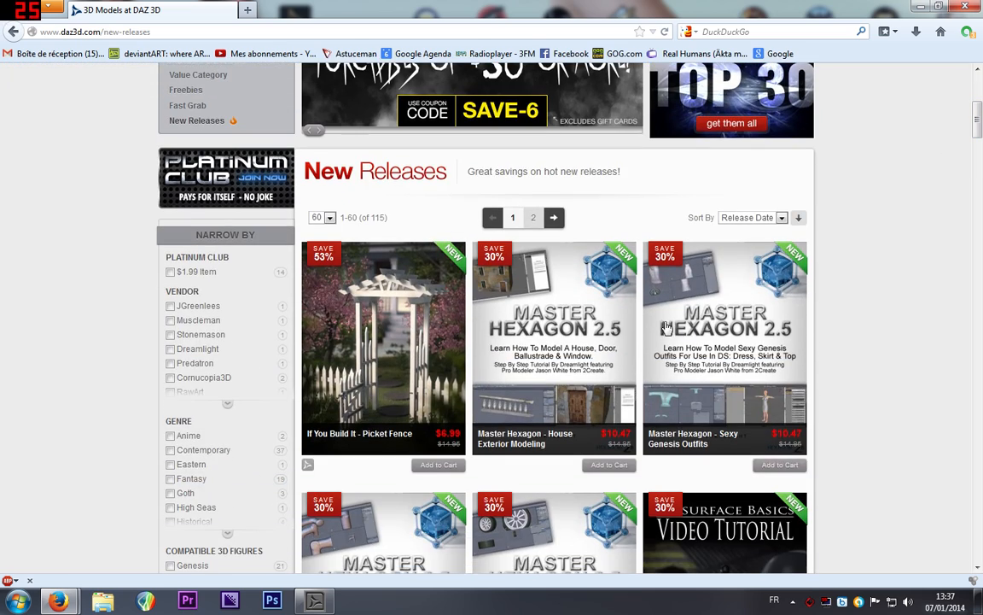
pyautogui.scroll(4, 667, 329)
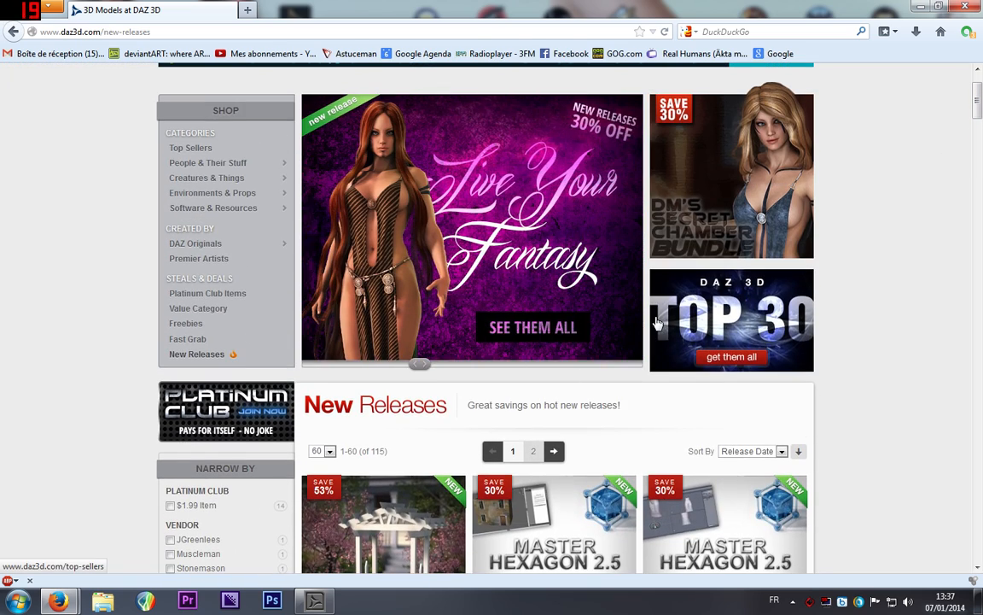
pyautogui.scroll(-6, 657, 322)
pyautogui.scroll(-4, 948, 235)
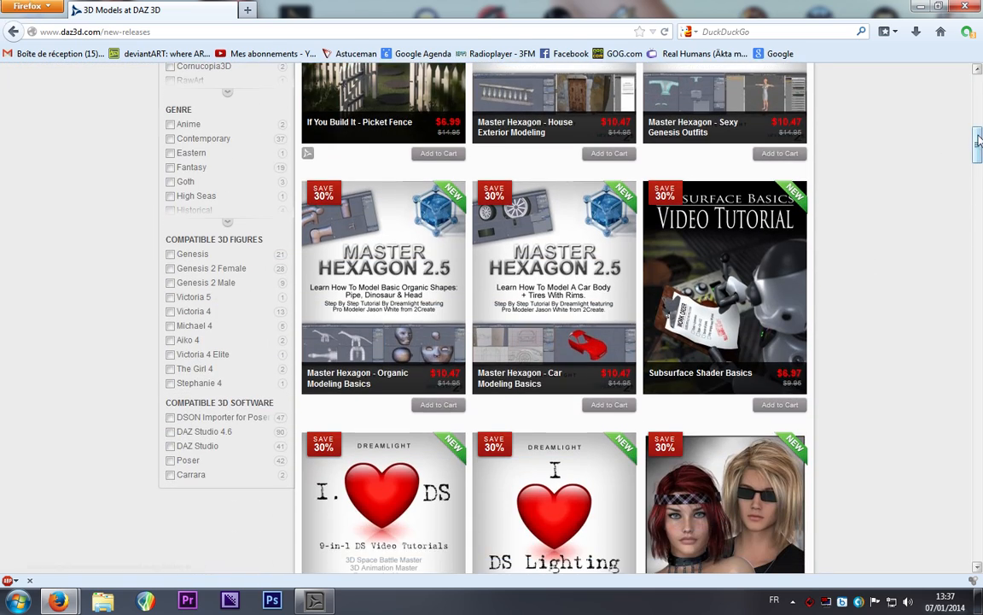
pyautogui.scroll(-5, 740, 417)
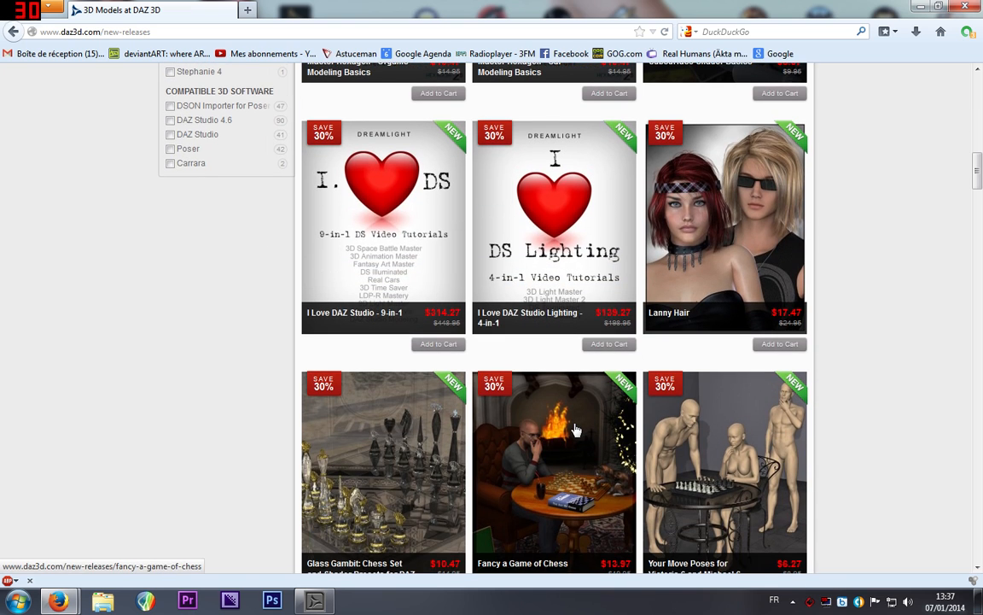
pyautogui.scroll(3, 576, 429)
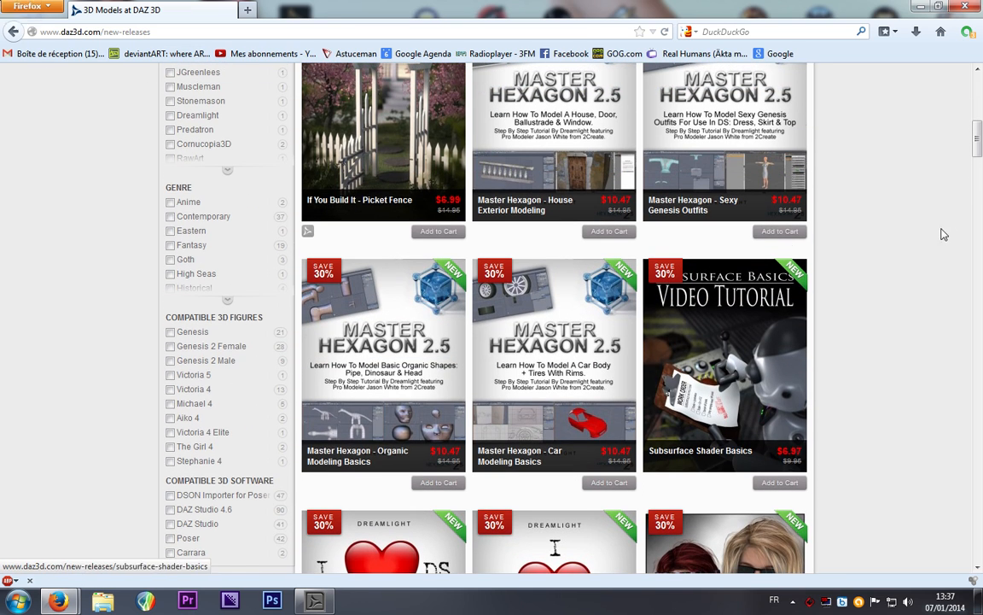
pyautogui.scroll(5, 727, 448)
pyautogui.scroll(3, 727, 448)
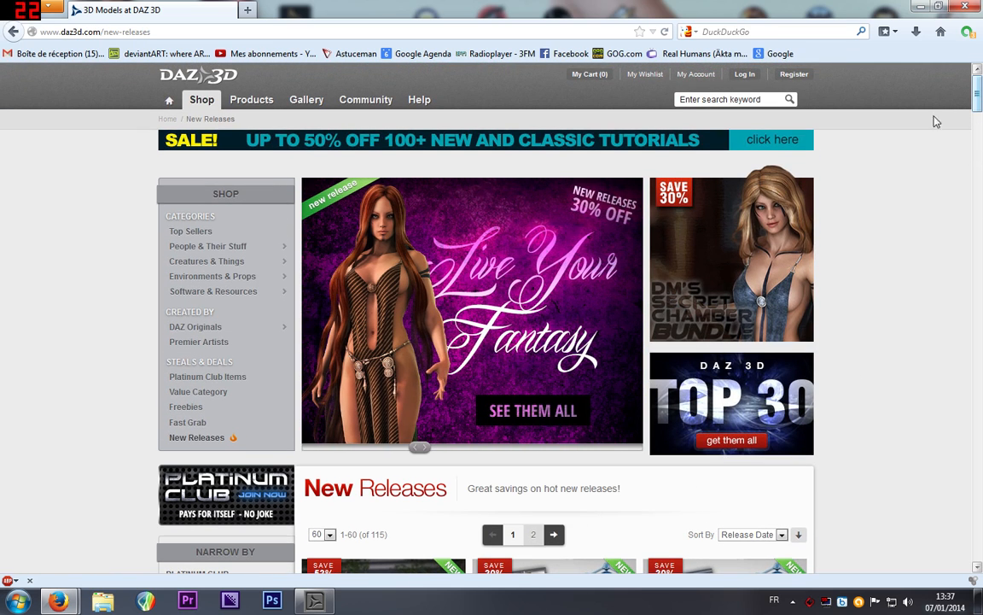
pyautogui.scroll(-3, 482, 358)
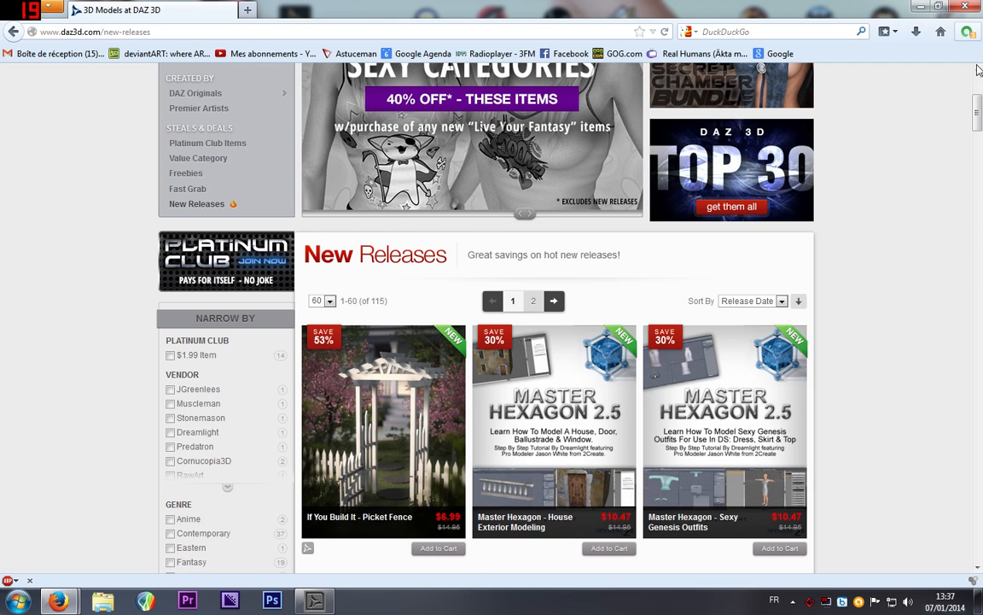
pyautogui.scroll(5, 979, 70)
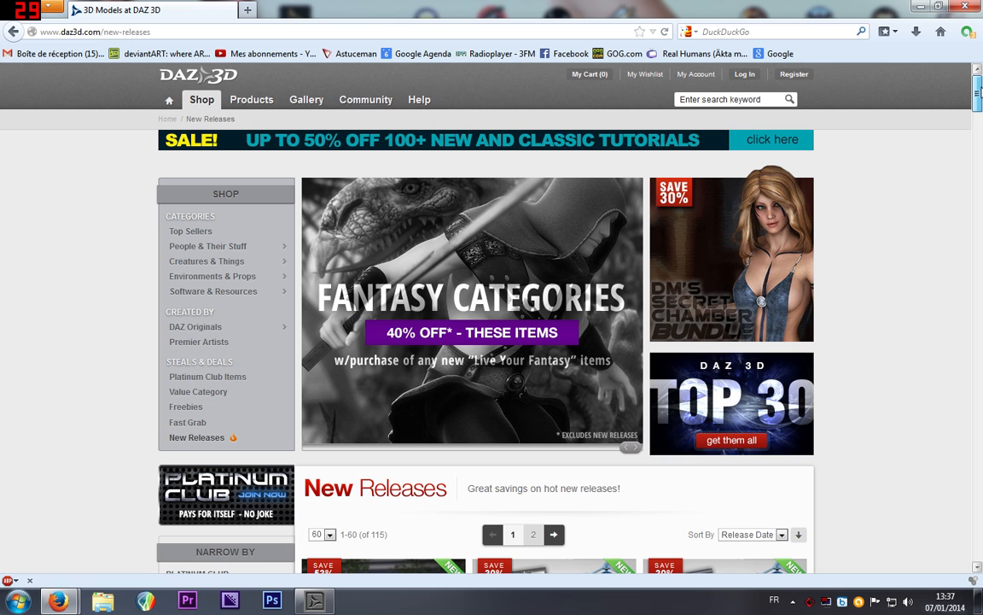
# Step: Return to DAZ Install Manager and examine the list of products that are ready to download
pyautogui.click(921, 6)
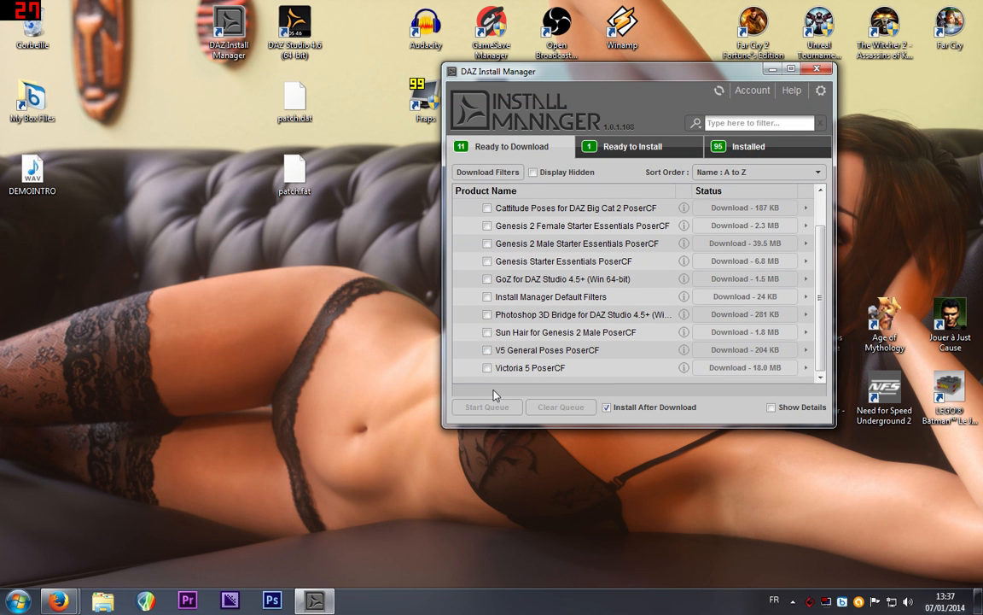
pyautogui.scroll(1, 504, 363)
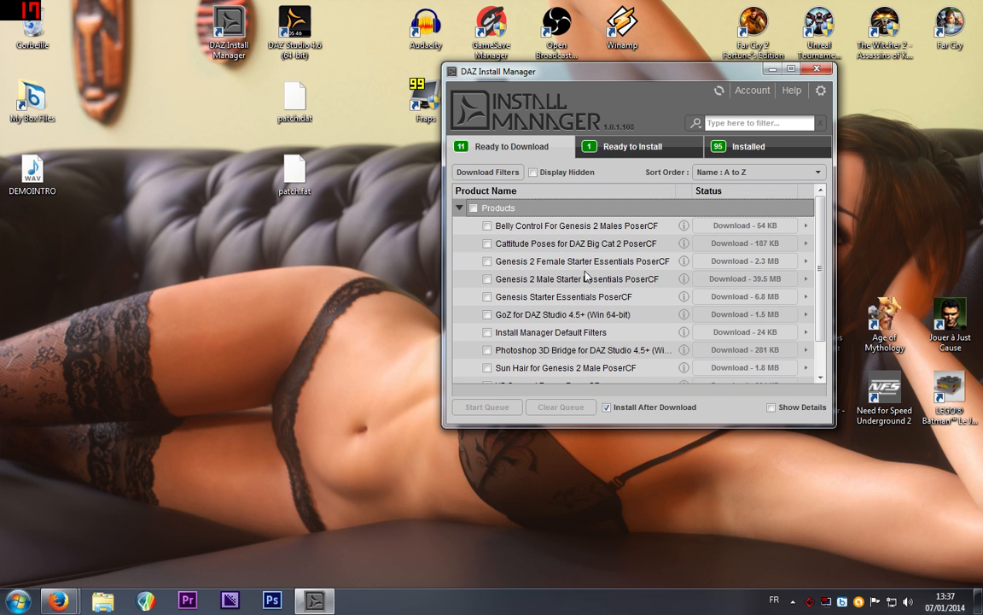
pyautogui.scroll(-1, 645, 314)
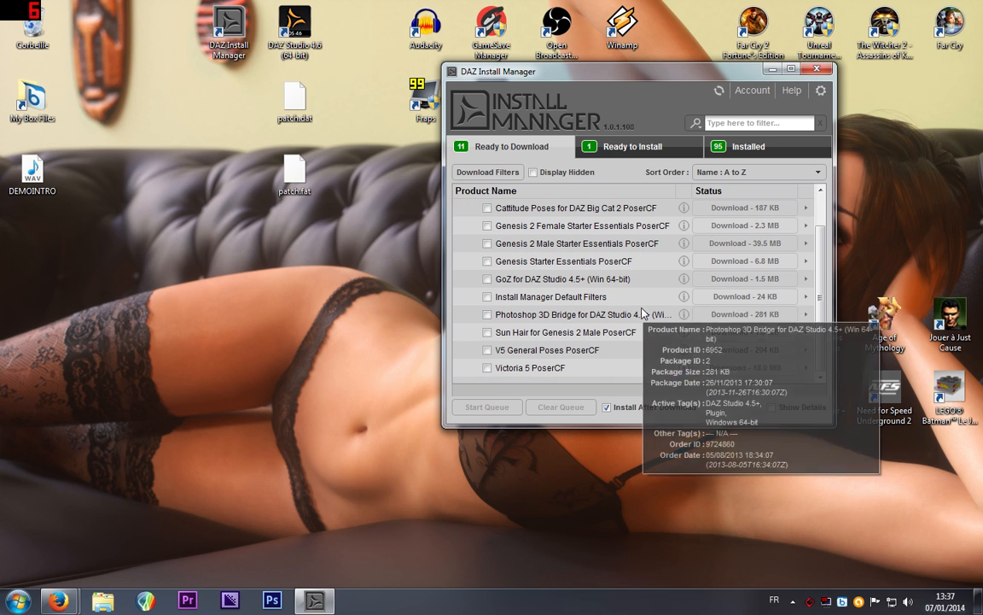
pyautogui.scroll(1, 651, 307)
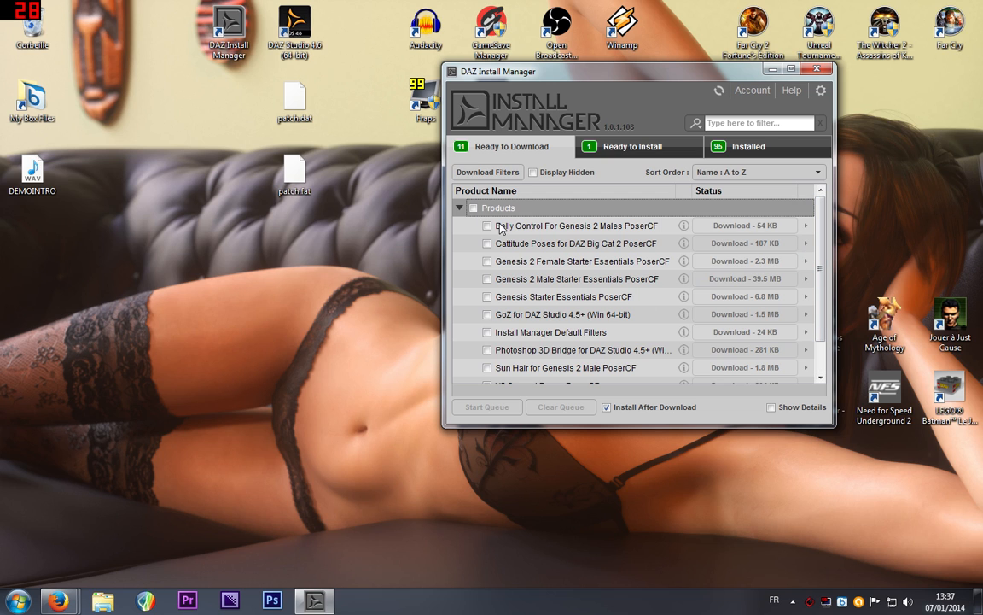
pyautogui.scroll(-1, 499, 362)
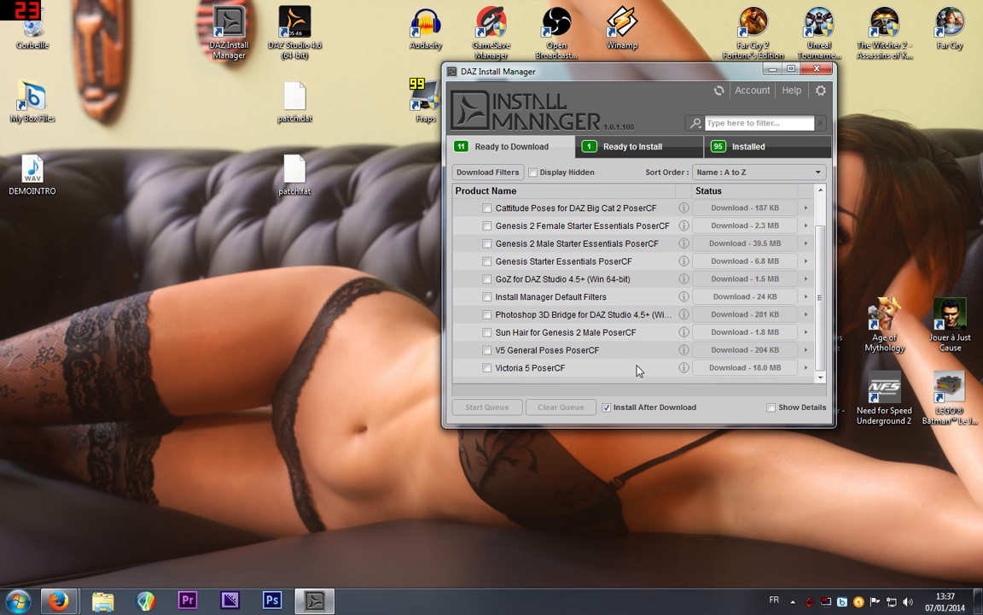
pyautogui.scroll(1, 755, 350)
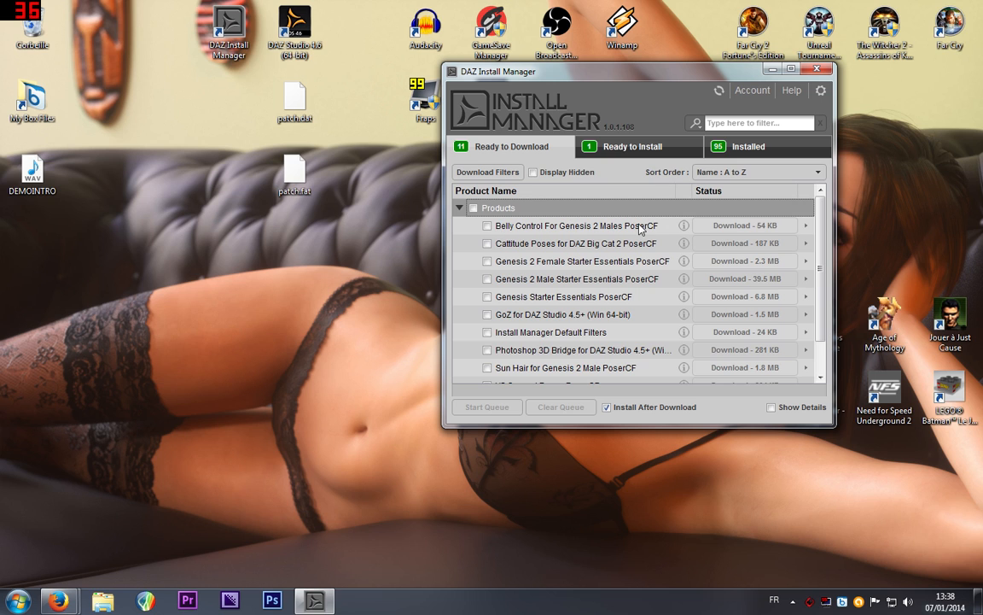
pyautogui.moveTo(642, 226)
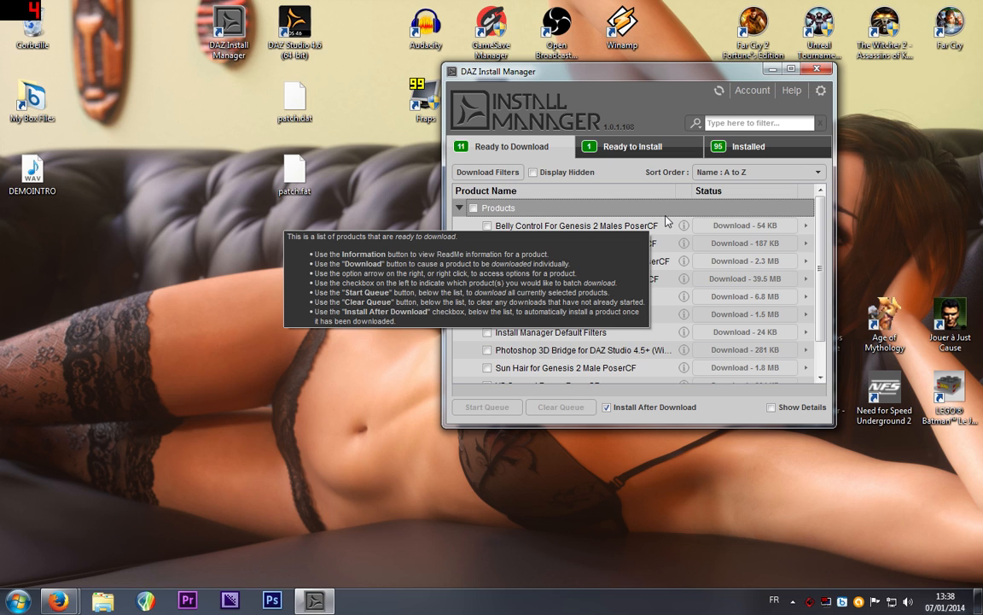
pyautogui.scroll(-1, 822, 242)
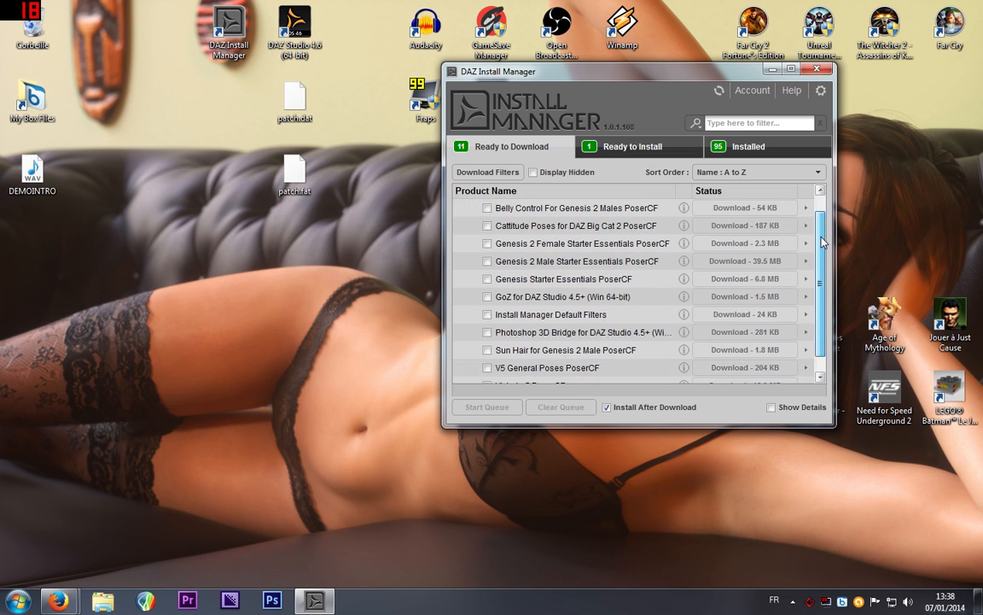
pyautogui.scroll(-1, 822, 242)
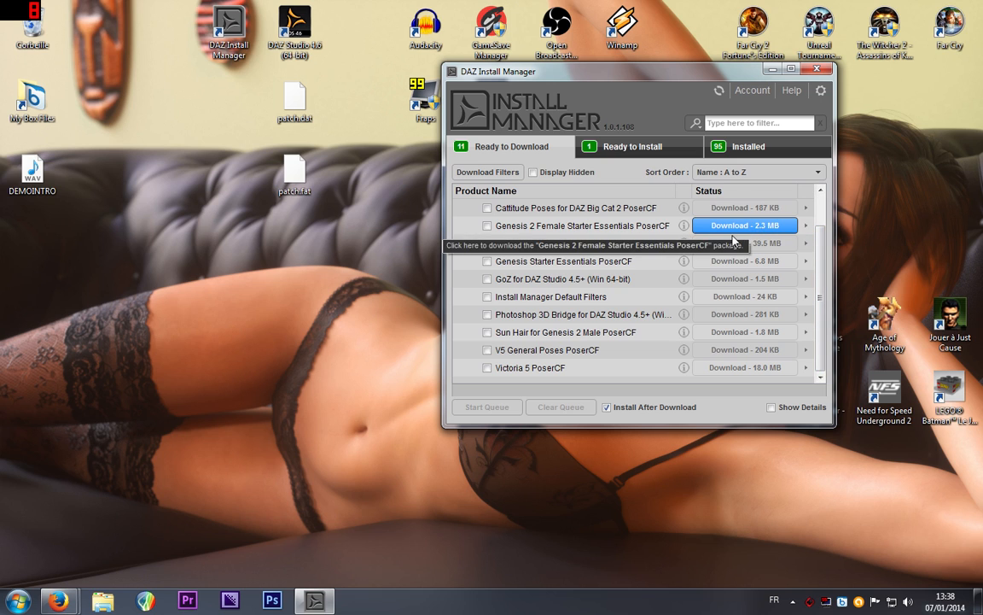
pyautogui.scroll(2, 747, 231)
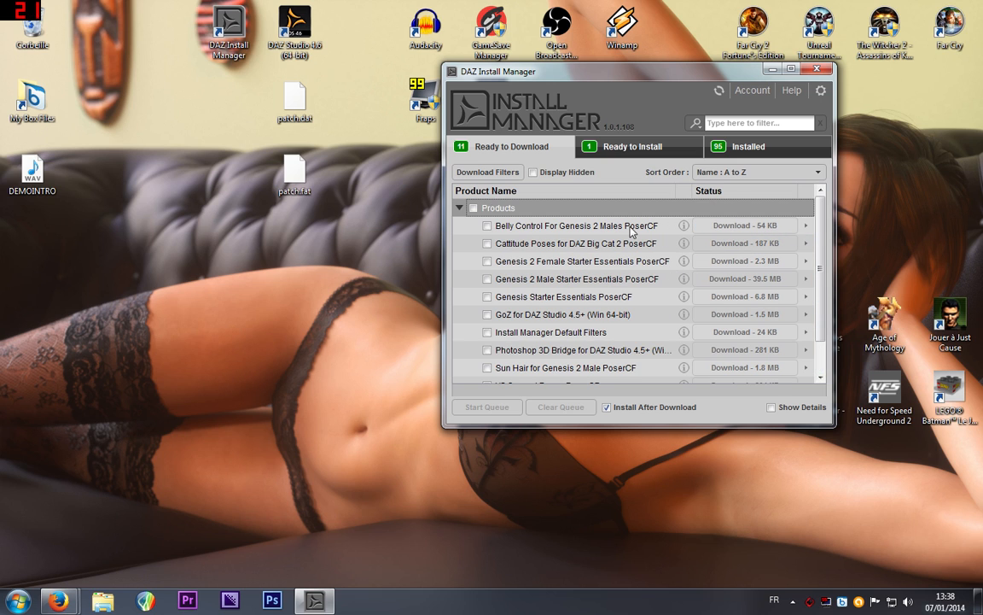
pyautogui.scroll(-2, 670, 301)
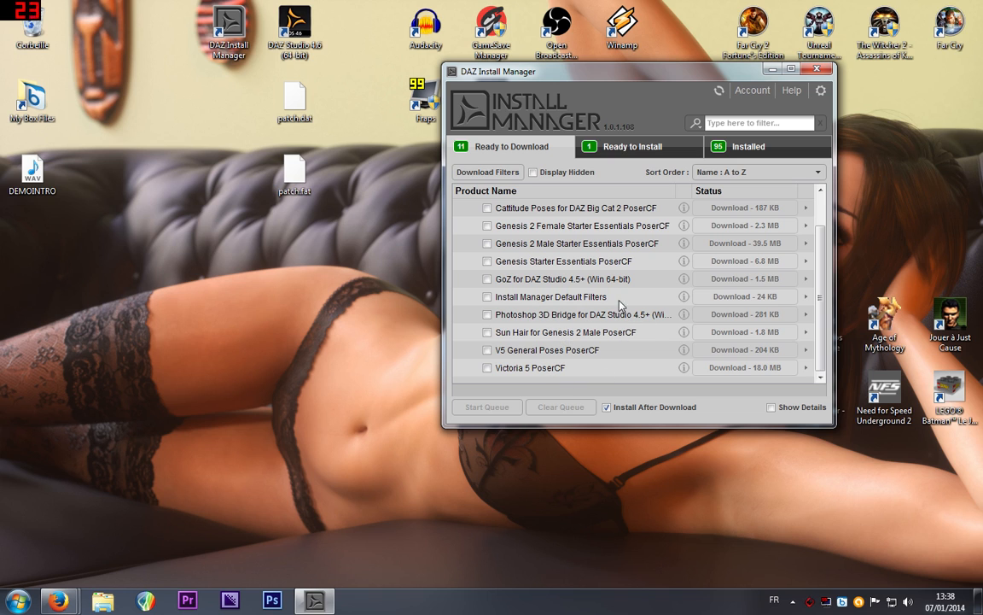
# Step: List the installed products in DAZ Install Manager and close the program
pyautogui.click(750, 149)
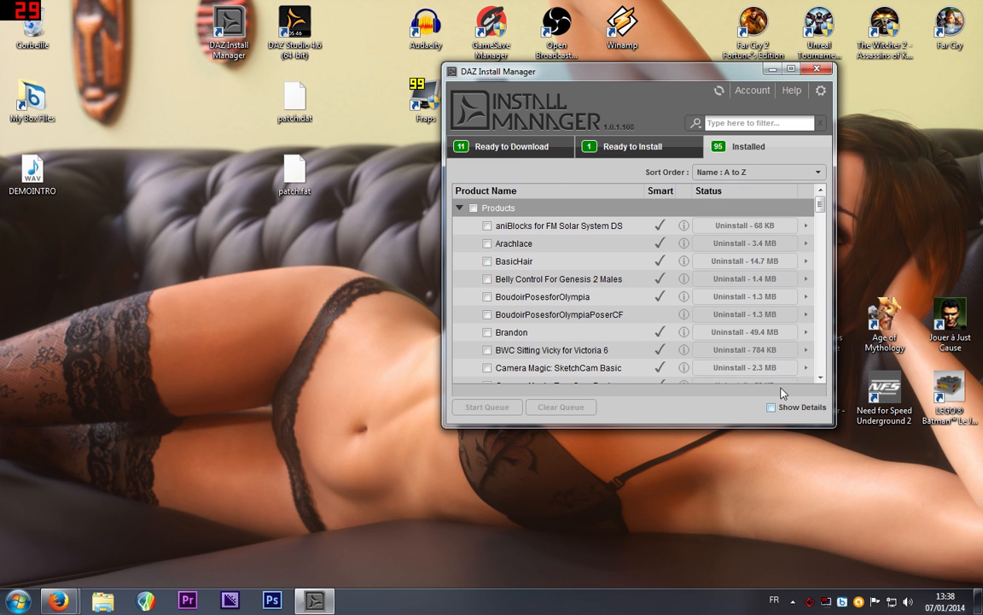
pyautogui.click(816, 72)
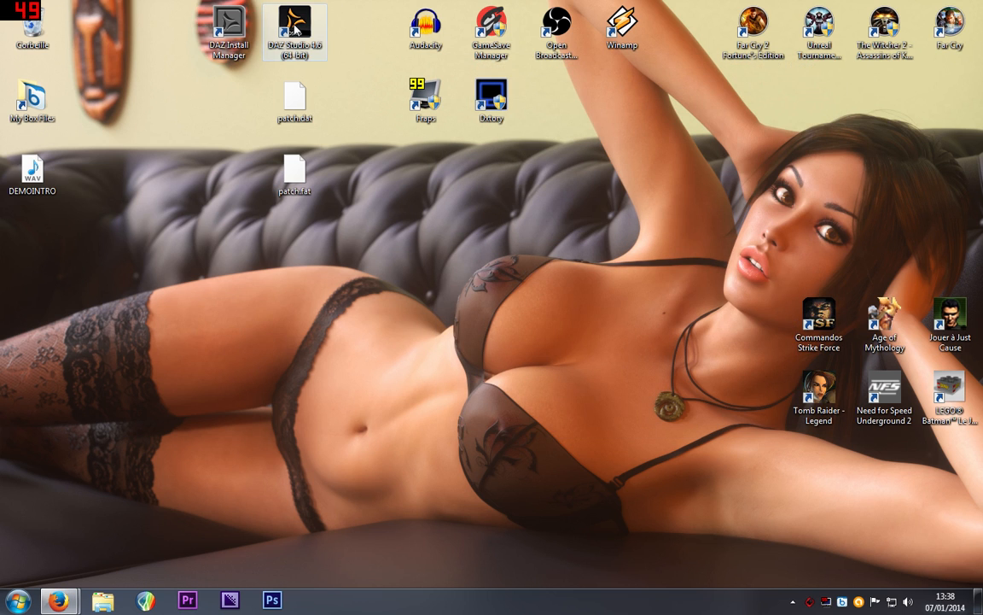
# Step: Launch DAZ Studio 4.6 and list the Ready to Render files in Smart Content of the Actors, Wardrobe & Props activity
pyautogui.doubleClick(286, 32)
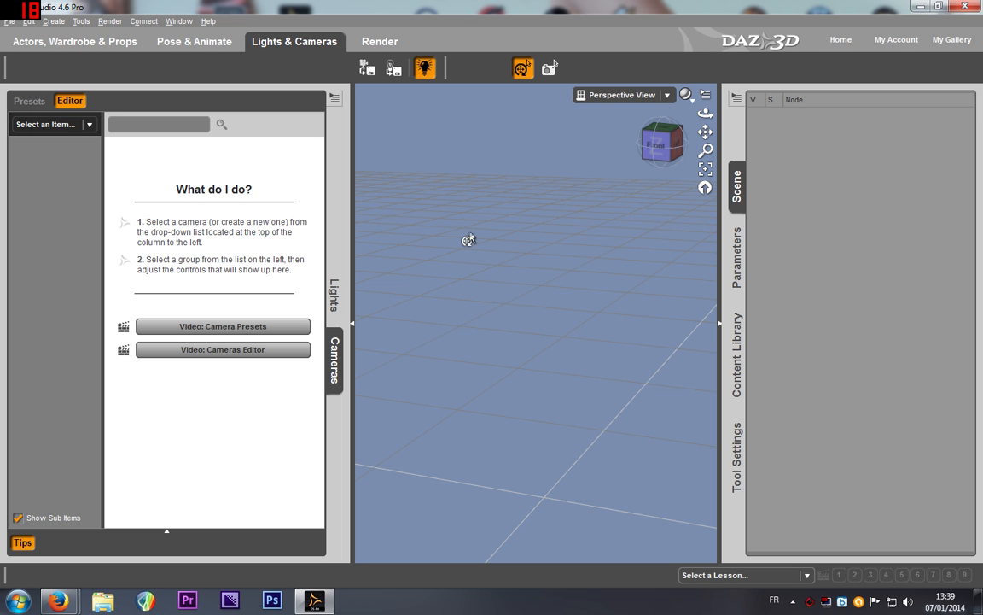
pyautogui.click(39, 42)
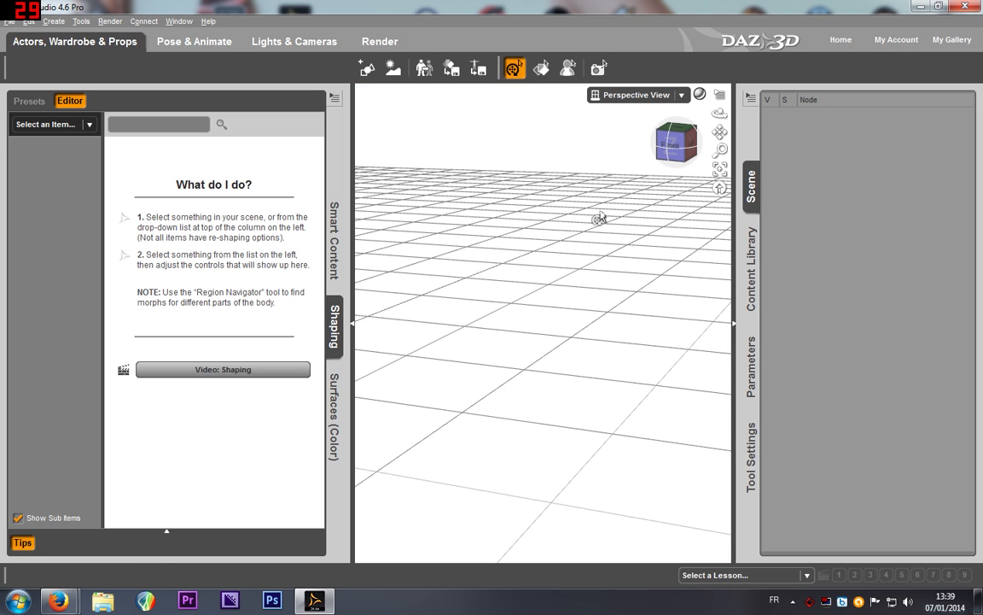
pyautogui.click(338, 249)
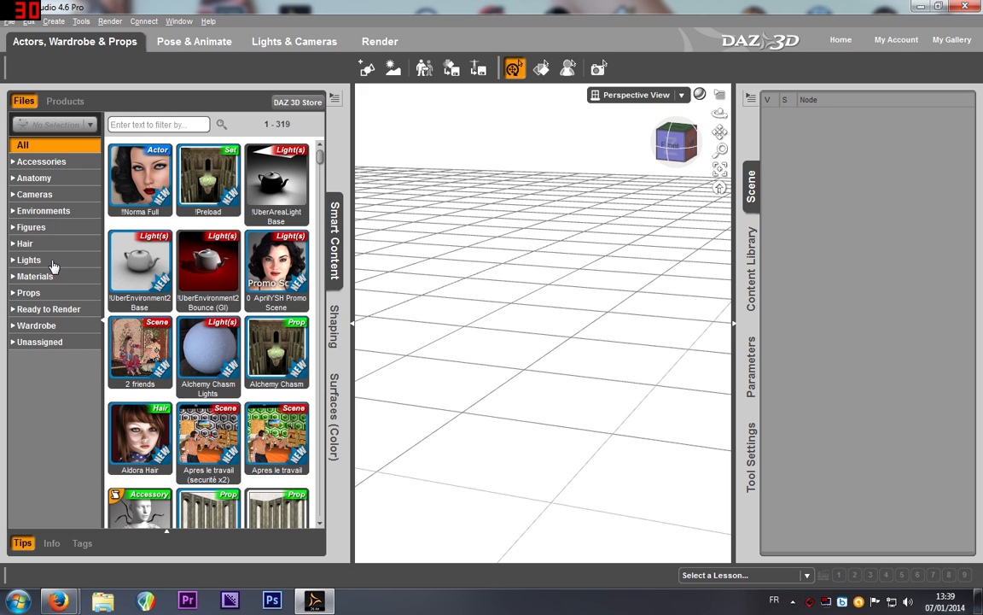
pyautogui.click(42, 311)
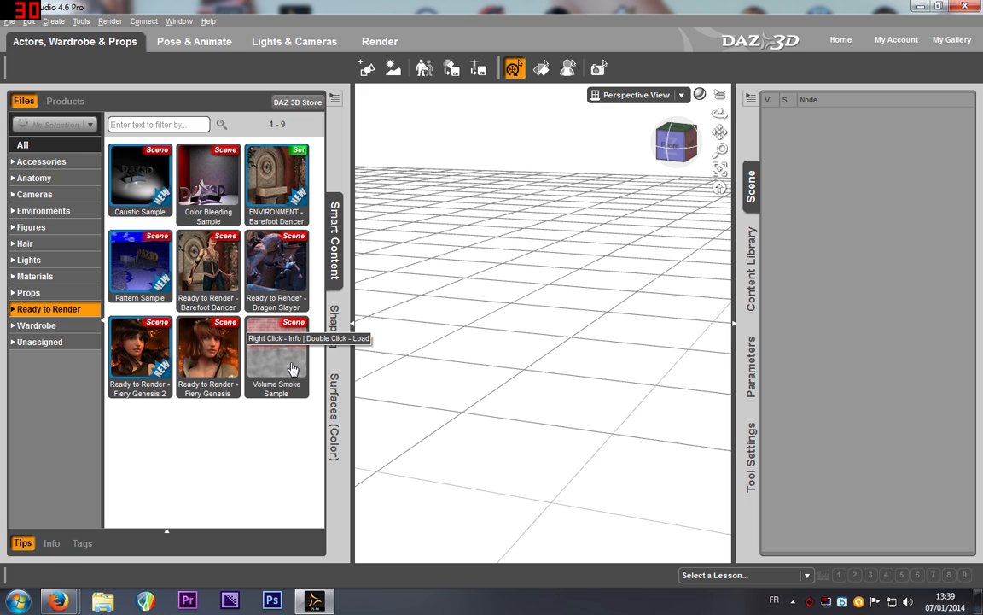
# Step: Go through the Ready to Render samples and load the "Ready to Render - Fiery Genesis" scene
pyautogui.click(196, 236)
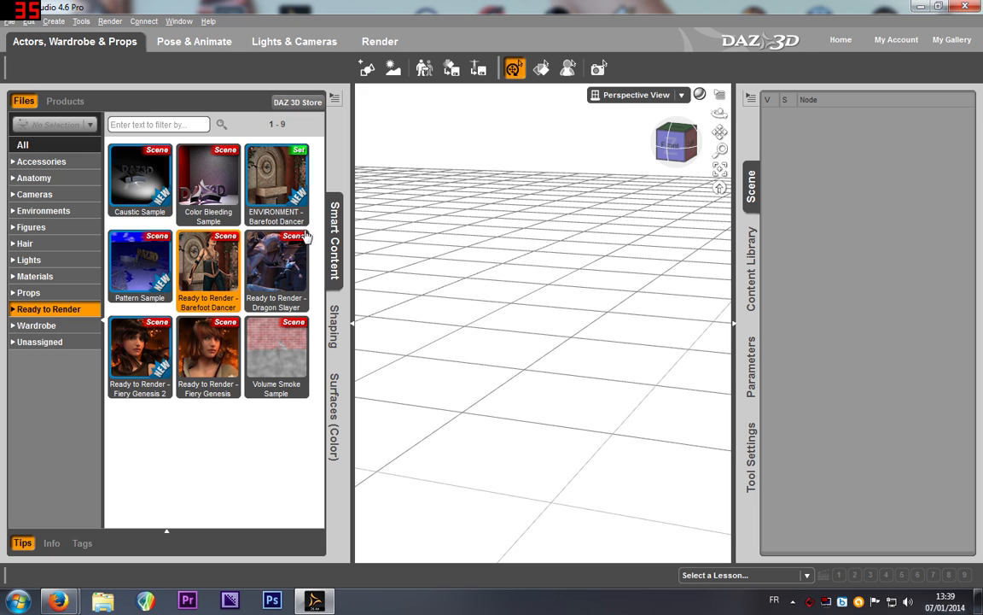
pyautogui.click(256, 156)
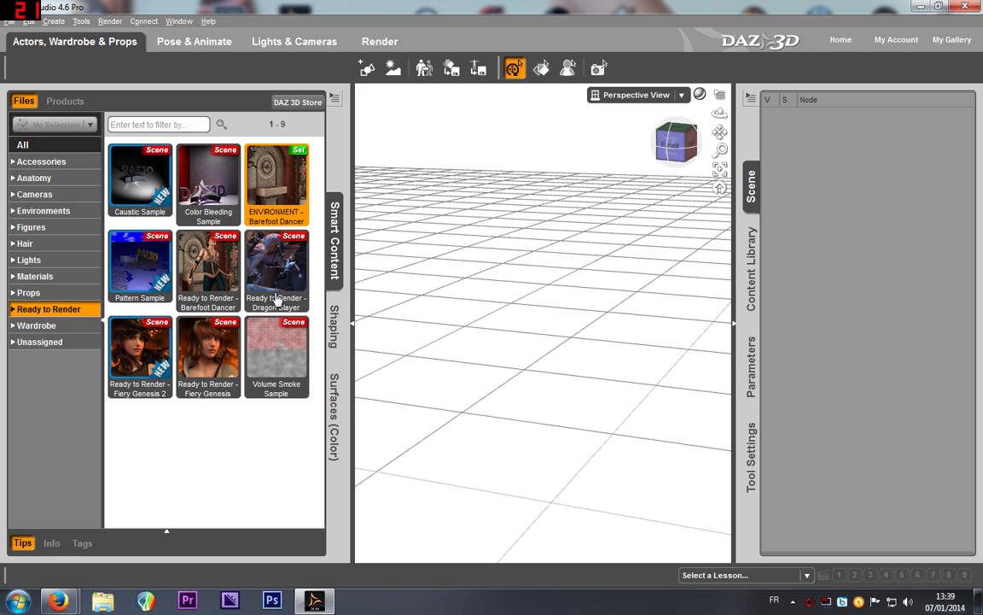
pyautogui.click(211, 324)
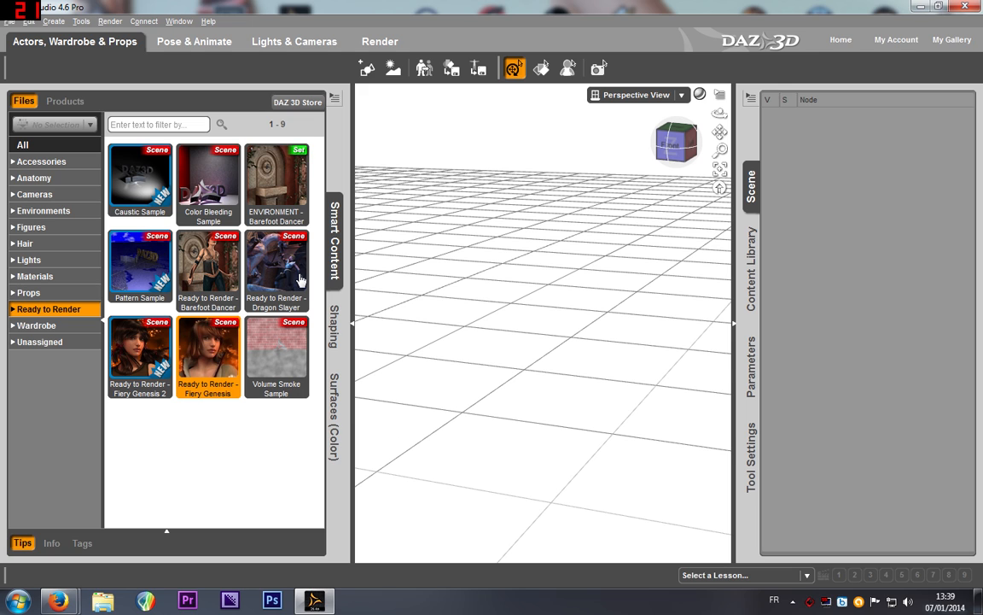
pyautogui.click(125, 344)
pyautogui.click(195, 337)
pyautogui.click(297, 276)
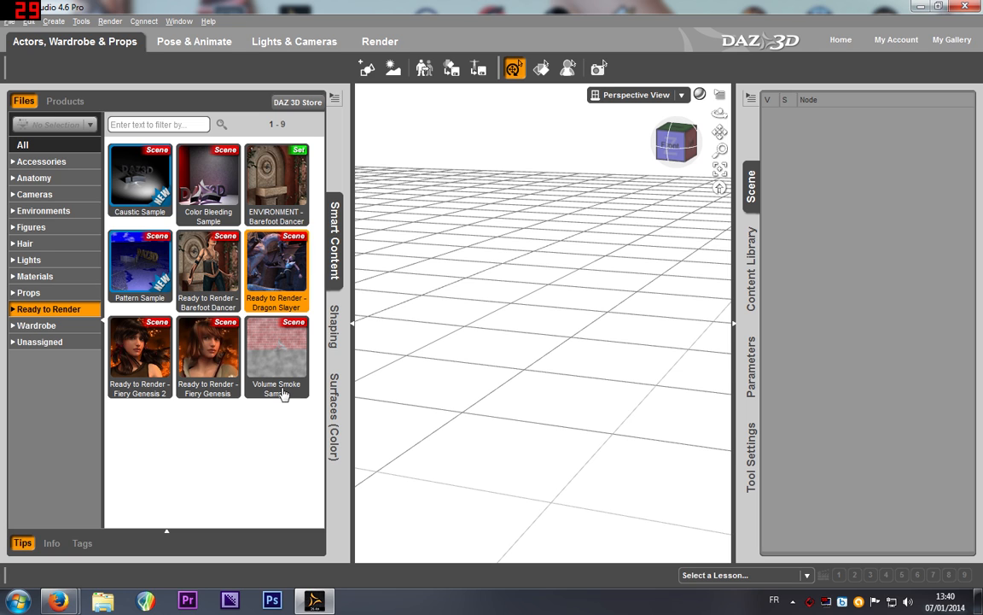
pyautogui.doubleClick(186, 333)
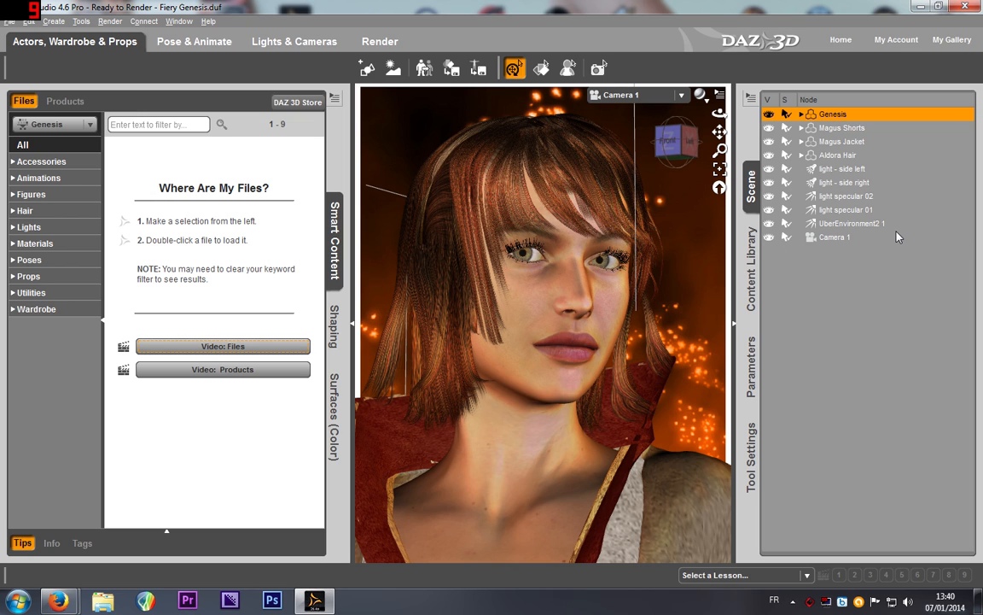
# Step: Switch to the Render activity to examine the advanced render settings of the Fiery Genesis scene
pyautogui.click(379, 40)
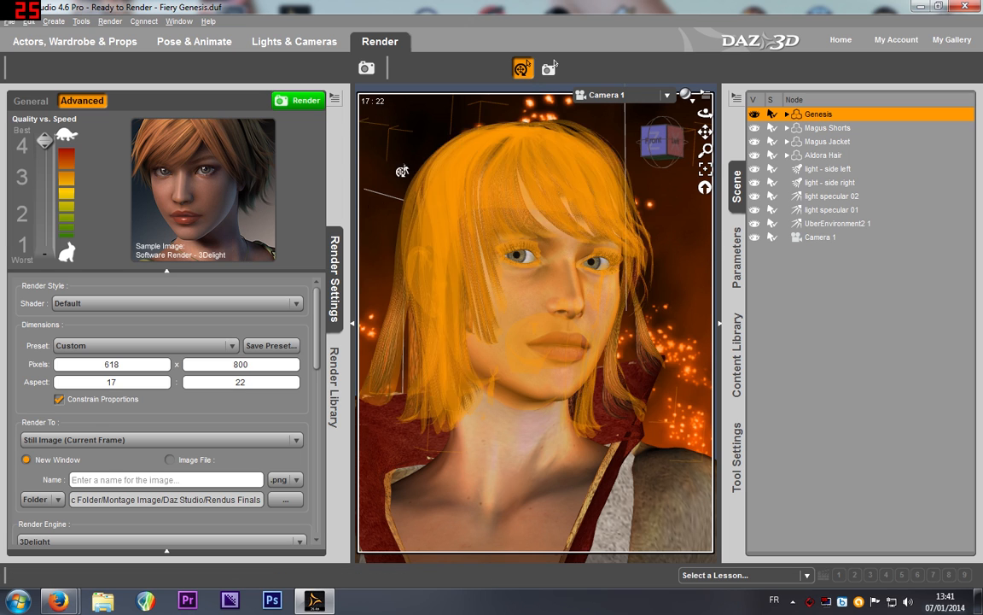
pyautogui.click(17, 44)
pyautogui.click(375, 42)
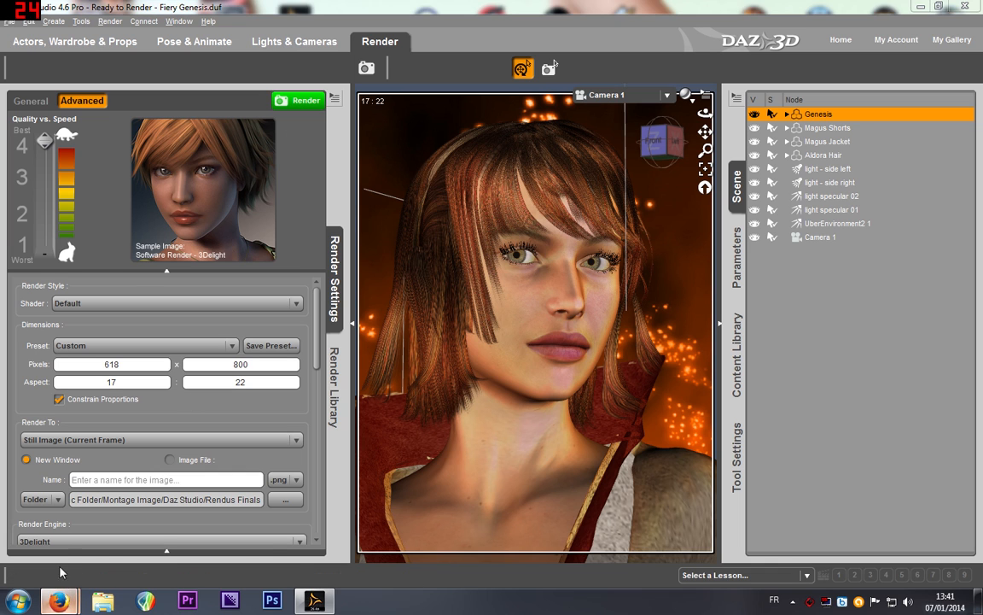
# Step: Switch to the Firefox window and open the My Box Files folder in Windows Explorer
pyautogui.click(58, 600)
pyautogui.click(84, 521)
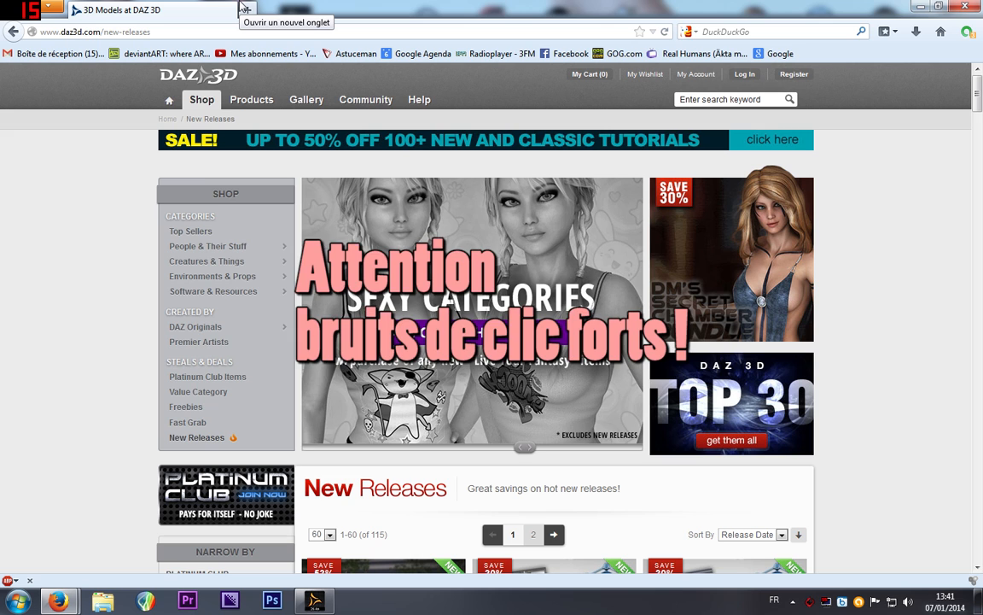
pyautogui.press('super')
pyautogui.click(229, 265)
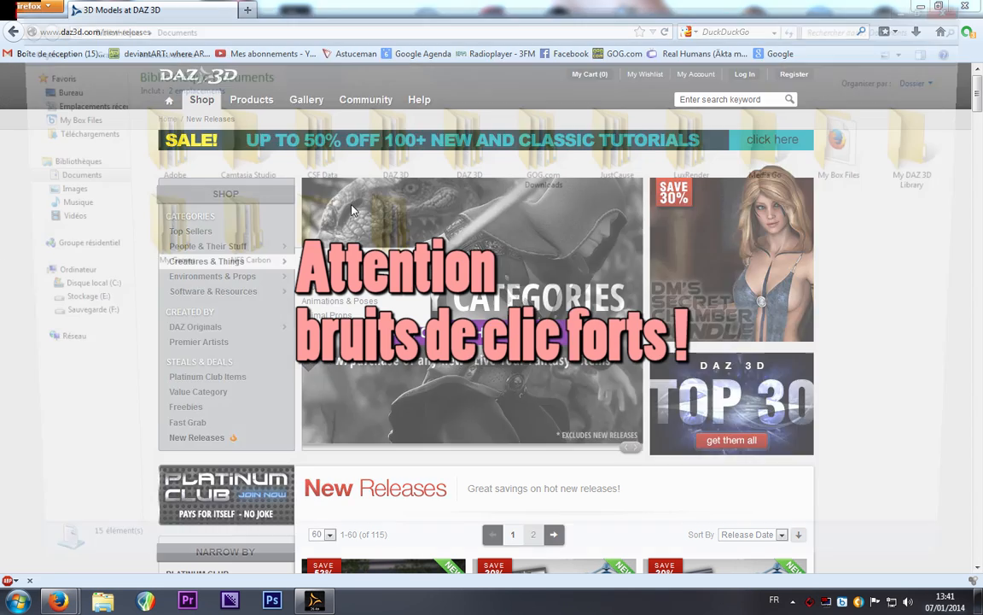
pyautogui.click(72, 103)
pyautogui.click(56, 117)
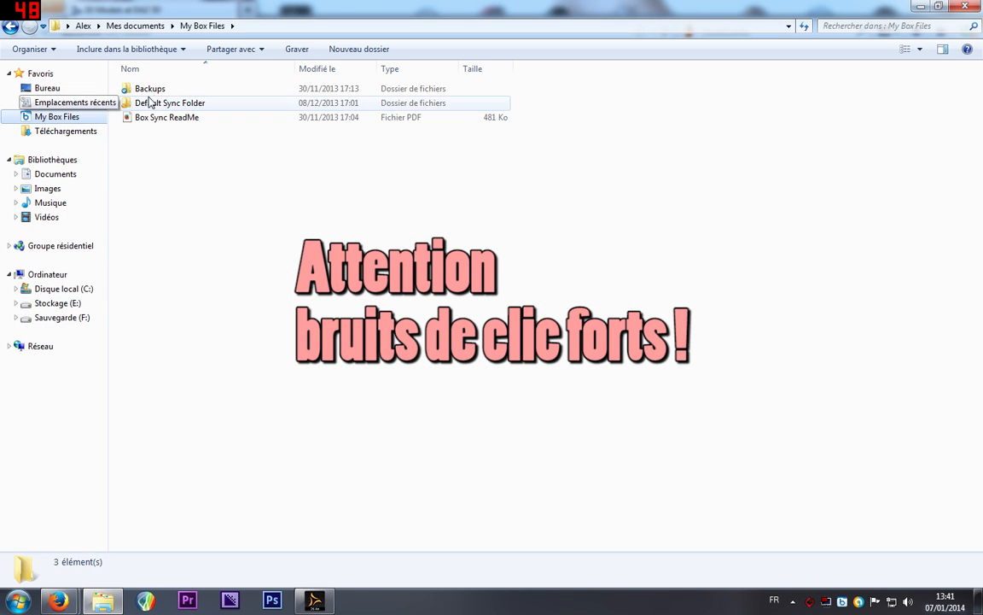
# Step: Open the Rendus Finals folder under Default Sync Folder, Montage Image, Daz Studio
pyautogui.doubleClick(149, 103)
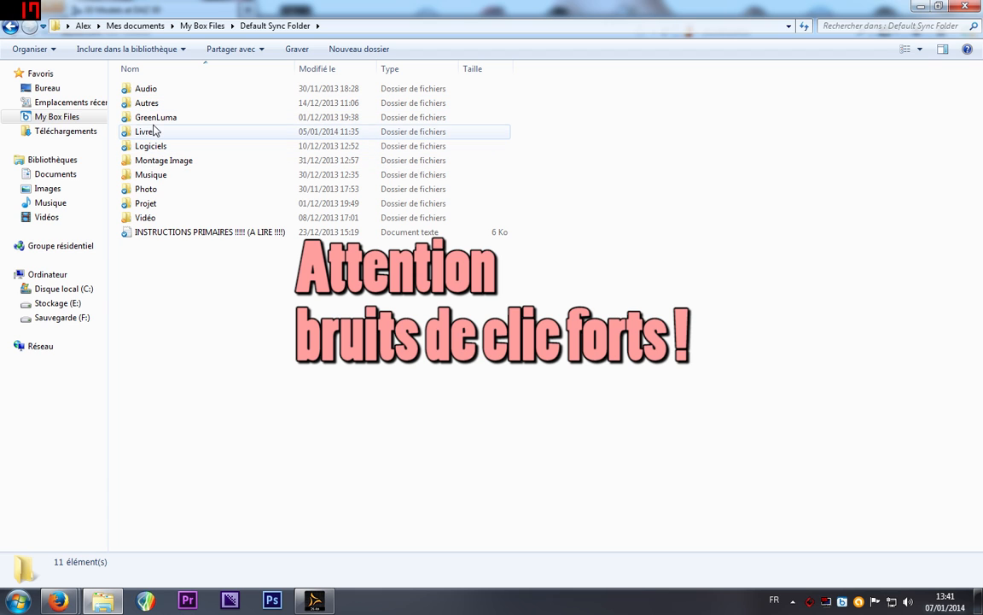
pyautogui.click(154, 132)
pyautogui.click(161, 161)
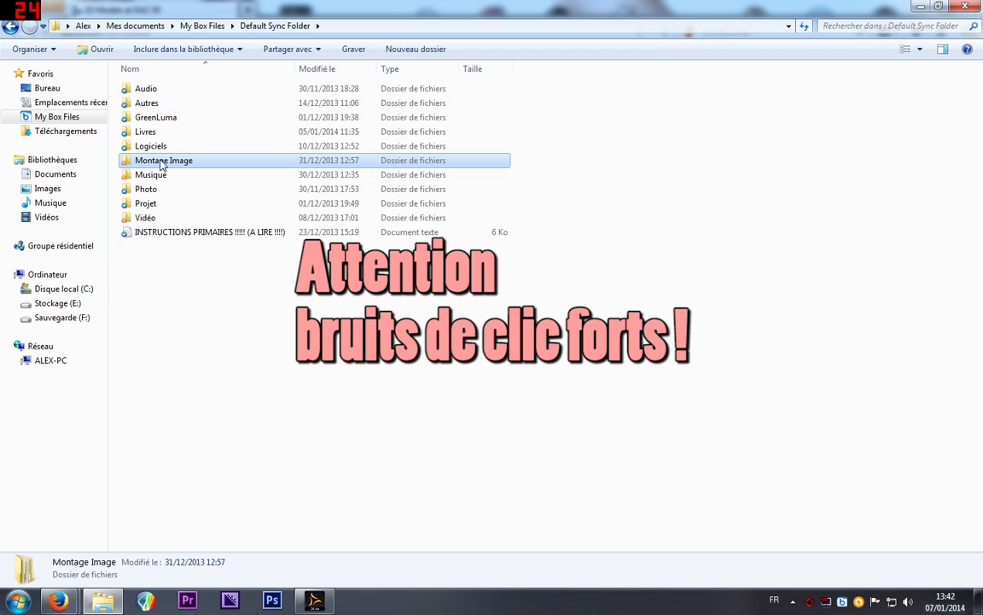
pyautogui.doubleClick(167, 160)
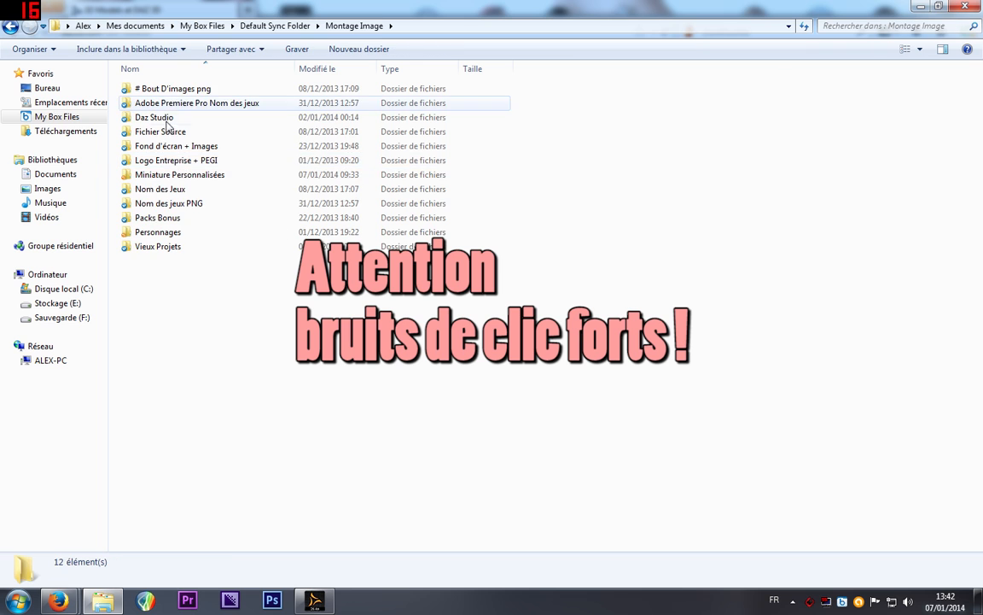
pyautogui.doubleClick(168, 119)
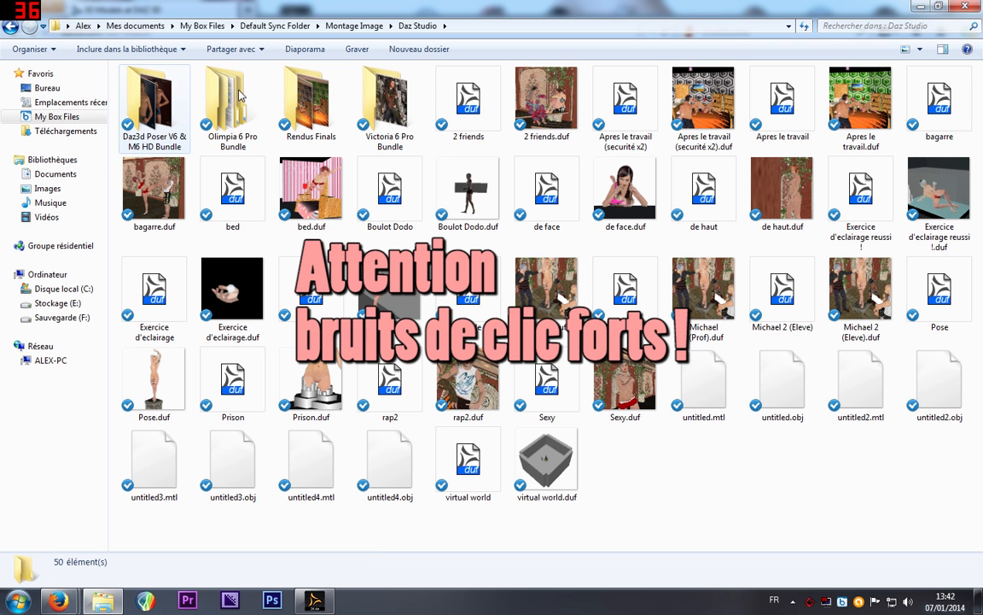
pyautogui.doubleClick(309, 95)
# Step: Look through the finished renders in the folder, close it and return to DAZ Studio
pyautogui.scroll(-3, 329, 108)
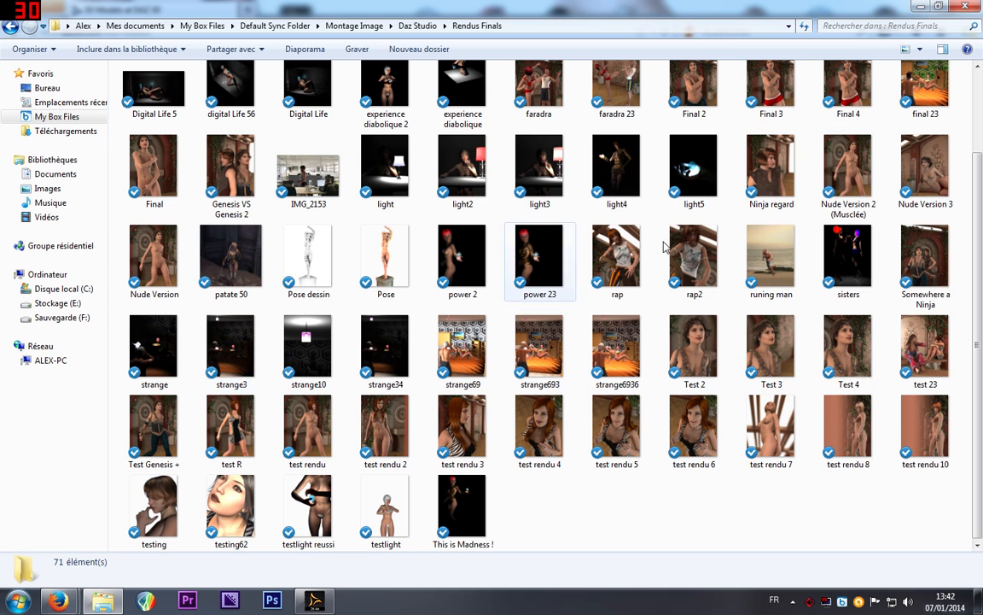
pyautogui.scroll(1, 882, 292)
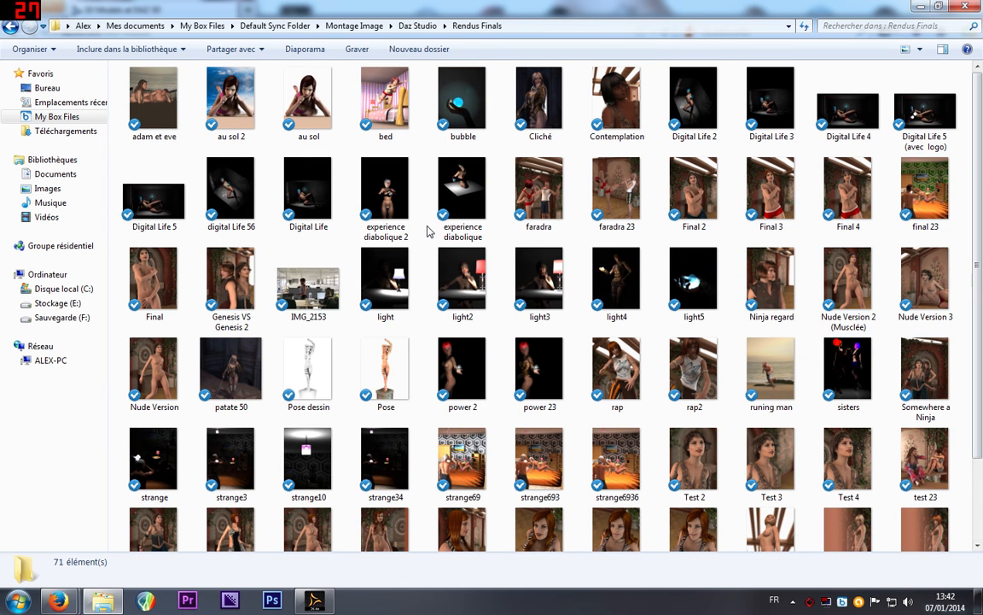
pyautogui.scroll(-1, 432, 304)
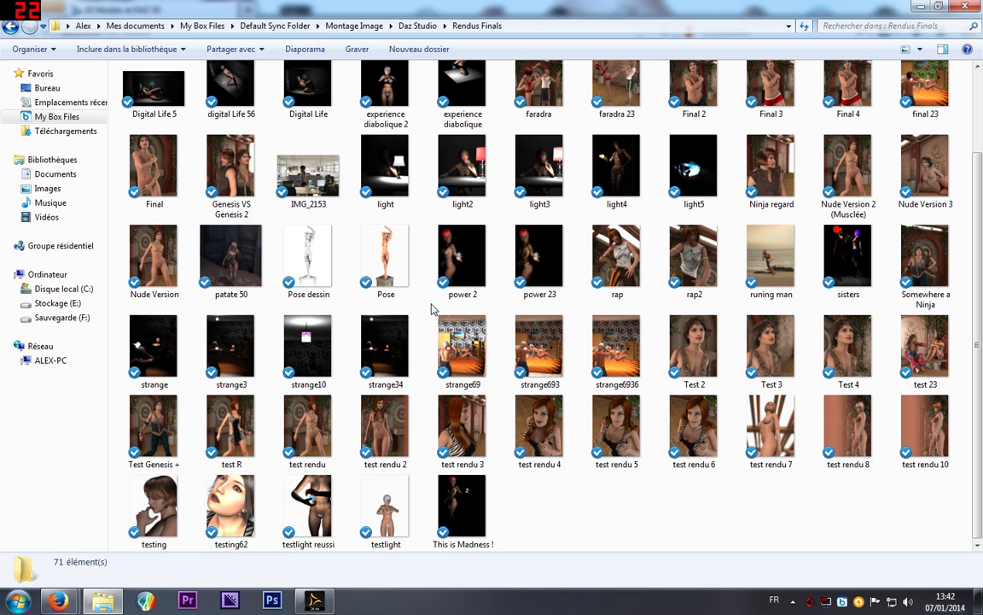
pyautogui.scroll(1, 432, 307)
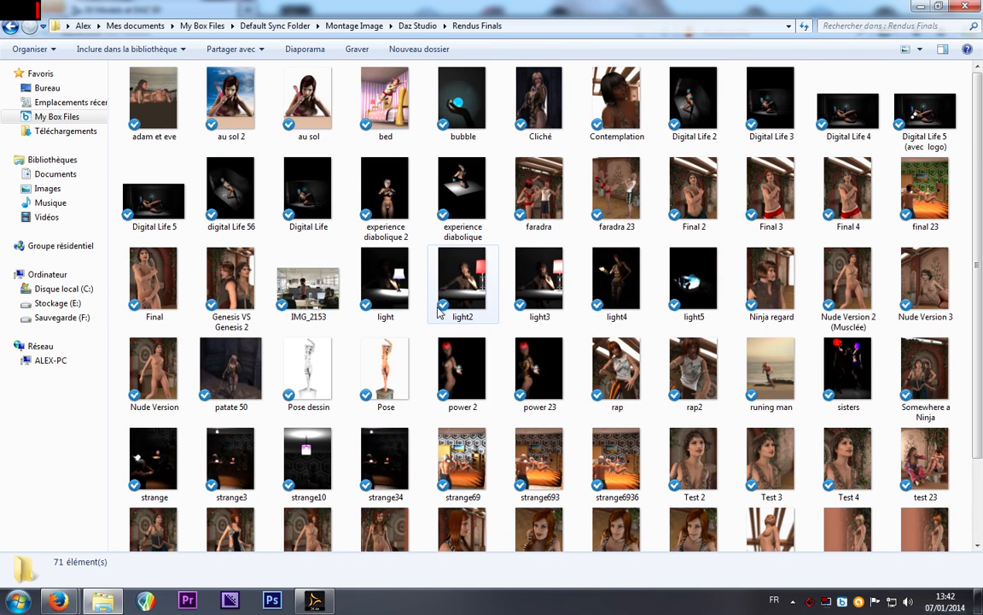
pyautogui.click(966, 5)
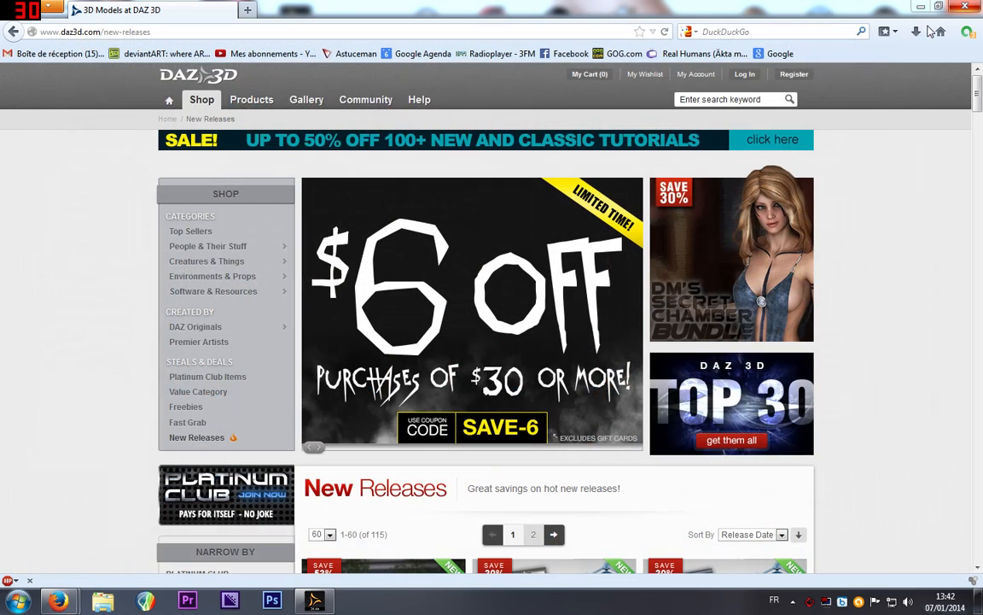
pyautogui.click(922, 6)
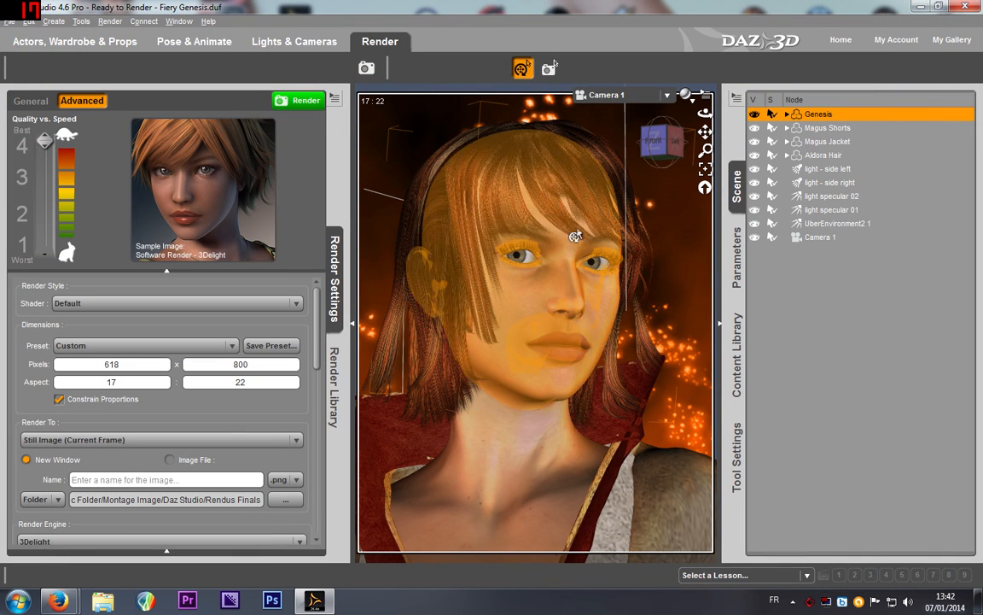
# Step: Return to the Actors, Wardrobe & Props activity and orbit and zoom out the Camera 1 view to show more of the figure
pyautogui.click(74, 41)
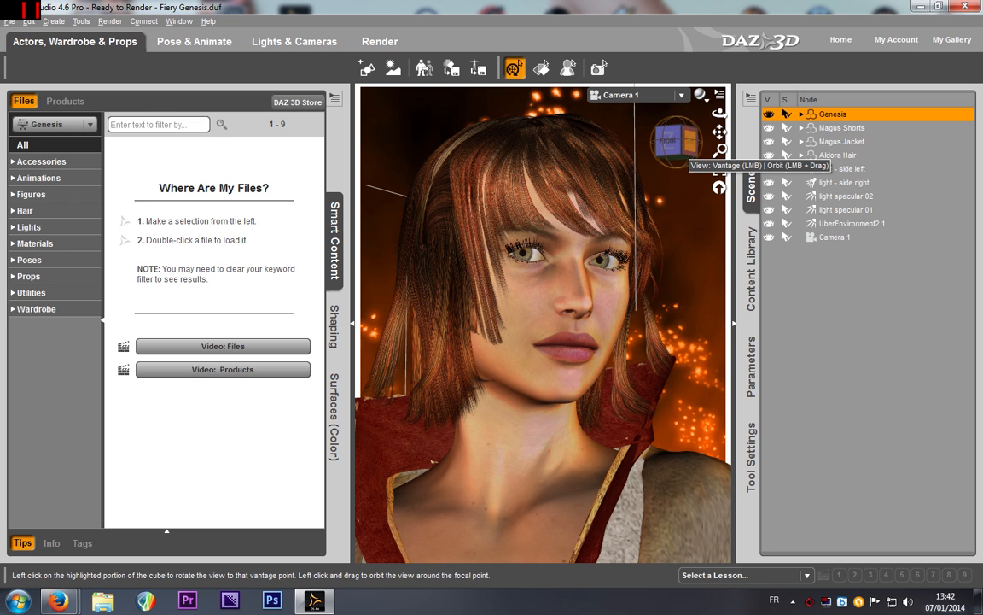
pyautogui.click(690, 141)
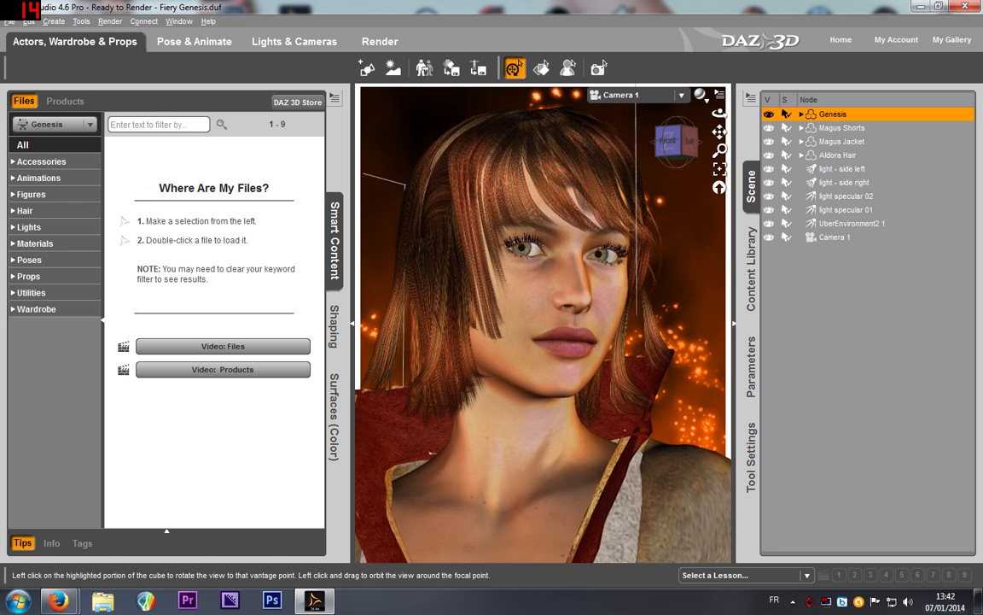
pyautogui.moveTo(683, 143); pyautogui.dragTo(715, 139)
pyautogui.click(681, 138)
pyautogui.moveTo(504, 197); pyautogui.dragTo(504, 220)
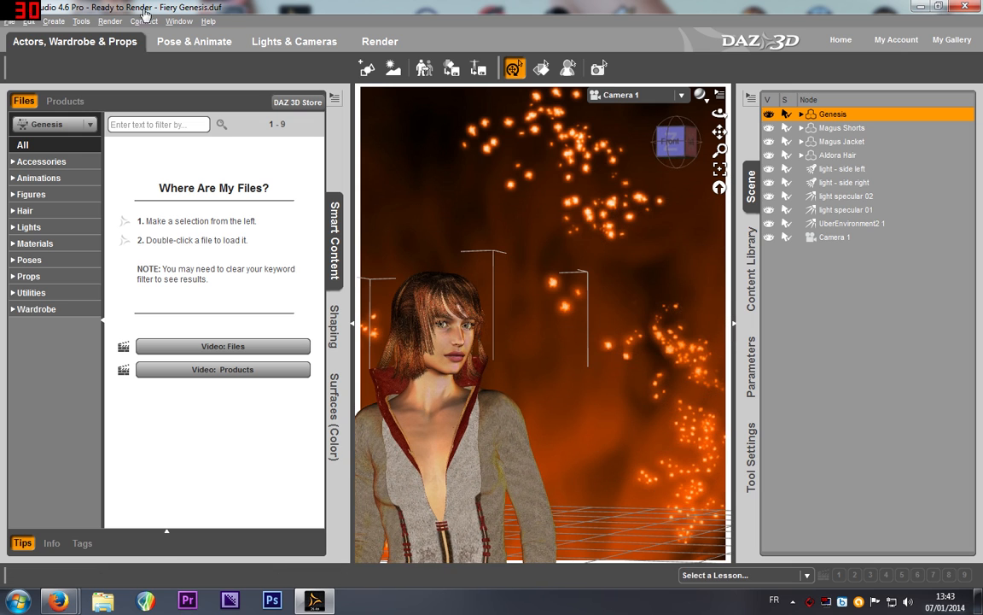
# Step: Remove the fiery background from the scene by setting the backdrop image to None
pyautogui.click(51, 22)
pyautogui.moveTo(28, 22)
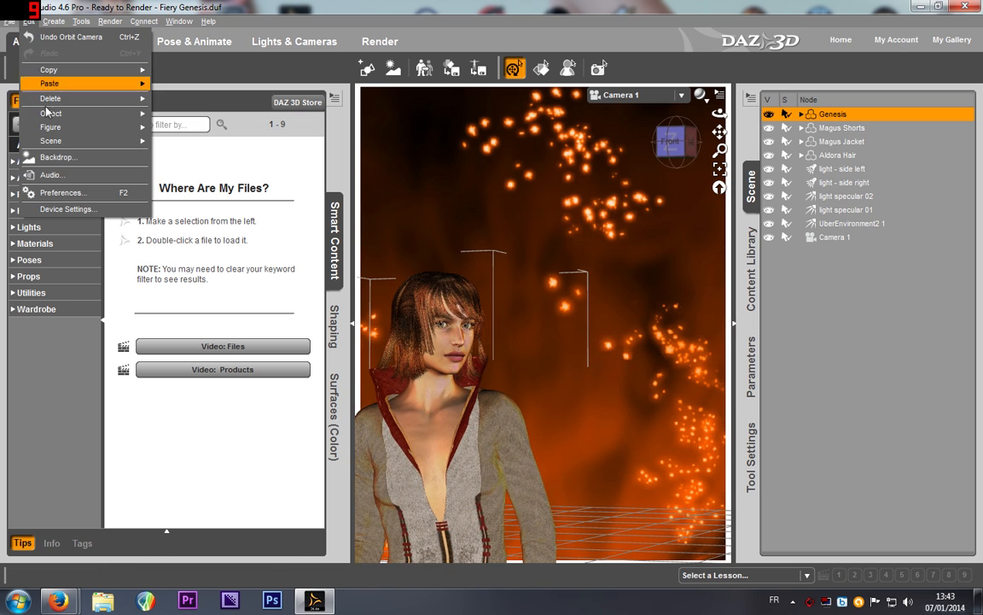
pyautogui.click(52, 157)
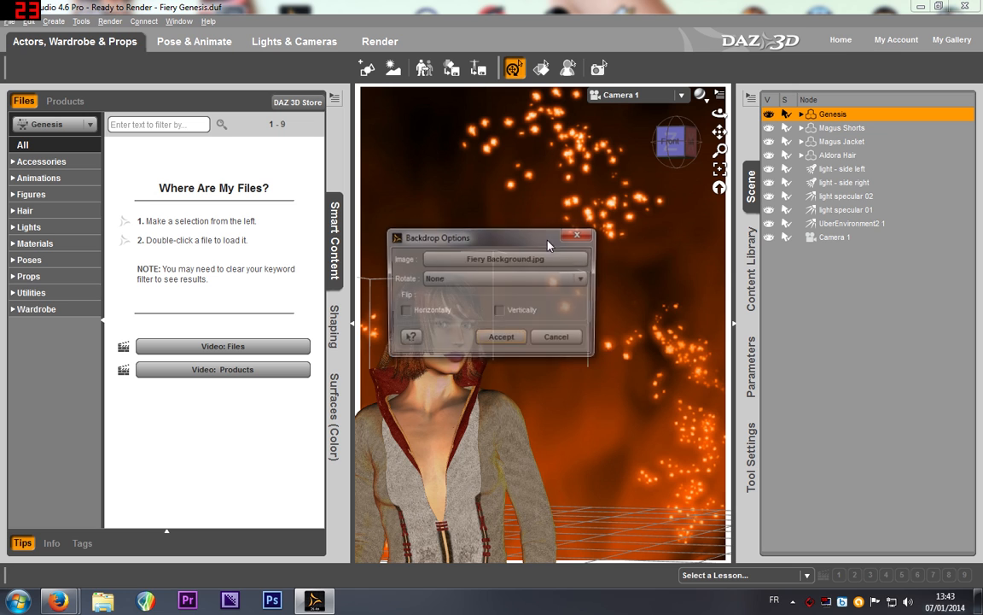
pyautogui.click(465, 258)
pyautogui.click(445, 222)
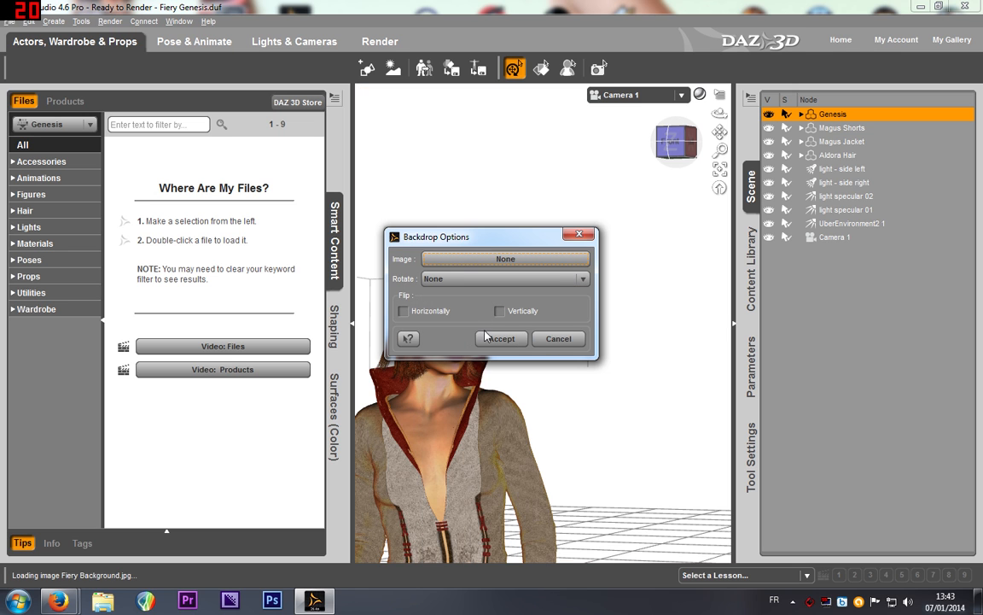
pyautogui.click(505, 344)
# Step: Frame the whole Genesis figure in the Camera 1 view and orbit around it to see it from several sides
pyautogui.moveTo(679, 140); pyautogui.dragTo(606, 302)
pyautogui.moveTo(720, 130); pyautogui.dragTo(720, 130)
pyautogui.click(655, 137)
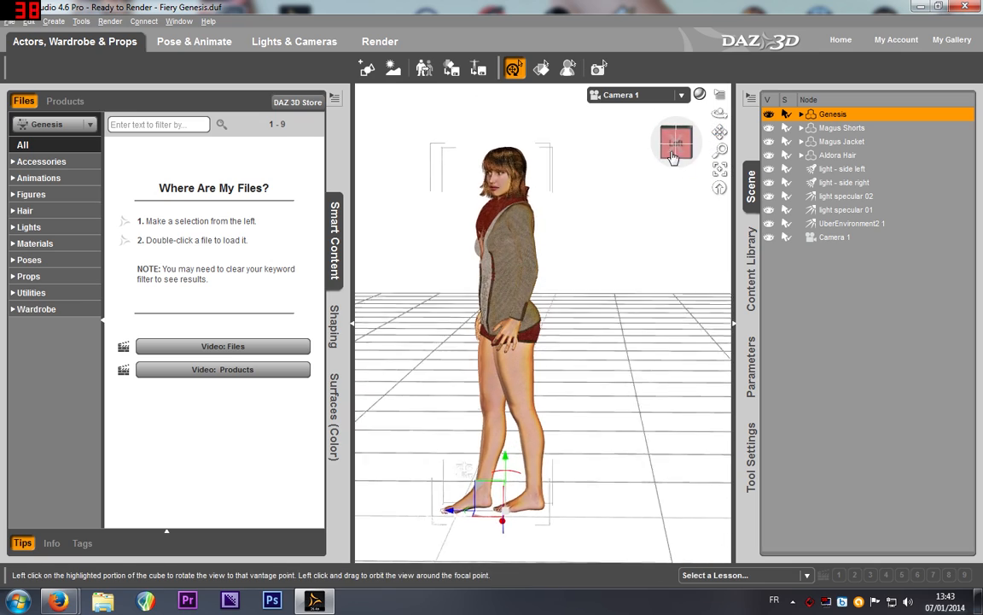
pyautogui.click(654, 136)
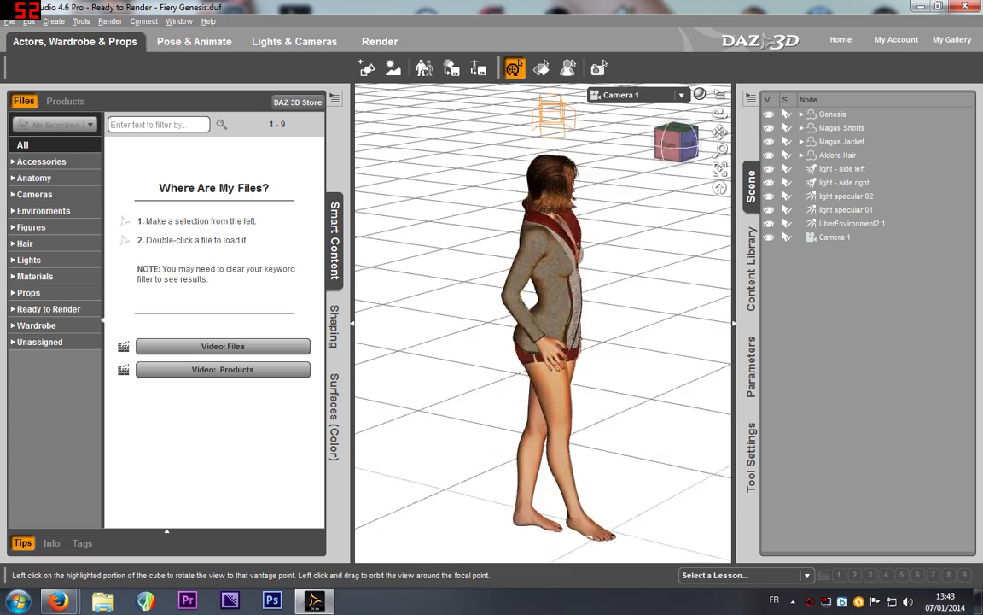
pyautogui.click(676, 139)
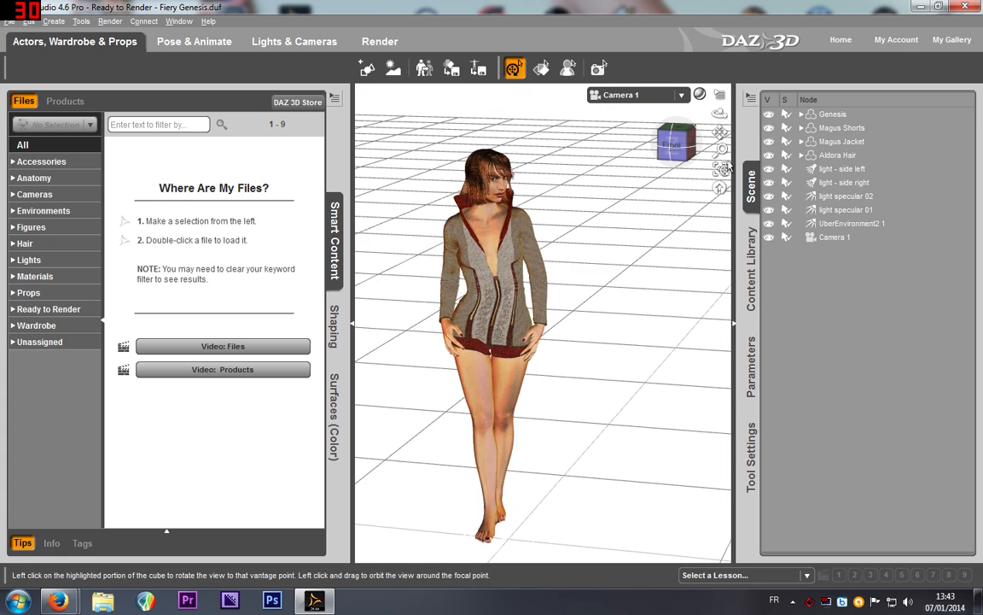
pyautogui.moveTo(720, 114); pyautogui.dragTo(732, 143)
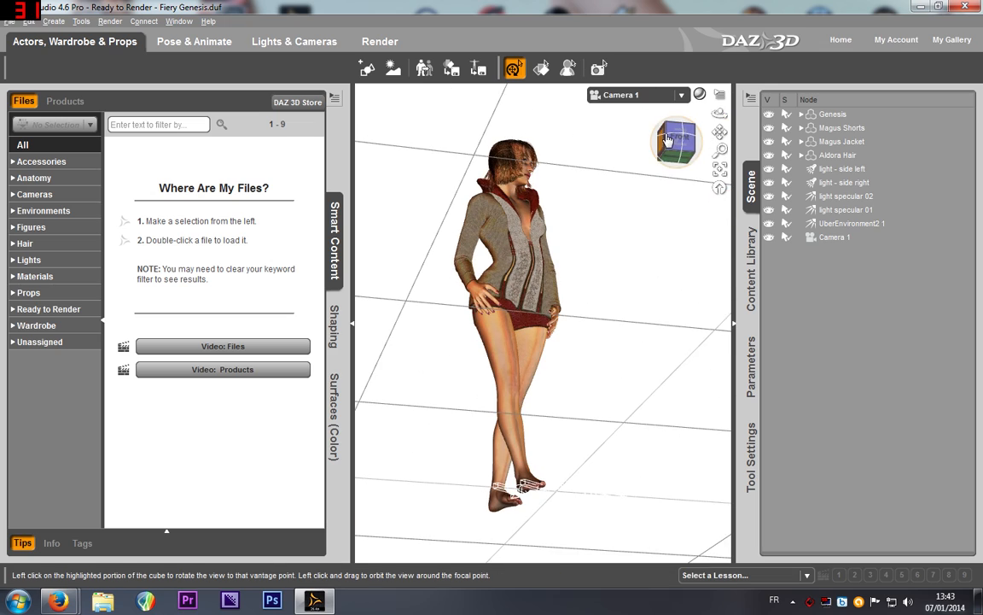
pyautogui.click(678, 139)
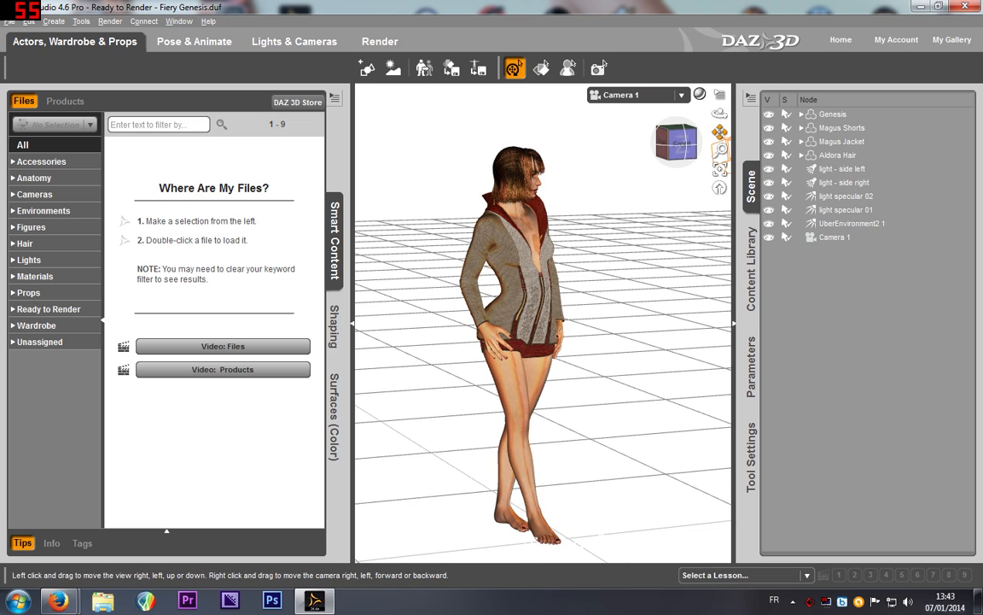
# Step: Pan, zoom and orbit the Camera 1 view until the full figure is seen from the front over the floor grid
pyautogui.moveTo(720, 132); pyautogui.dragTo(719, 146)
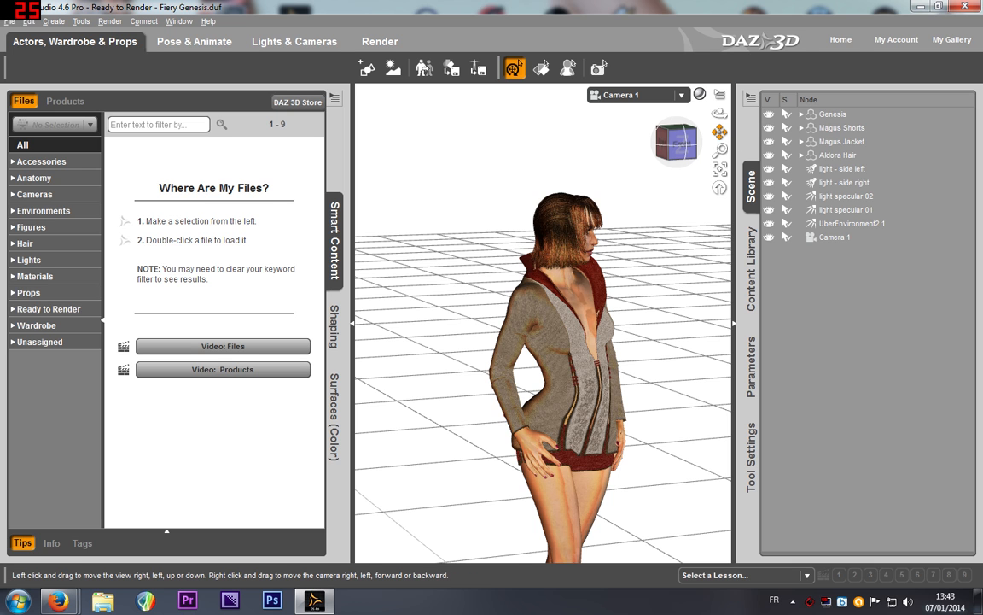
pyautogui.moveTo(719, 131)
pyautogui.mouseDown()
pyautogui.moveTo(675, 133)
pyautogui.moveTo(720, 132)
pyautogui.mouseUp()
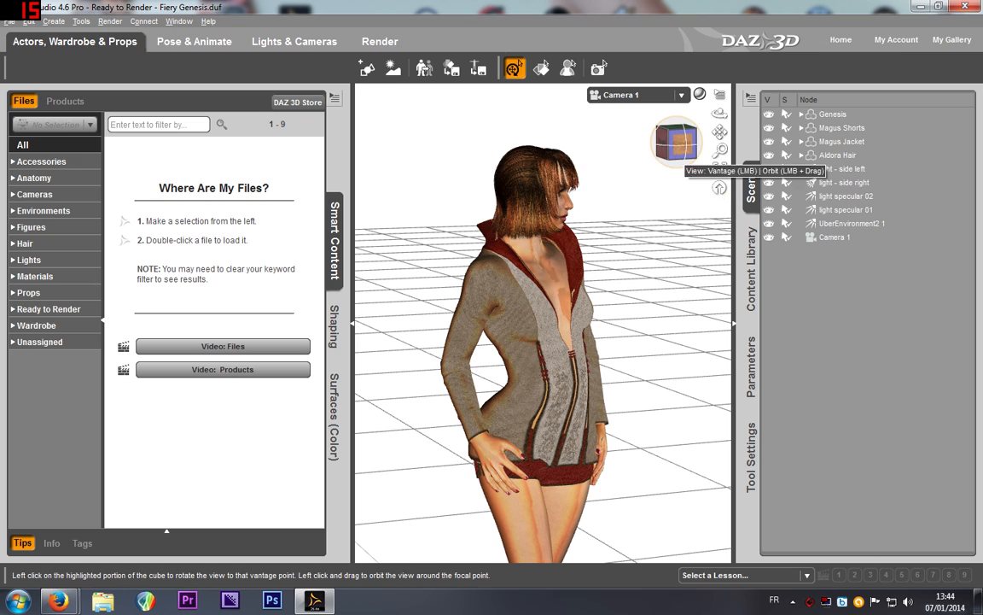
pyautogui.moveTo(683, 141)
pyautogui.mouseDown()
pyautogui.moveTo(693, 144)
pyautogui.moveTo(677, 143)
pyautogui.mouseUp()
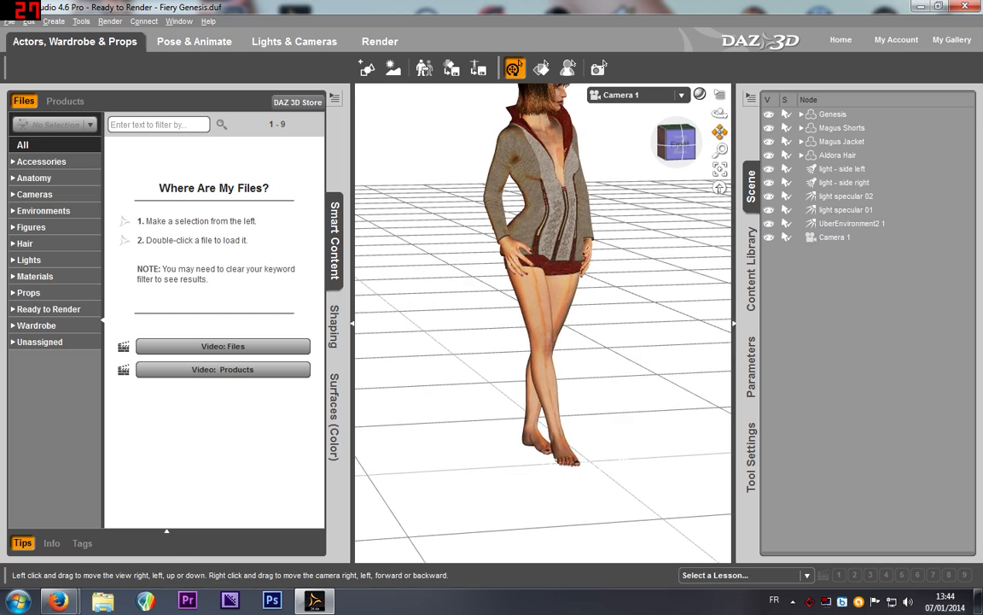
pyautogui.moveTo(676, 143); pyautogui.dragTo(659, 143)
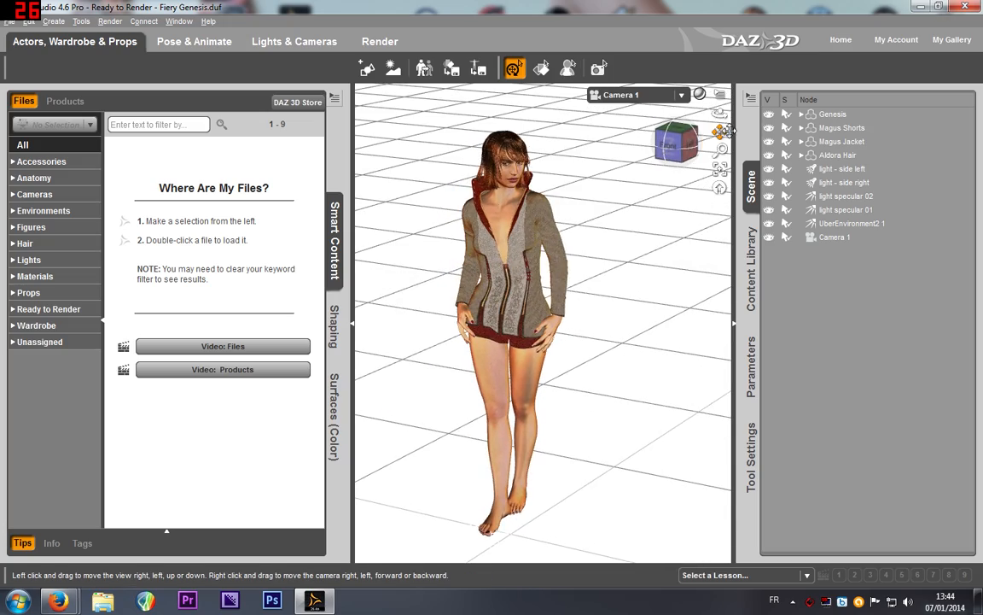
pyautogui.moveTo(720, 130); pyautogui.dragTo(676, 142)
pyautogui.scroll(-2, 618, 256)
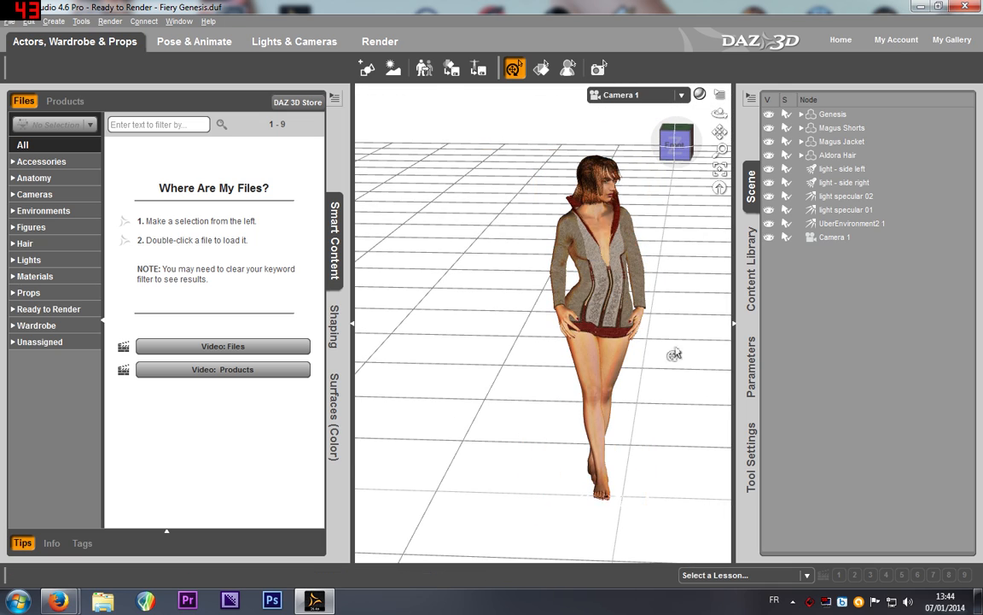
# Step: Delete the Genesis figure, the Magus Jacket and the Aldora Hair from the scene
pyautogui.click(640, 295)
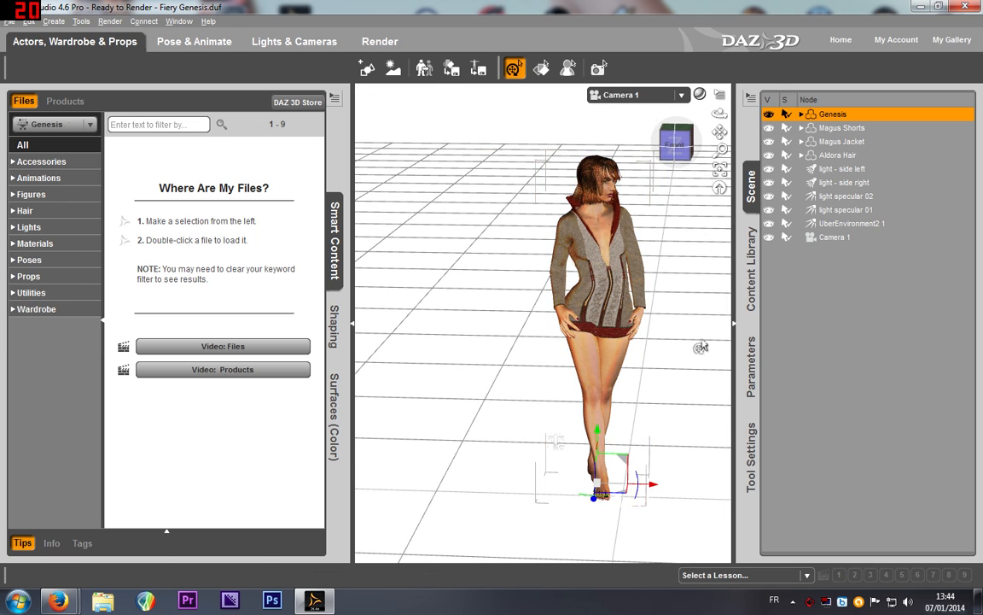
pyautogui.press('Delete')
pyautogui.click(609, 289)
pyautogui.press('Delete')
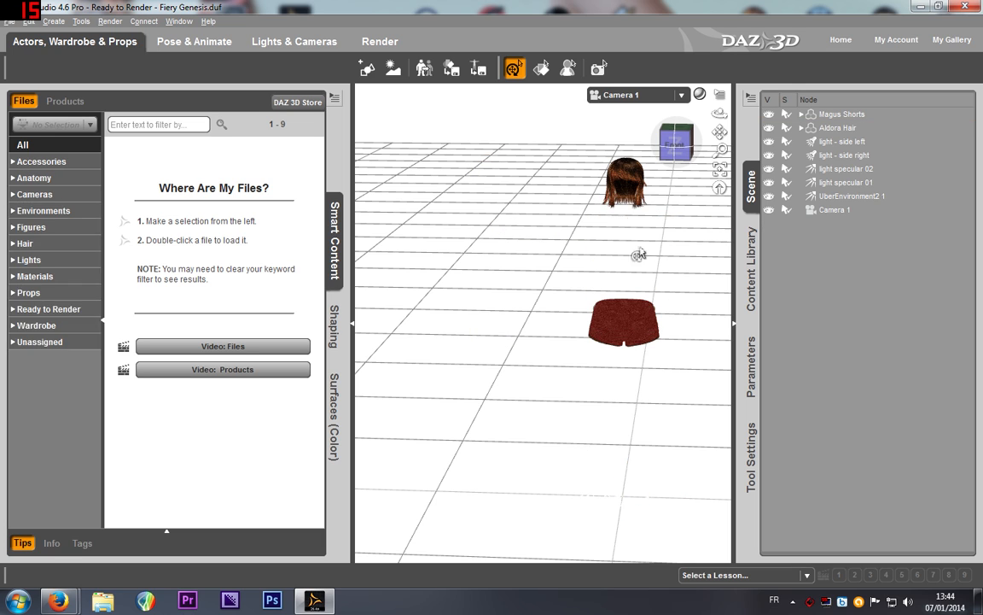
pyautogui.click(618, 192)
pyautogui.press('Delete')
# Step: Delete the Magus Shorts from the scene and undo that deletion
pyautogui.click(632, 317)
pyautogui.press('Delete')
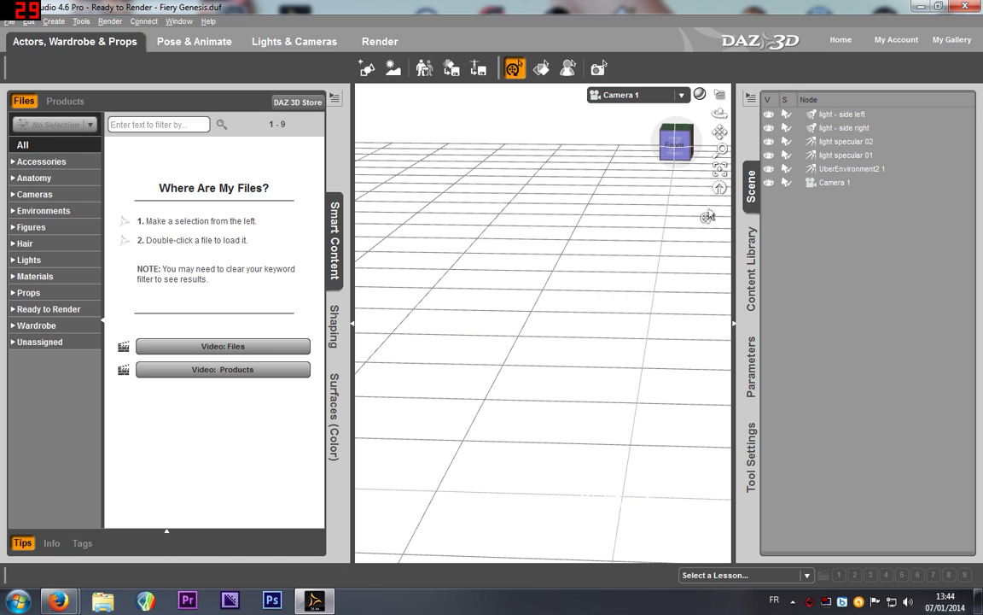
pyautogui.hotkey('ctrl', 'z')
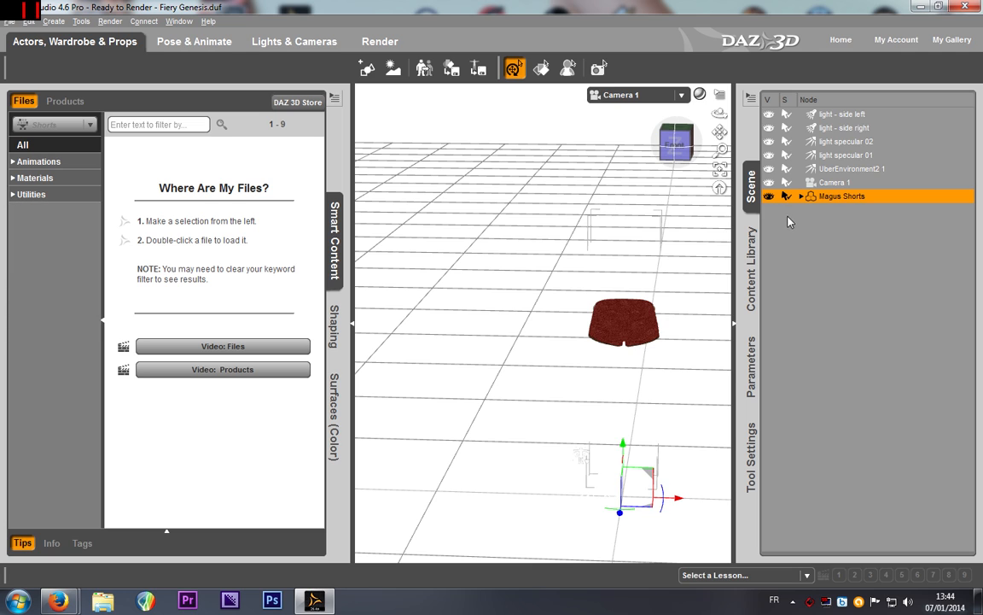
# Step: Delete the Magus Shorts from the scene
pyautogui.click(831, 185)
pyautogui.click(834, 197)
pyautogui.press('Delete')
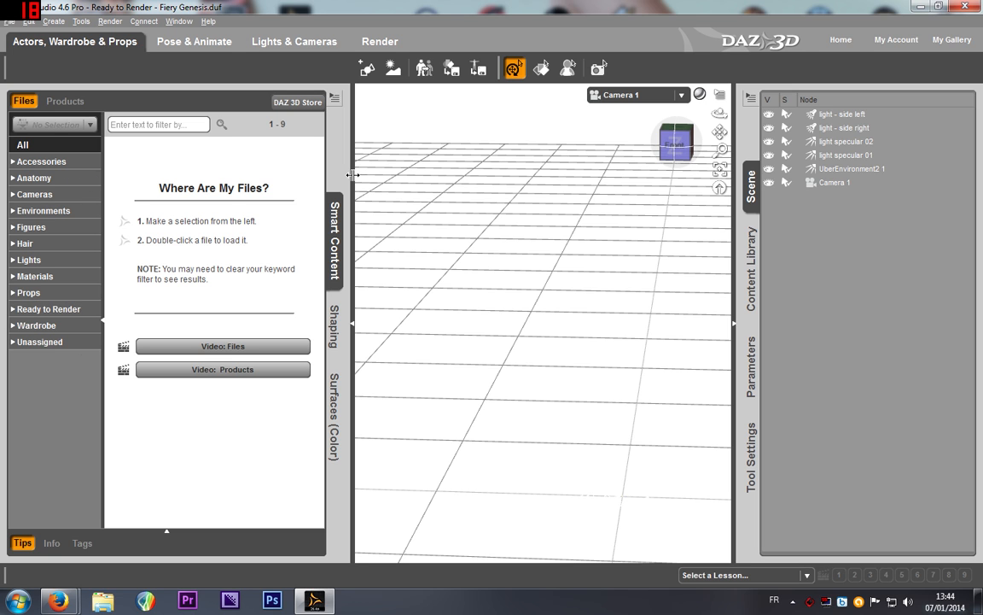
pyautogui.click(686, 154)
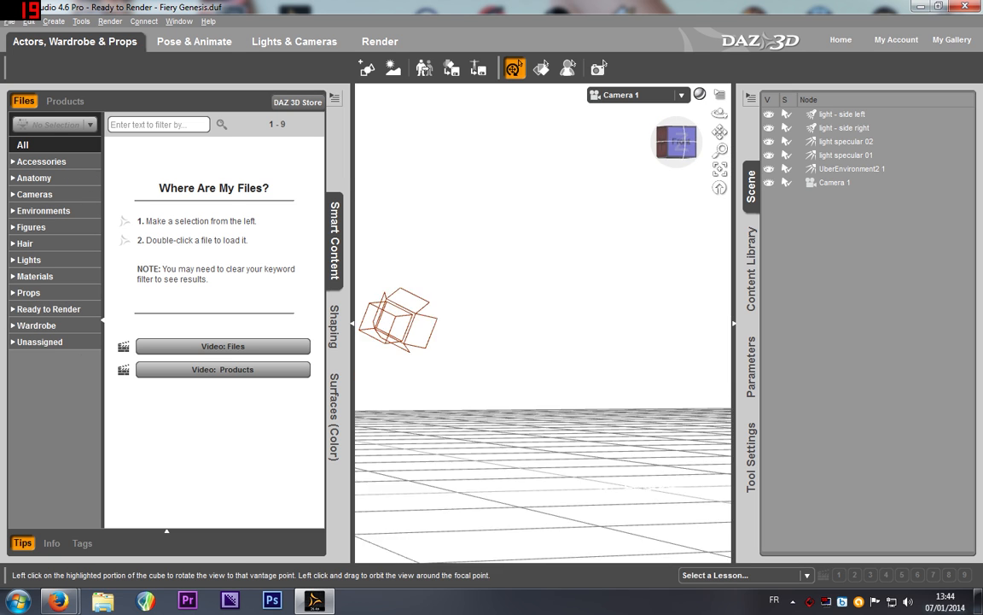
# Step: Browse the Props, Materials and Figures content categories and look through the available figures
pyautogui.click(26, 292)
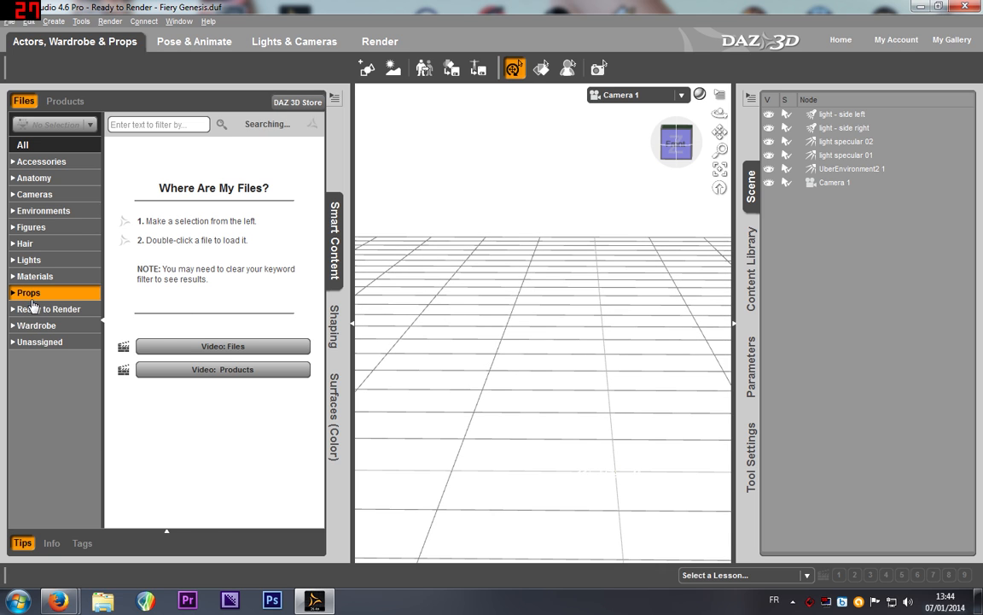
pyautogui.click(51, 276)
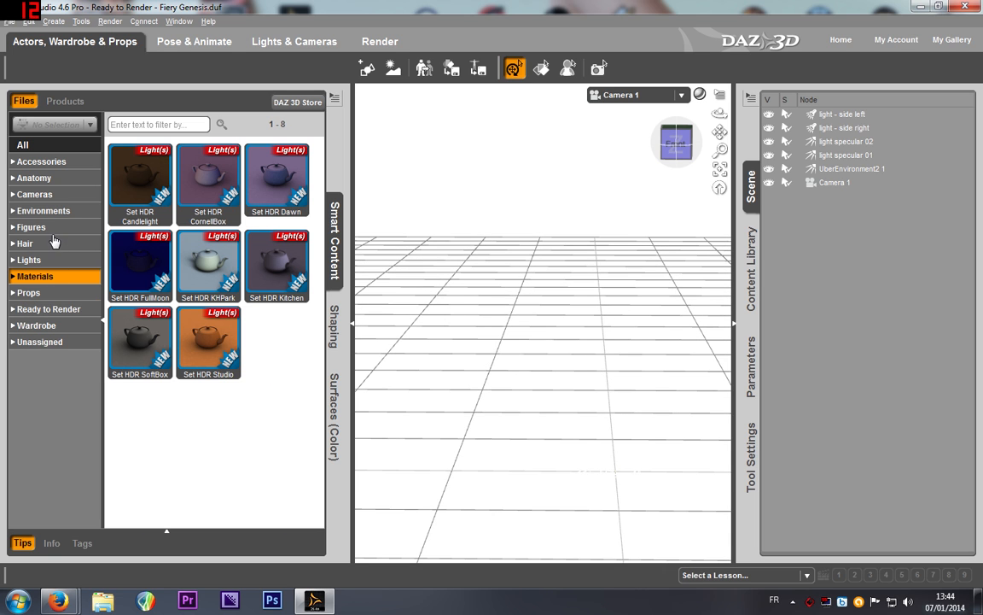
pyautogui.click(53, 231)
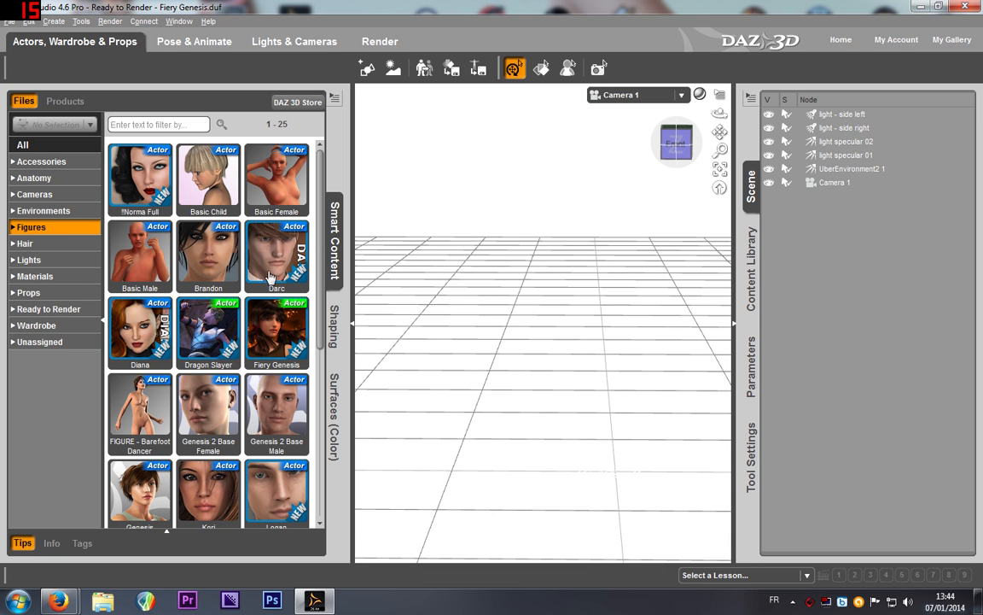
pyautogui.scroll(-4, 257, 312)
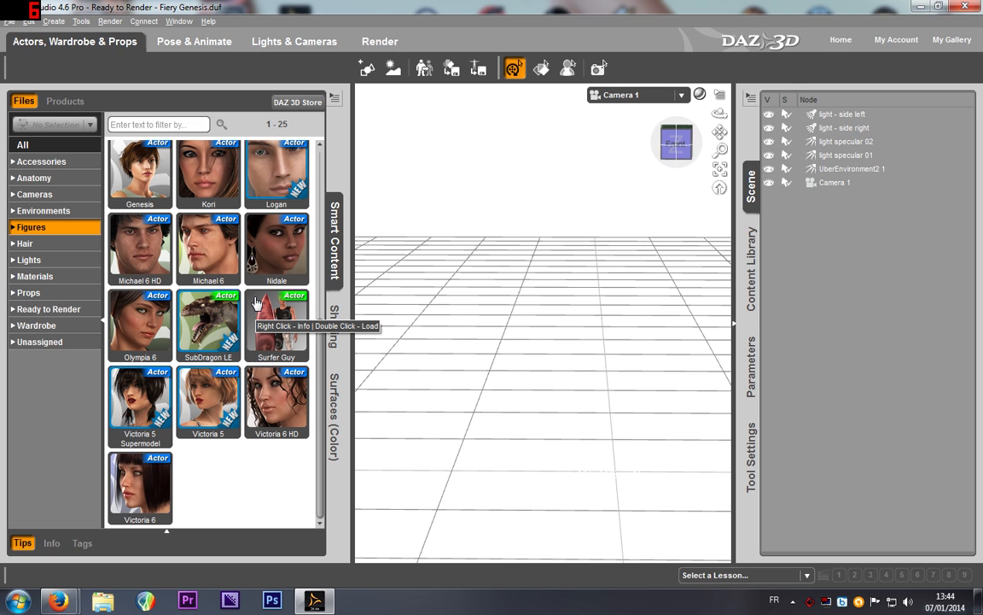
pyautogui.scroll(4, 295, 275)
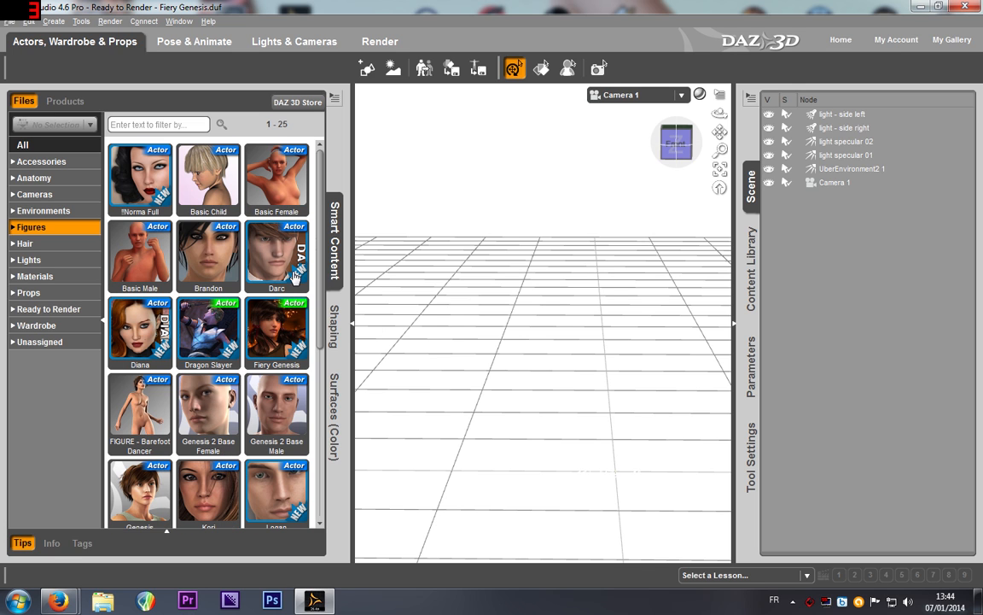
# Step: Examine individual figures such as Basic Male, Fiery Genesis, Dragon Slayer, the Genesis 2 bases, Genesis and Surfer Guy
pyautogui.click(249, 178)
pyautogui.click(157, 251)
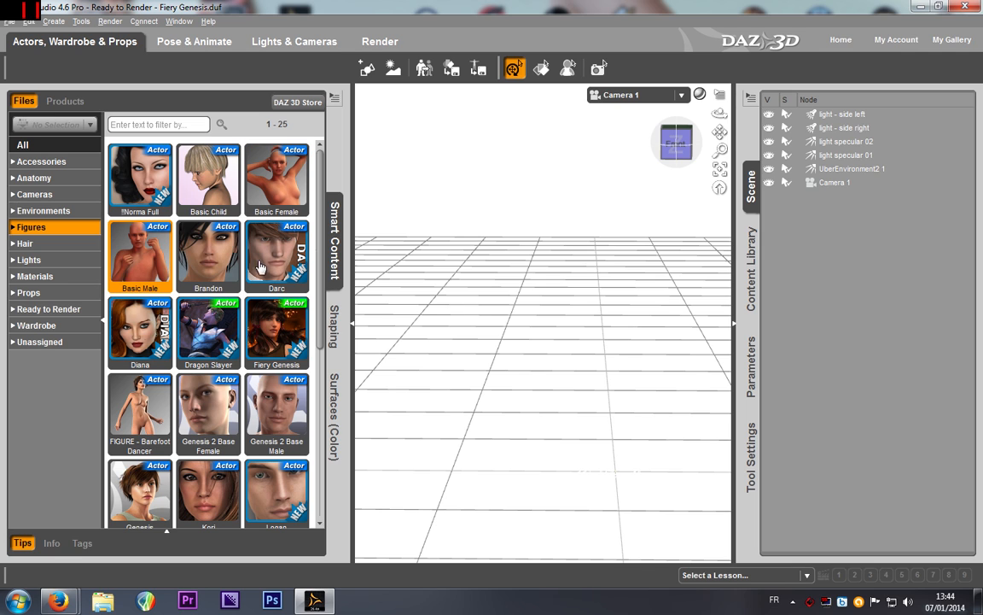
pyautogui.click(279, 337)
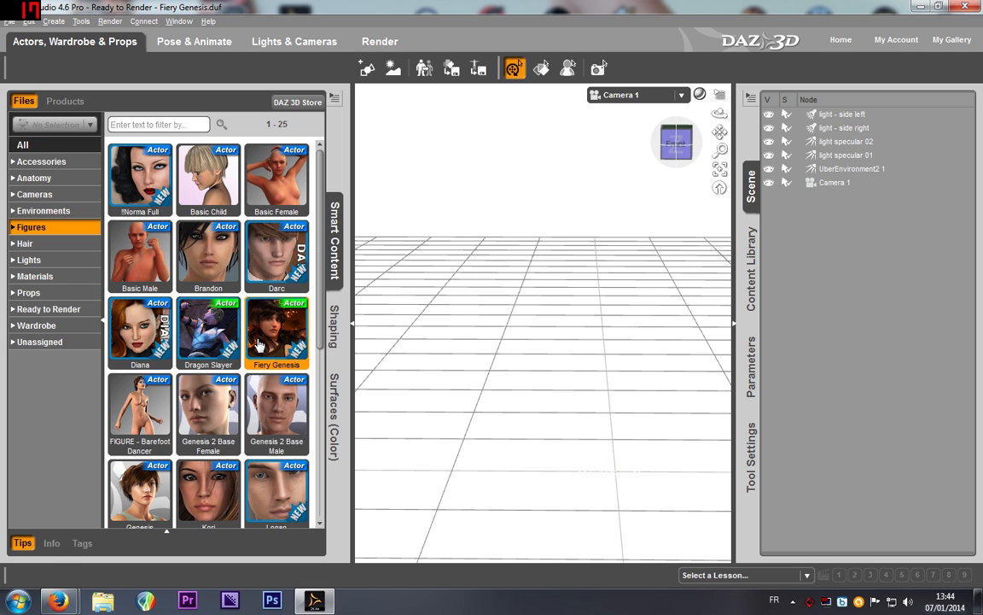
pyautogui.click(205, 340)
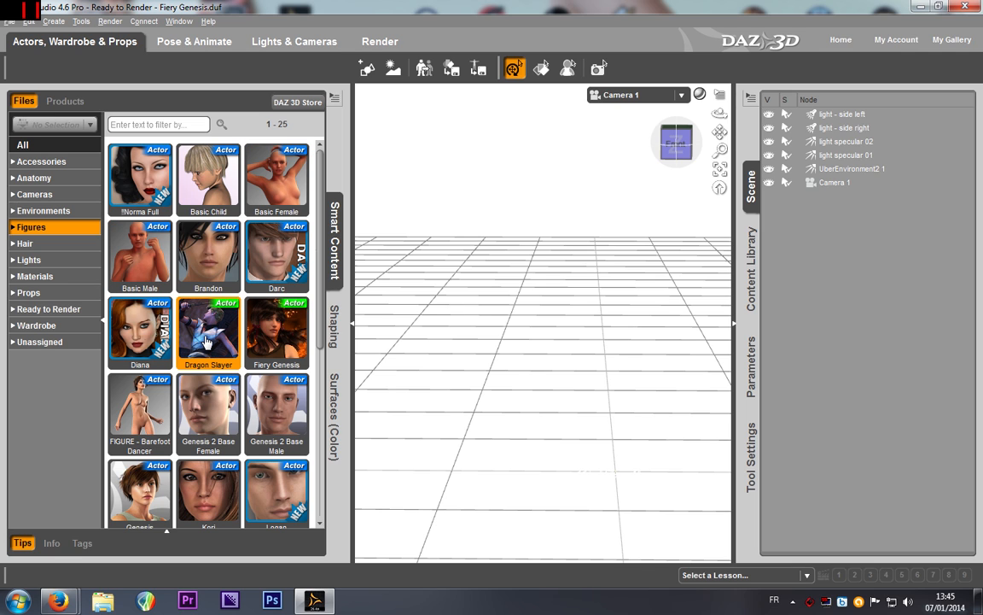
pyautogui.scroll(-3, 208, 329)
pyautogui.click(208, 193)
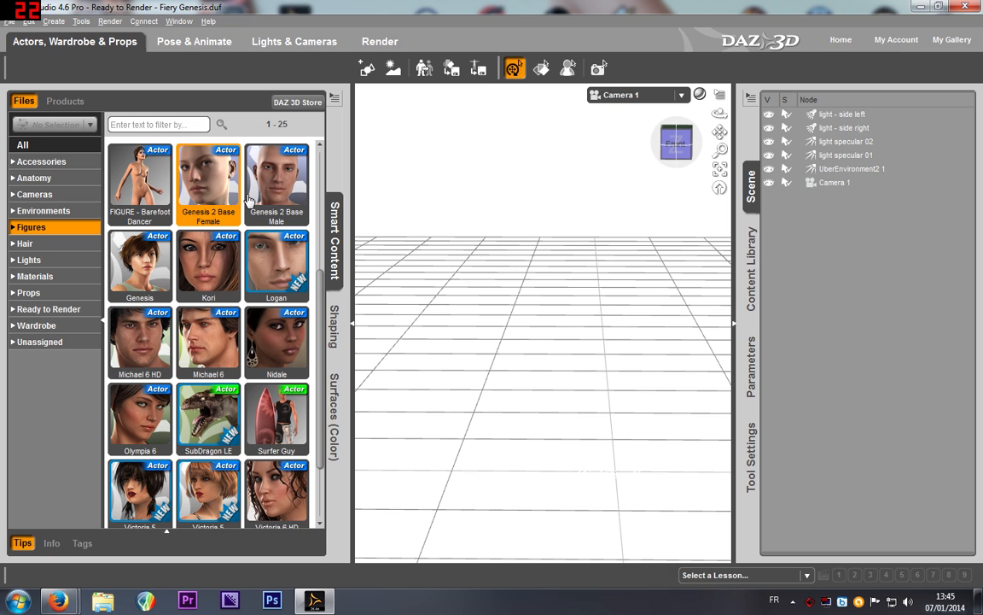
pyautogui.click(293, 189)
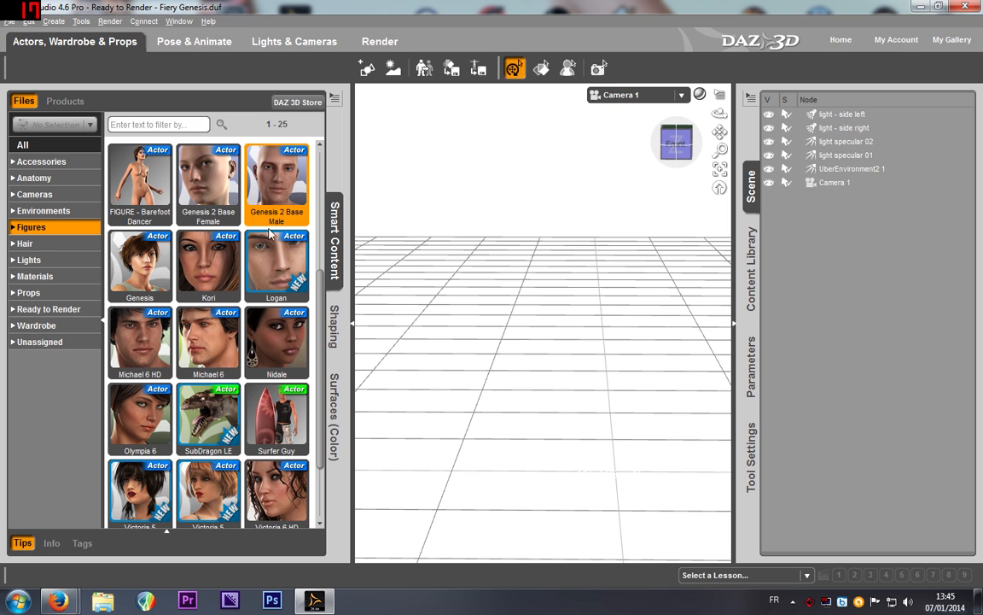
pyautogui.click(144, 267)
pyautogui.scroll(-2, 275, 296)
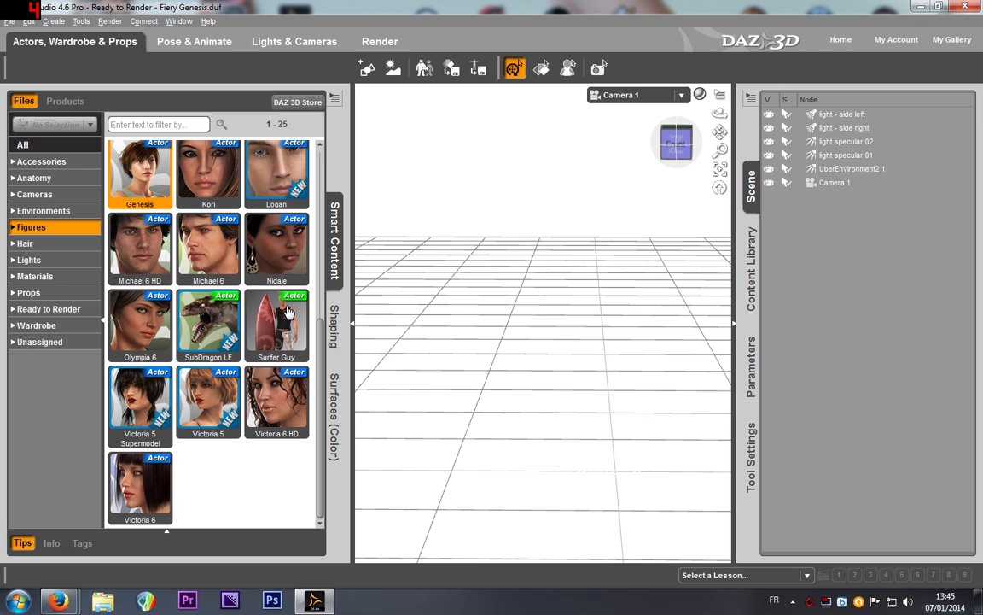
pyautogui.click(289, 313)
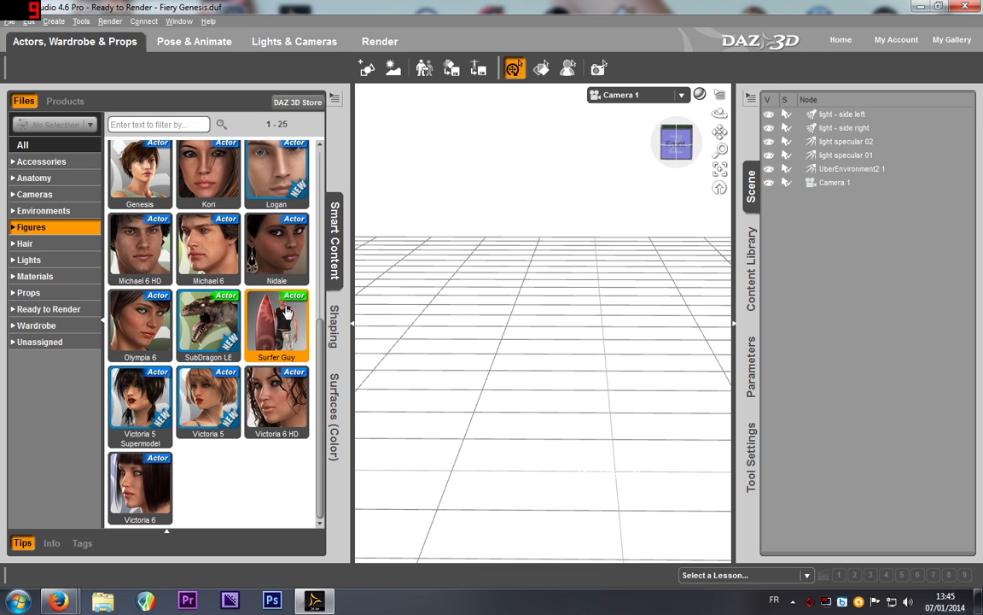
pyautogui.scroll(5, 286, 312)
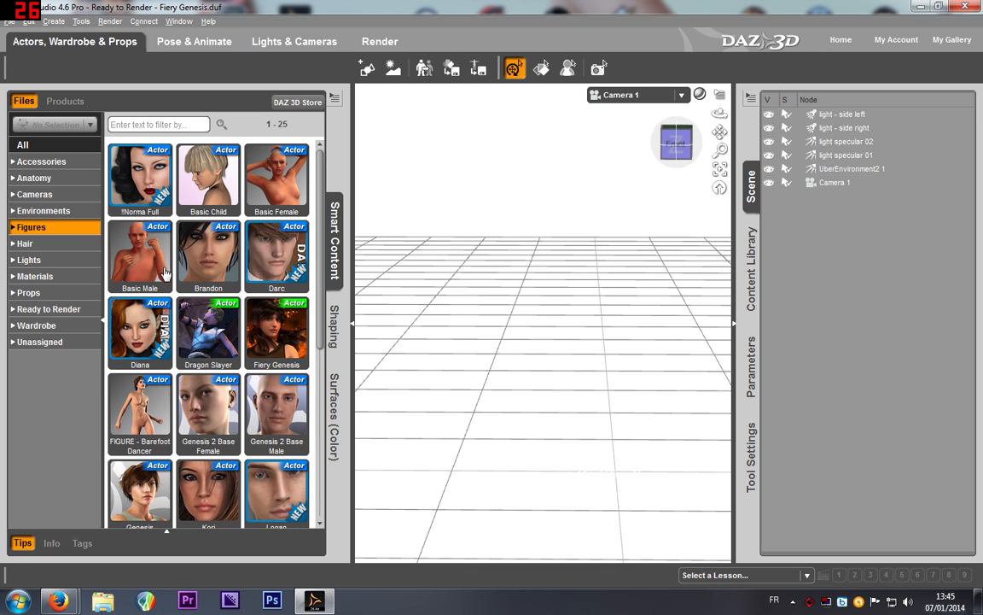
# Step: Load the Basic Male figure into the scene and delete it
pyautogui.click(166, 273)
pyautogui.moveTo(127, 255); pyautogui.dragTo(597, 281)
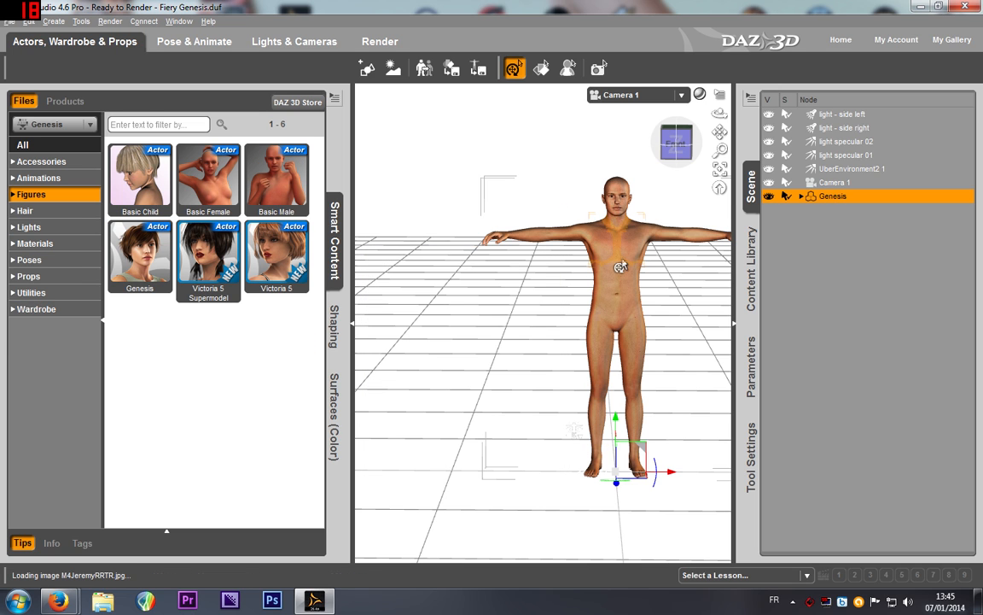
pyautogui.click(621, 265)
pyautogui.press('Delete')
# Step: Load the Basic Male figure into the scene again and move it back along its Z axis to about -58.71
pyautogui.moveTo(147, 246); pyautogui.dragTo(602, 202)
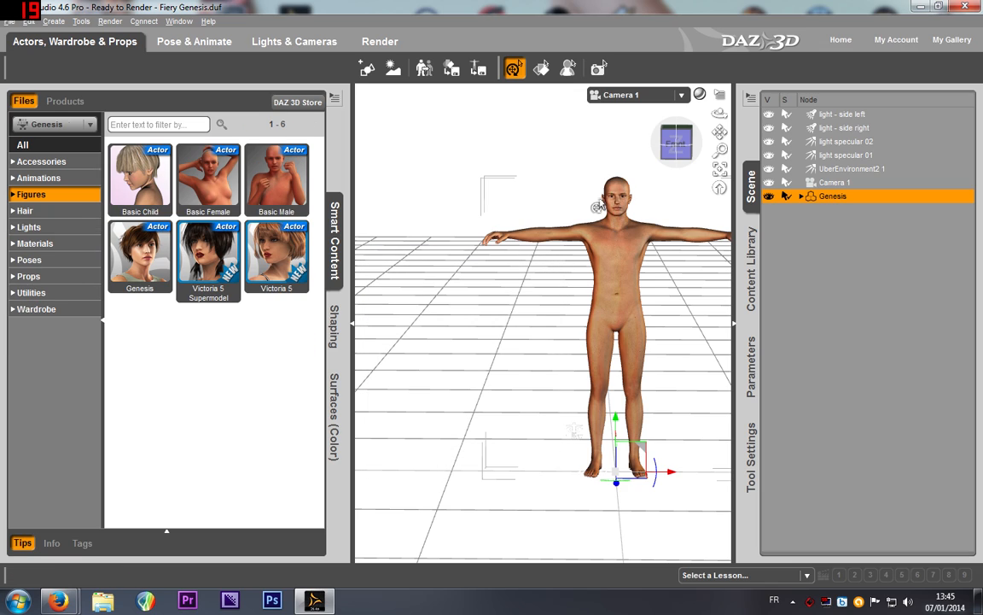
pyautogui.moveTo(676, 141)
pyautogui.mouseDown()
pyautogui.moveTo(653, 144)
pyautogui.moveTo(720, 131)
pyautogui.moveTo(671, 143)
pyautogui.moveTo(672, 158)
pyautogui.mouseUp()
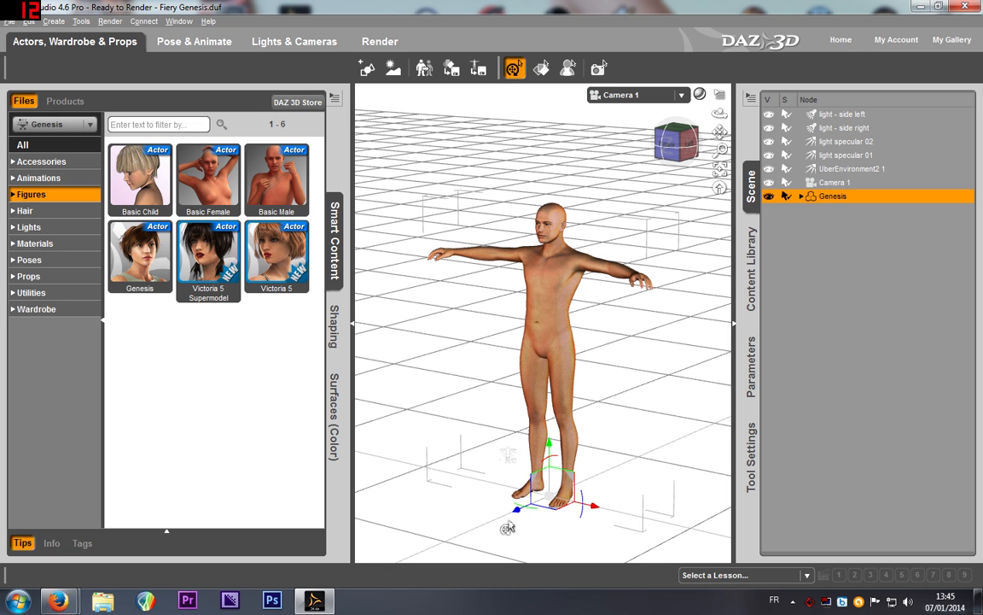
pyautogui.moveTo(514, 518); pyautogui.dragTo(570, 478)
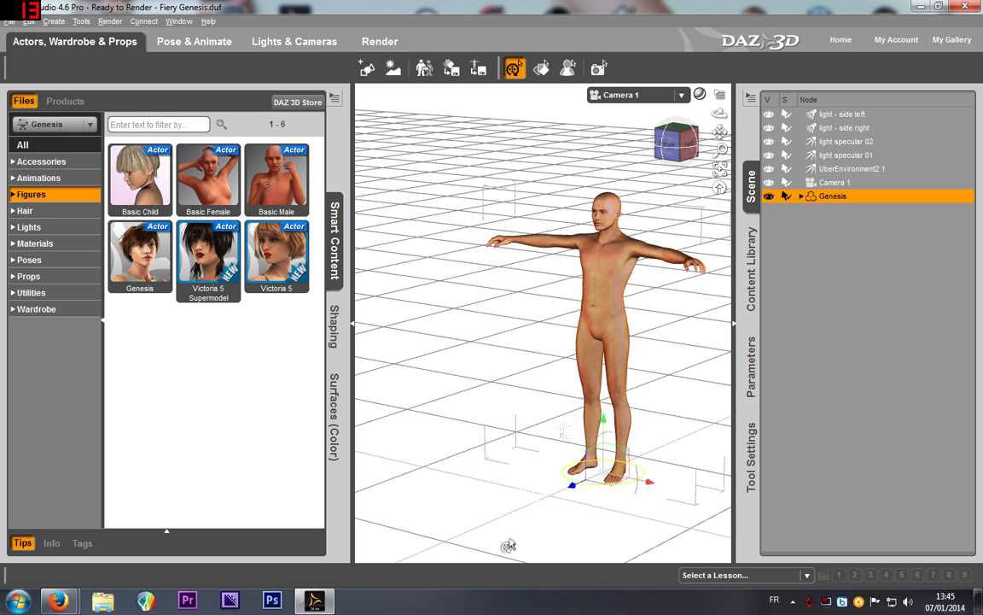
# Step: Show the figure's transform parameters and move it to about X -2.92, Y 55.09 and Z -37.40
pyautogui.click(751, 267)
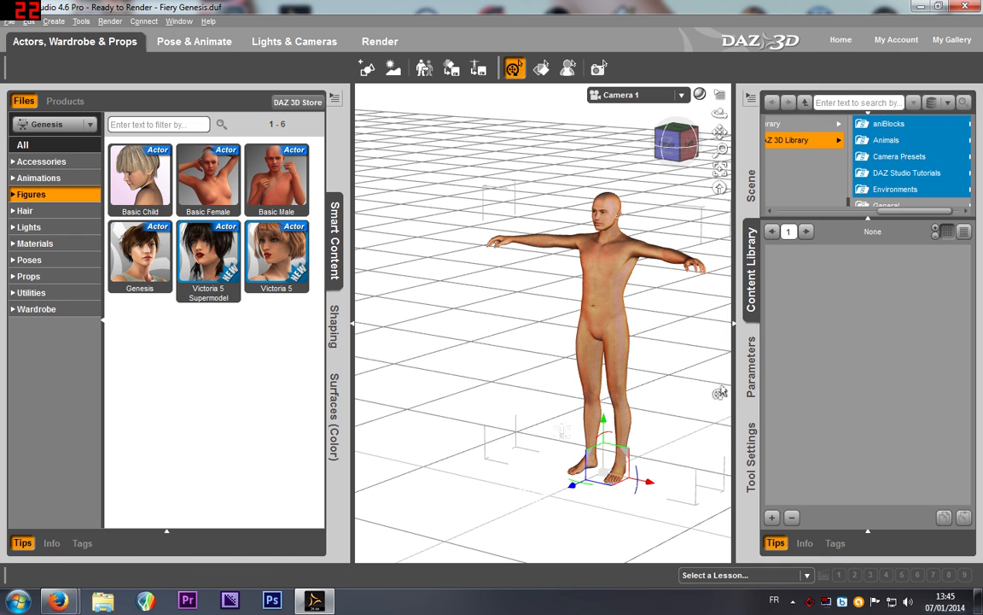
pyautogui.click(751, 367)
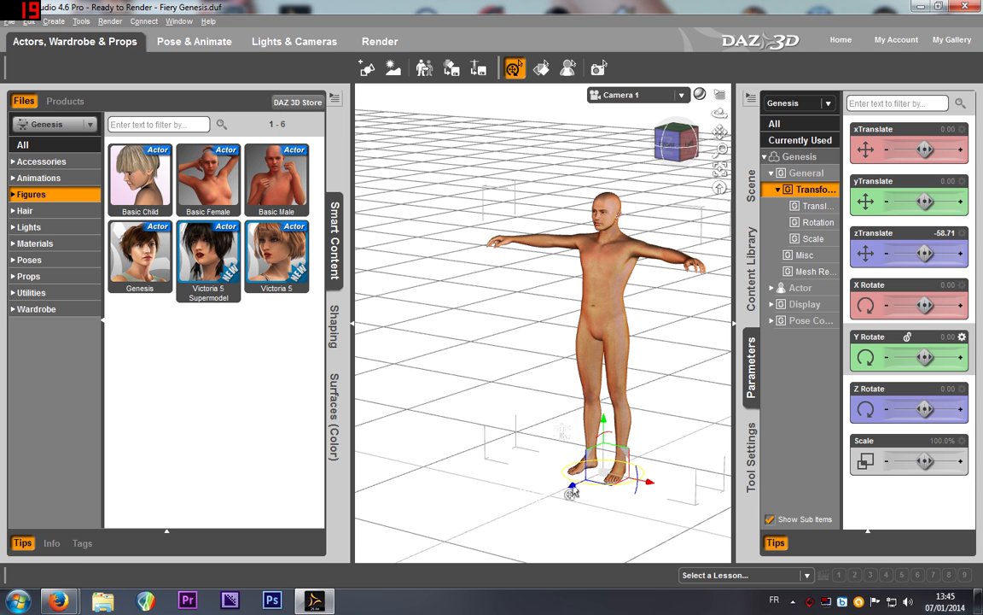
pyautogui.moveTo(572, 491); pyautogui.dragTo(636, 429)
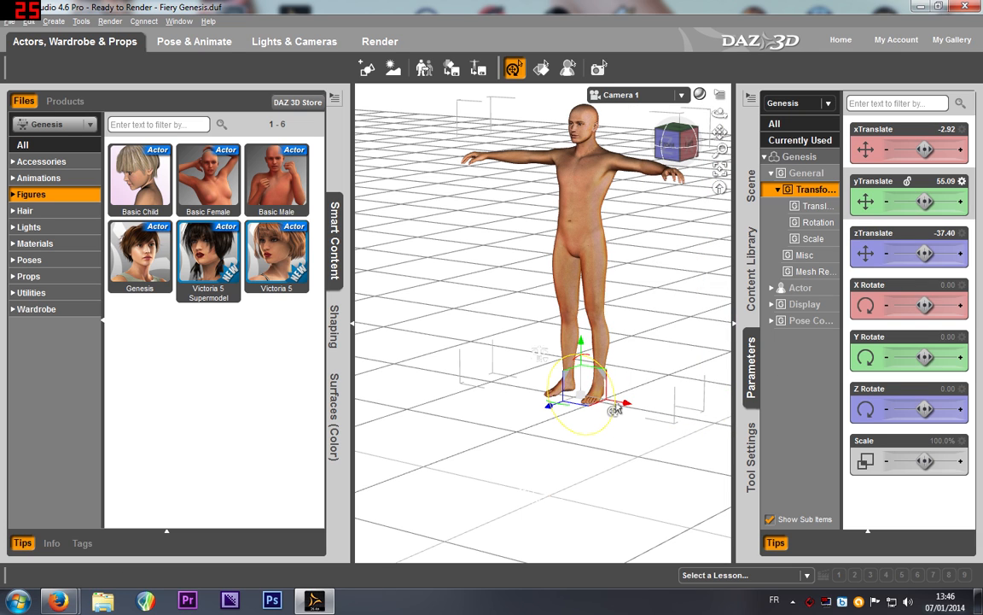
# Step: Try rotating the whole figure around each of its axes, undoing every rotation
pyautogui.moveTo(615, 414)
pyautogui.mouseDown()
pyautogui.moveTo(589, 403)
pyautogui.moveTo(633, 418)
pyautogui.mouseUp()
pyautogui.hotkey('ctrl', 'z')
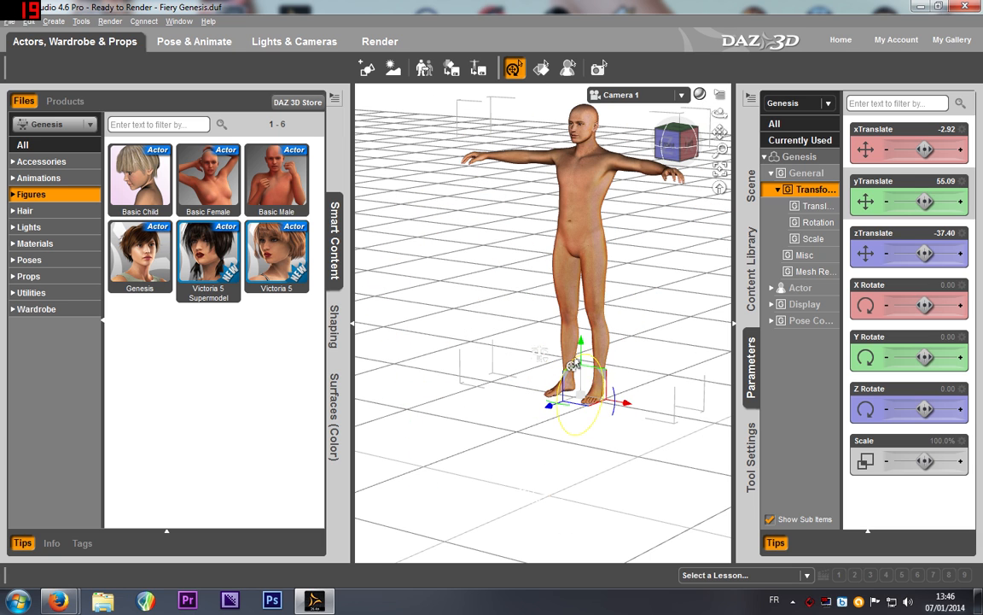
pyautogui.moveTo(573, 365); pyautogui.dragTo(542, 383)
pyautogui.hotkey('ctrl', 'z')
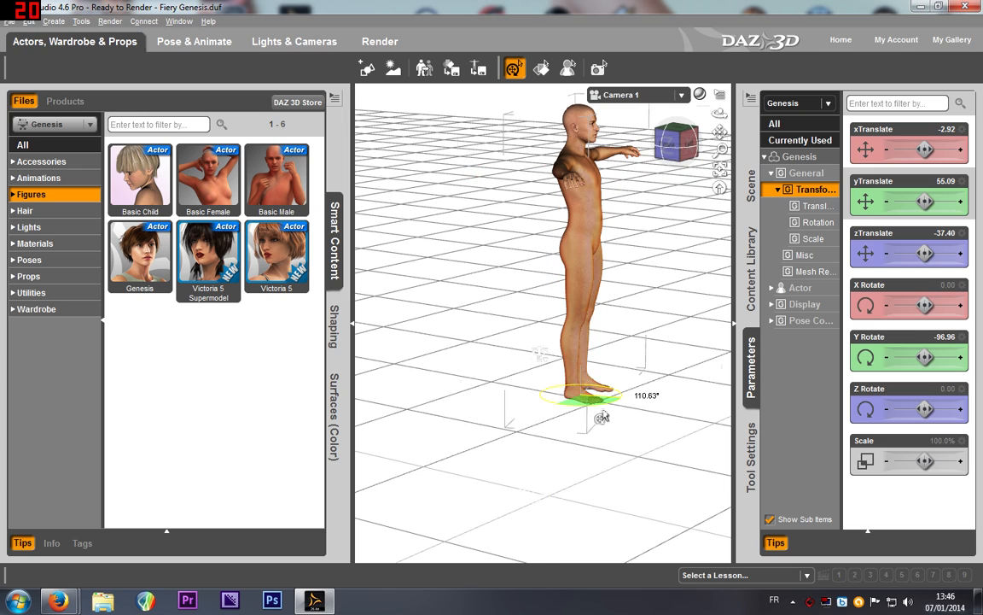
pyautogui.hotkey('ctrl', 'z')
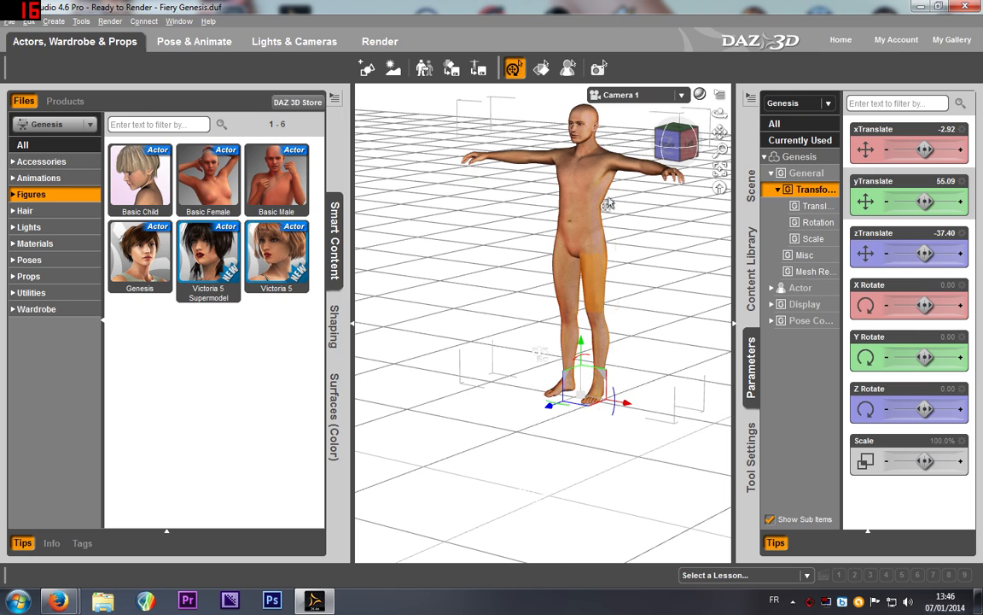
# Step: Select the figure's right shoulder, bend it to 75.00 so the arm hangs down, and undo the bend
pyautogui.moveTo(720, 114); pyautogui.dragTo(716, 143)
pyautogui.scroll(2, 572, 204)
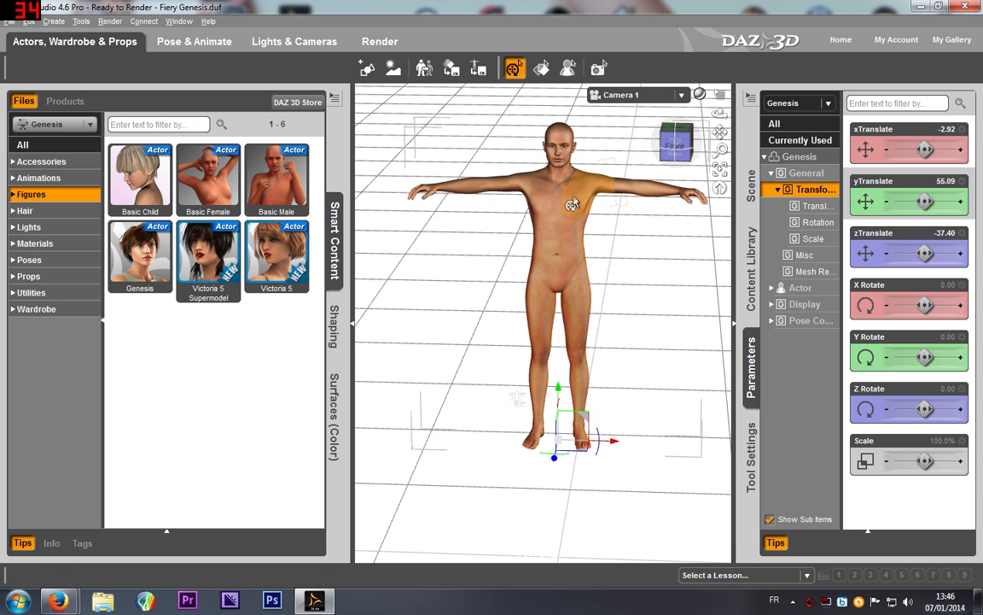
pyautogui.scroll(1, 572, 204)
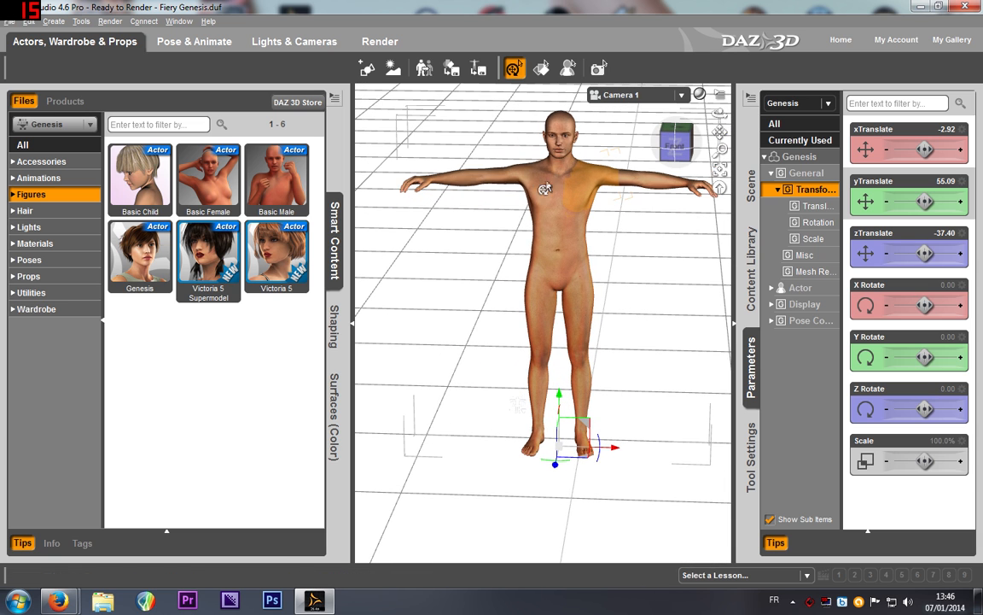
pyautogui.click(487, 182)
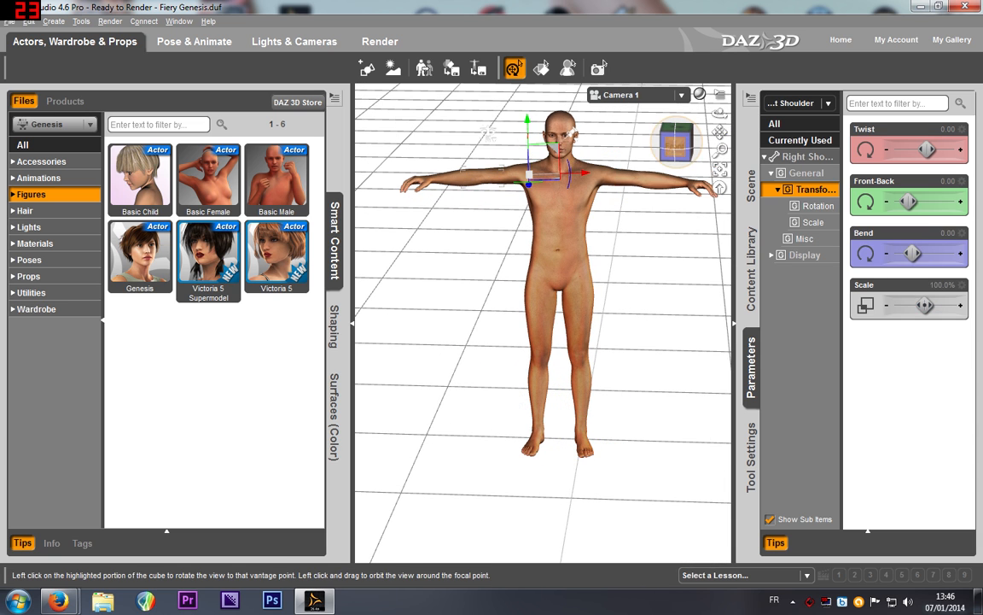
pyautogui.click(674, 136)
pyautogui.click(681, 146)
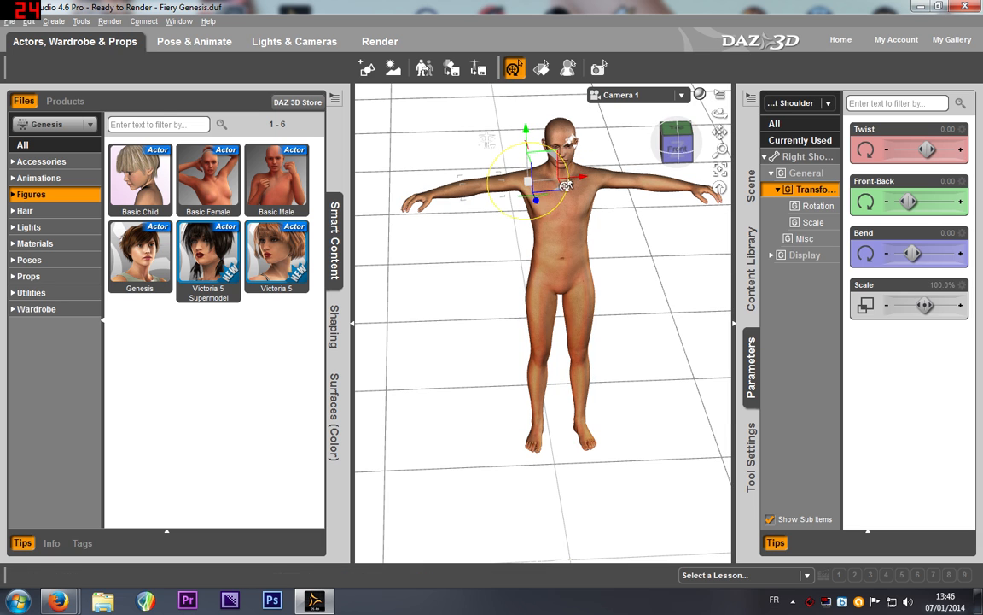
pyautogui.moveTo(568, 182); pyautogui.dragTo(550, 183)
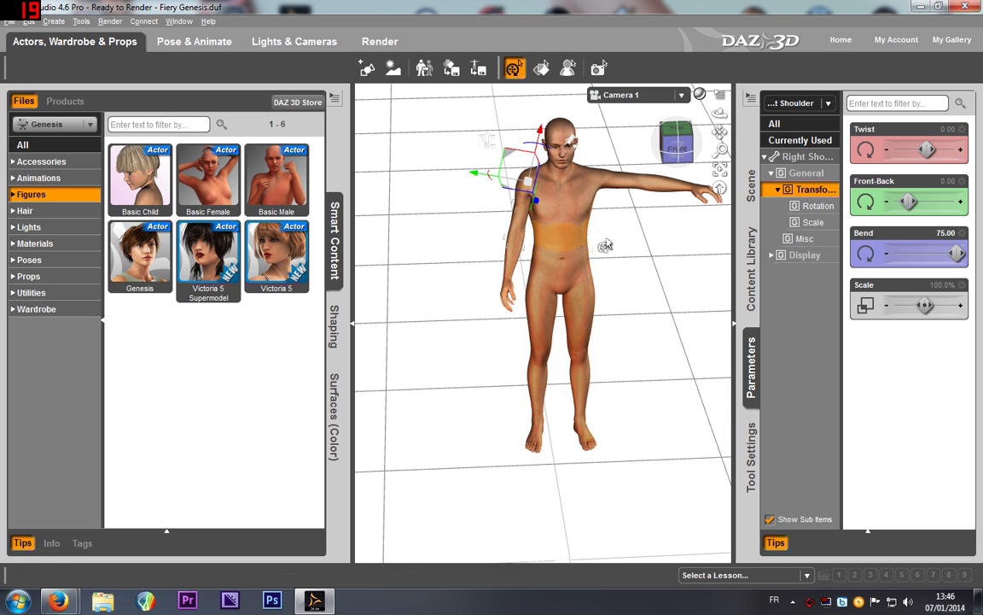
pyautogui.hotkey('ctrl', 'z')
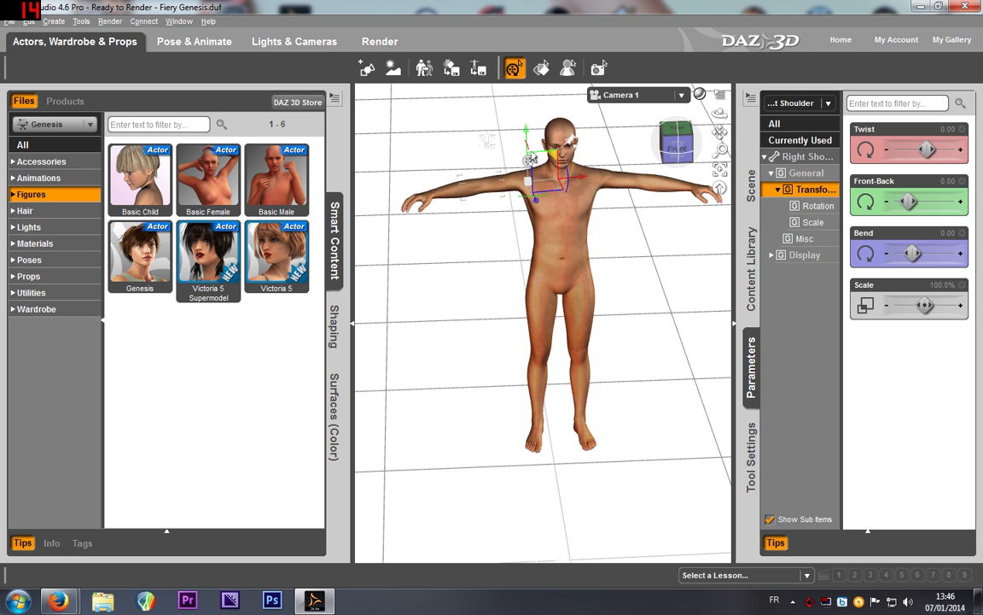
# Step: Select the figure's right collar, try rotating it in the viewport and undo the rotation
pyautogui.click(507, 185)
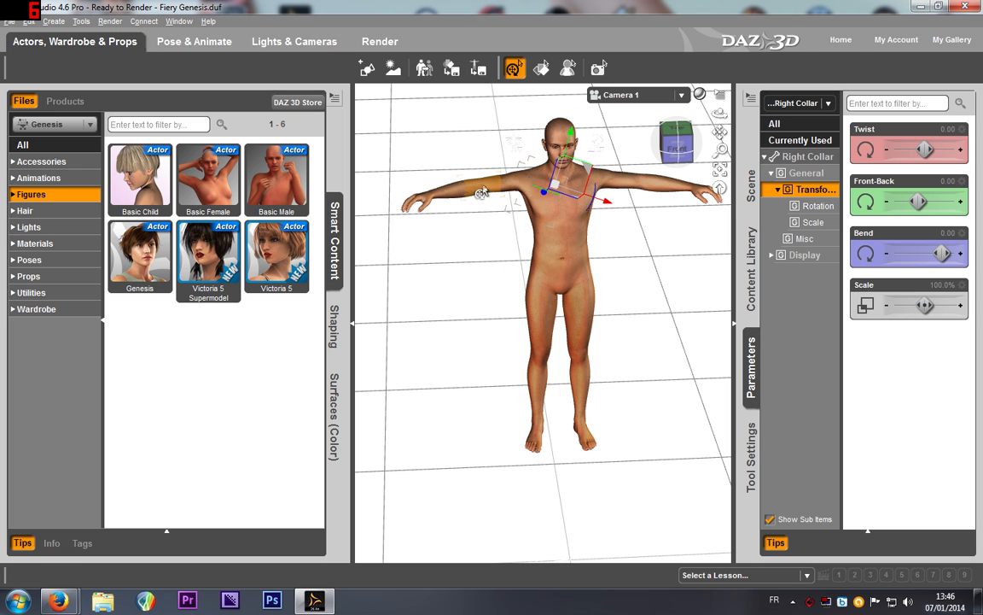
pyautogui.moveTo(667, 150)
pyautogui.mouseDown()
pyautogui.moveTo(683, 155)
pyautogui.moveTo(673, 157)
pyautogui.mouseUp()
pyautogui.moveTo(594, 204)
pyautogui.mouseDown()
pyautogui.moveTo(587, 185)
pyautogui.moveTo(581, 211)
pyautogui.moveTo(593, 199)
pyautogui.mouseUp()
pyautogui.hotkey('ctrl', 'z')
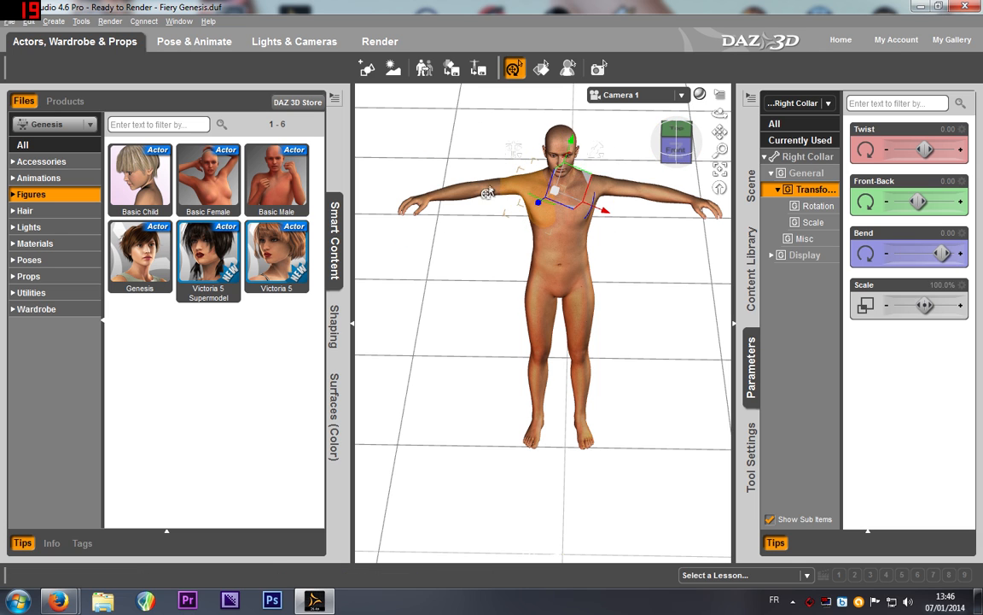
# Step: Reselect the right shoulder, lower the arm again with a 75.00 bend and undo it
pyautogui.click(487, 192)
pyautogui.moveTo(569, 189); pyautogui.dragTo(478, 273)
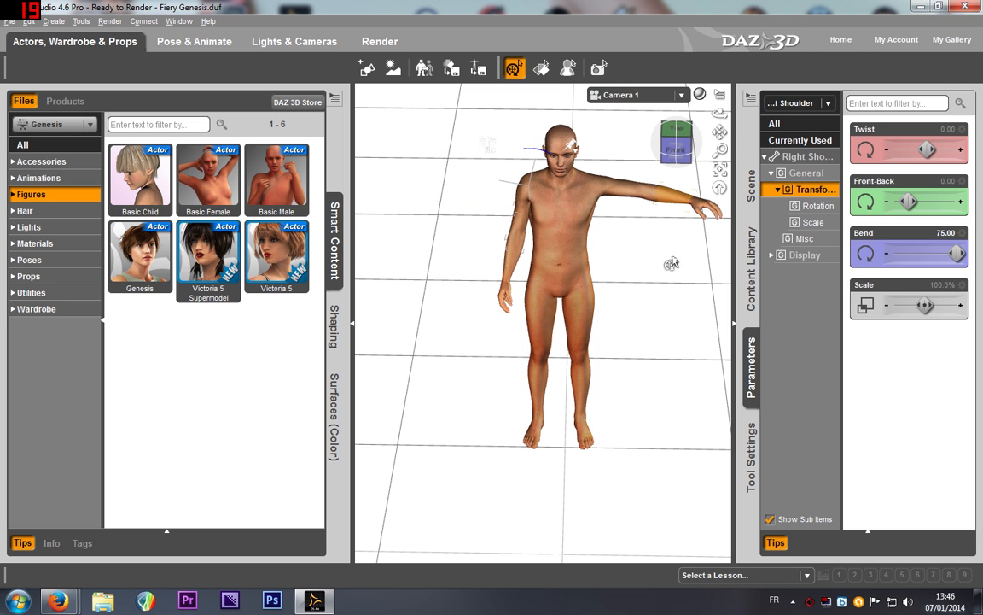
pyautogui.hotkey('ctrl', 'z')
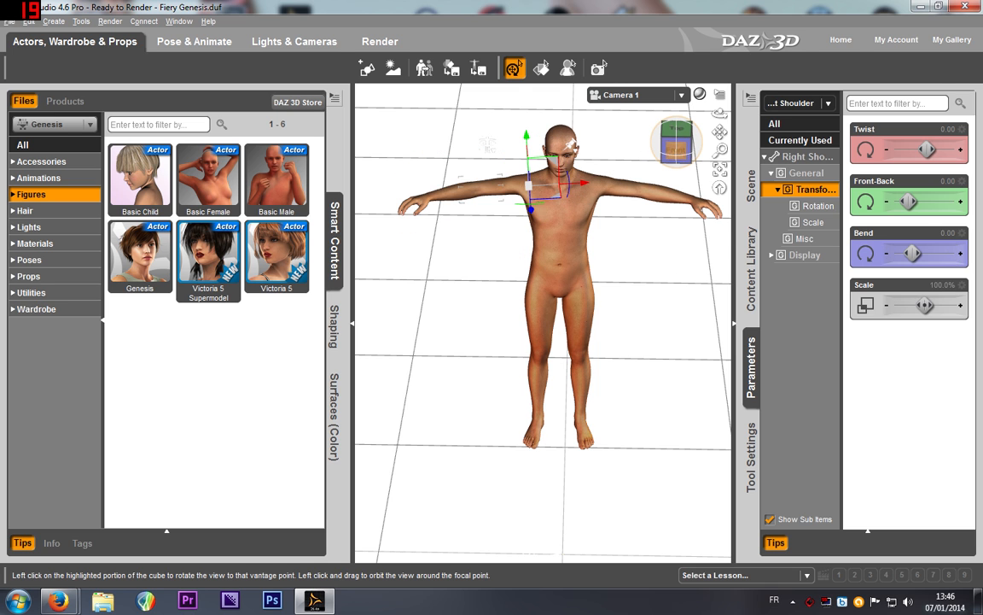
# Step: Select the figure's Abdomen 2 and pose the torso in the viewport to about bend 0.20, twist 0.039 and side-side -0.41
pyautogui.click(676, 153)
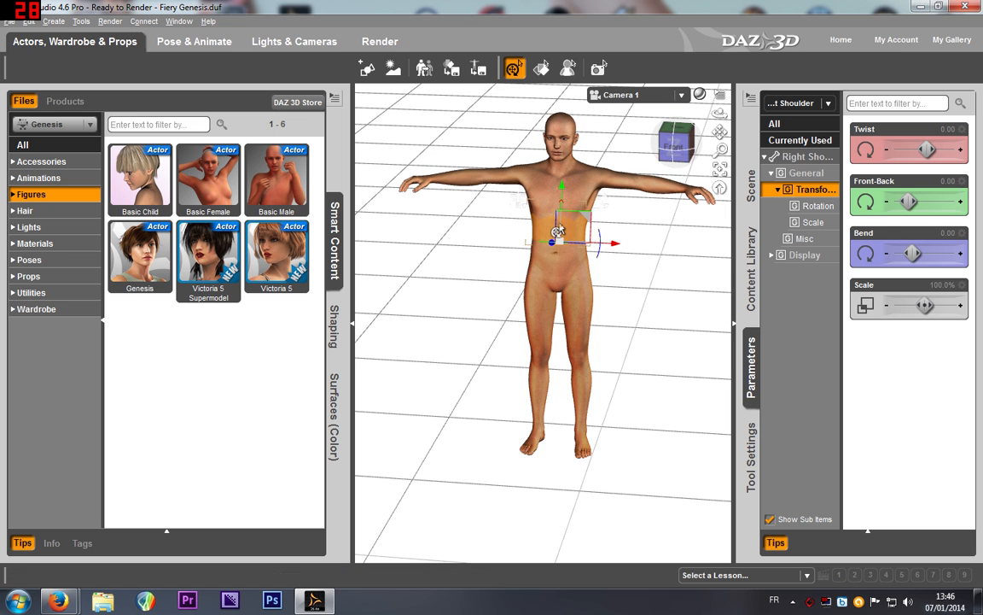
pyautogui.click(558, 231)
pyautogui.moveTo(676, 138); pyautogui.dragTo(640, 145)
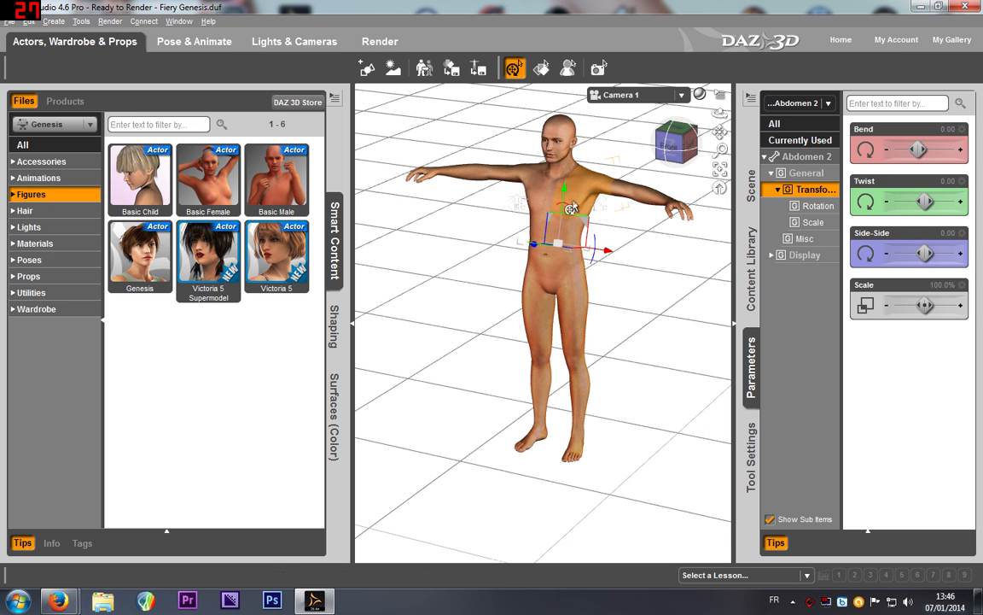
pyautogui.moveTo(558, 215); pyautogui.dragTo(577, 222)
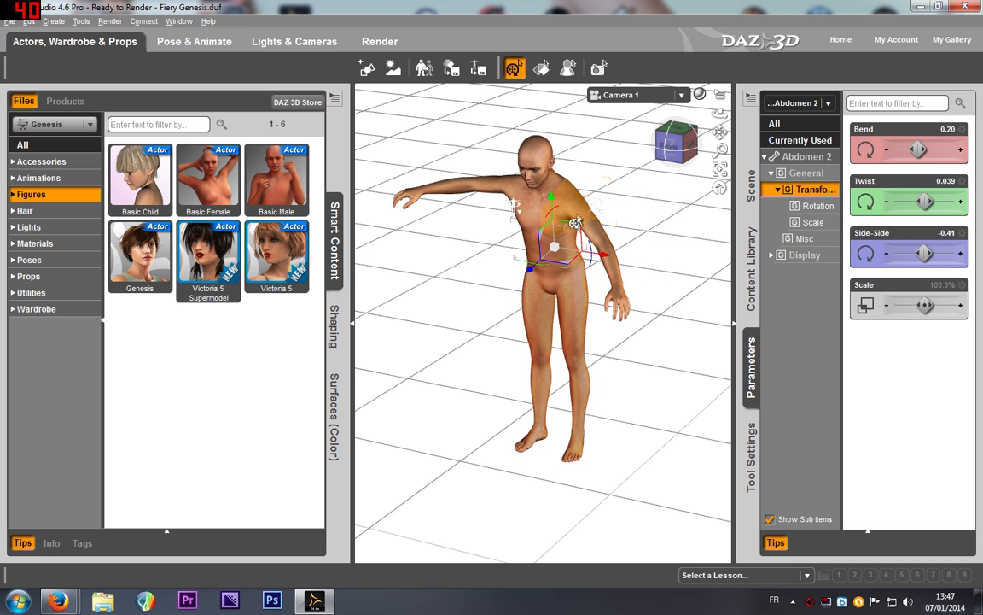
# Step: Select the left collar and rotate it in the viewport to about twist -0.73, front-back -10.01 and bend -0.92
pyautogui.click(574, 213)
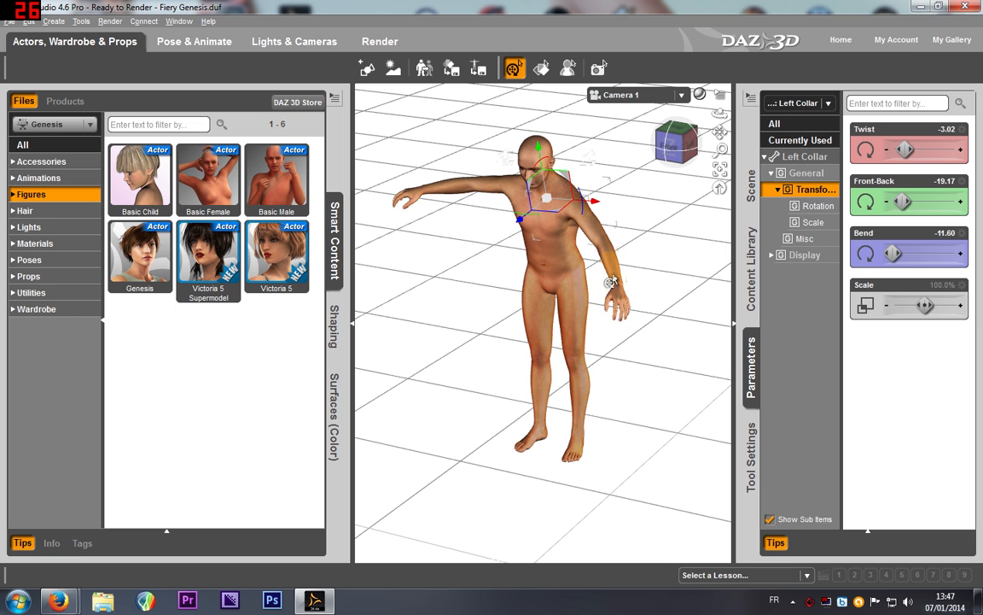
pyautogui.moveTo(609, 278); pyautogui.dragTo(611, 326)
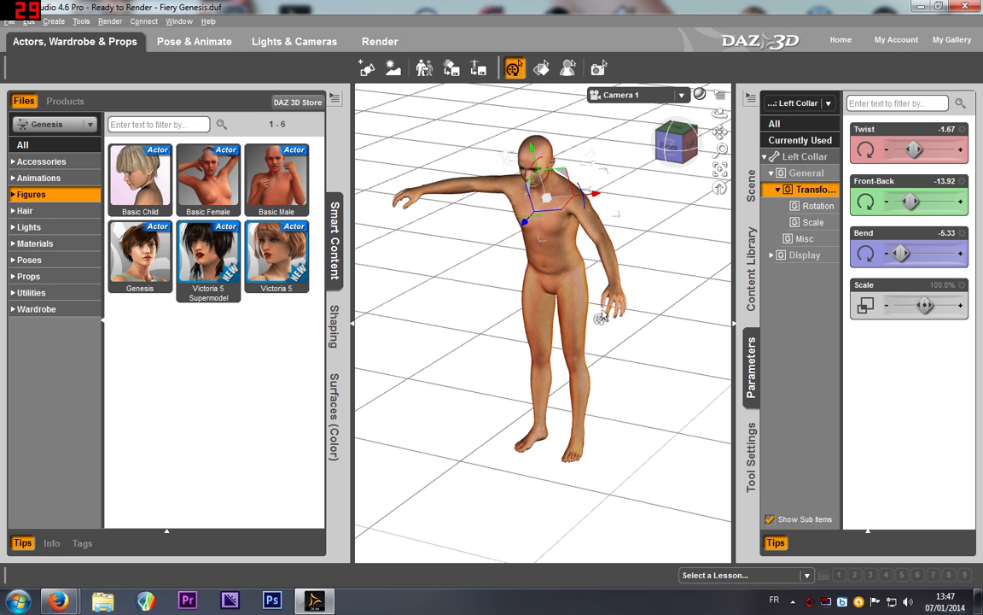
pyautogui.moveTo(600, 319); pyautogui.dragTo(635, 233)
pyautogui.click(666, 152)
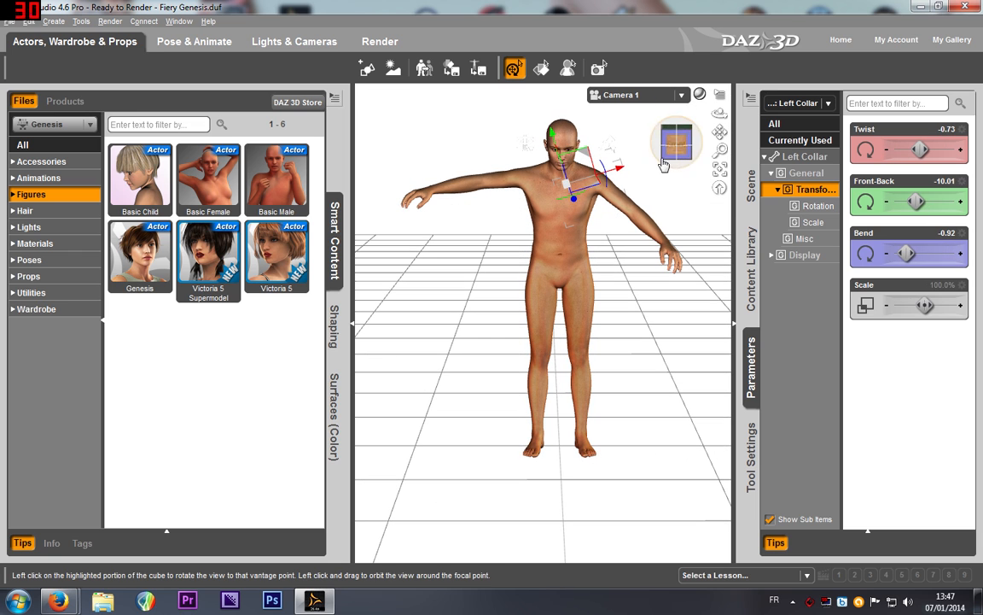
# Step: Browse the Genesis content categories and add the Duke Hair to the figure
pyautogui.click(41, 261)
pyautogui.click(57, 245)
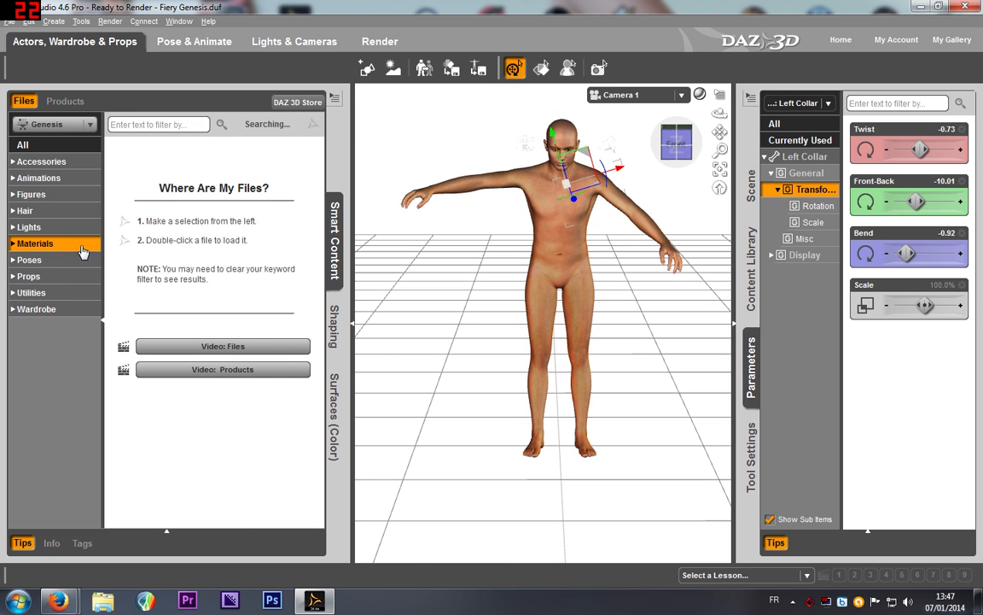
pyautogui.click(559, 246)
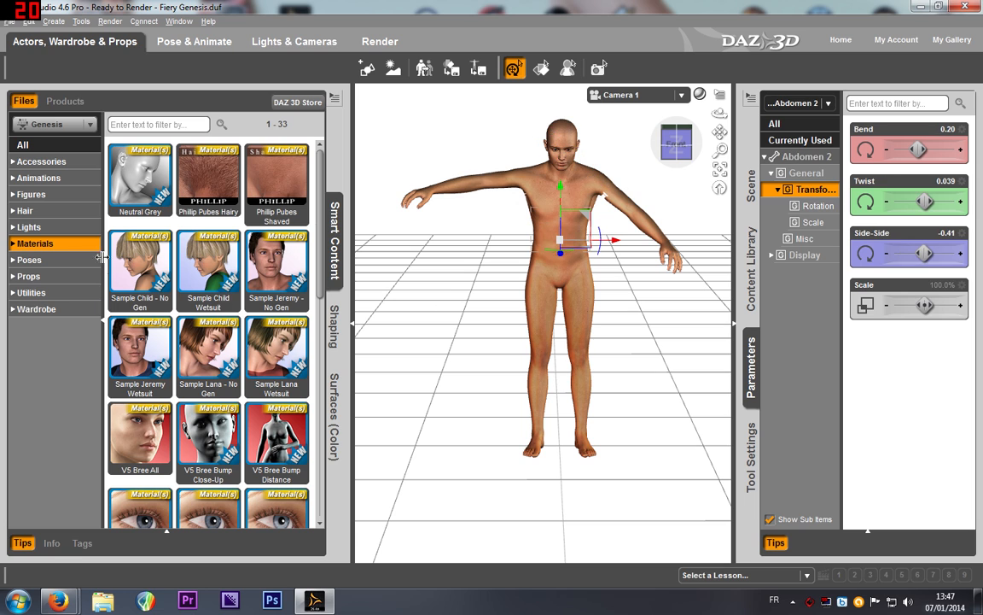
pyautogui.click(54, 228)
pyautogui.click(51, 211)
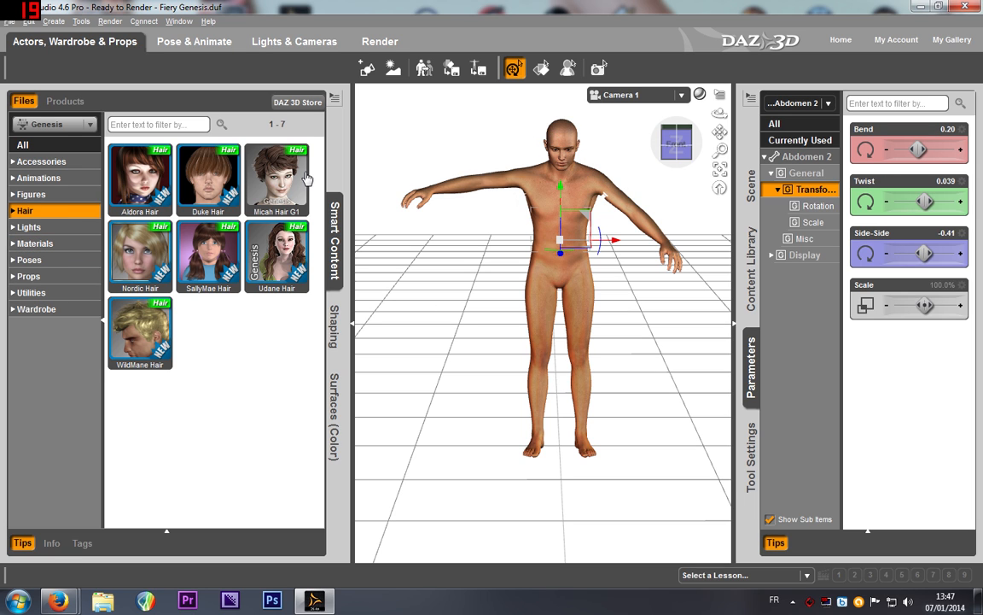
pyautogui.doubleClick(201, 198)
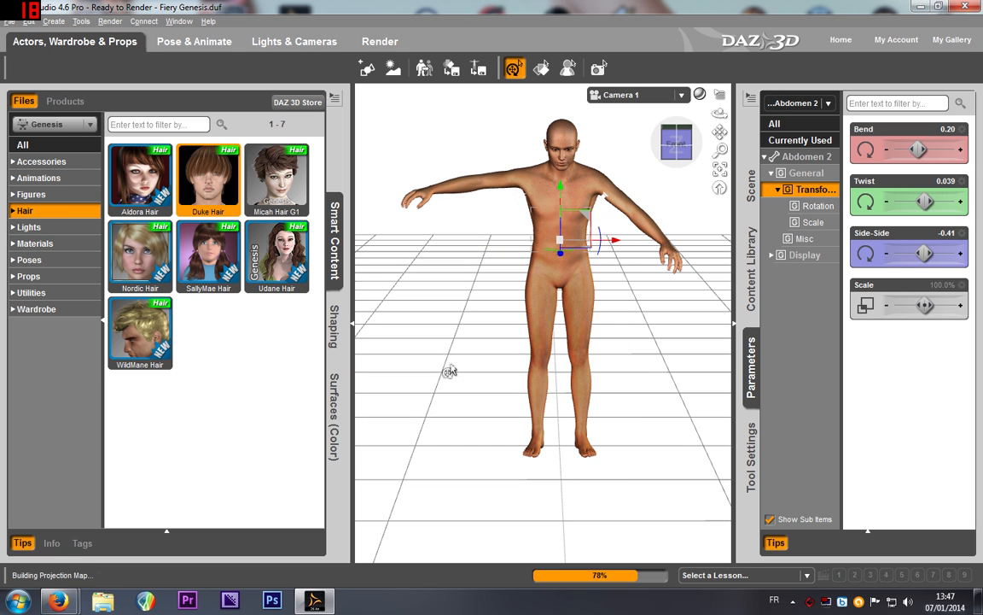
# Step: Dress the figure in the Briefs and the Shirt from the Genesis wardrobe
pyautogui.click(43, 310)
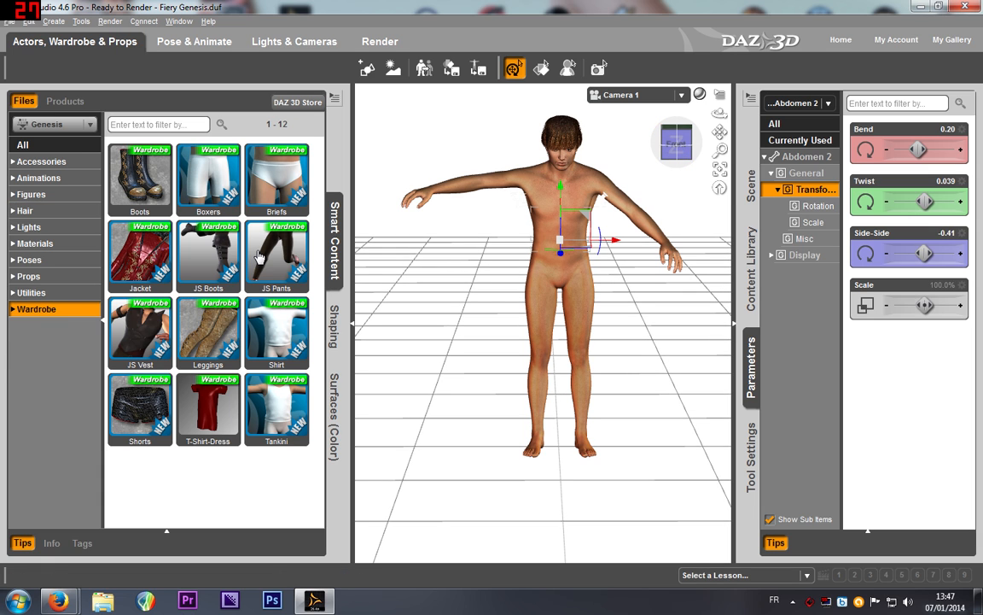
pyautogui.doubleClick(261, 181)
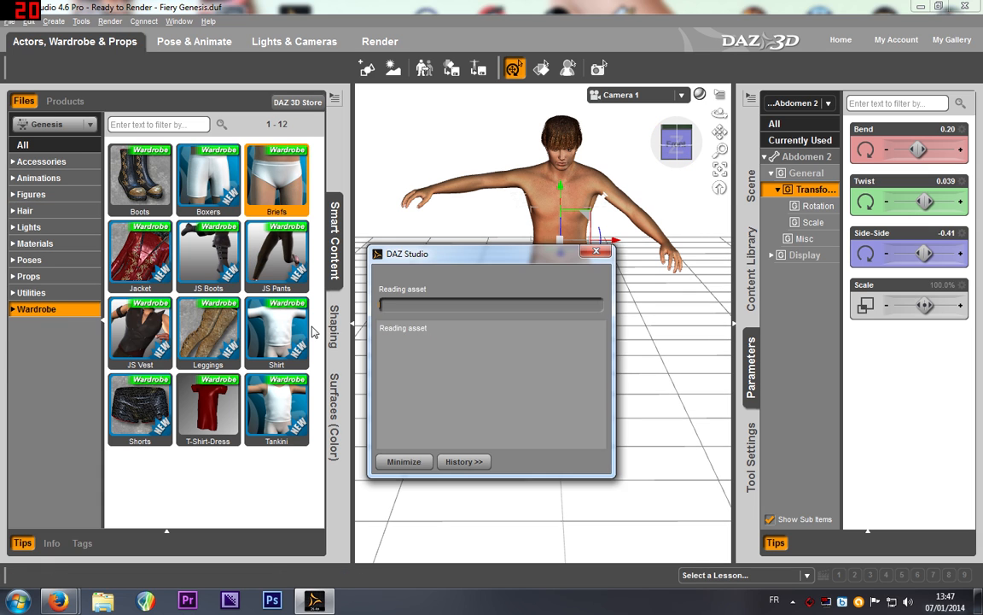
pyautogui.doubleClick(270, 349)
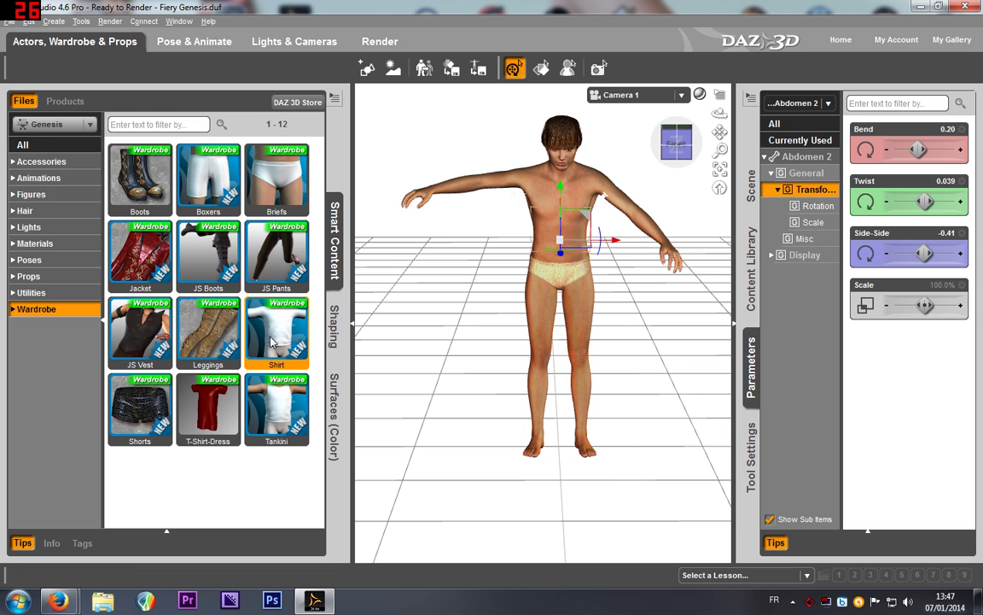
pyautogui.moveTo(680, 154); pyautogui.dragTo(662, 152)
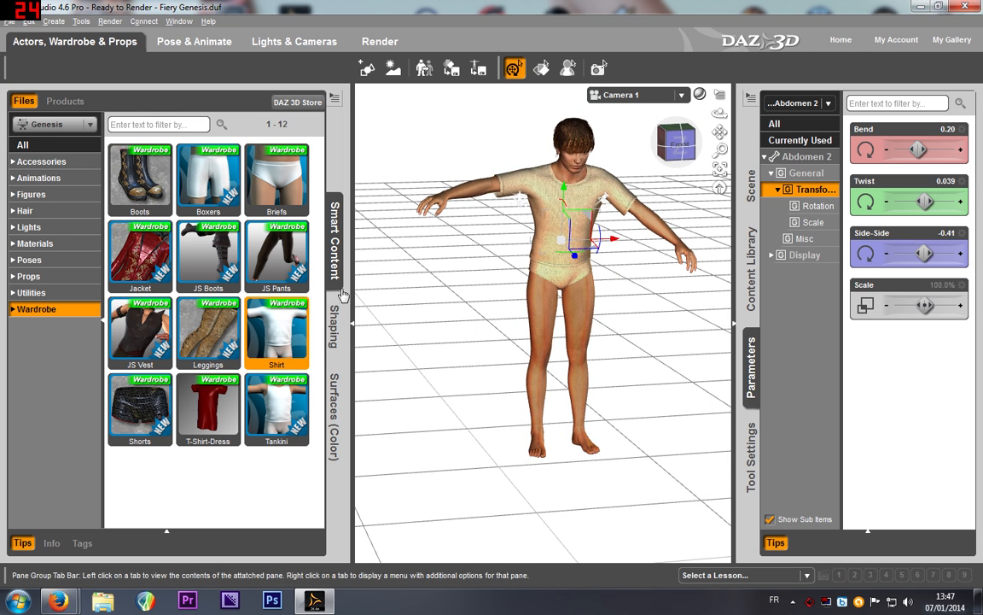
# Step: Try shaping the figure with Basic Female at 1.00 and undo it
pyautogui.click(336, 329)
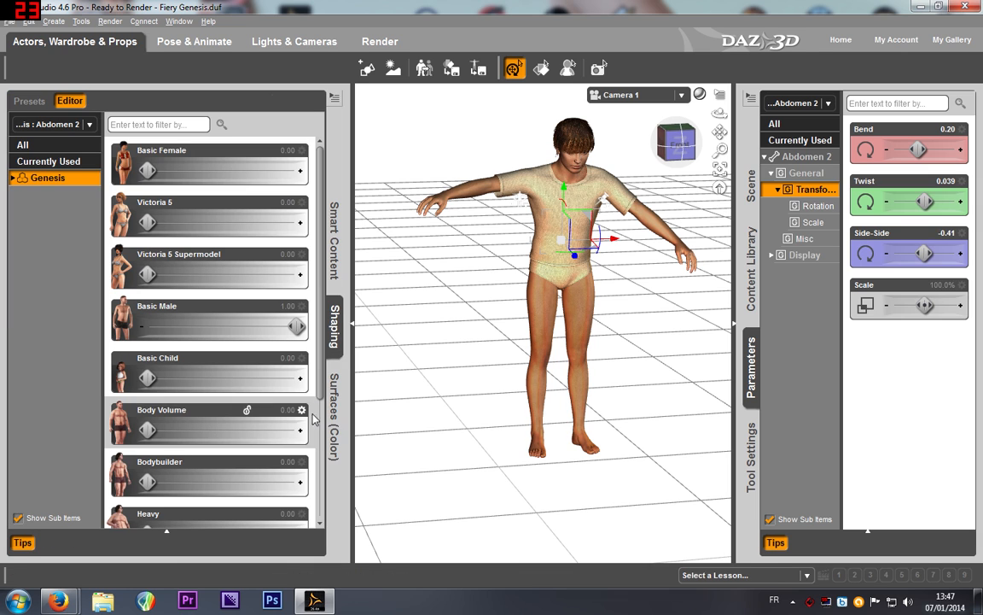
pyautogui.moveTo(147, 171); pyautogui.dragTo(351, 167)
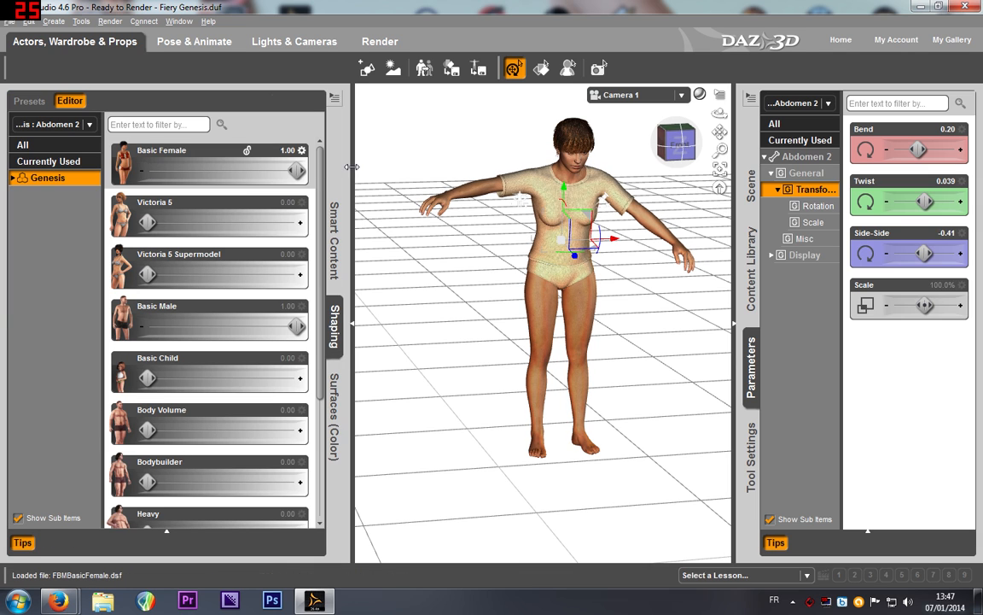
pyautogui.hotkey('ctrl', 'z')
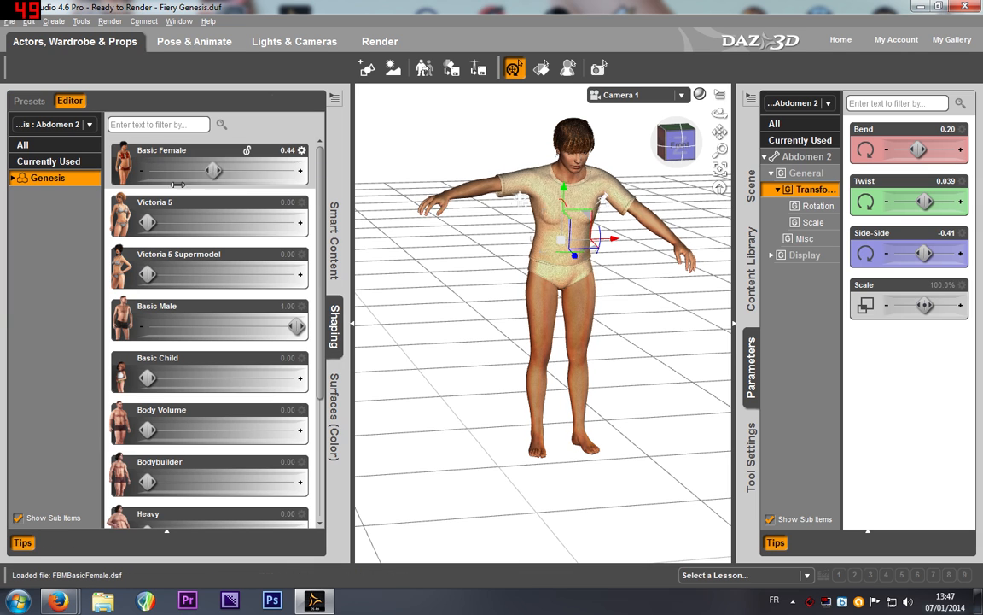
# Step: Check the remaining body shape sliders and the shaping presets offered for the Genesis figure
pyautogui.scroll(-4, 210, 376)
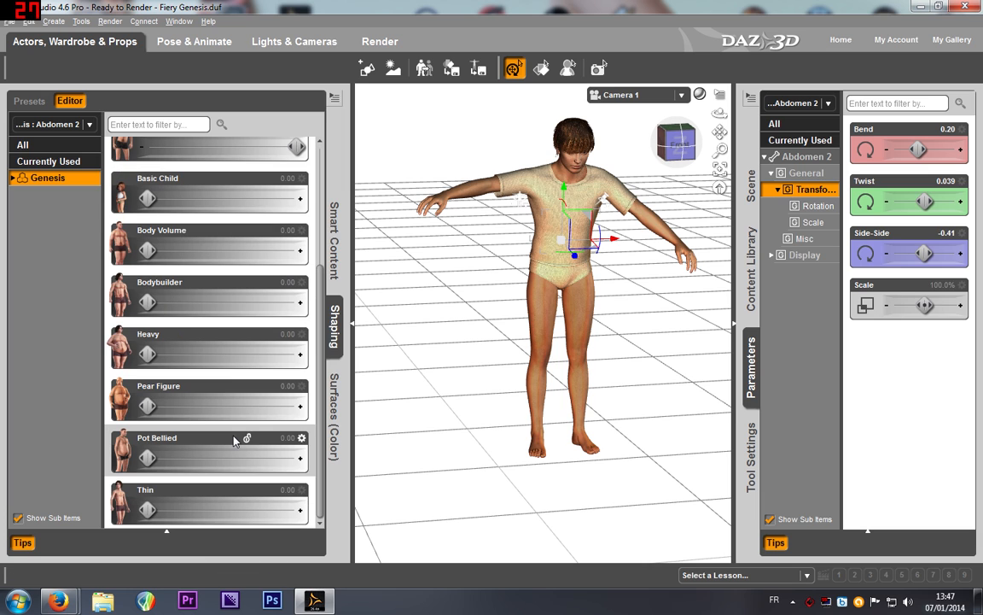
pyautogui.click(29, 101)
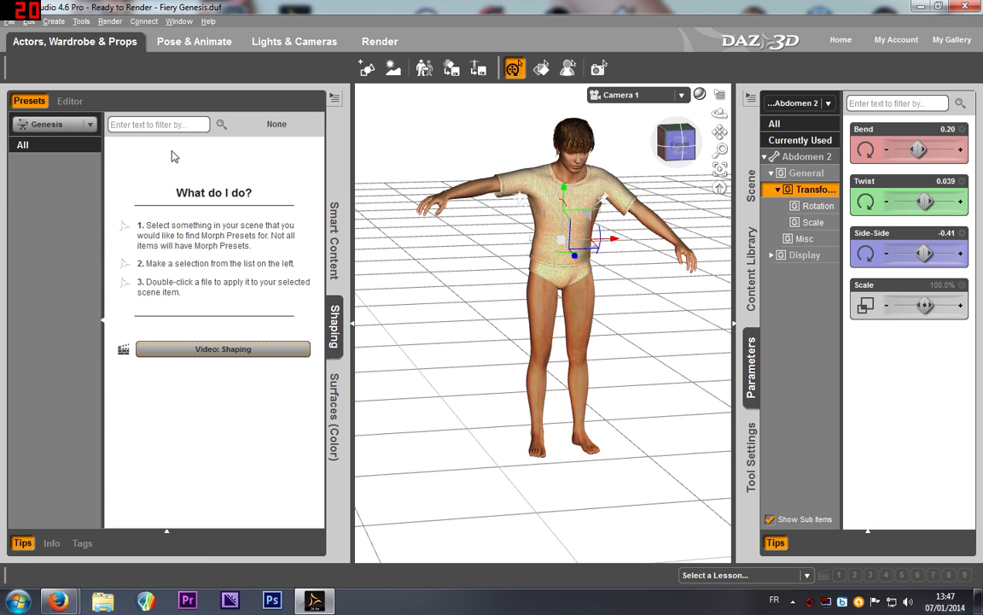
pyautogui.click(57, 148)
pyautogui.click(67, 102)
pyautogui.click(31, 100)
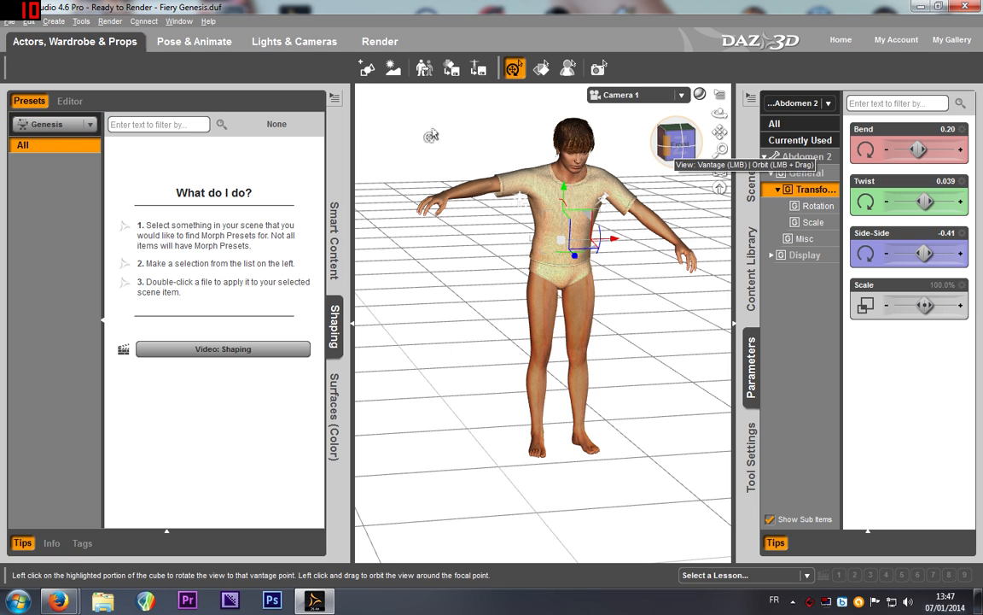
# Step: Shape the figure's body with Basic Female at 0.37 and Basic Child at 0.76
pyautogui.click(69, 101)
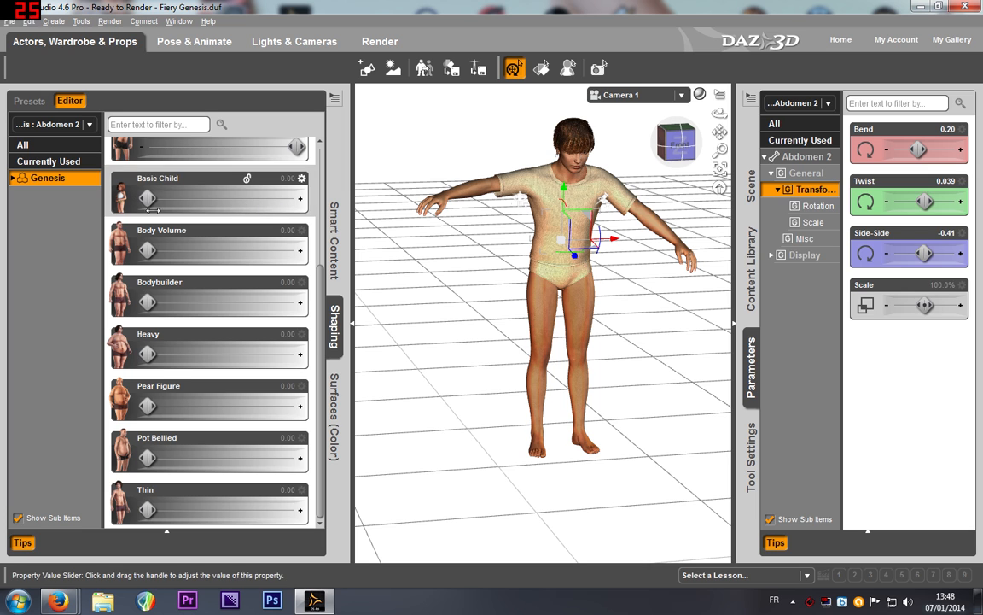
pyautogui.scroll(3, 191, 358)
pyautogui.moveTo(148, 170); pyautogui.dragTo(196, 176)
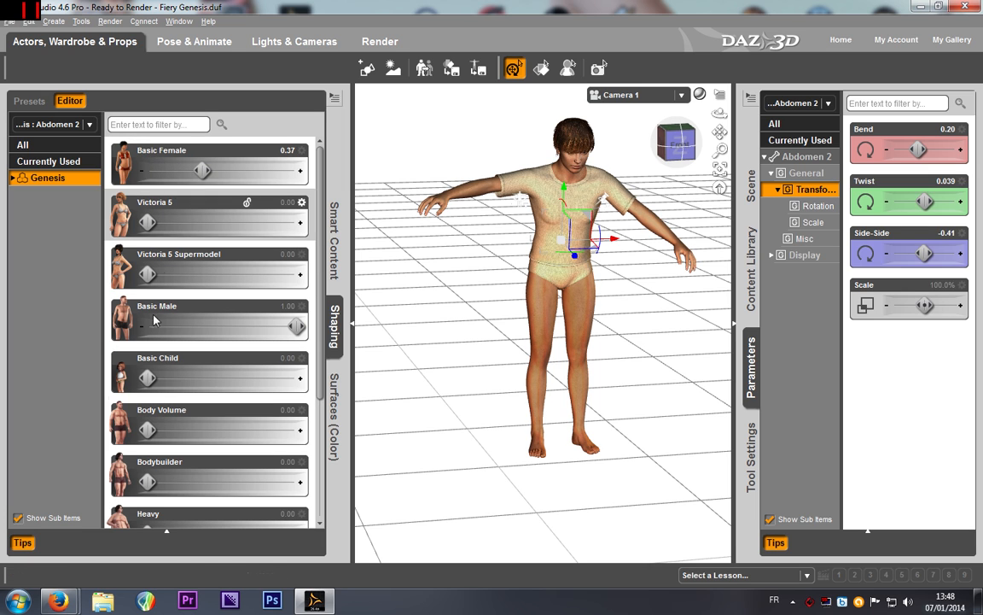
pyautogui.scroll(-3, 152, 223)
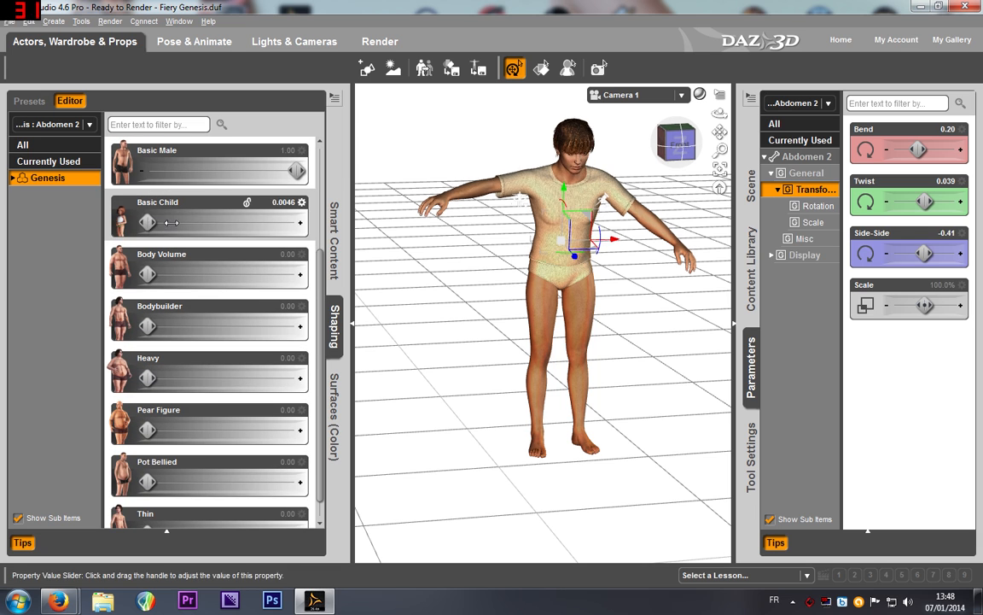
pyautogui.moveTo(151, 223); pyautogui.dragTo(258, 224)
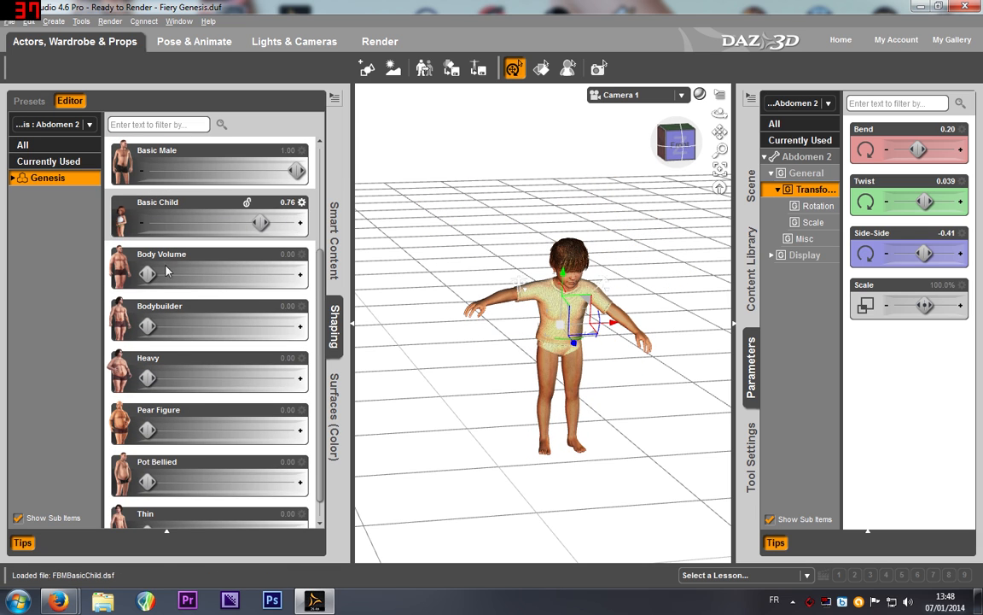
# Step: Set the figure's Body Volume and Bodybuilder shapes to 1.00 each and view it from the front
pyautogui.scroll(-1, 155, 275)
pyautogui.moveTo(149, 249); pyautogui.dragTo(286, 246)
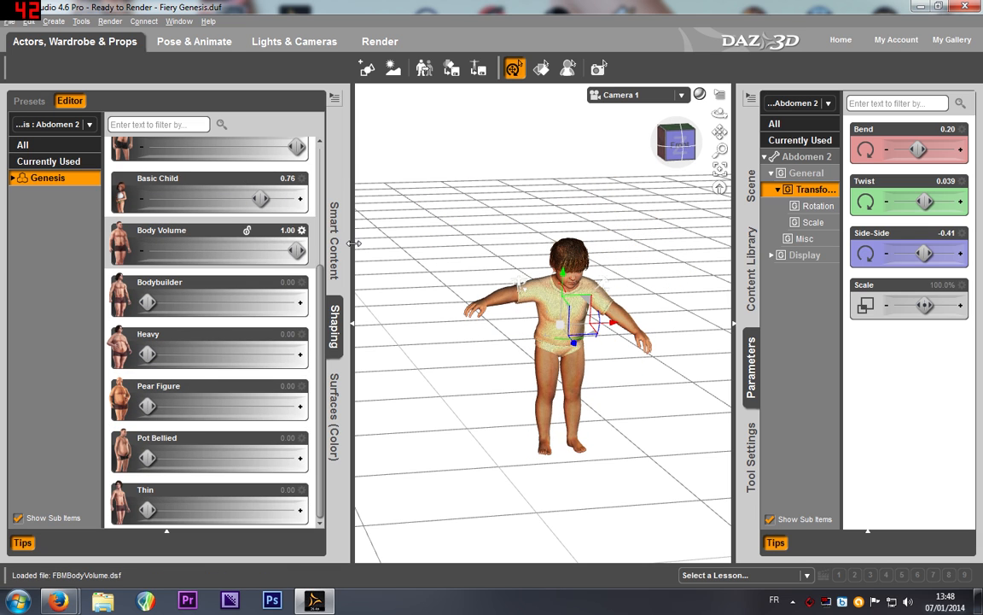
pyautogui.moveTo(148, 302); pyautogui.dragTo(351, 287)
pyautogui.moveTo(687, 135); pyautogui.dragTo(363, 416)
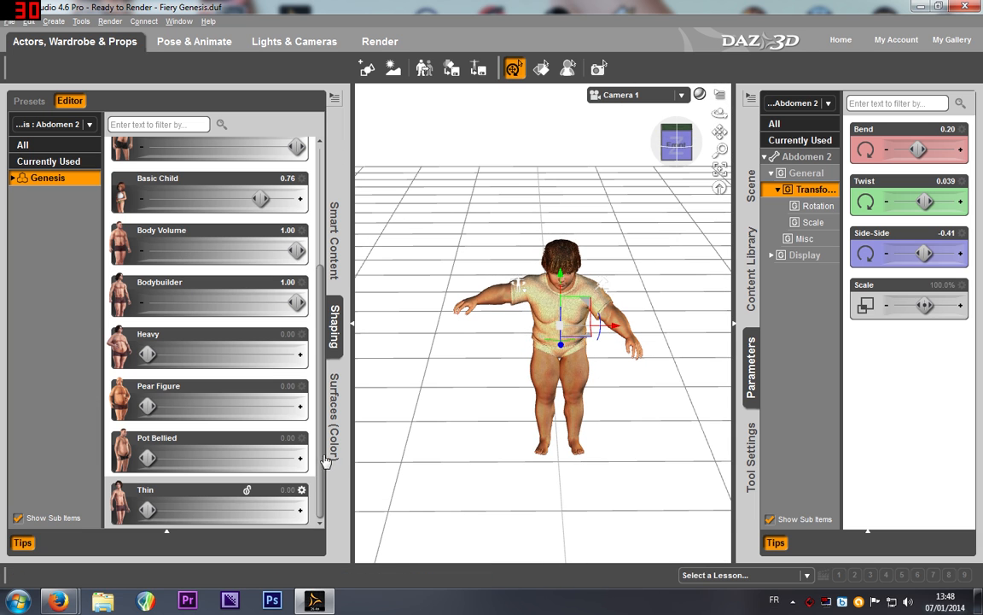
# Step: Shape the figure's head with Basic Female Head at 0.41, Victoria 5 Head at -1.00 and Basic Male Head at 0.091
pyautogui.click(12, 179)
pyautogui.click(48, 195)
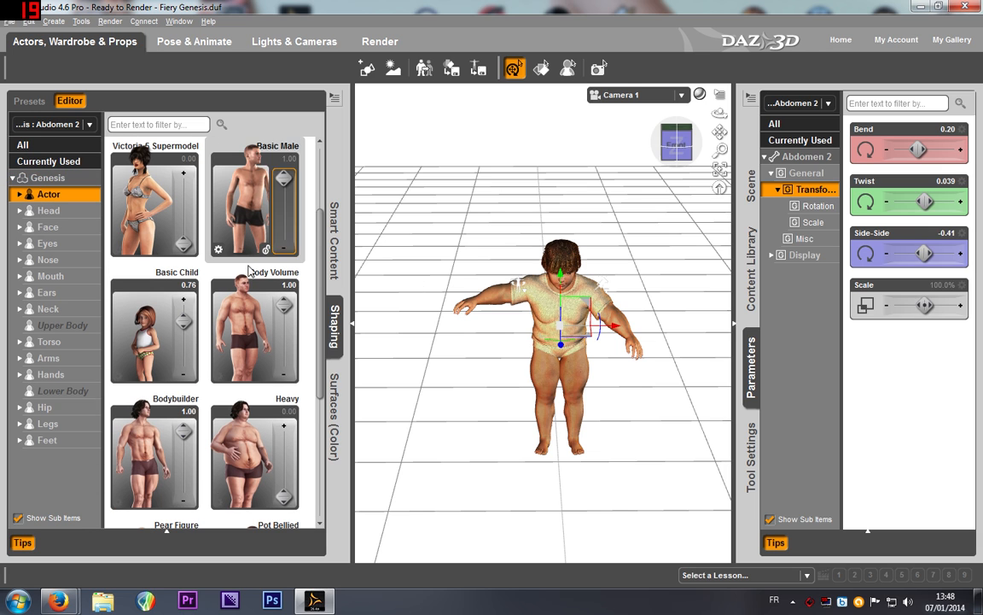
pyautogui.moveTo(184, 245)
pyautogui.mouseDown()
pyautogui.moveTo(197, 169)
pyautogui.moveTo(185, 256)
pyautogui.mouseUp()
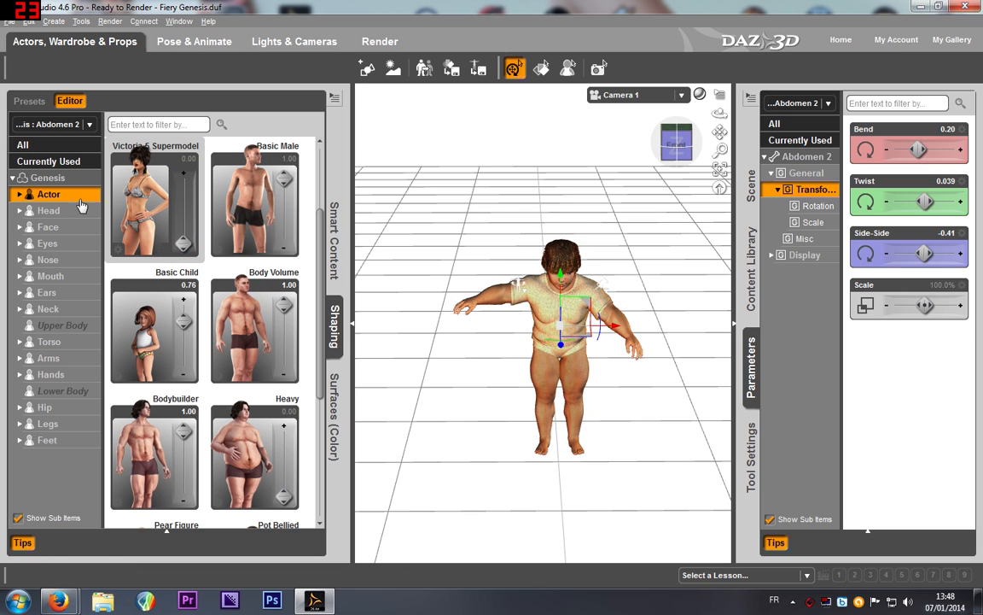
pyautogui.click(48, 210)
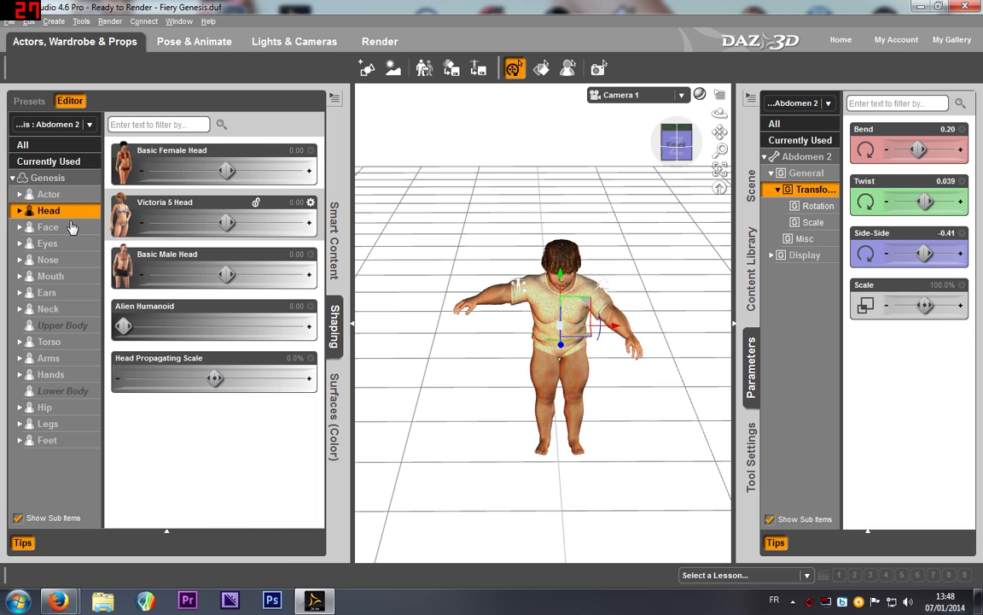
pyautogui.moveTo(213, 169); pyautogui.dragTo(313, 171)
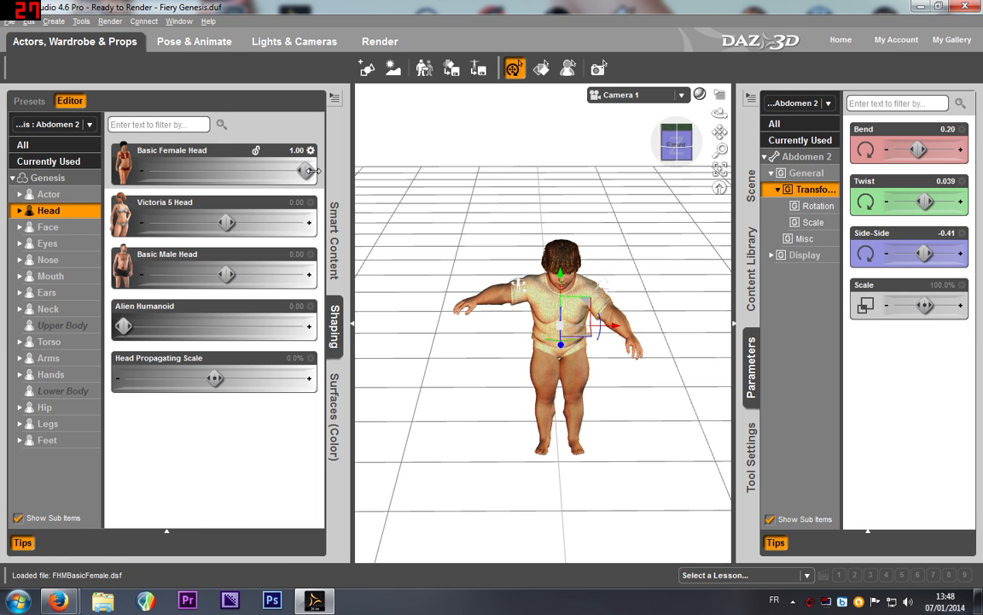
pyautogui.moveTo(198, 154); pyautogui.dragTo(235, 154)
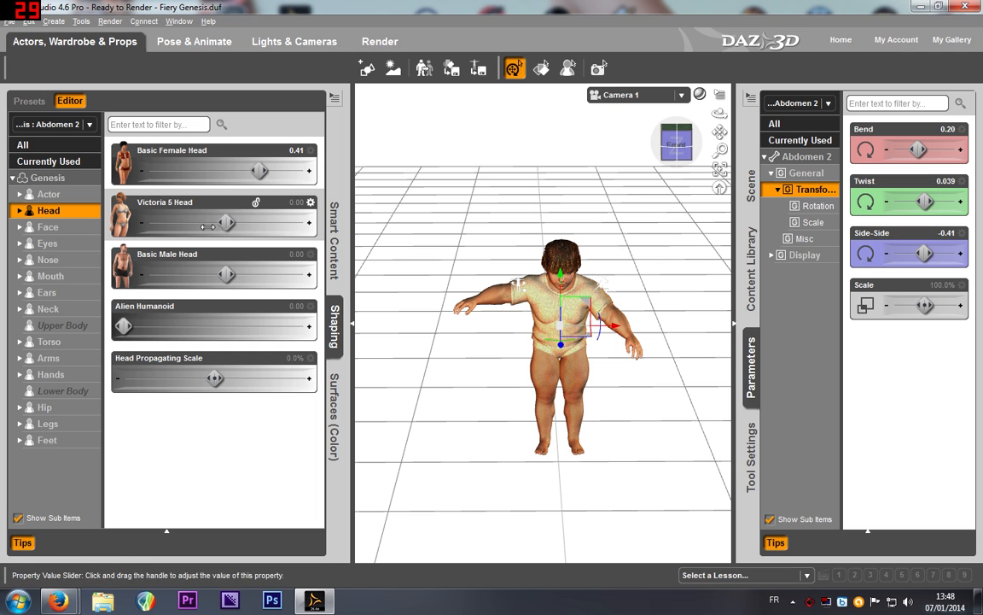
pyautogui.moveTo(209, 206); pyautogui.dragTo(229, 249)
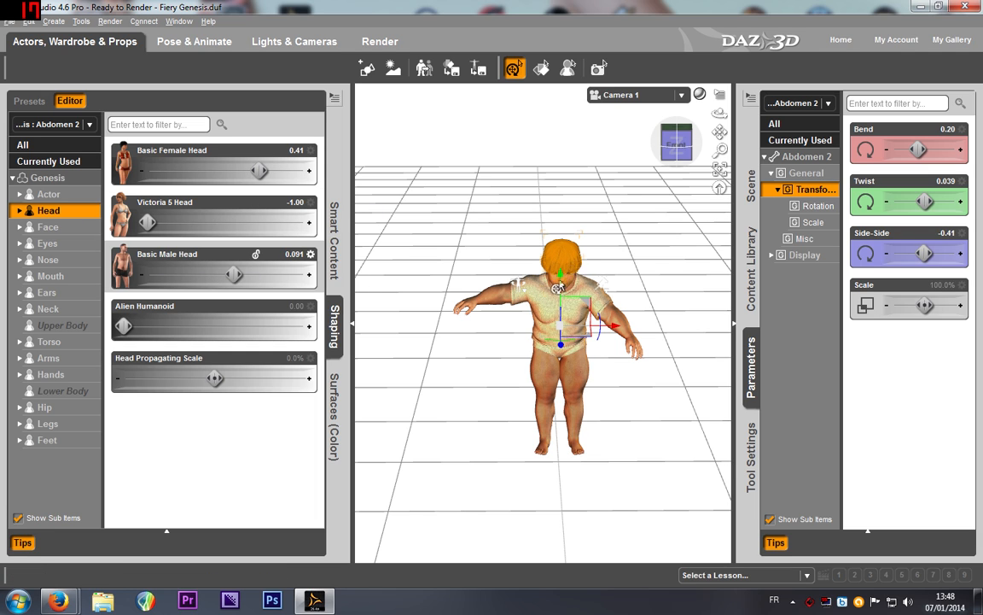
# Step: Look through the Female and Male subgroups of the head shapes
pyautogui.click(20, 211)
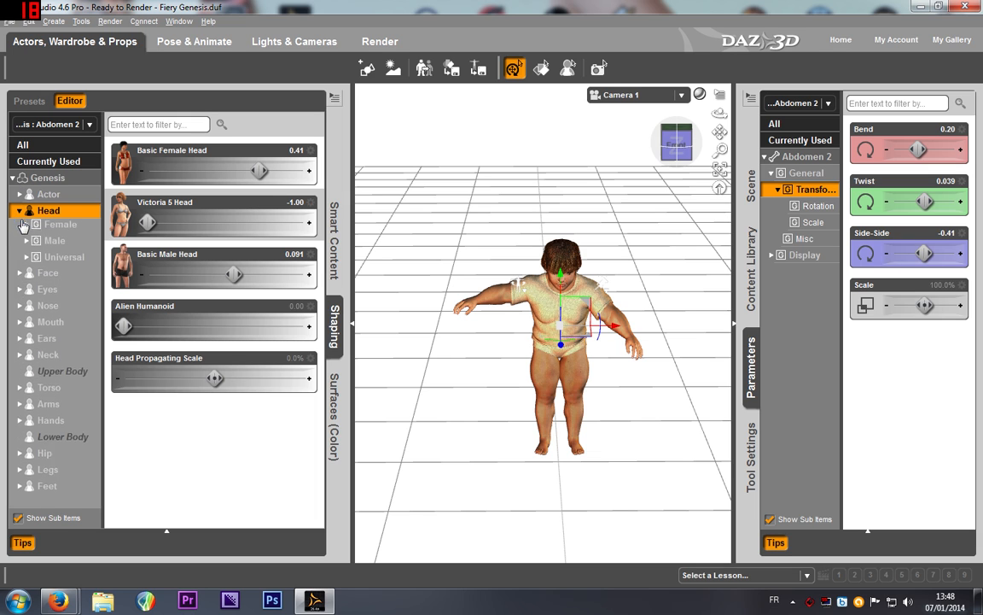
pyautogui.click(47, 226)
pyautogui.click(51, 246)
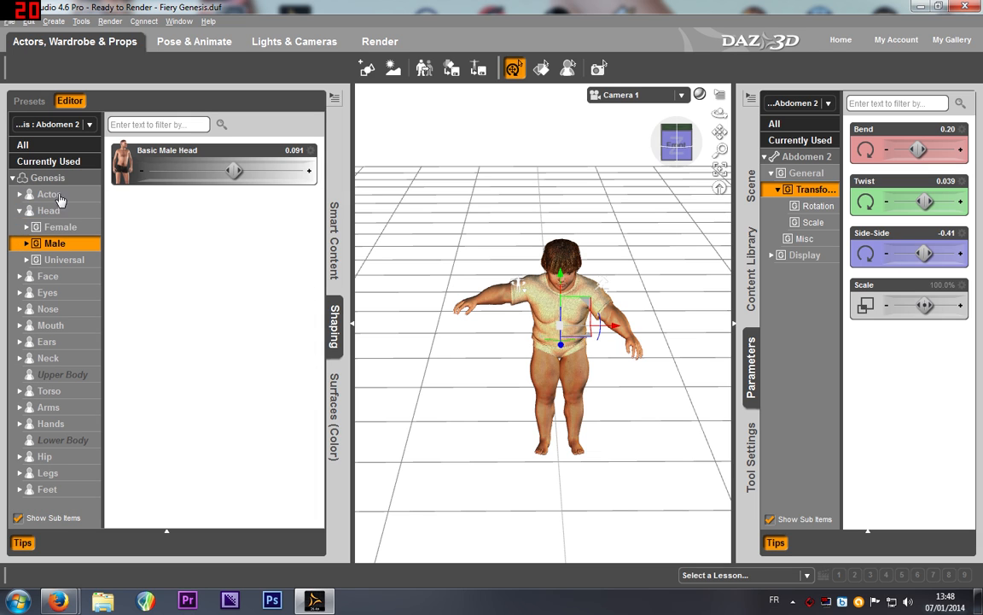
# Step: Select the whole TShirt garment worn by the Genesis figure
pyautogui.click(541, 312)
pyautogui.rightClick(567, 333)
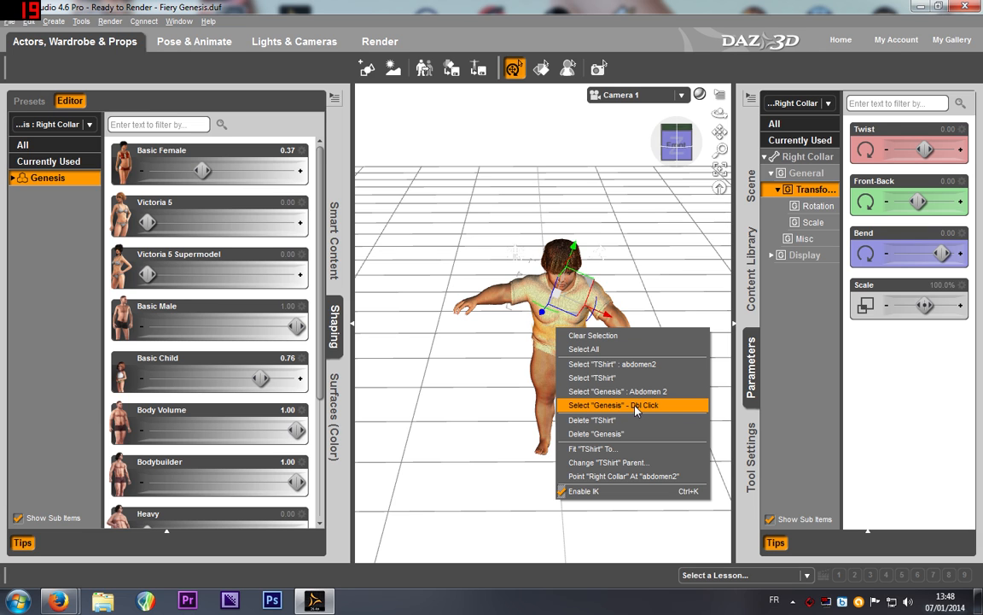
pyautogui.click(649, 406)
pyautogui.rightClick(556, 326)
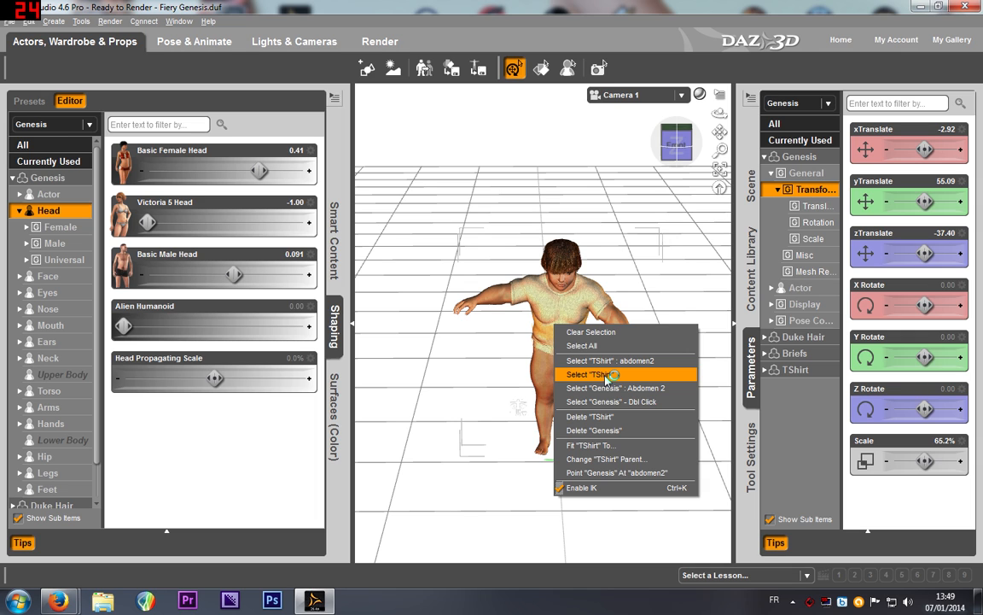
pyautogui.click(606, 375)
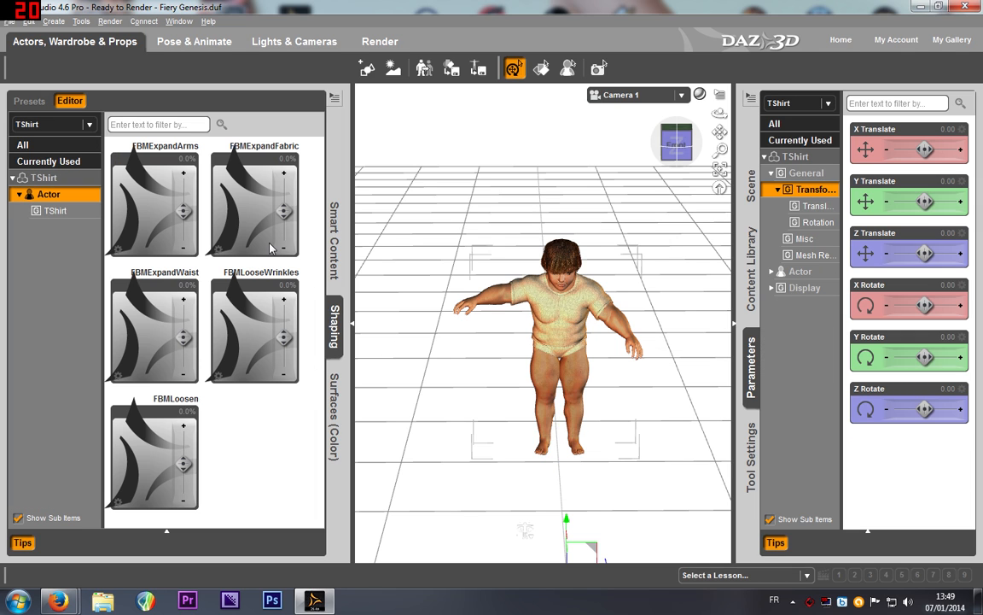
# Step: Apply the 02_Tshirt material preset to the T-shirt, then replace it with 05_Tshirt and view it from the front
pyautogui.click(29, 101)
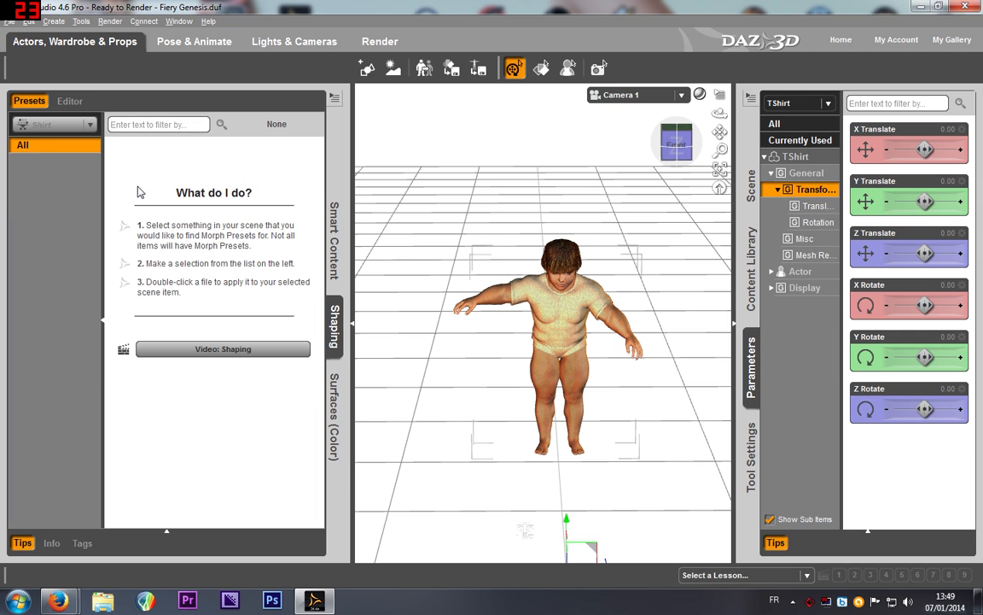
pyautogui.click(336, 391)
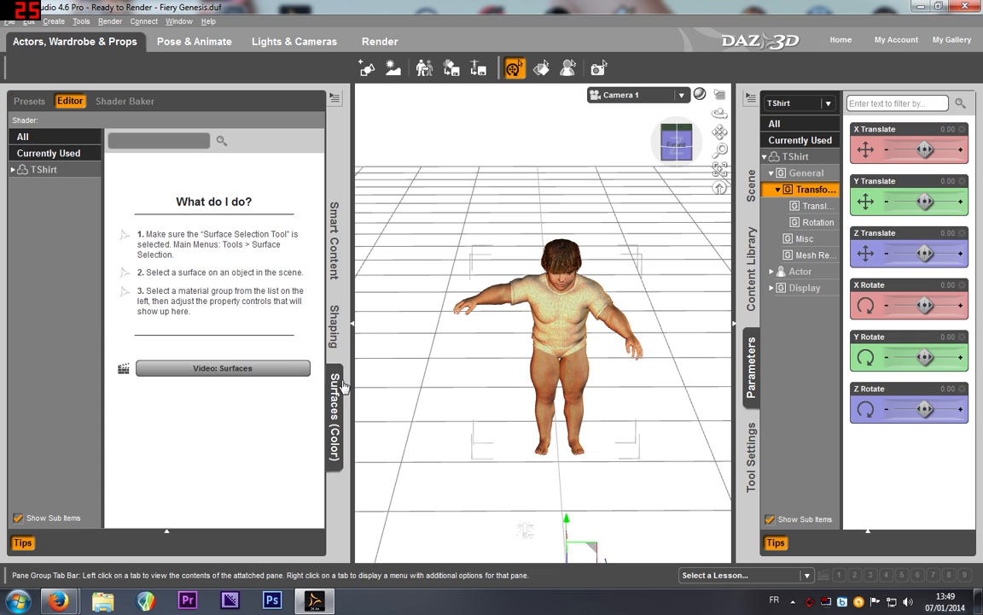
pyautogui.click(27, 138)
pyautogui.click(28, 101)
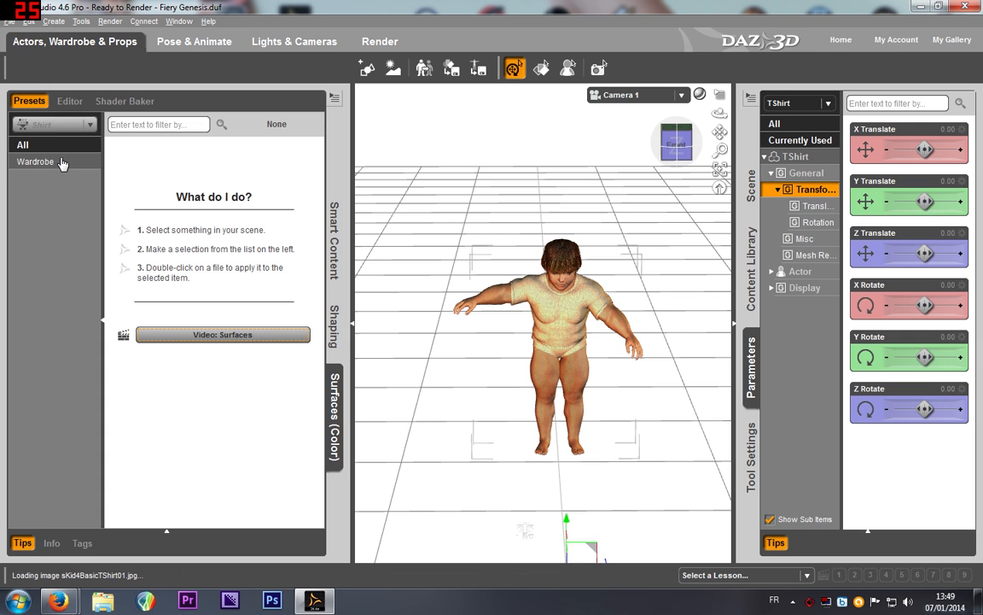
pyautogui.click(45, 146)
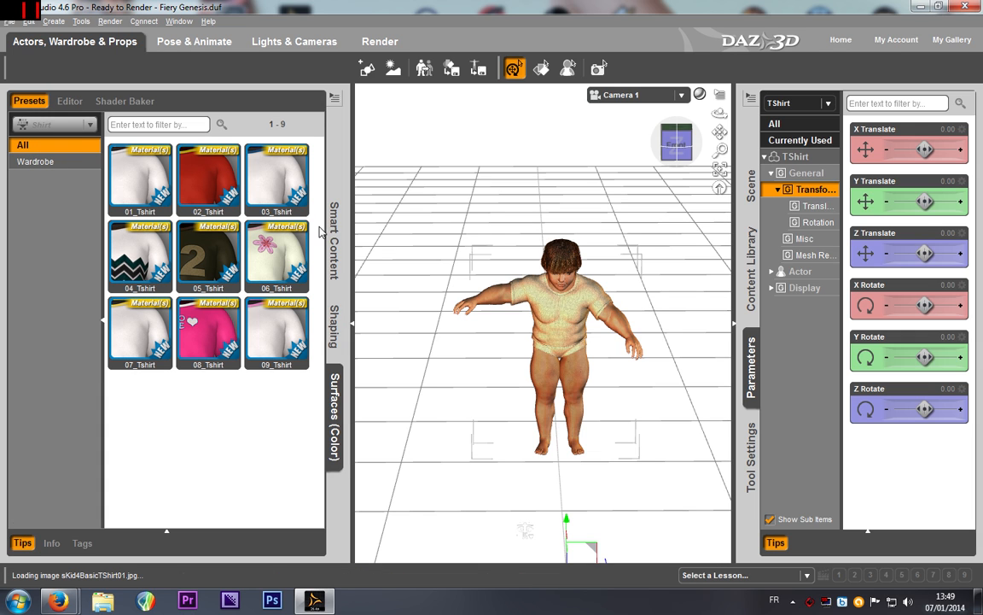
pyautogui.moveTo(685, 152)
pyautogui.mouseDown()
pyautogui.moveTo(684, 118)
pyautogui.moveTo(685, 151)
pyautogui.mouseUp()
pyautogui.doubleClick(214, 164)
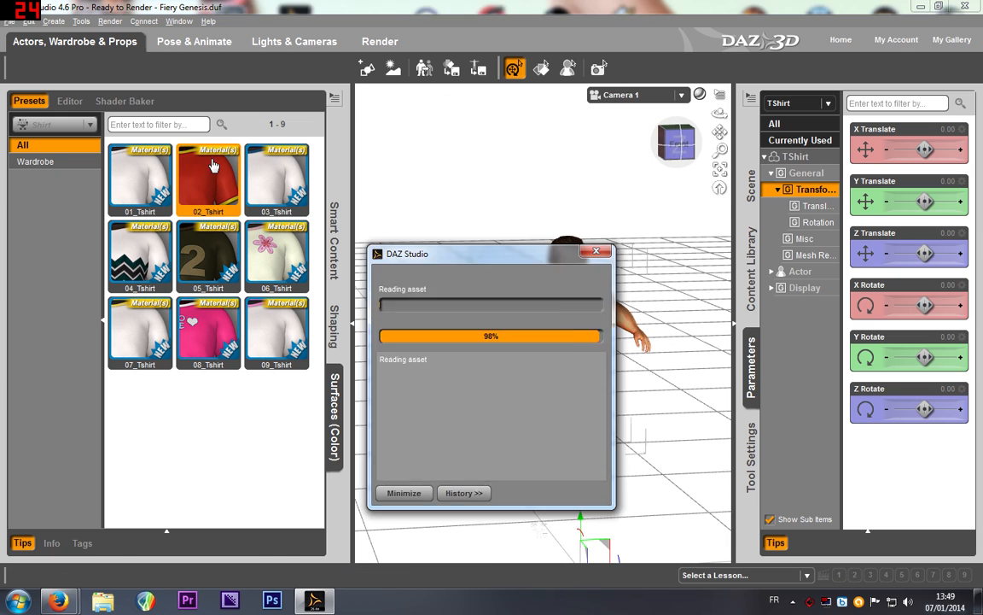
pyautogui.click(677, 144)
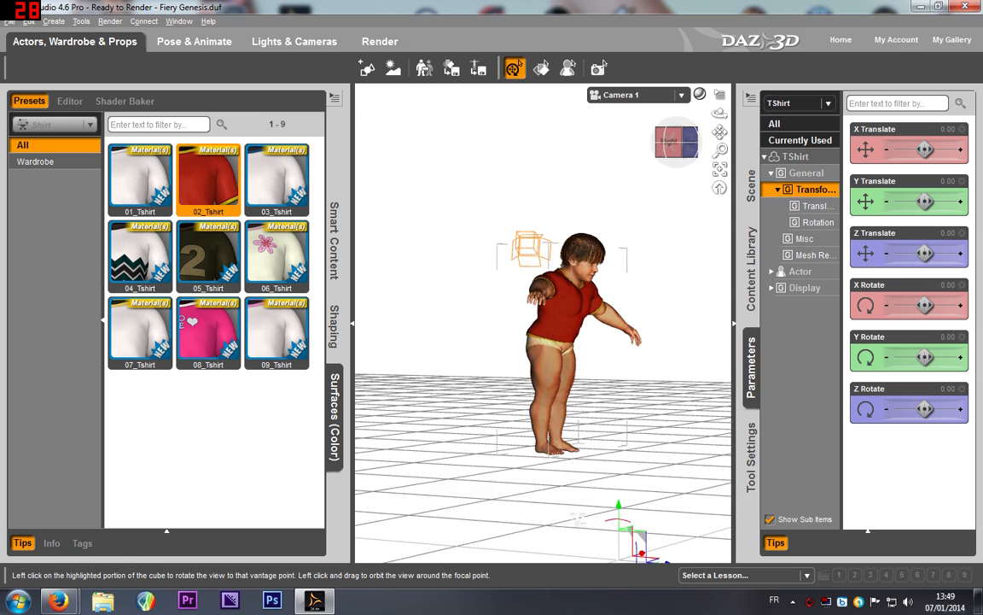
pyautogui.doubleClick(204, 256)
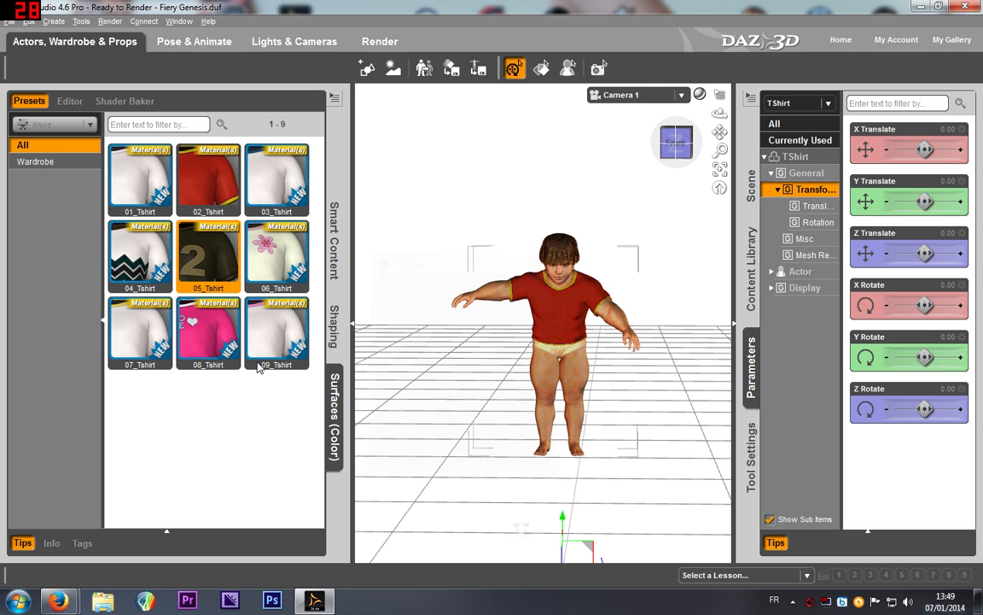
pyautogui.click(666, 141)
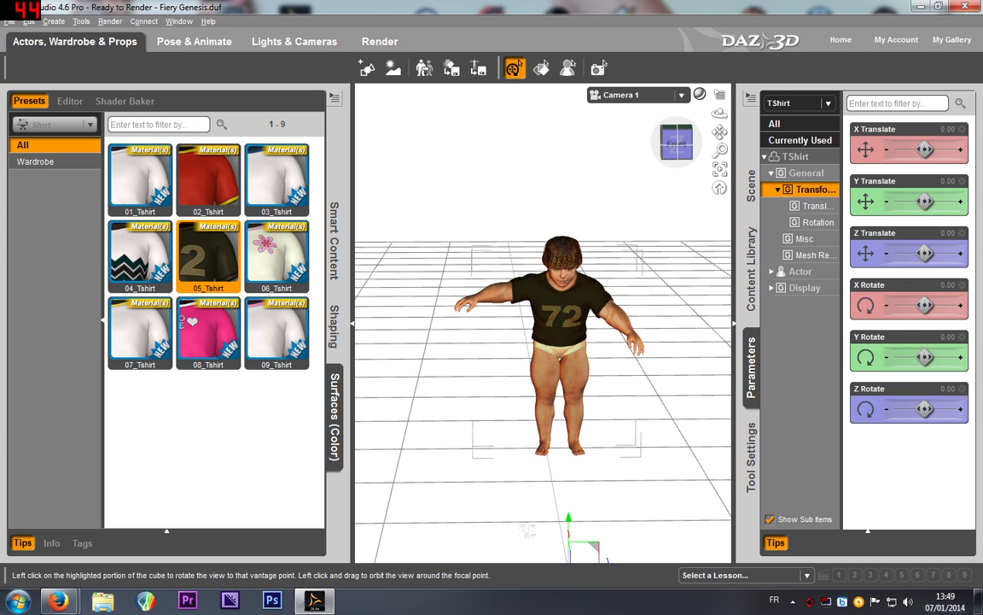
# Step: Set the diffuse color of the T-shirt's Fabric surface to pure red (255, 0, 0)
pyautogui.click(68, 100)
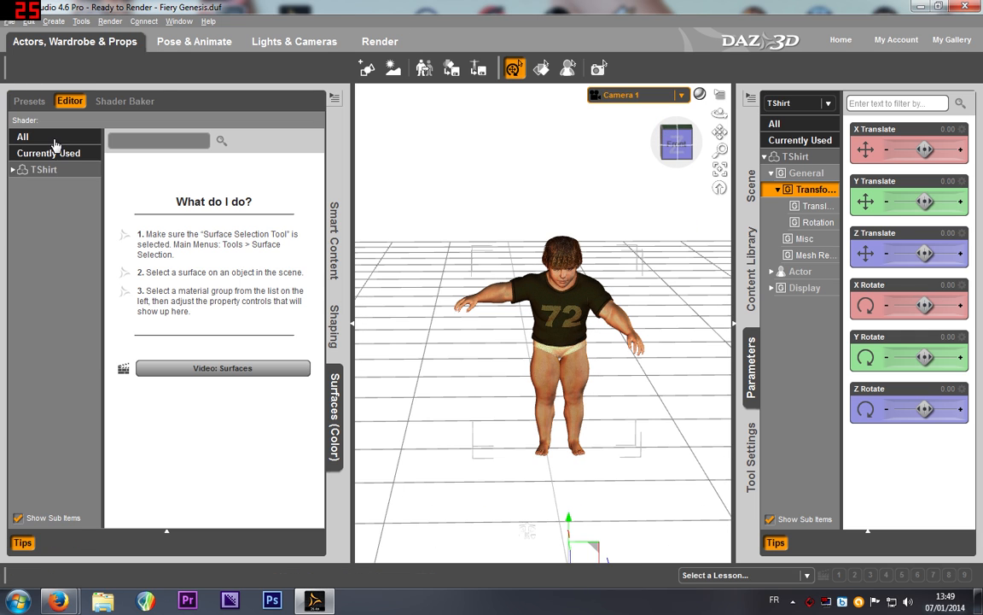
pyautogui.click(17, 169)
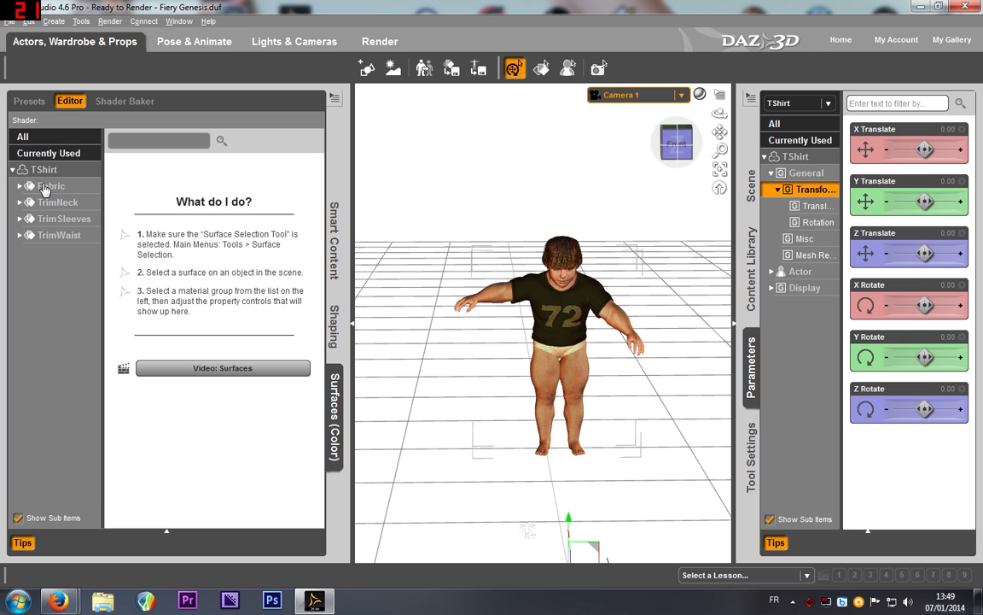
pyautogui.click(44, 187)
pyautogui.click(198, 295)
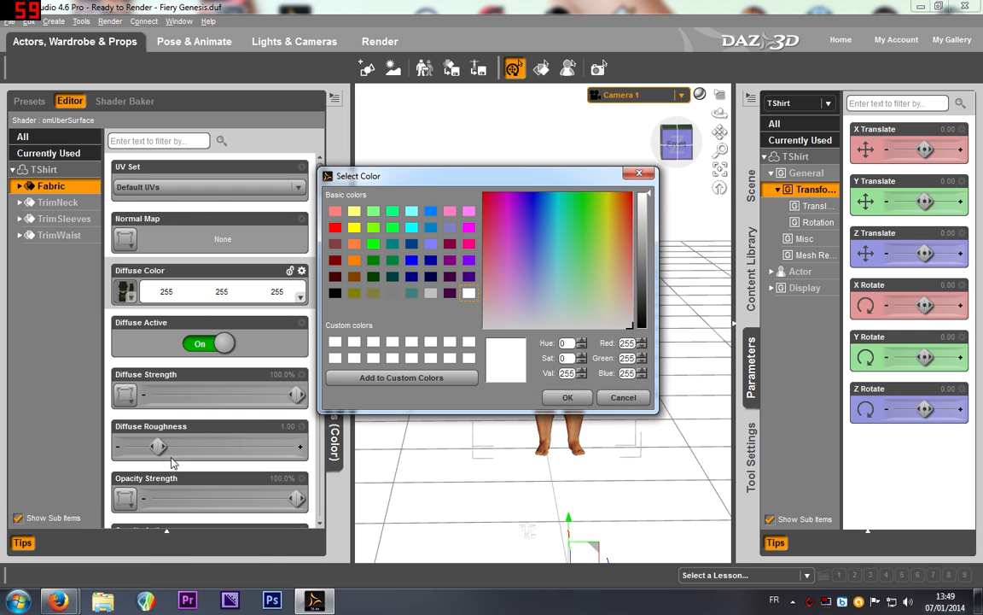
pyautogui.click(333, 229)
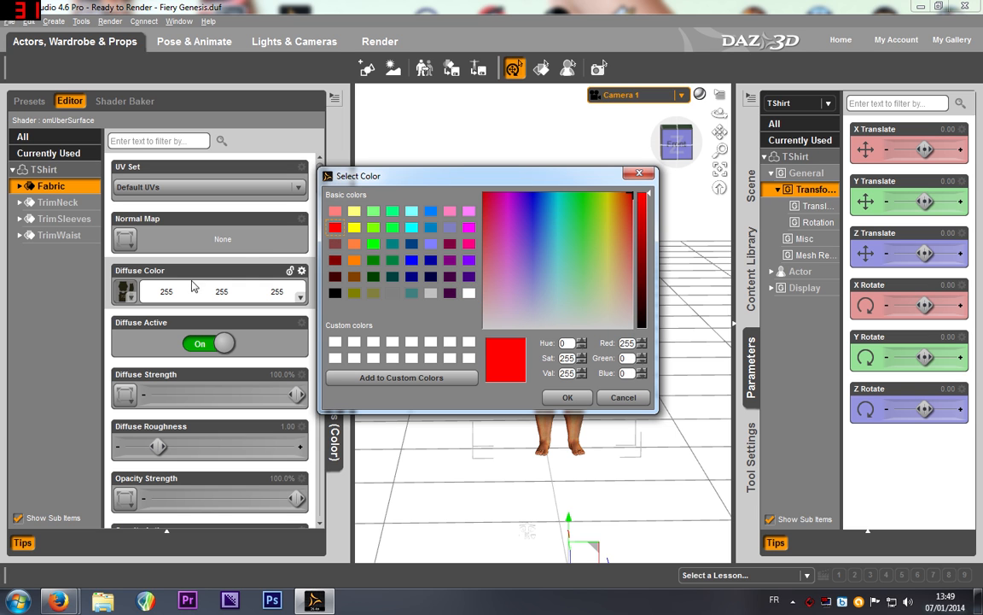
pyautogui.click(567, 397)
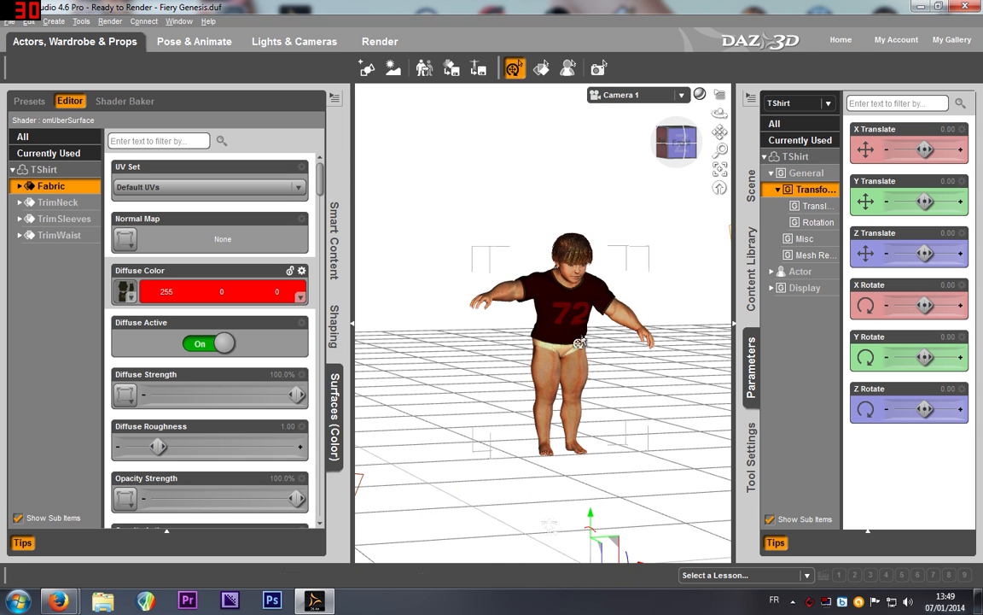
# Step: Set the diffuse color of the TrimNeck surface to bright pink (255, 0, 128)
pyautogui.click(58, 203)
pyautogui.click(252, 290)
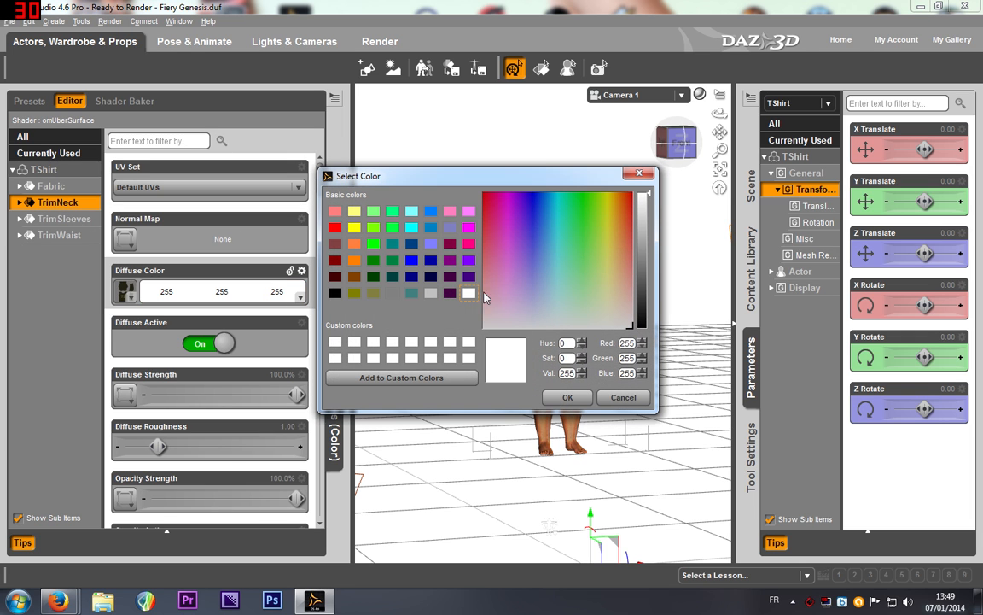
pyautogui.click(469, 244)
pyautogui.click(550, 399)
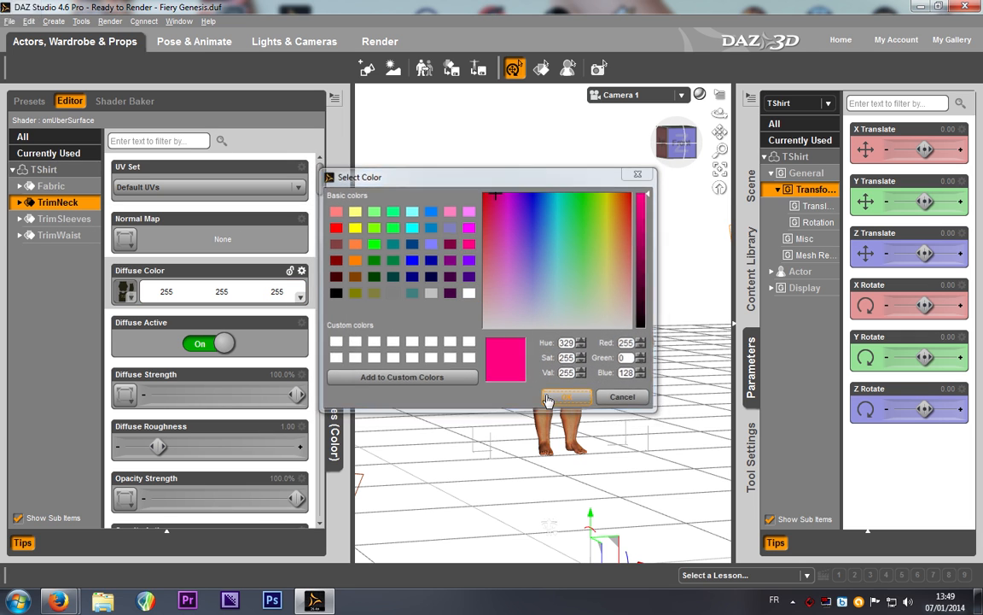
# Step: Give the TrimSleeves surface the same pink diffuse color (255, 0, 128)
pyautogui.click(64, 219)
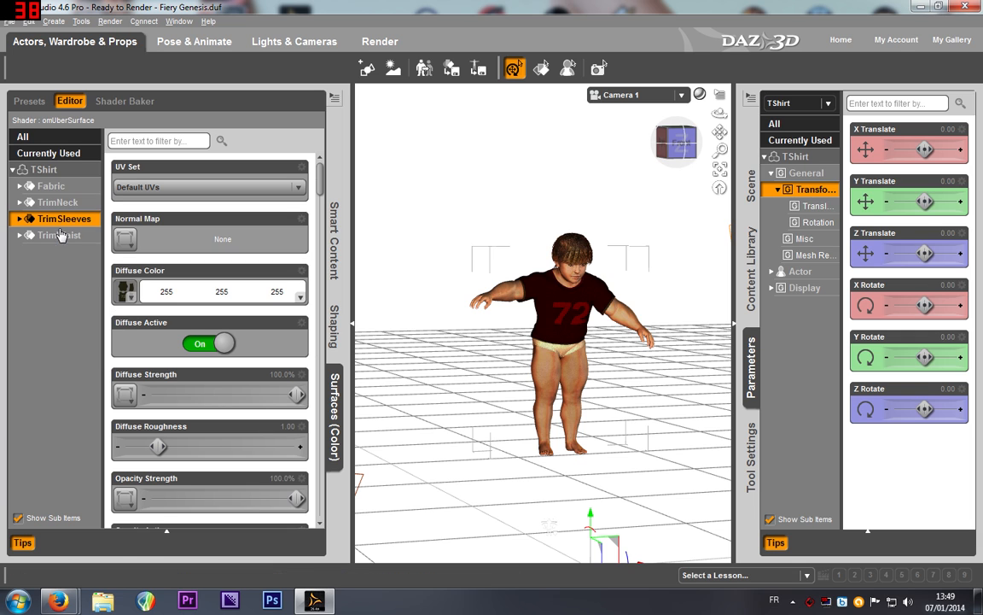
pyautogui.click(219, 291)
pyautogui.click(469, 244)
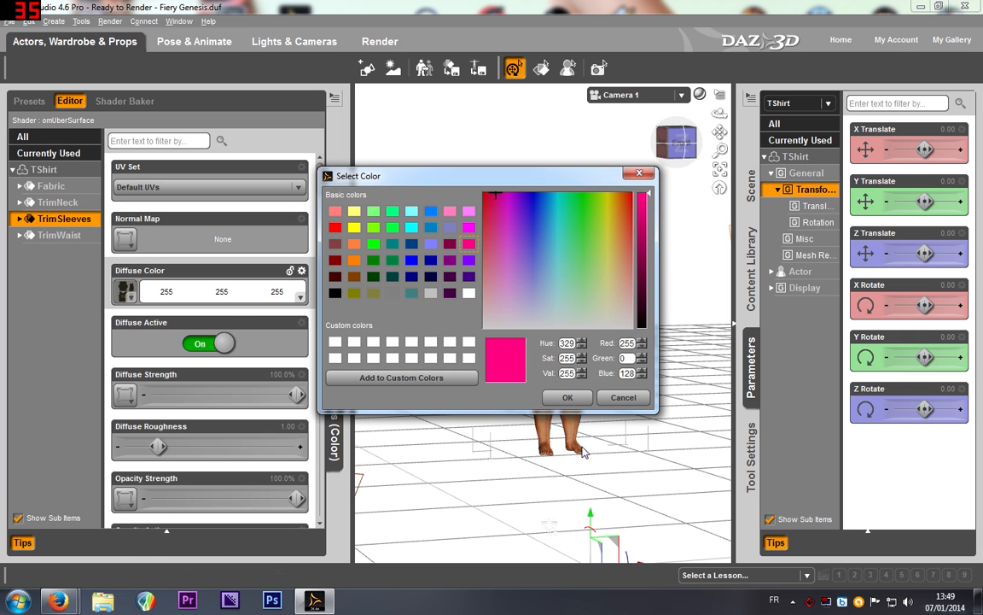
pyautogui.click(568, 398)
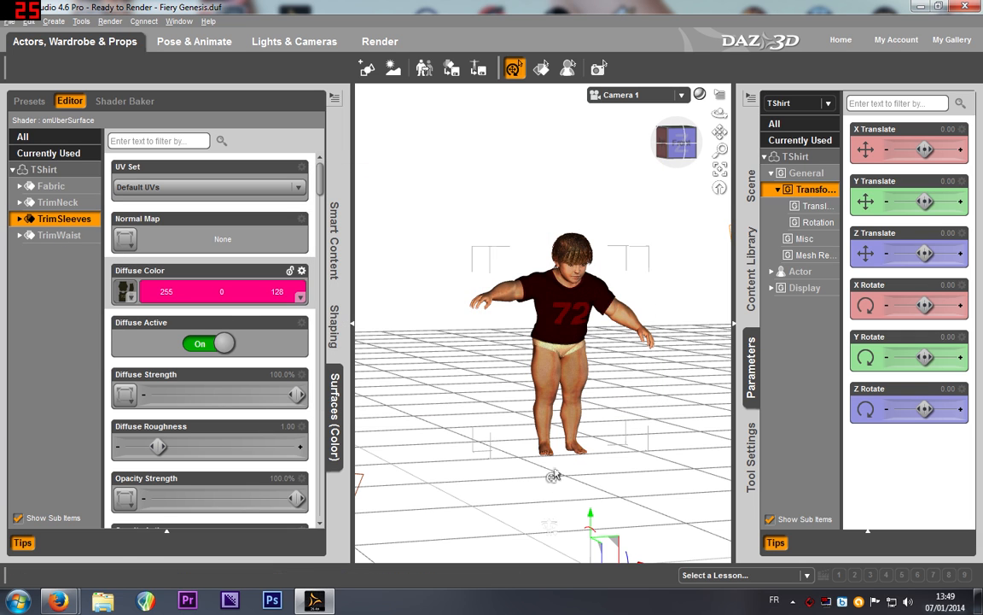
# Step: Color the TrimWaist surface's diffuse channel pink as well (255, 0, 128)
pyautogui.click(58, 235)
pyautogui.click(219, 291)
pyautogui.click(468, 245)
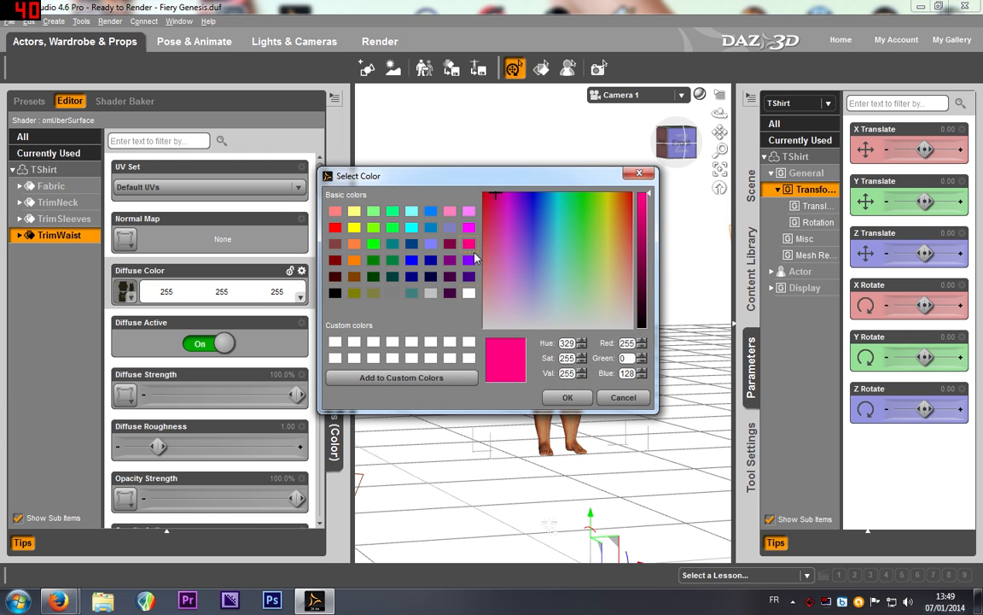
pyautogui.click(558, 398)
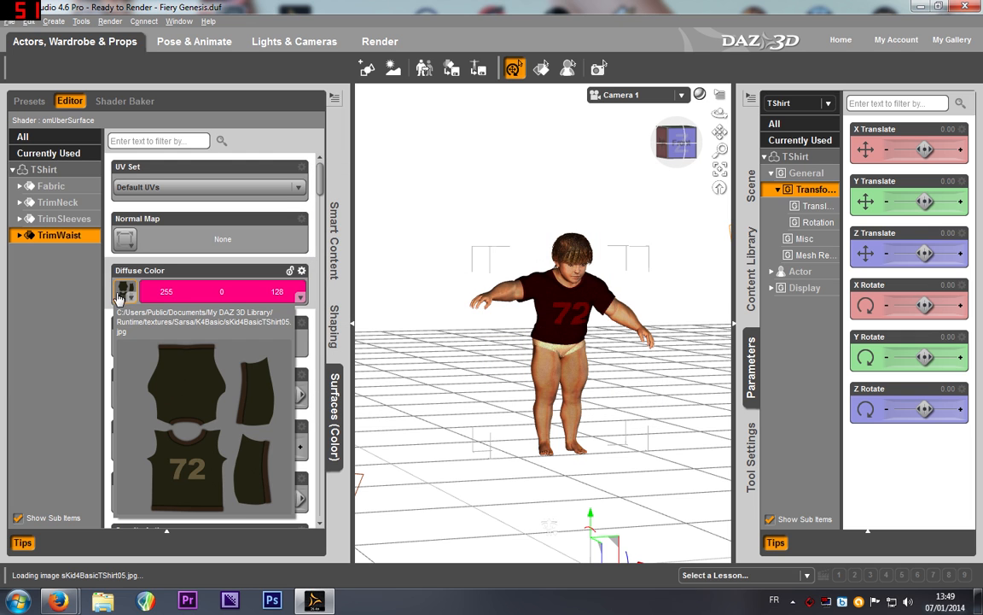
# Step: Examine the recolored T-shirt up close and from the front, and preview its diffuse texture map
pyautogui.scroll(2, 645, 288)
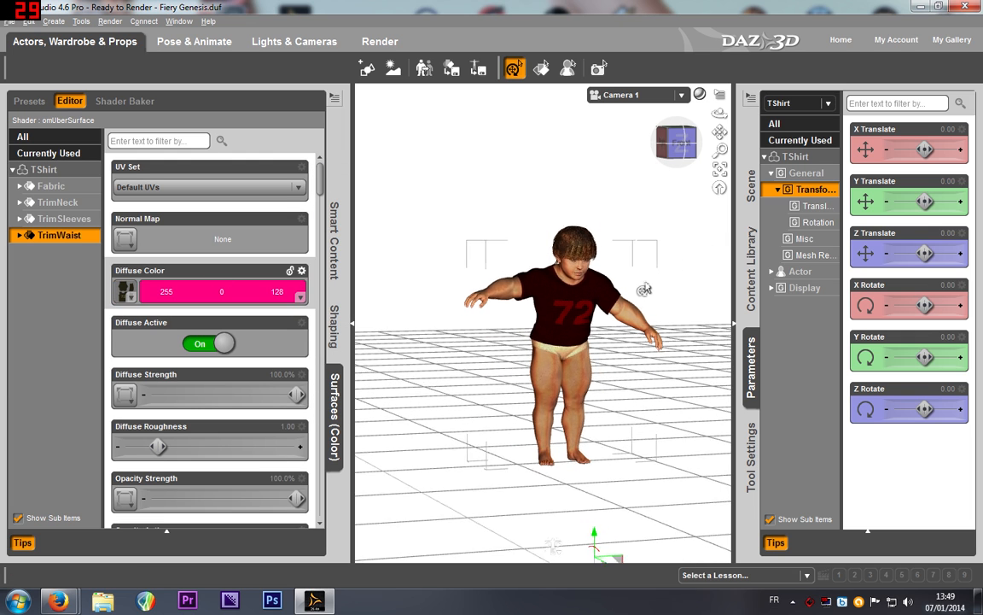
pyautogui.scroll(6, 646, 289)
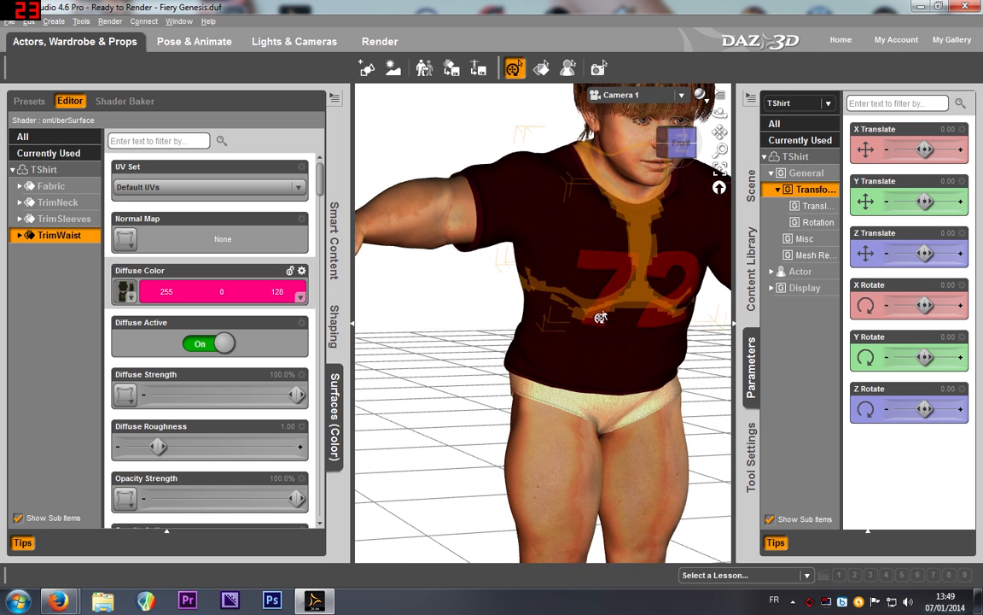
pyautogui.scroll(3, 600, 318)
pyautogui.scroll(-2, 588, 330)
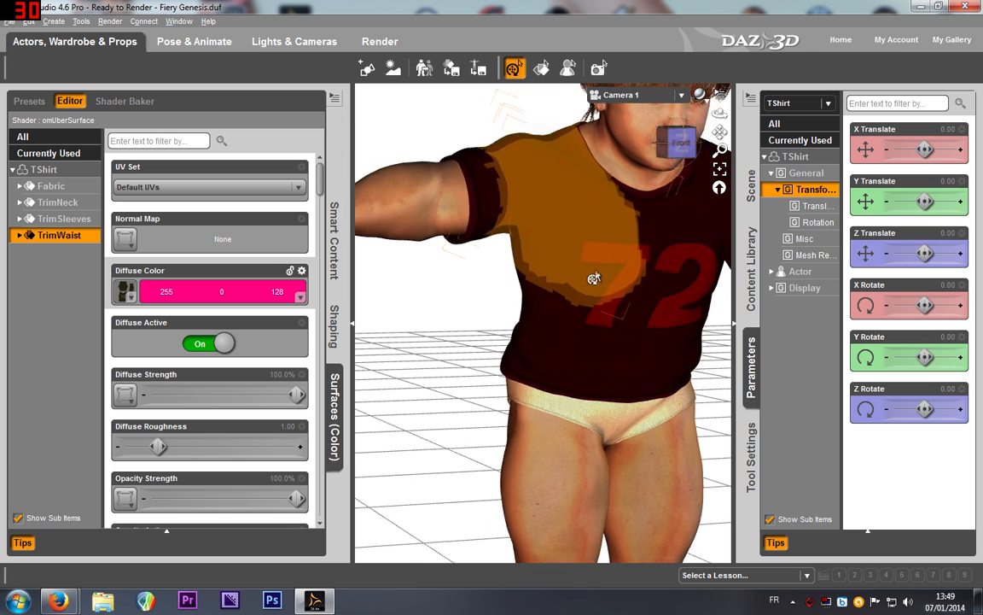
pyautogui.scroll(-6, 595, 279)
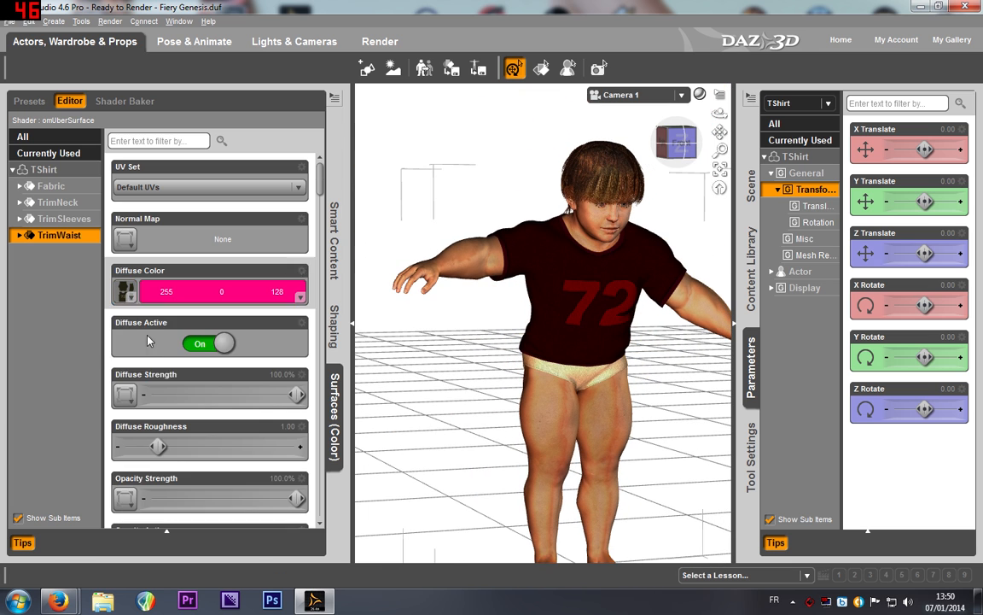
pyautogui.moveTo(126, 299)
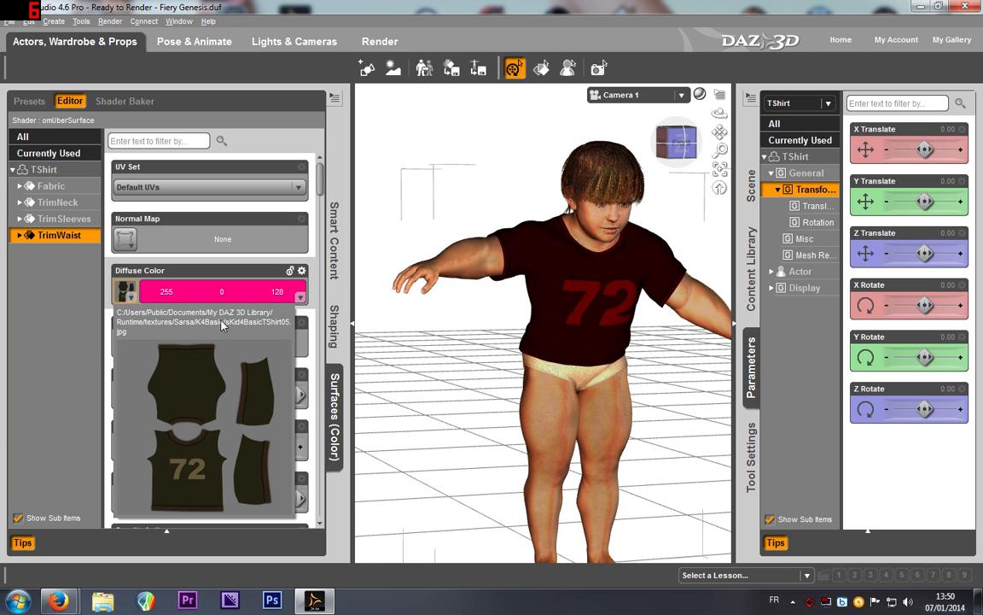
pyautogui.scroll(-5, 491, 355)
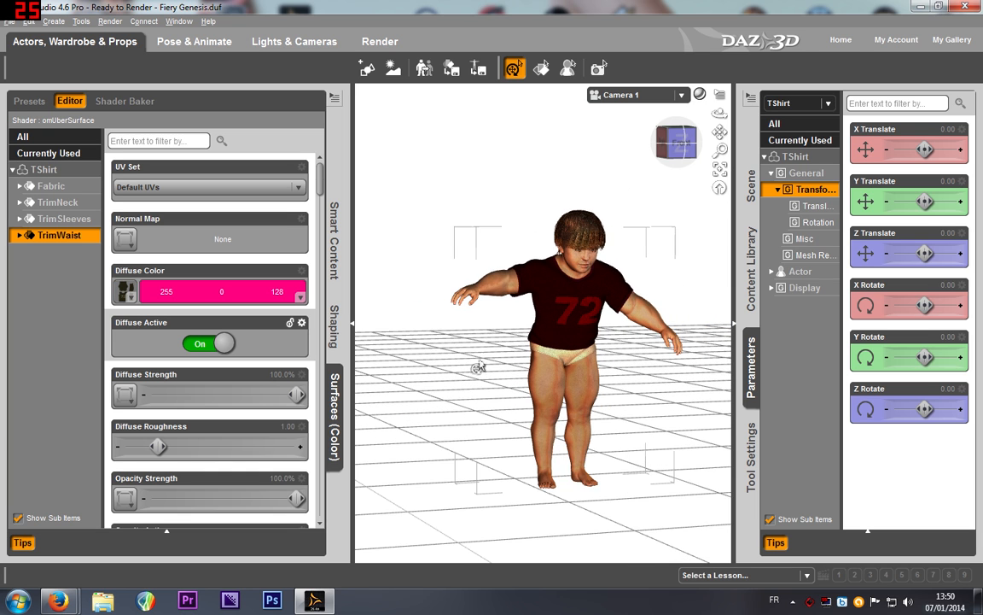
pyautogui.moveTo(681, 132); pyautogui.dragTo(687, 141)
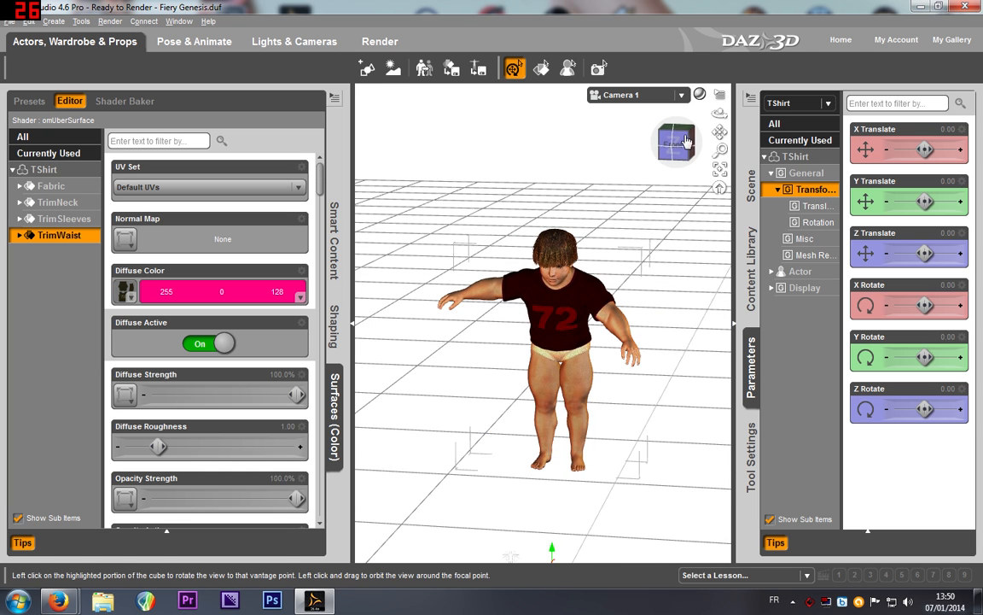
# Step: Delete the Genesis figure along with its T-shirt, hair and briefs, keeping the lights and camera
pyautogui.click(586, 346)
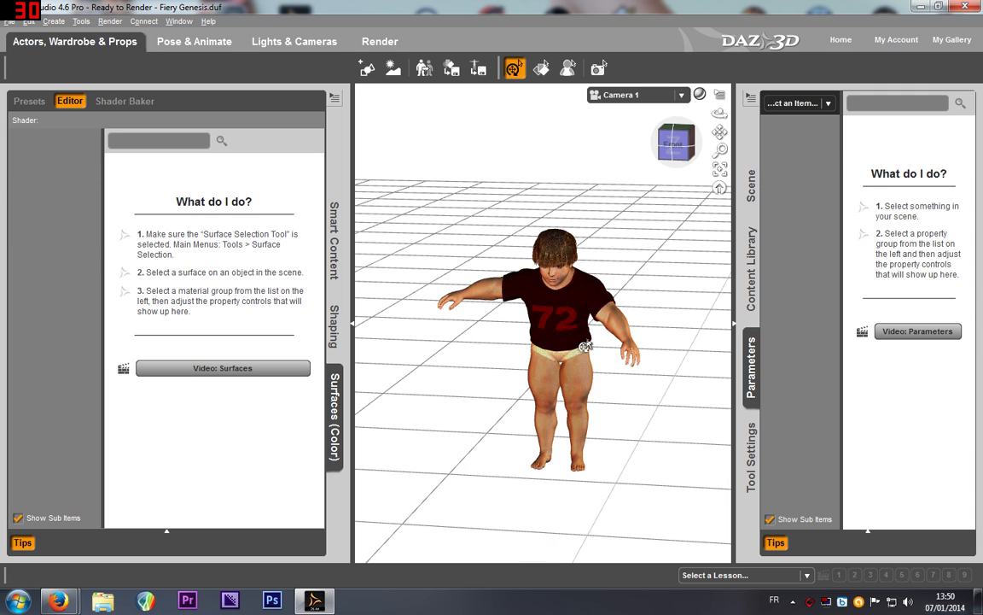
pyautogui.click(585, 345)
pyautogui.click(573, 316)
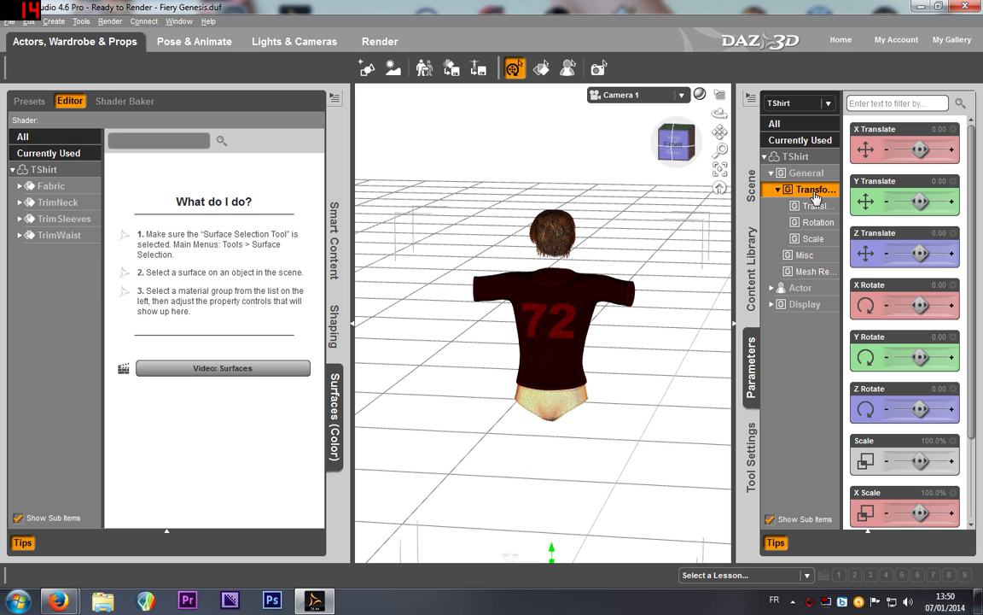
pyautogui.click(751, 186)
pyautogui.press('Delete')
pyautogui.press('Delete')
pyautogui.press('Delete')
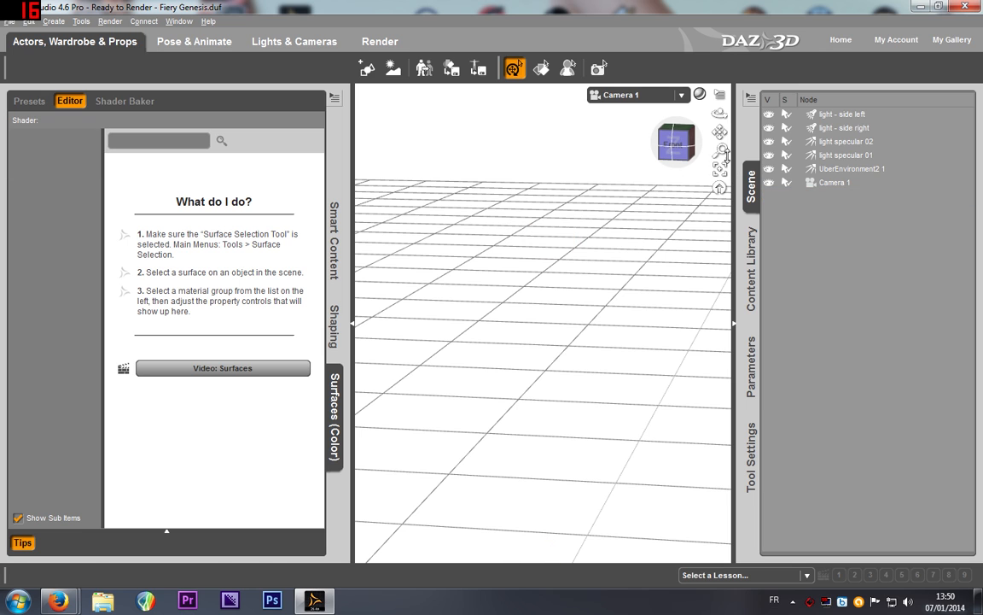
# Step: Load the Basic Female figure from the Figures content into the emptied scene
pyautogui.click(751, 368)
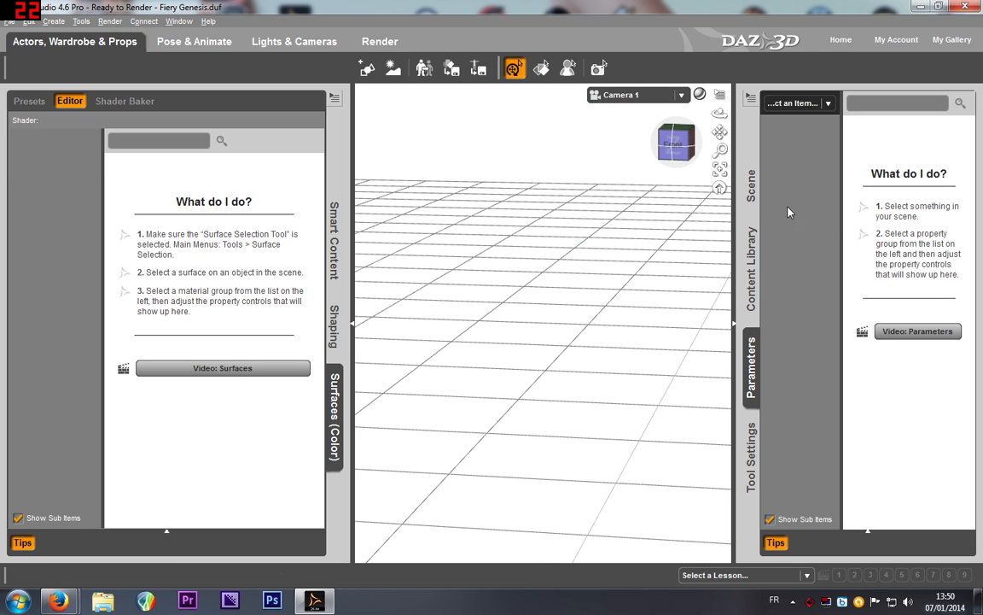
pyautogui.click(27, 101)
pyautogui.click(334, 241)
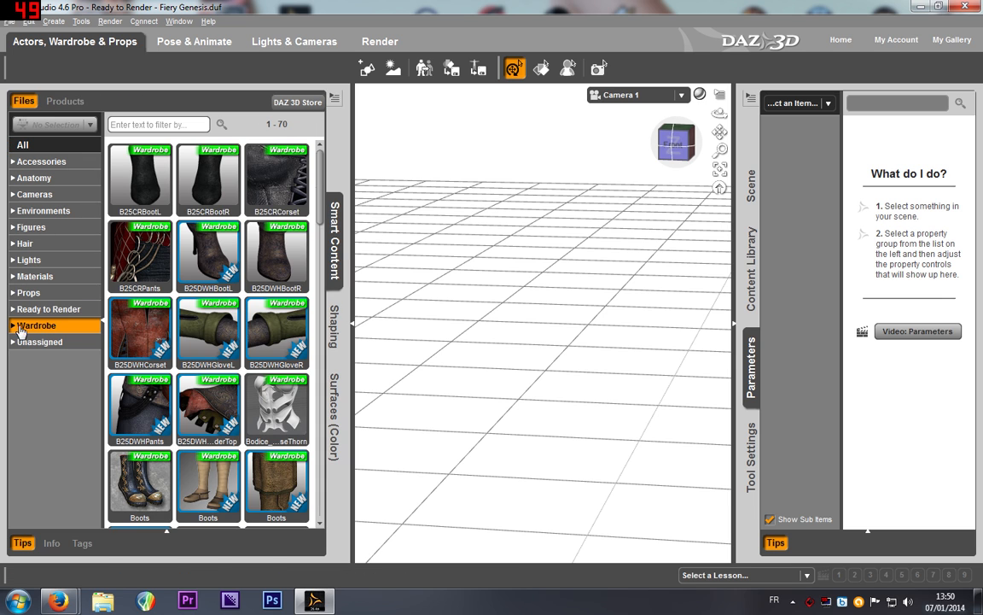
pyautogui.click(34, 227)
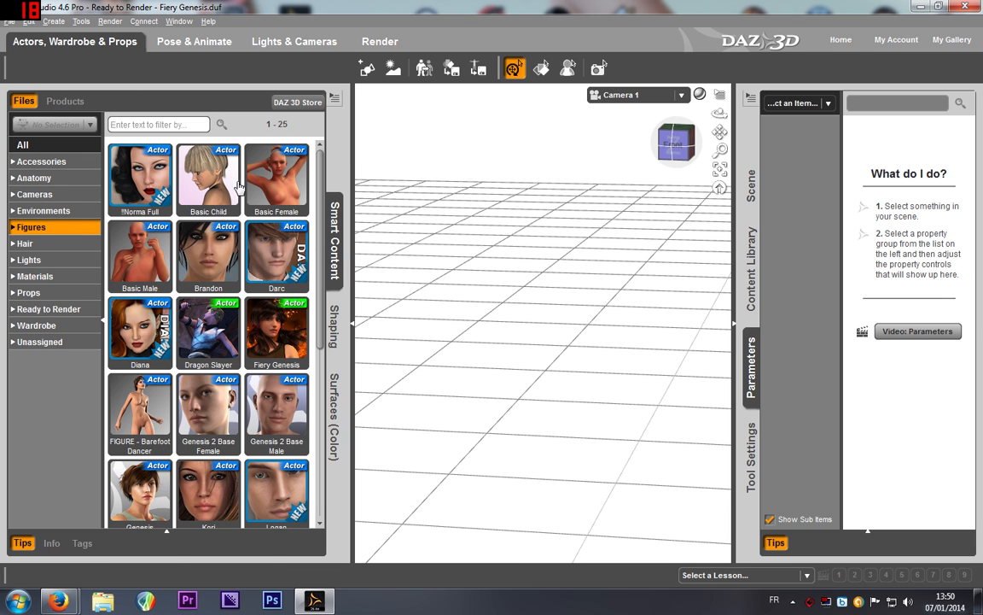
pyautogui.doubleClick(276, 177)
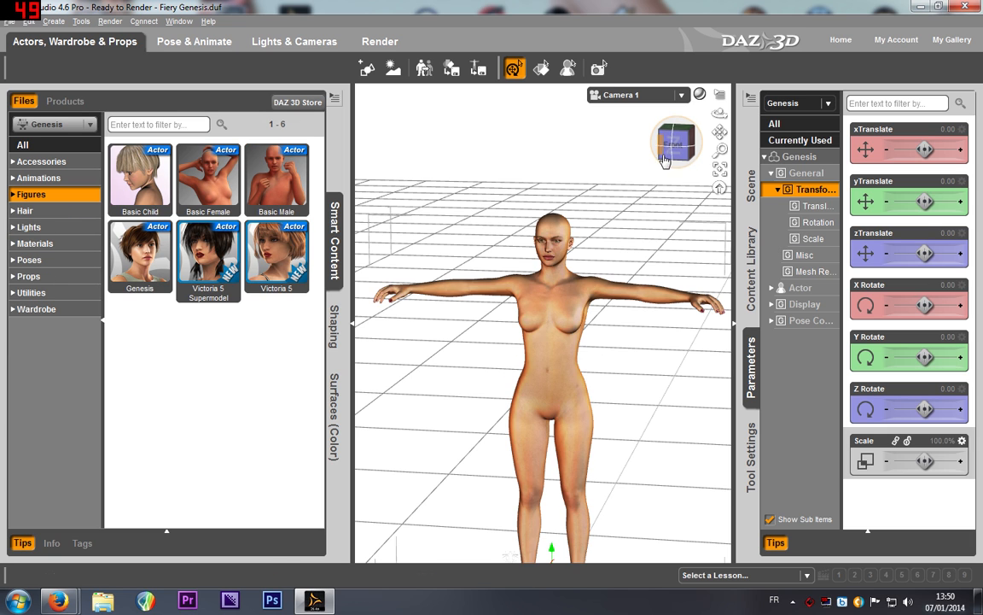
pyautogui.moveTo(674, 141); pyautogui.dragTo(546, 474)
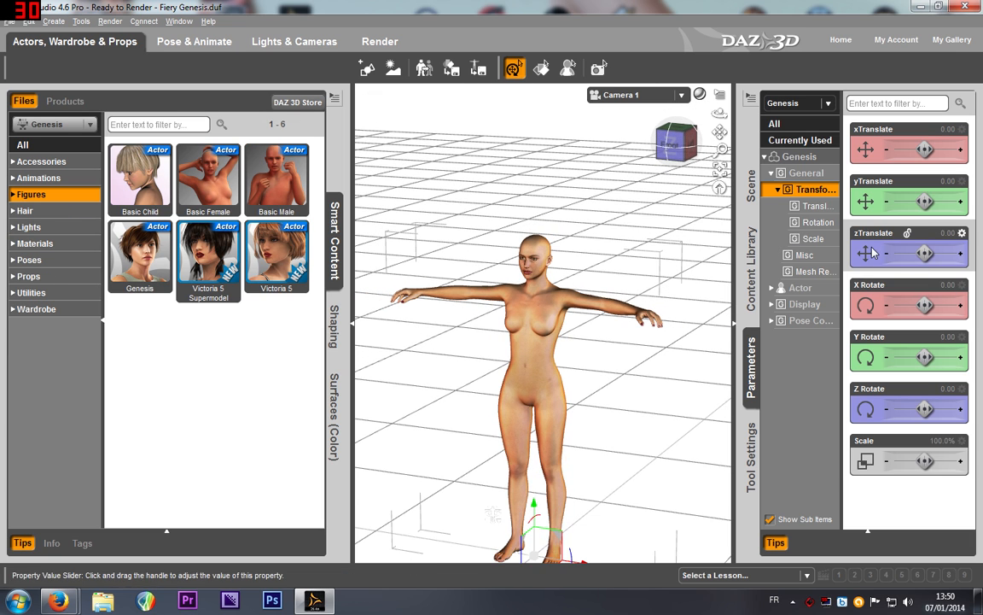
# Step: Raise the Genesis figure above the floor grid with a Y translation of 86.27
pyautogui.click(805, 254)
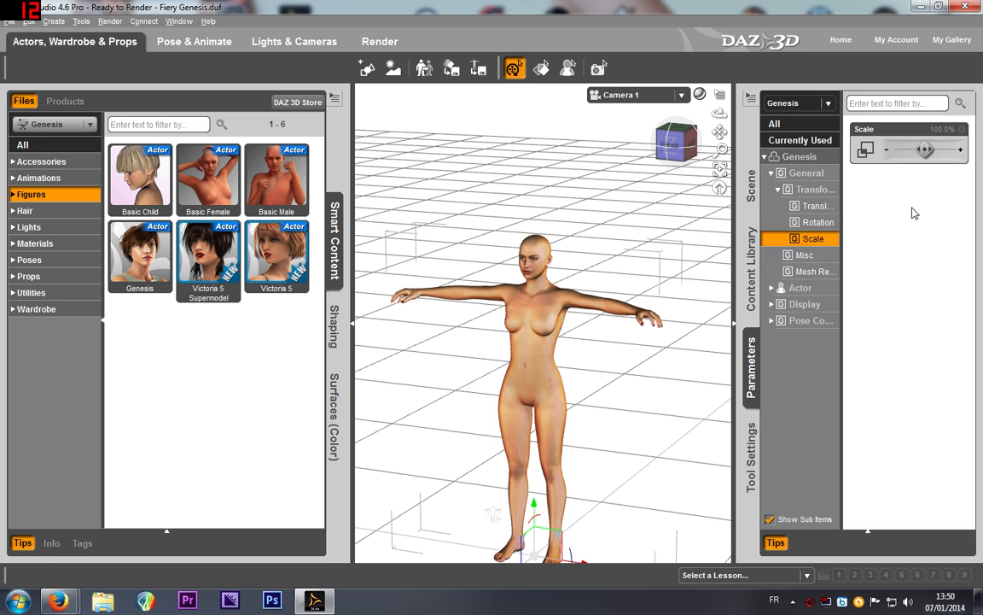
pyautogui.click(817, 222)
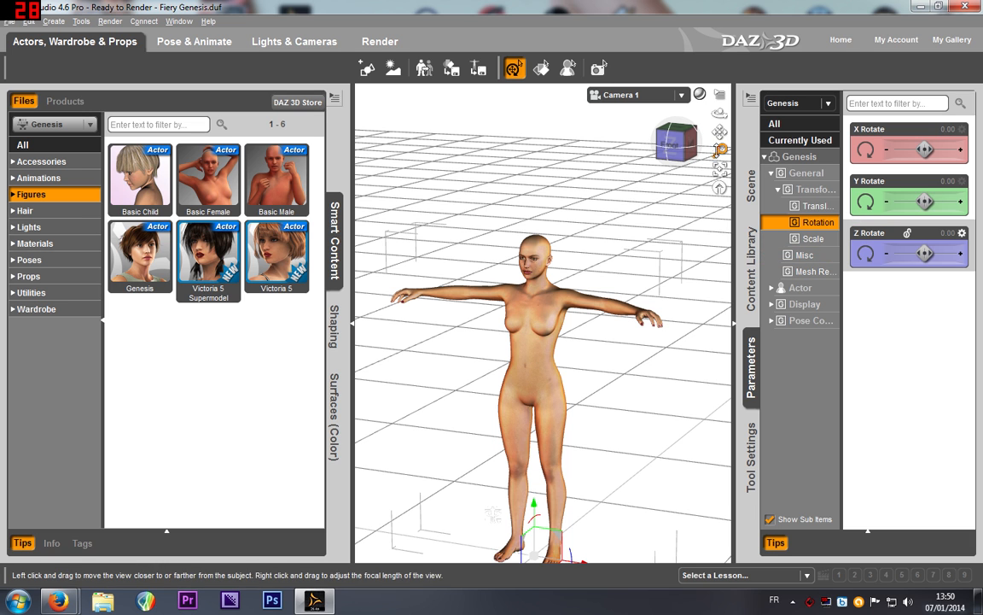
pyautogui.moveTo(719, 133); pyautogui.dragTo(956, 283)
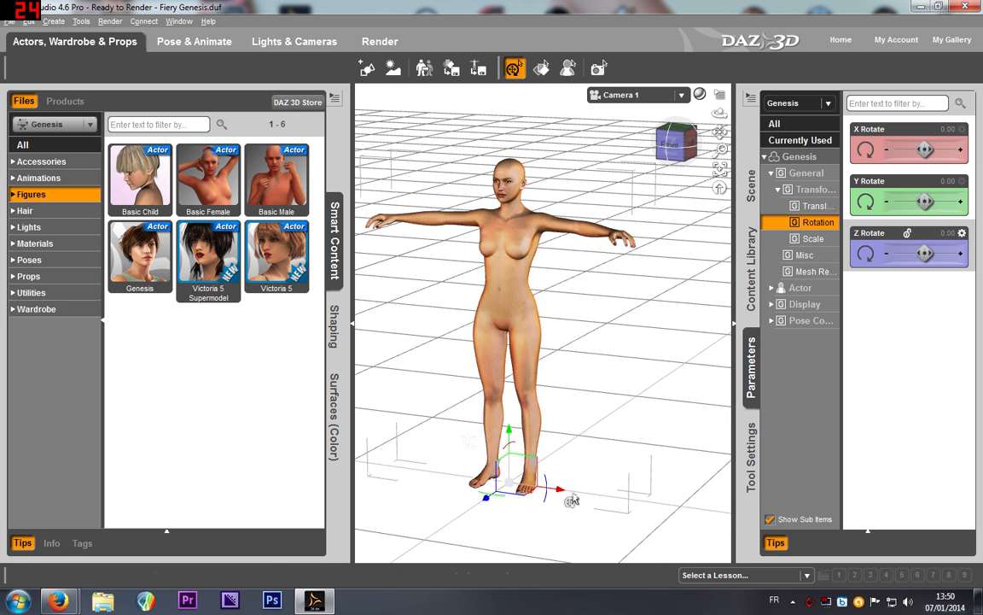
pyautogui.click(676, 130)
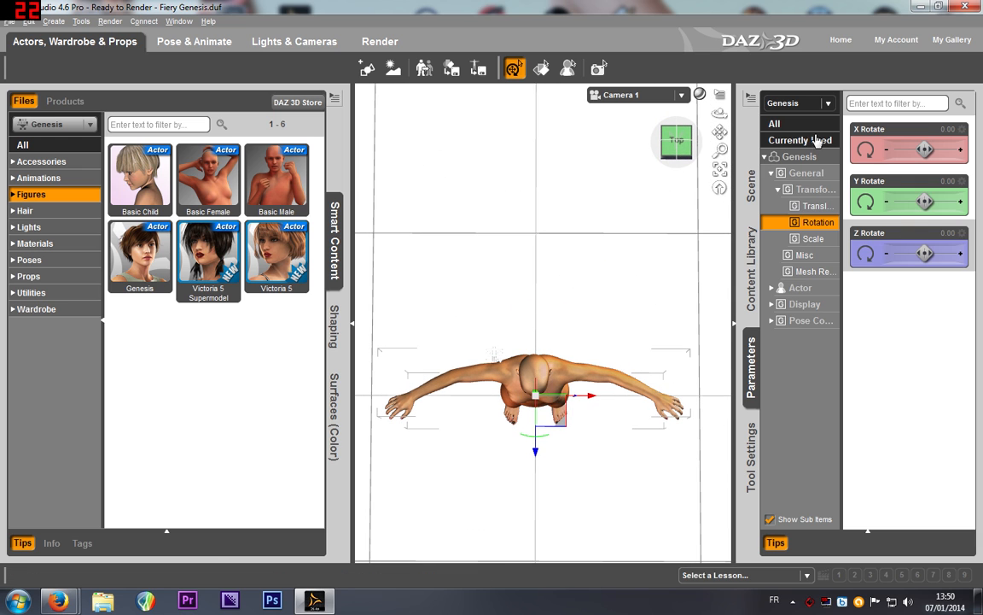
pyautogui.click(814, 206)
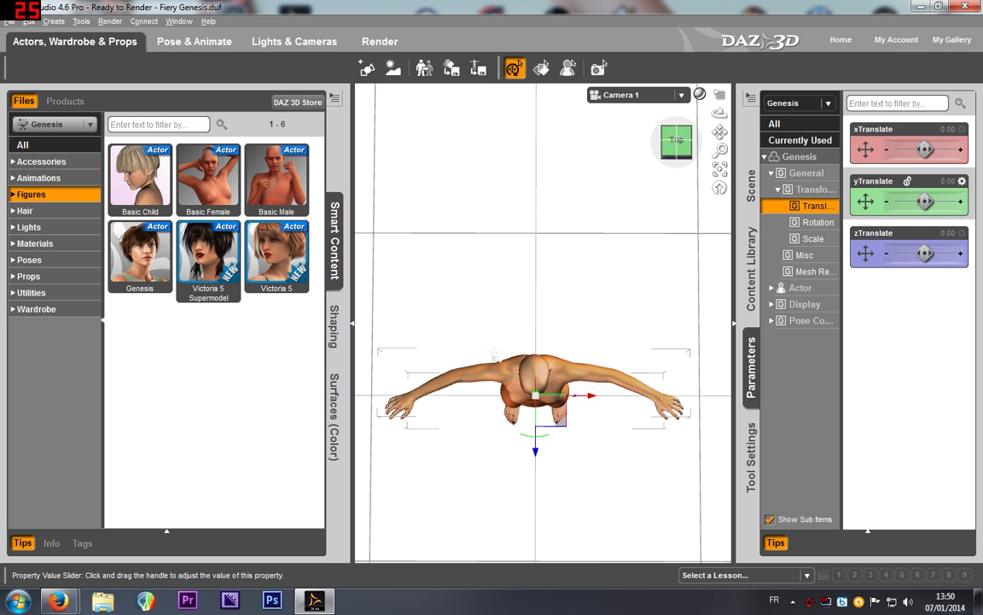
pyautogui.moveTo(925, 201)
pyautogui.mouseDown()
pyautogui.moveTo(947, 201)
pyautogui.moveTo(920, 201)
pyautogui.moveTo(937, 202)
pyautogui.mouseUp()
pyautogui.hotkey('ctrl', 'z')
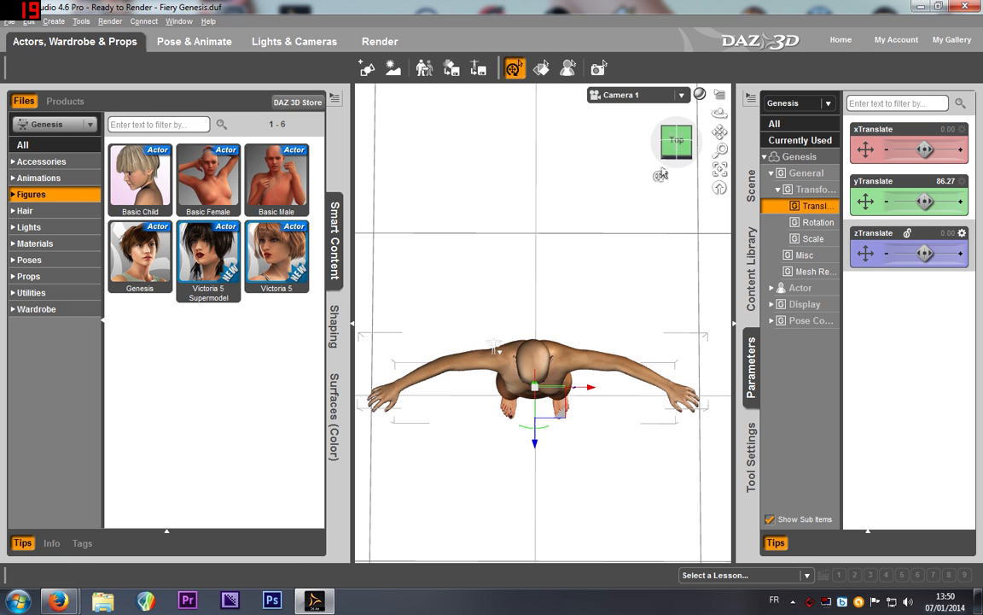
pyautogui.click(679, 134)
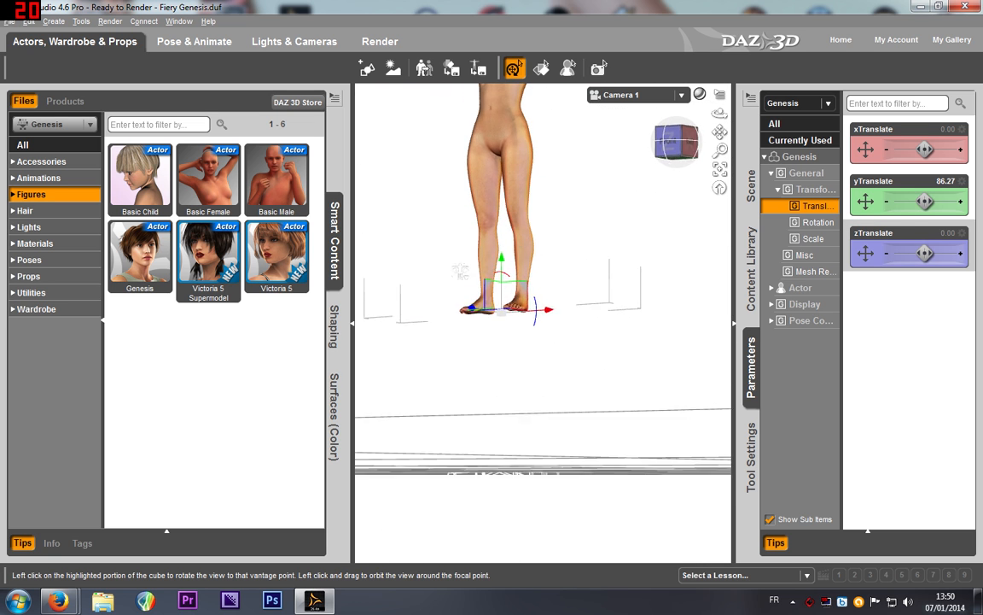
# Step: Switch to the Pose & Animate workspace and frame the whole Genesis figure in the perspective view
pyautogui.click(169, 52)
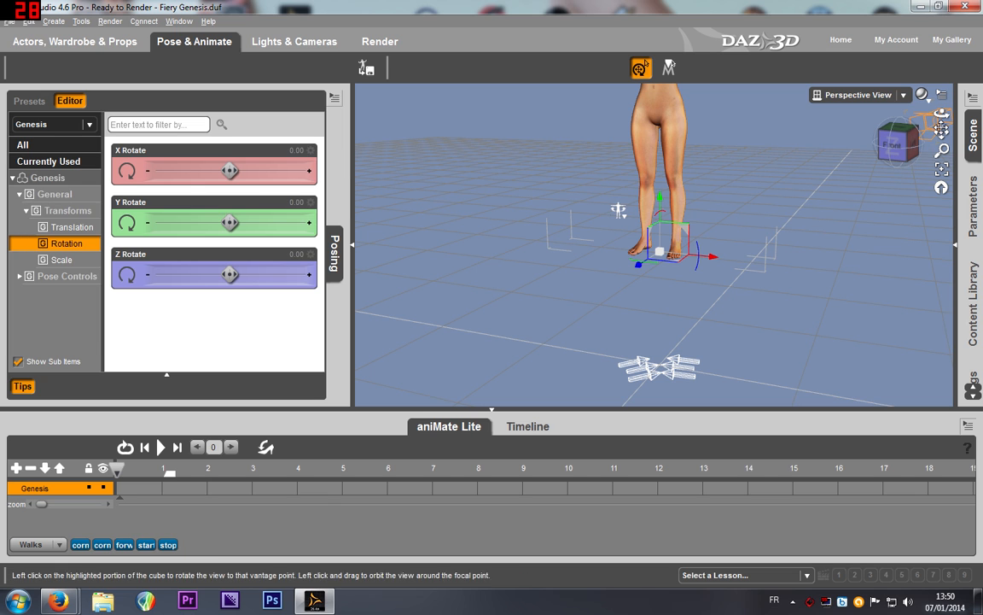
pyautogui.moveTo(618, 210); pyautogui.dragTo(605, 247)
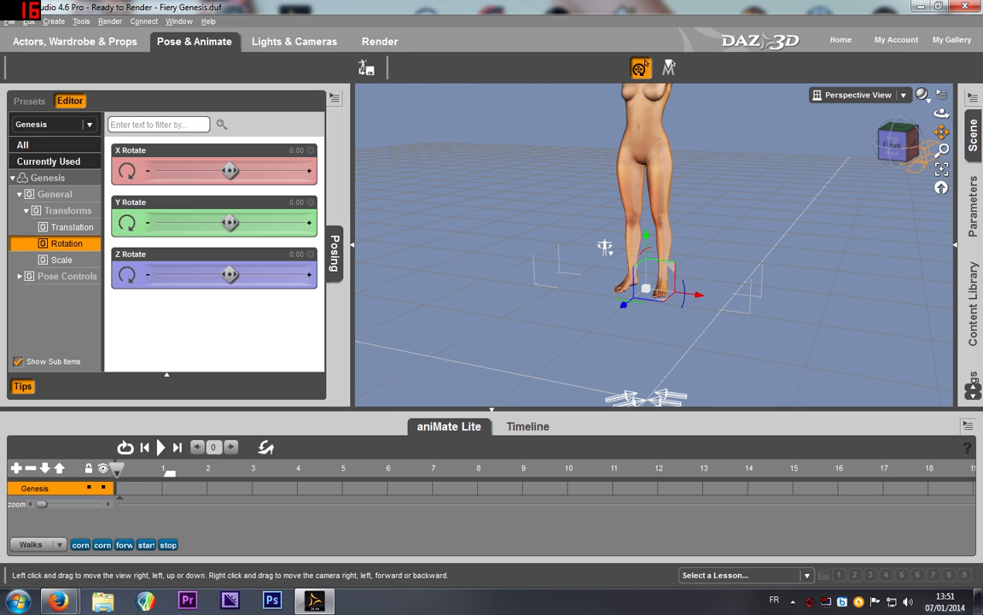
pyautogui.moveTo(941, 130); pyautogui.dragTo(937, 125)
pyautogui.moveTo(584, 299); pyautogui.dragTo(543, 316)
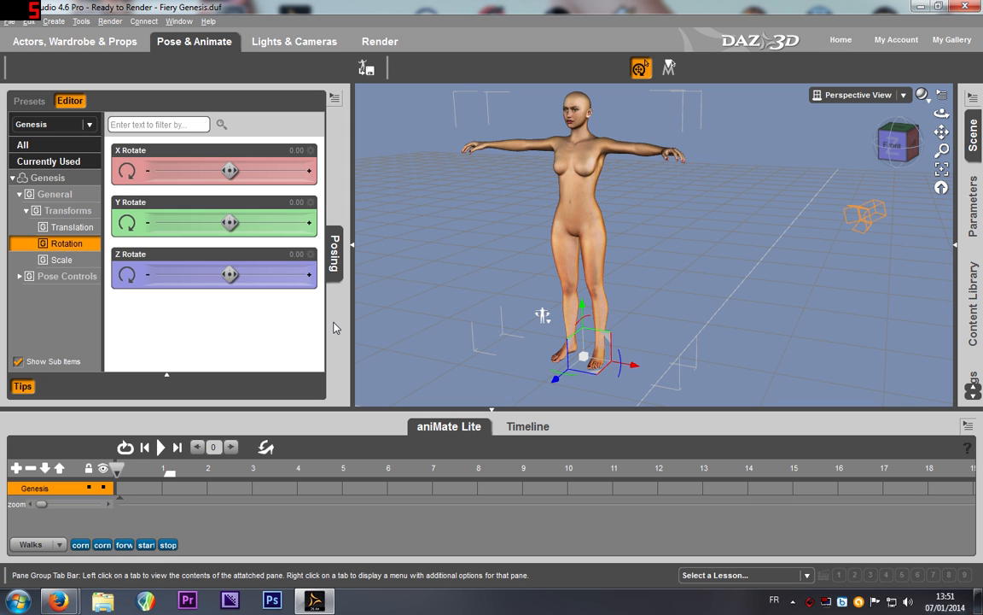
# Step: Switch to the Lights & Cameras workspace and look at the camera list and the Lights editor
pyautogui.click(300, 42)
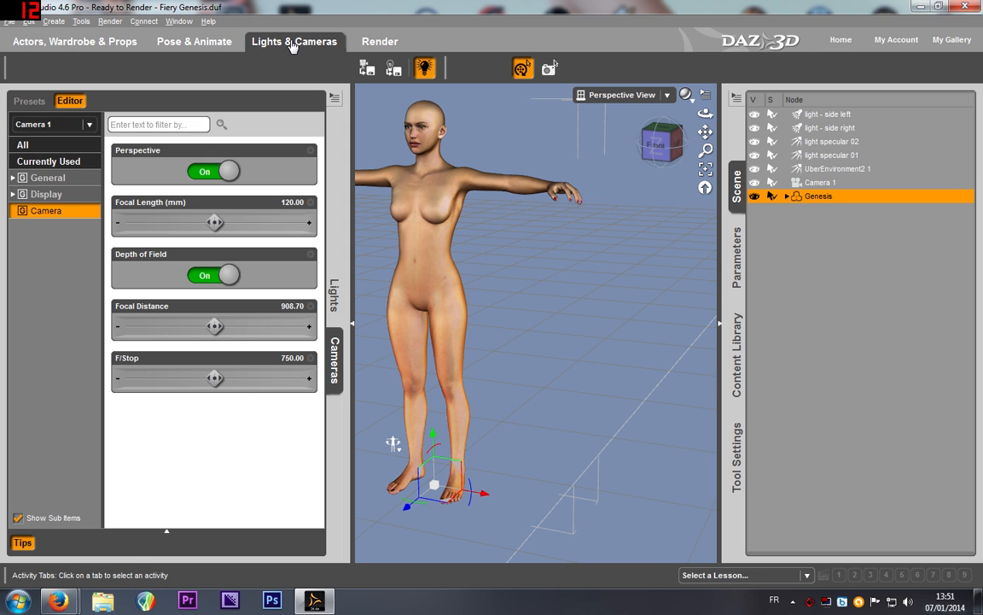
pyautogui.click(34, 124)
pyautogui.click(41, 379)
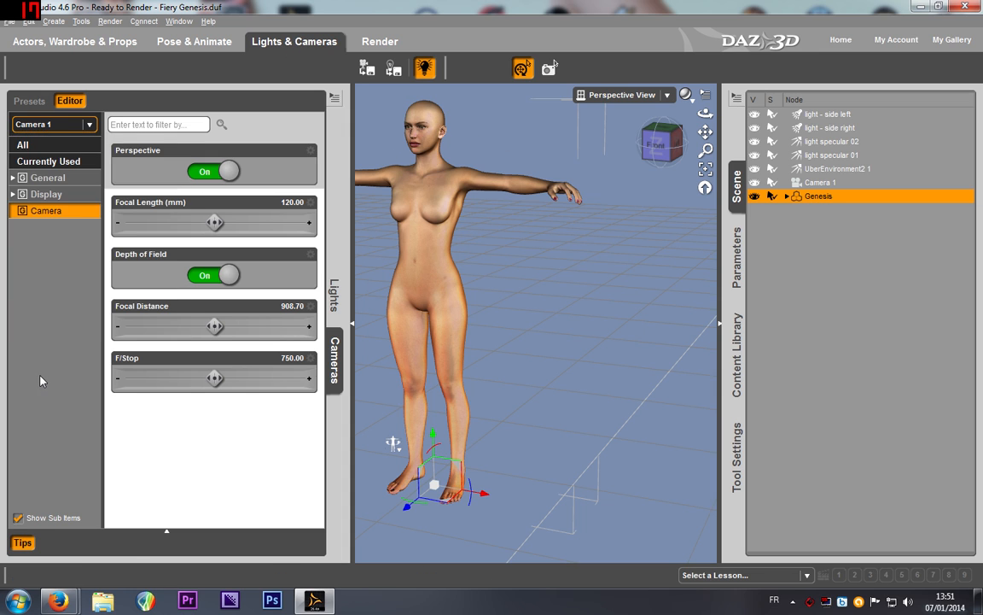
pyautogui.click(42, 378)
pyautogui.click(335, 295)
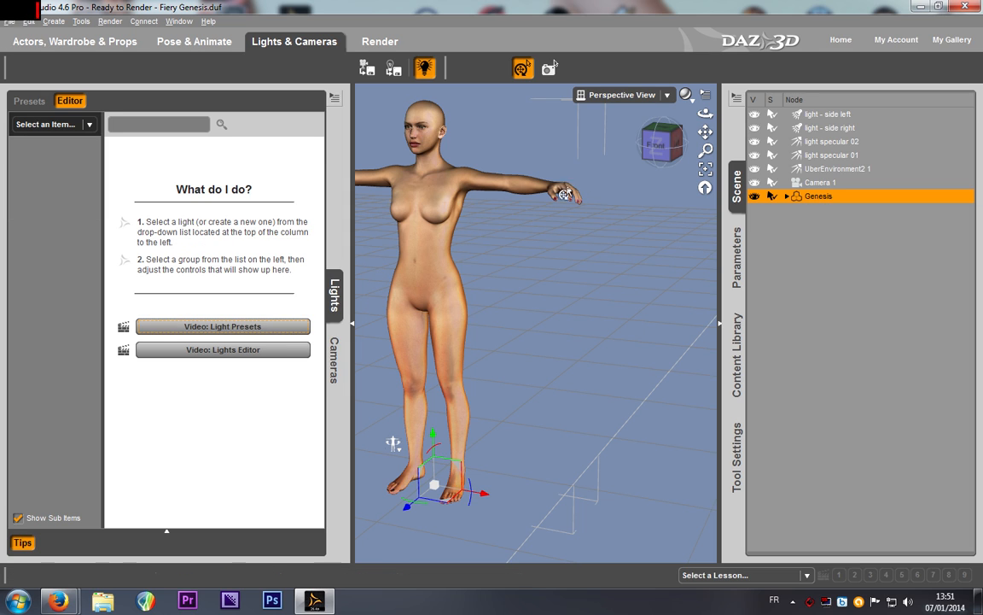
pyautogui.moveTo(659, 144); pyautogui.dragTo(560, 146)
pyautogui.click(659, 147)
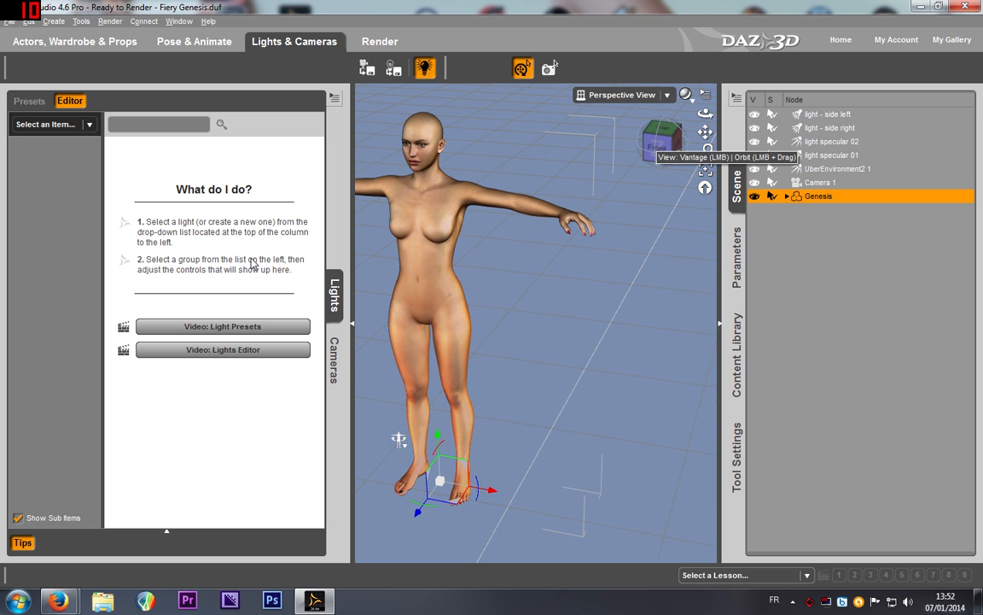
# Step: Examine Camera 1's camera, display and general properties, and the types of objects that can be created
pyautogui.click(334, 359)
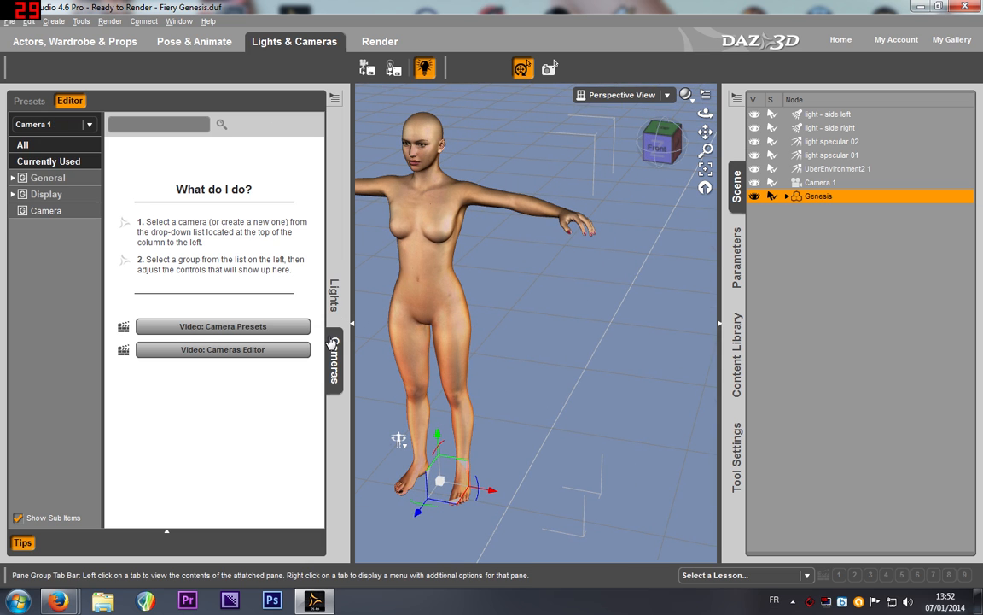
pyautogui.click(75, 214)
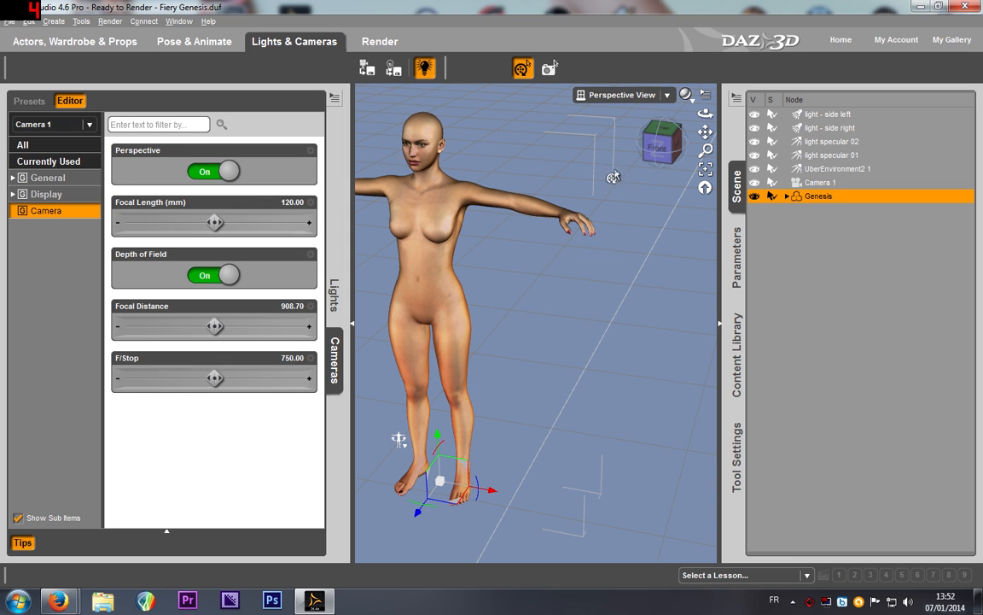
pyautogui.click(656, 148)
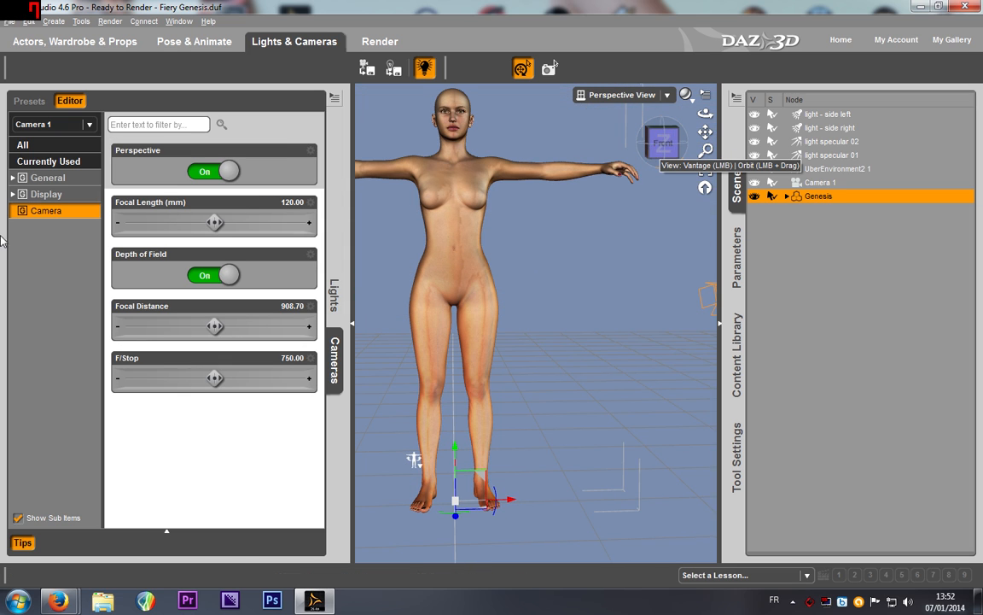
pyautogui.click(48, 194)
pyautogui.scroll(-10, 199, 324)
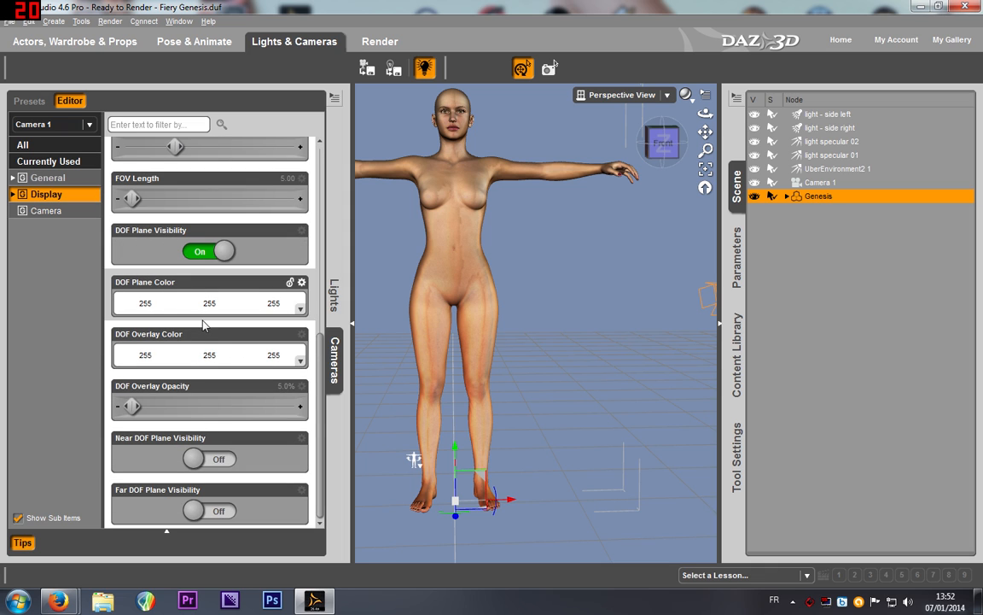
pyautogui.click(58, 179)
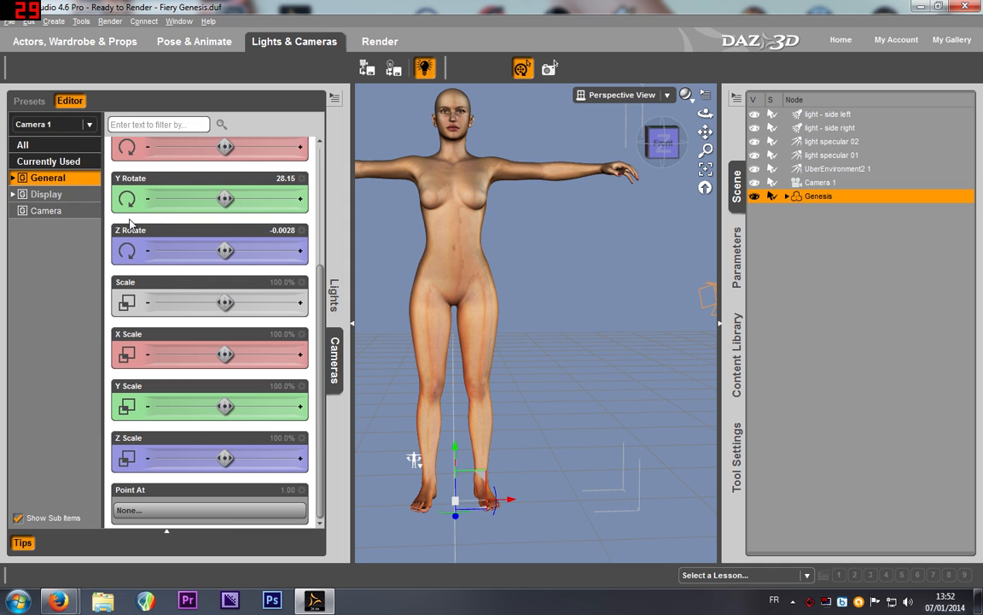
pyautogui.click(85, 212)
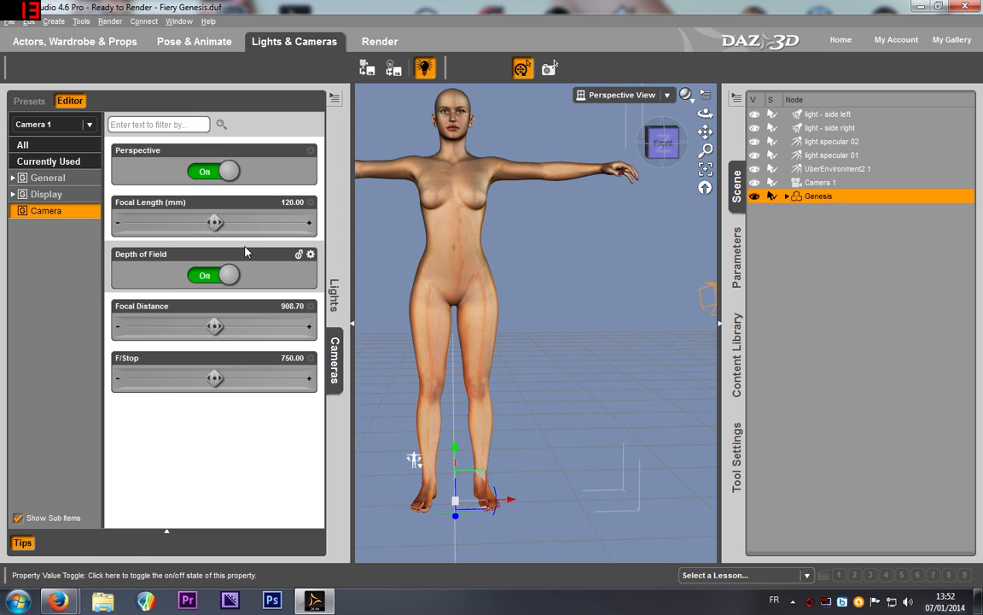
pyautogui.click(54, 21)
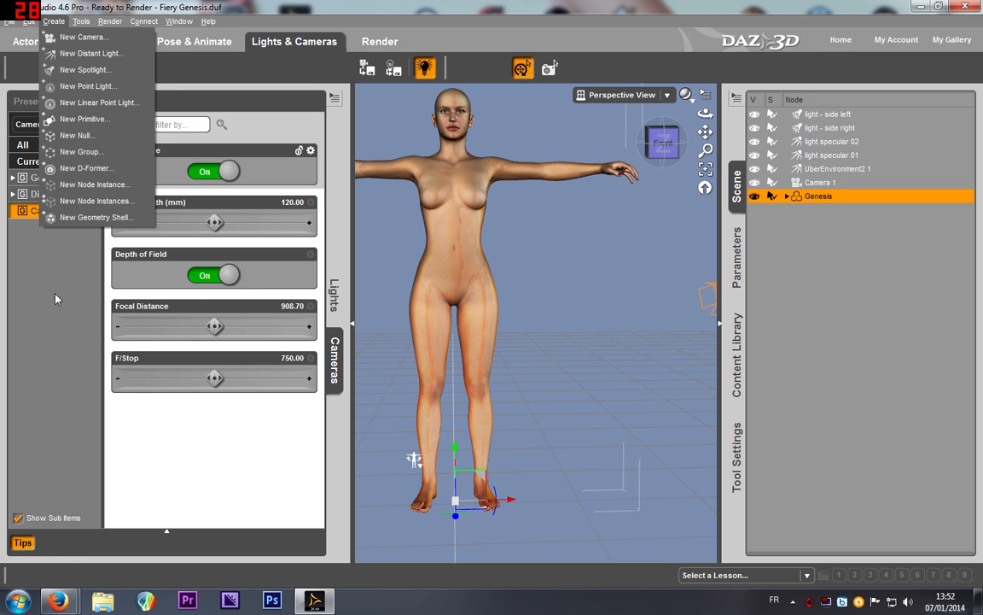
pyautogui.click(51, 264)
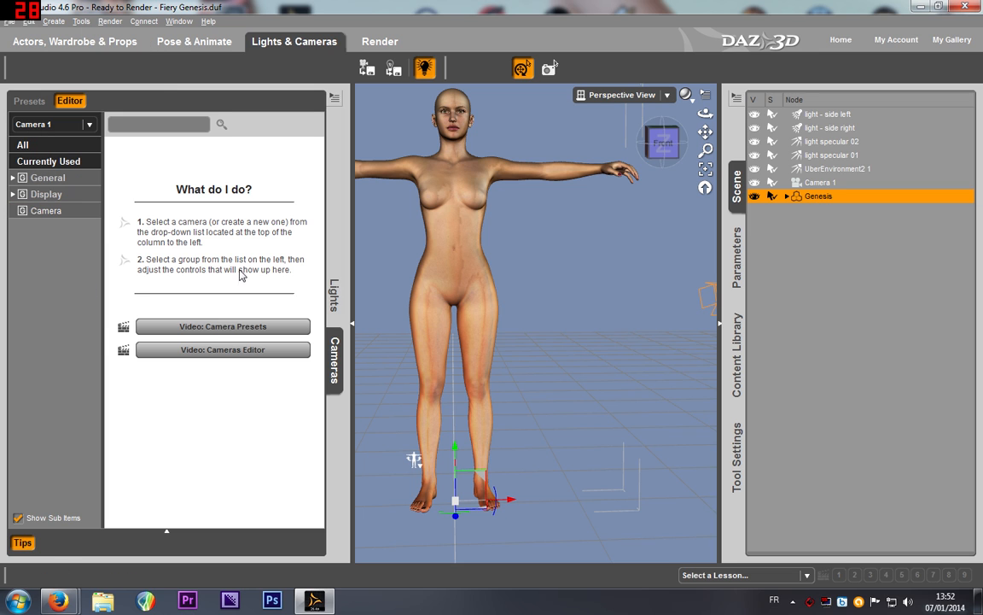
pyautogui.click(53, 210)
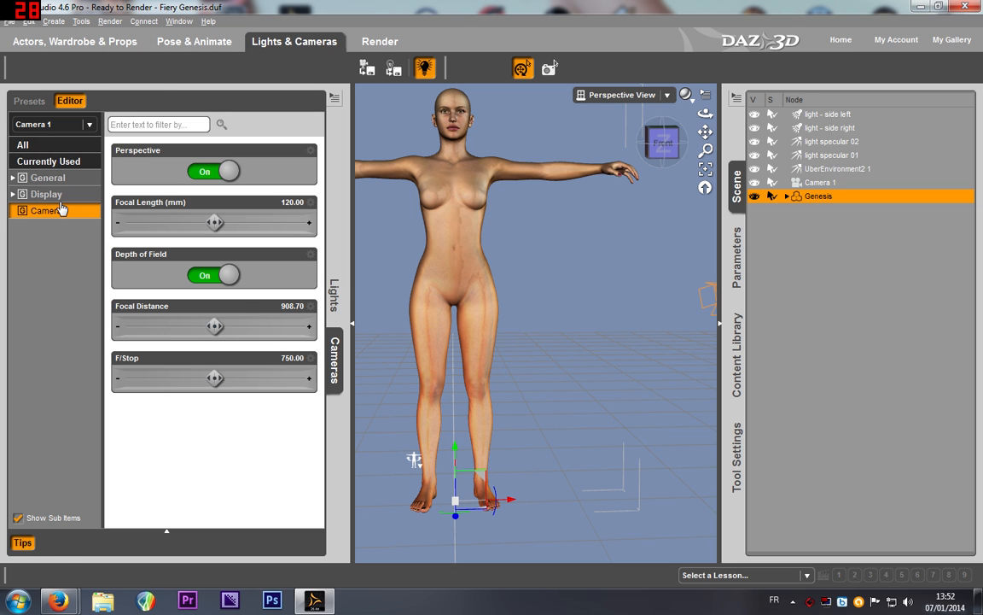
# Step: Demonstrate Camera 1's Depth of Field switch by turning it off and back on
pyautogui.click(224, 277)
pyautogui.click(225, 275)
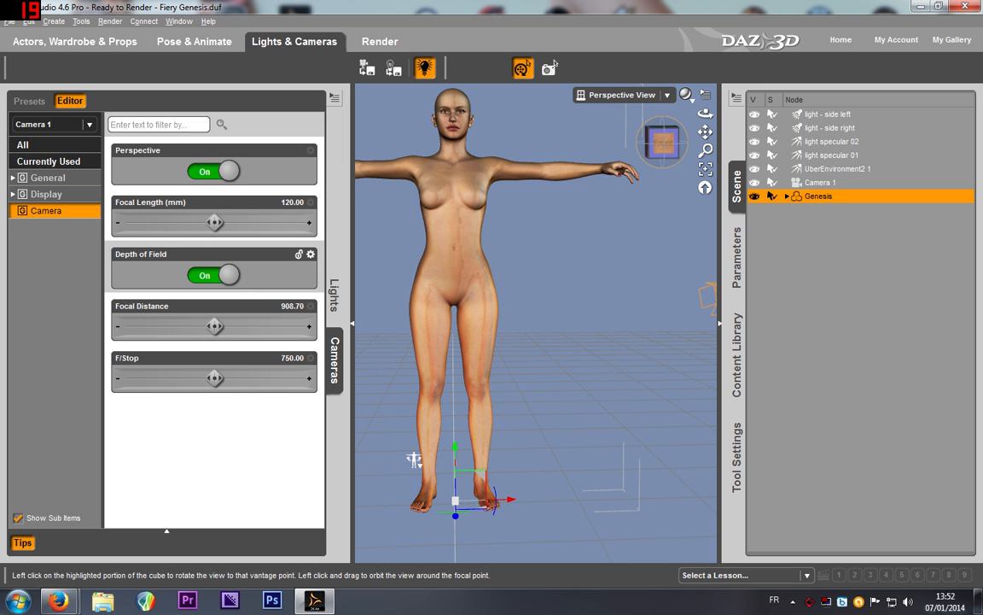
pyautogui.moveTo(663, 142)
pyautogui.mouseDown()
pyautogui.moveTo(598, 124)
pyautogui.moveTo(663, 128)
pyautogui.mouseUp()
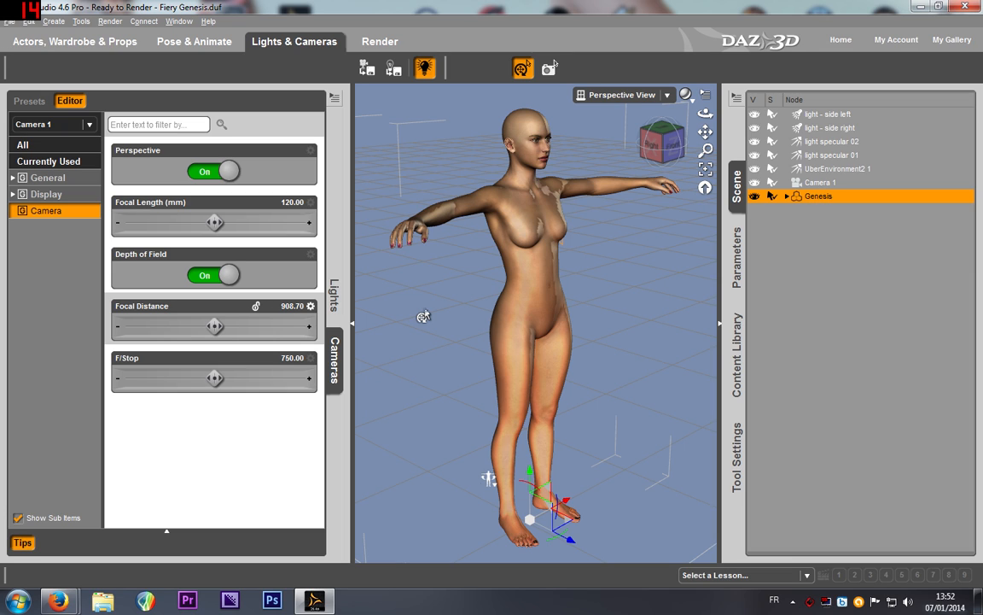
pyautogui.click(213, 275)
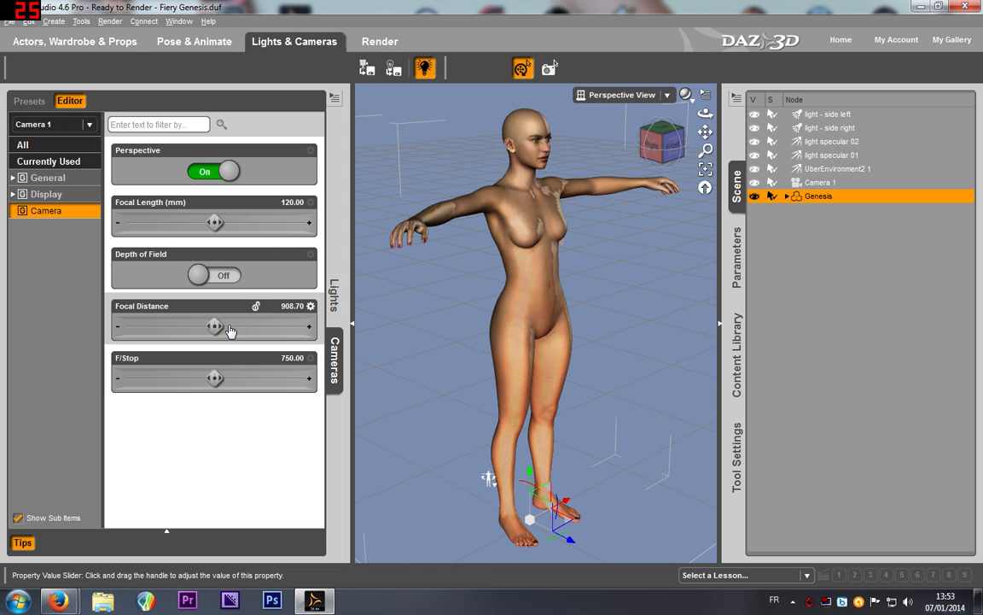
pyautogui.click(214, 275)
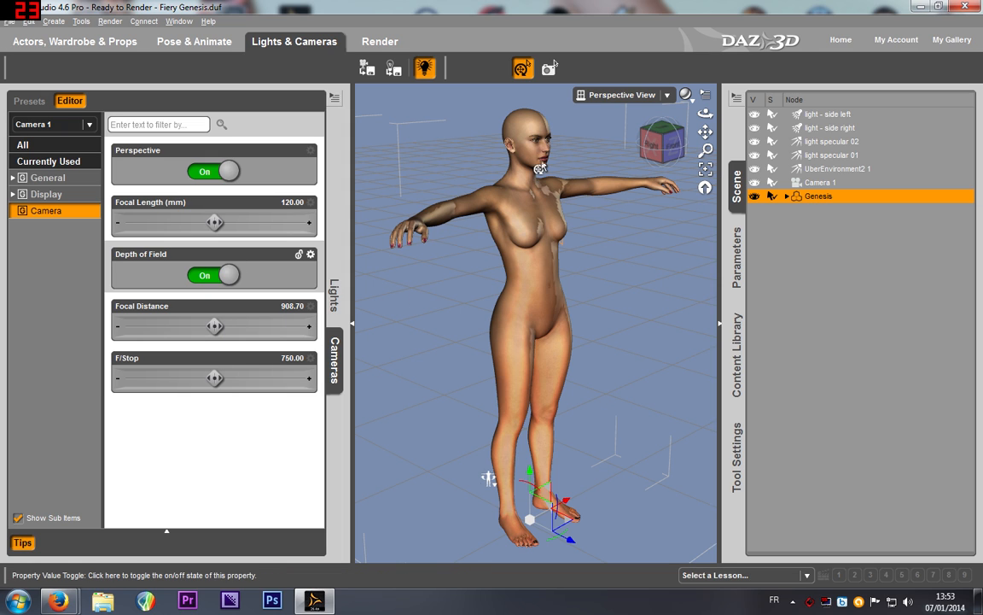
# Step: Select Camera 1 and view its placement relative to the figure from farther away and from the right side
pyautogui.click(77, 124)
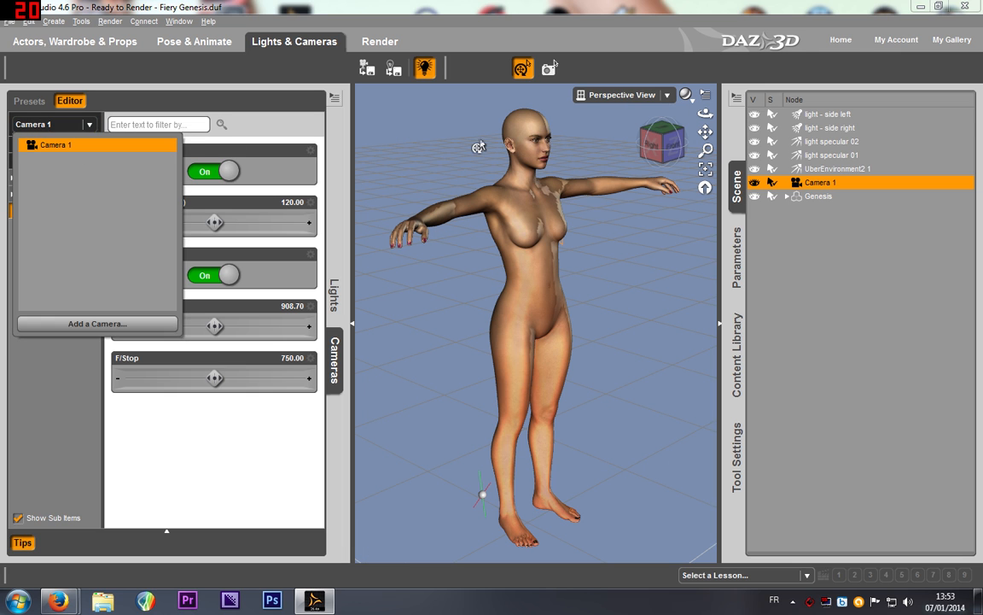
pyautogui.click(744, 130)
pyautogui.scroll(-8, 661, 278)
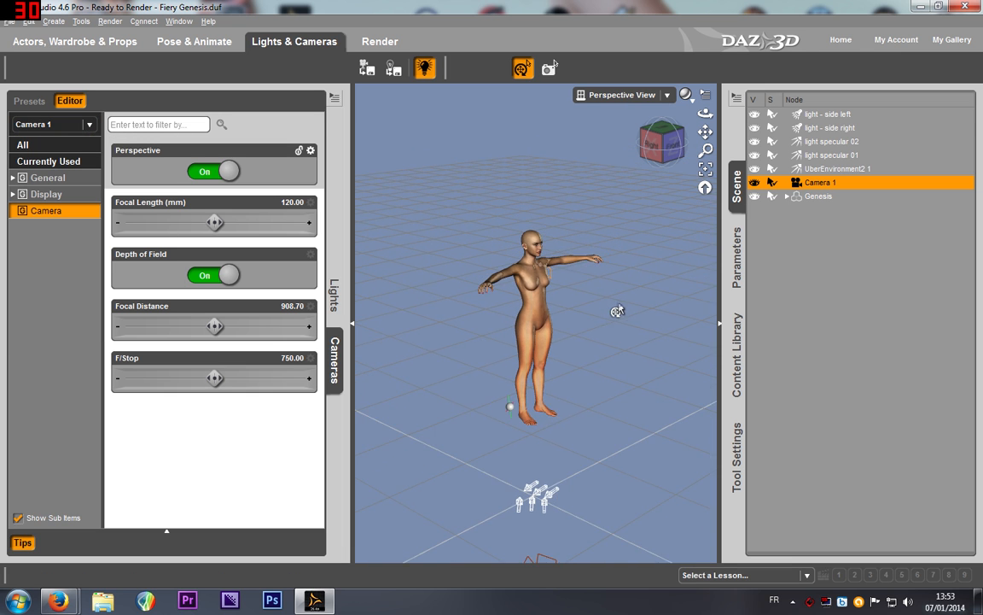
pyautogui.click(653, 143)
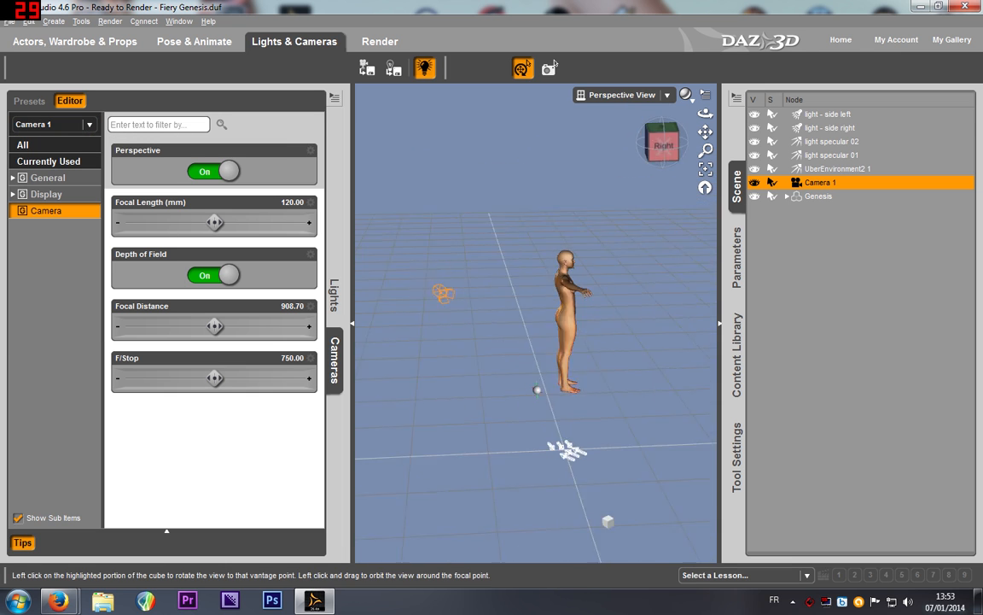
# Step: Move Camera 1 along its viewing axis toward the Genesis figure until its view frame sits just in front of the figure
pyautogui.moveTo(663, 145); pyautogui.dragTo(512, 128)
pyautogui.scroll(-4, 619, 263)
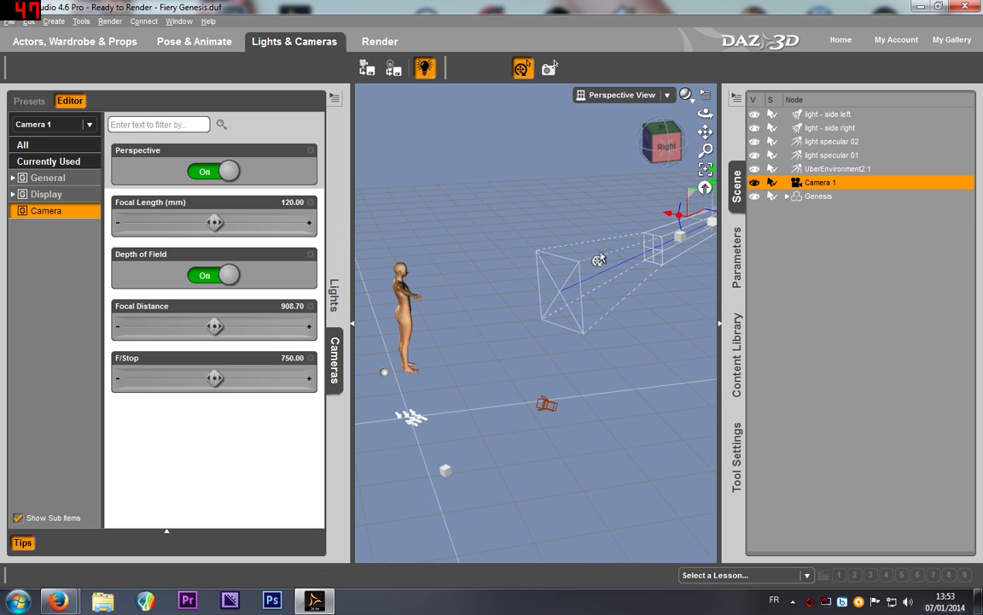
pyautogui.scroll(-3, 600, 260)
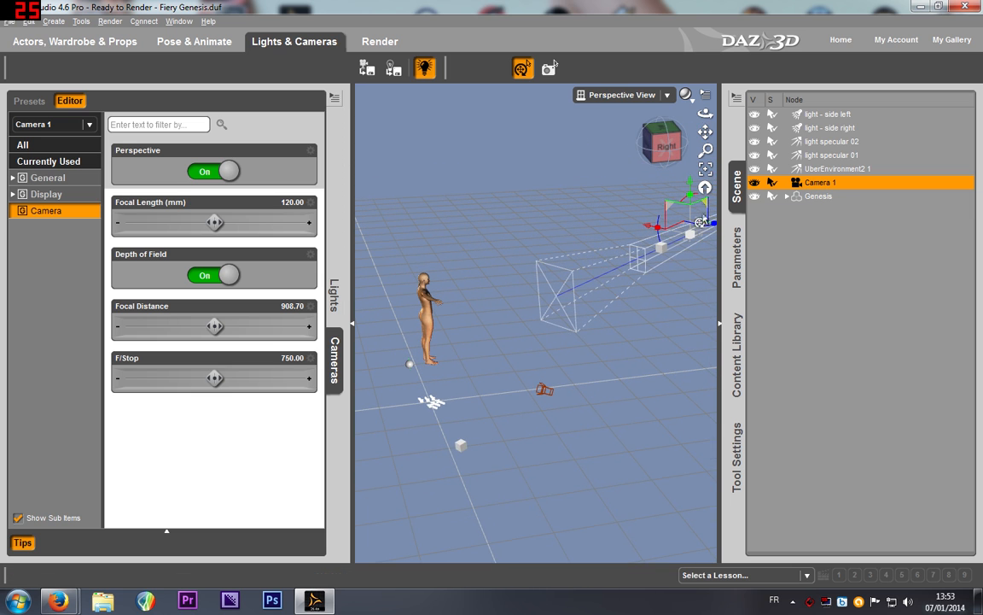
pyautogui.moveTo(702, 220); pyautogui.dragTo(670, 281)
pyautogui.moveTo(705, 131); pyautogui.dragTo(685, 129)
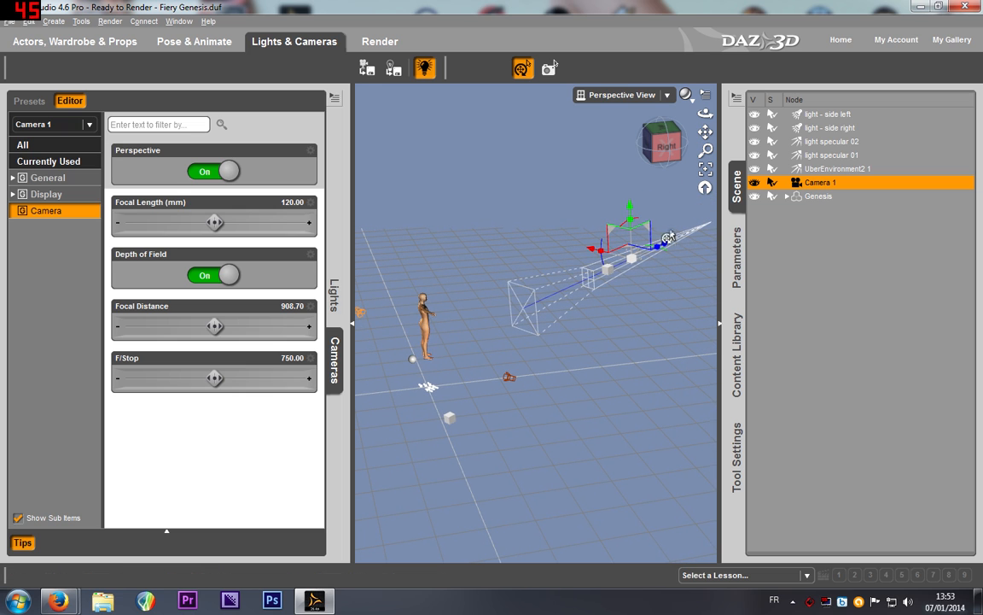
pyautogui.moveTo(665, 251); pyautogui.dragTo(649, 274)
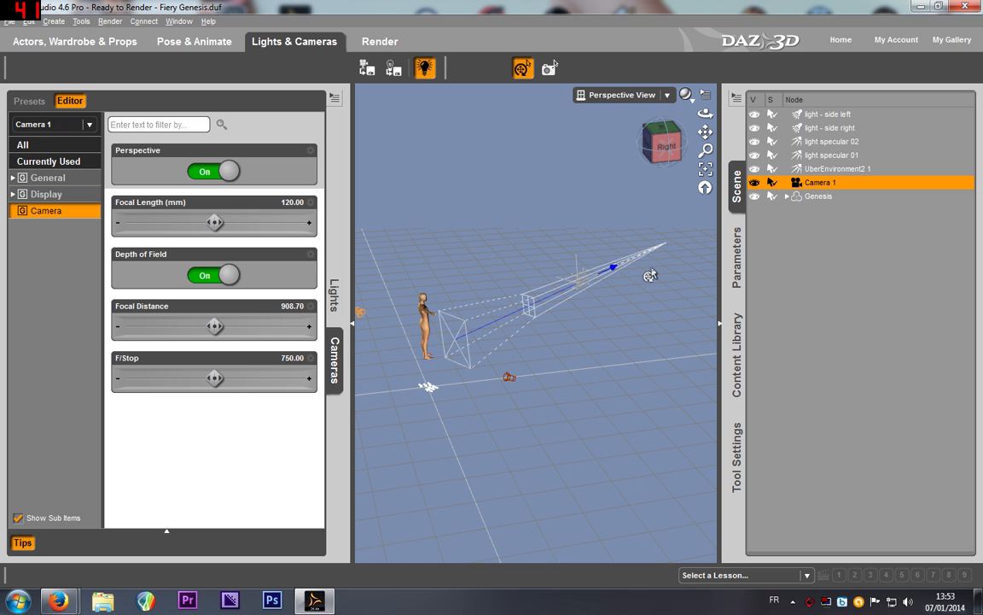
# Step: Reduce Camera 1's focal distance to 592.25 and its F/Stop to 6.32 so the focus range encloses the figure
pyautogui.moveTo(165, 340); pyautogui.dragTo(162, 326)
pyautogui.moveTo(215, 378); pyautogui.dragTo(155, 379)
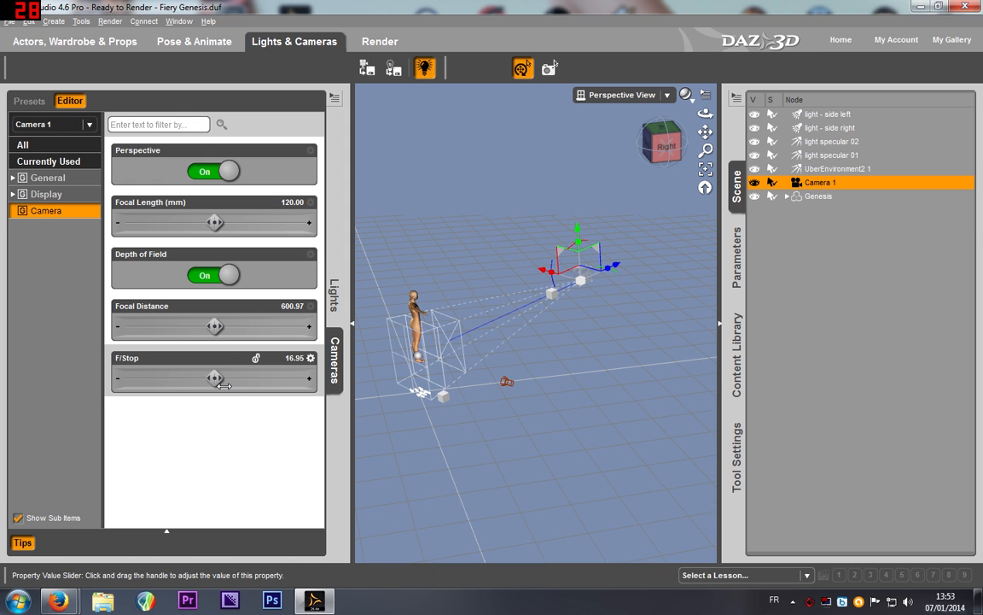
pyautogui.moveTo(215, 378); pyautogui.dragTo(243, 378)
pyautogui.moveTo(248, 379)
pyautogui.mouseDown()
pyautogui.moveTo(256, 378)
pyautogui.moveTo(177, 378)
pyautogui.moveTo(240, 378)
pyautogui.mouseUp()
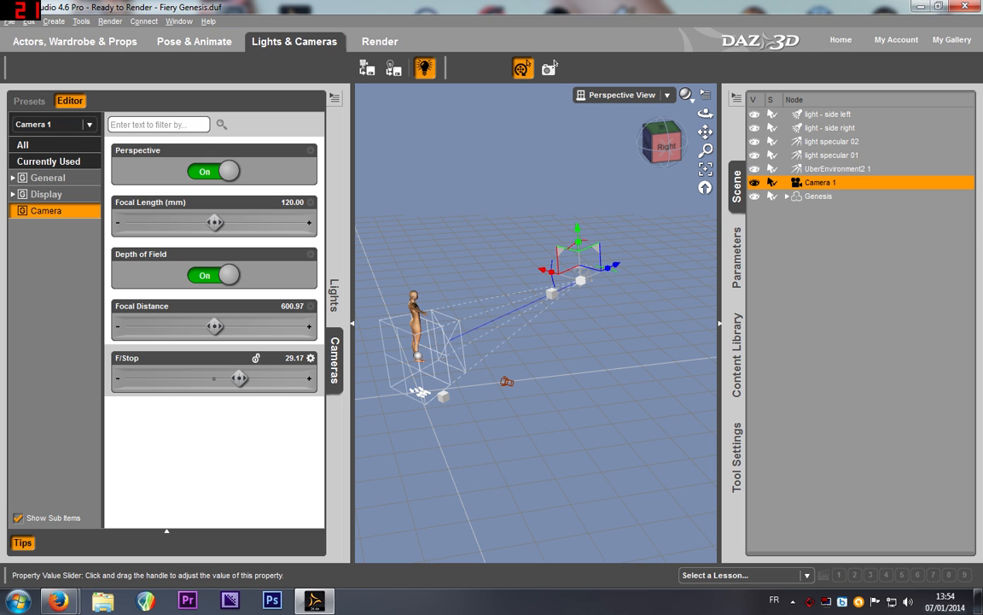
pyautogui.moveTo(240, 378); pyautogui.dragTo(215, 378)
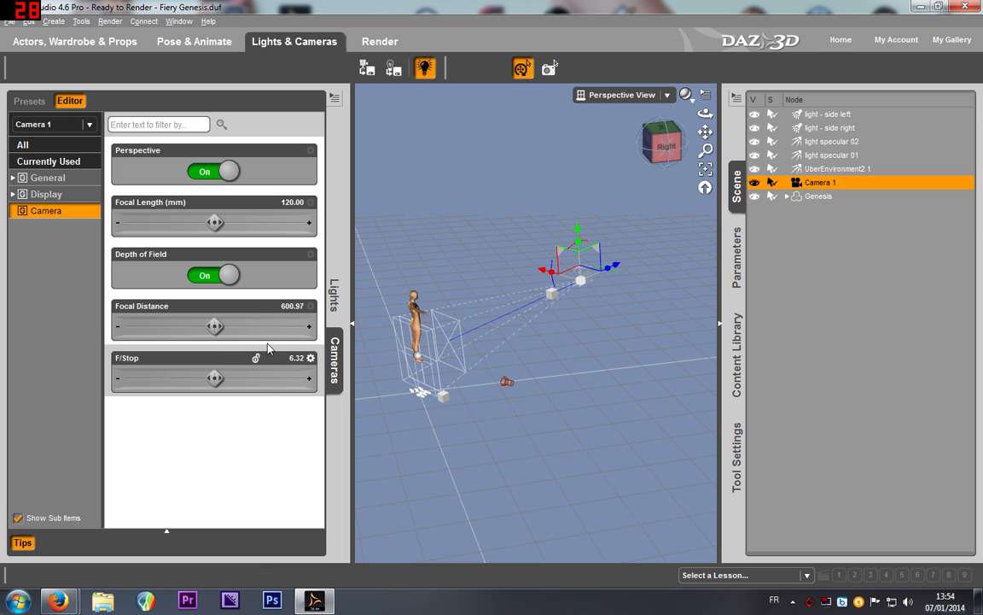
pyautogui.moveTo(214, 326)
pyautogui.mouseDown()
pyautogui.moveTo(258, 327)
pyautogui.moveTo(179, 326)
pyautogui.moveTo(215, 326)
pyautogui.mouseUp()
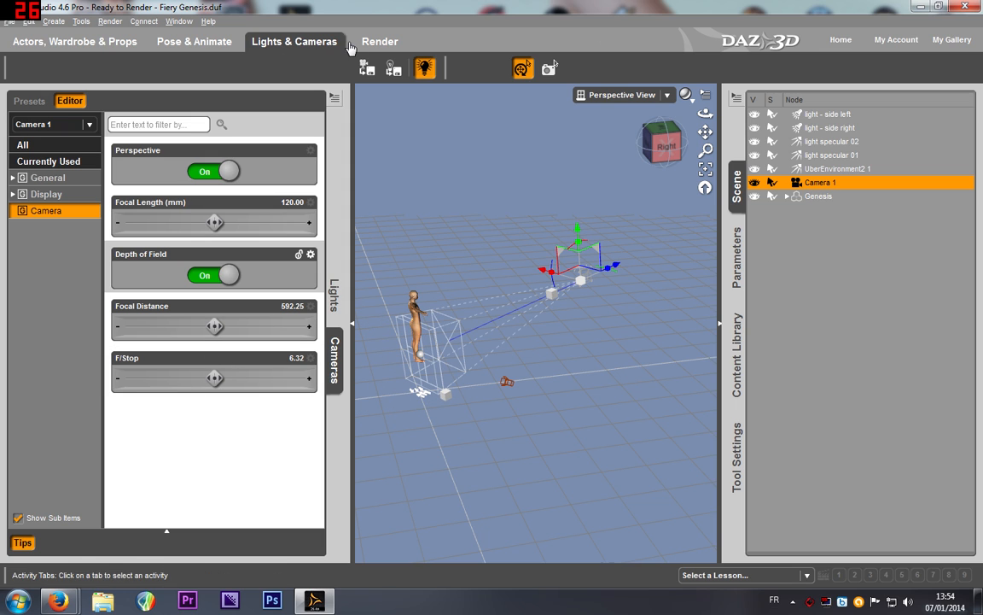
# Step: Create a new camera named Camera 2 with the default settings applied
pyautogui.click(28, 21)
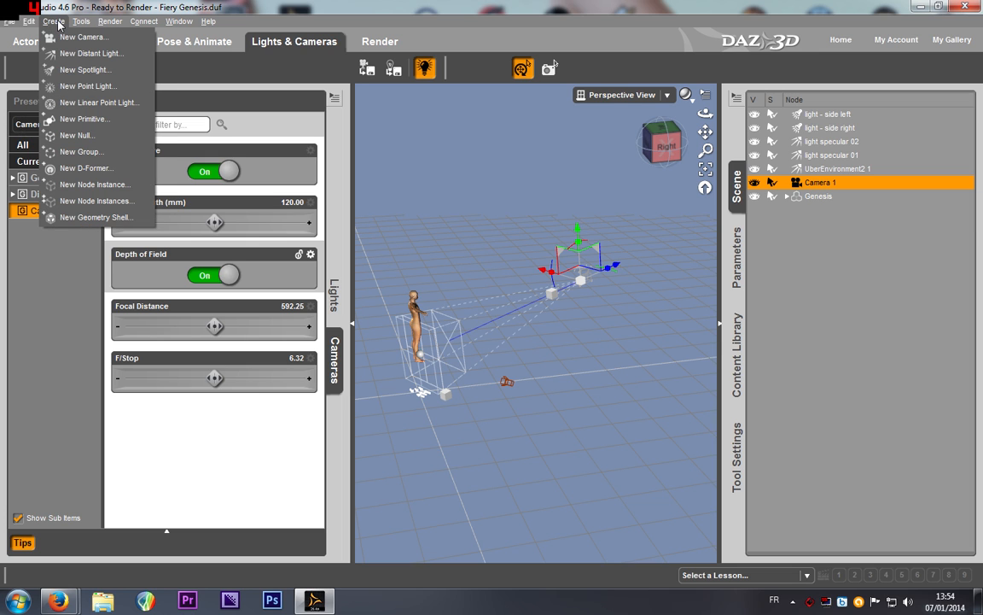
pyautogui.moveTo(81, 24)
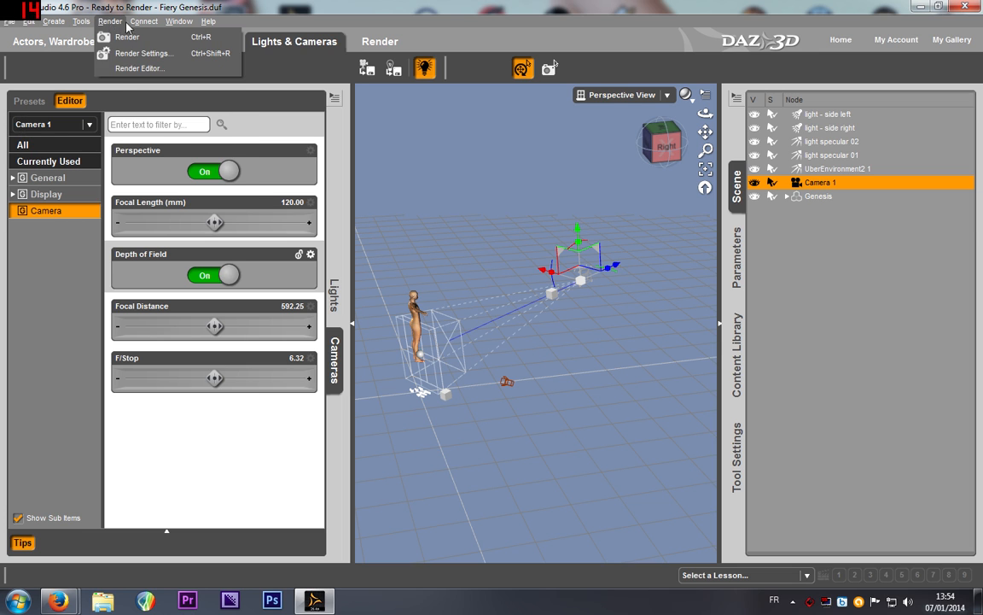
pyautogui.moveTo(196, 21)
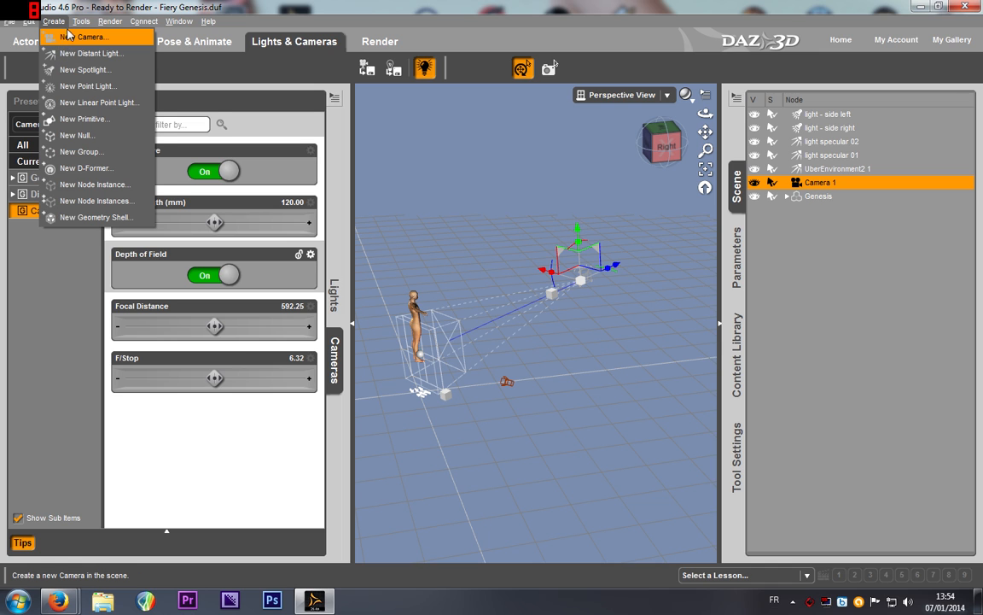
pyautogui.click(65, 36)
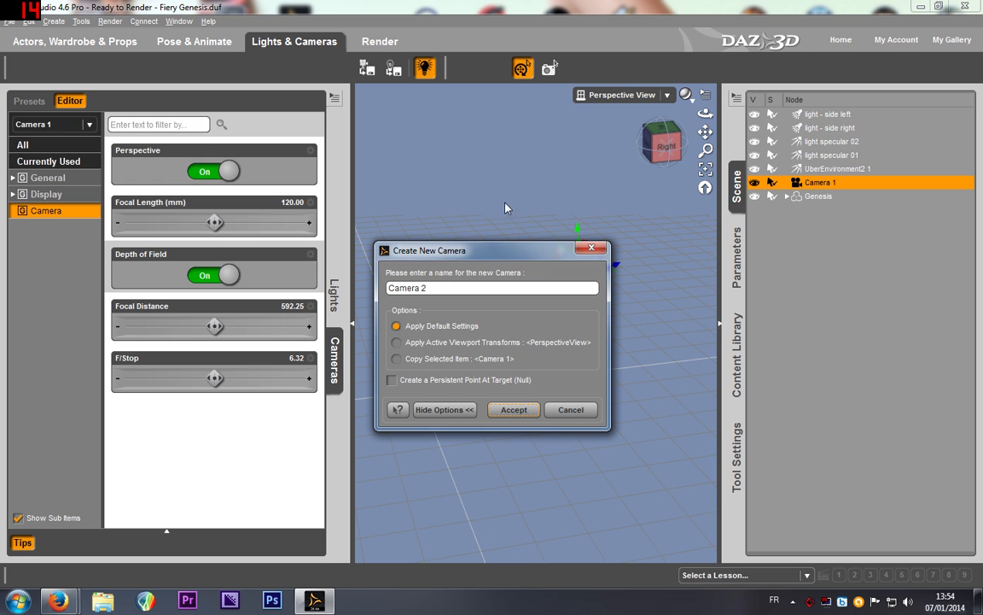
pyautogui.click(399, 342)
pyautogui.click(465, 359)
pyautogui.moveTo(478, 252); pyautogui.dragTo(505, 356)
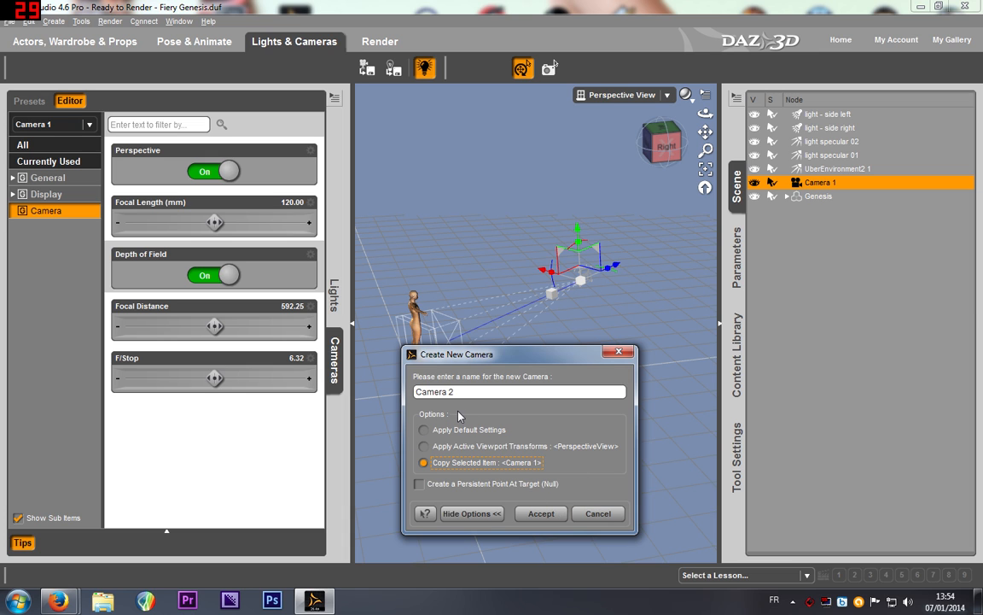
pyautogui.click(423, 430)
pyautogui.click(544, 512)
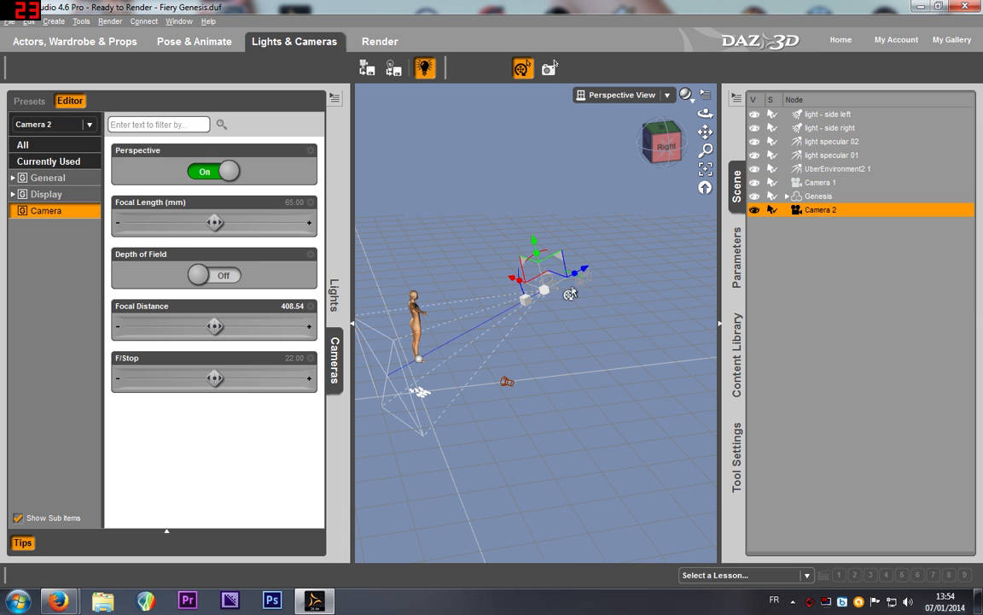
# Step: Examine the creatable object types and the shapes offered for a new primitive, without creating one
pyautogui.moveTo(503, 154); pyautogui.dragTo(526, 139)
pyautogui.click(53, 21)
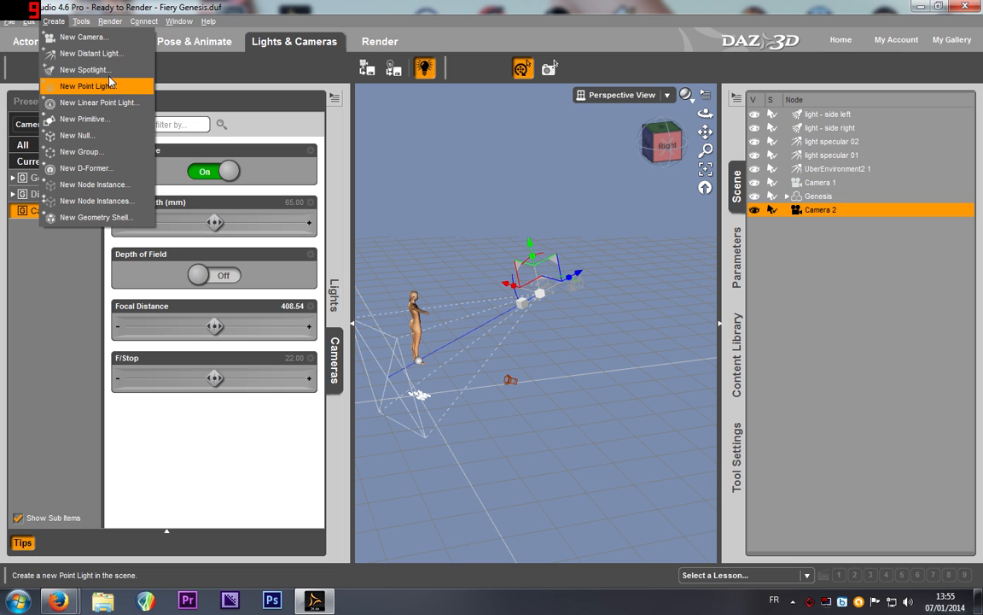
pyautogui.click(82, 118)
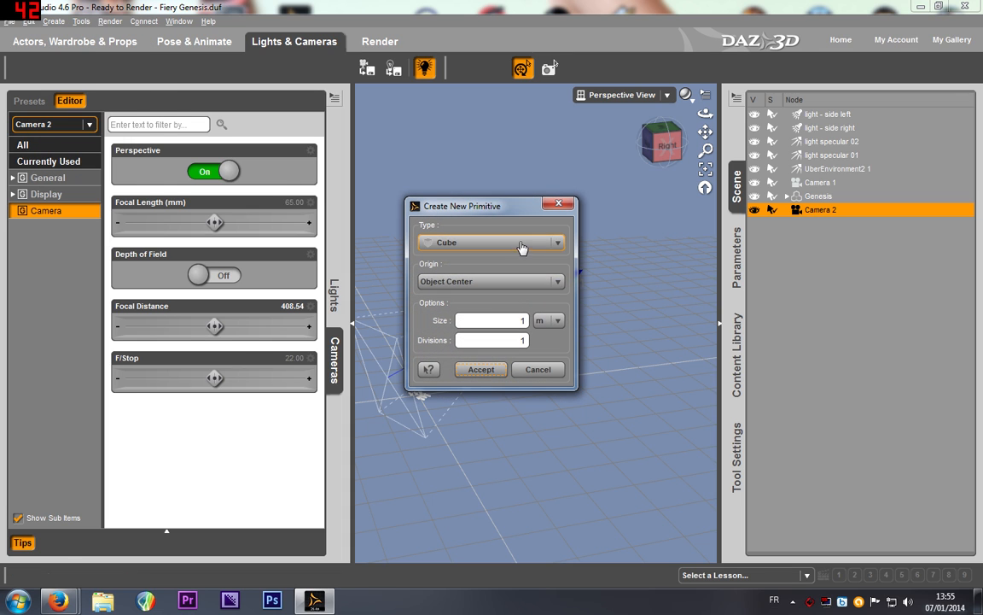
pyautogui.click(522, 245)
pyautogui.click(523, 245)
pyautogui.click(522, 243)
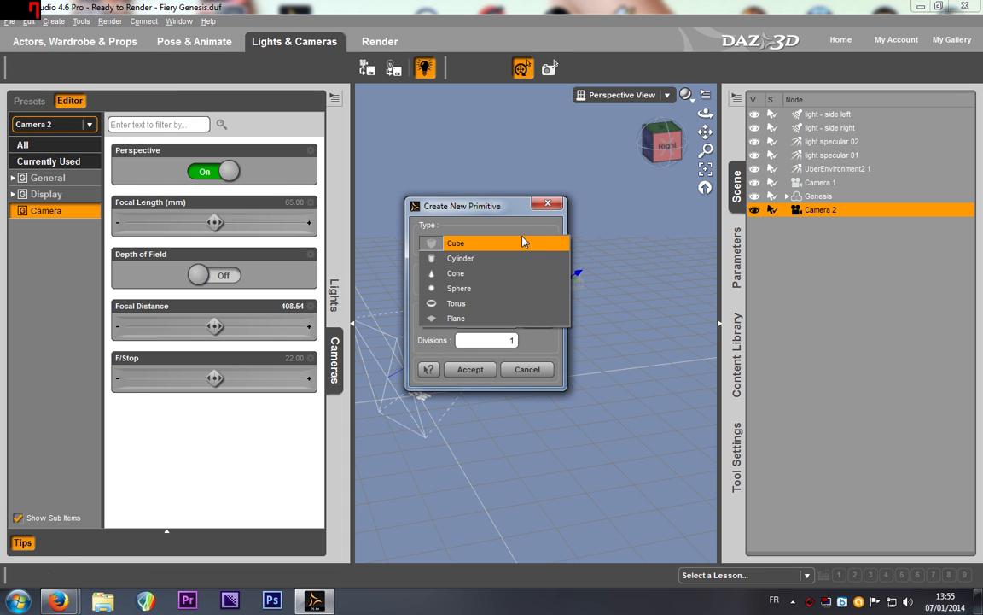
pyautogui.click(528, 225)
pyautogui.click(517, 243)
pyautogui.click(473, 243)
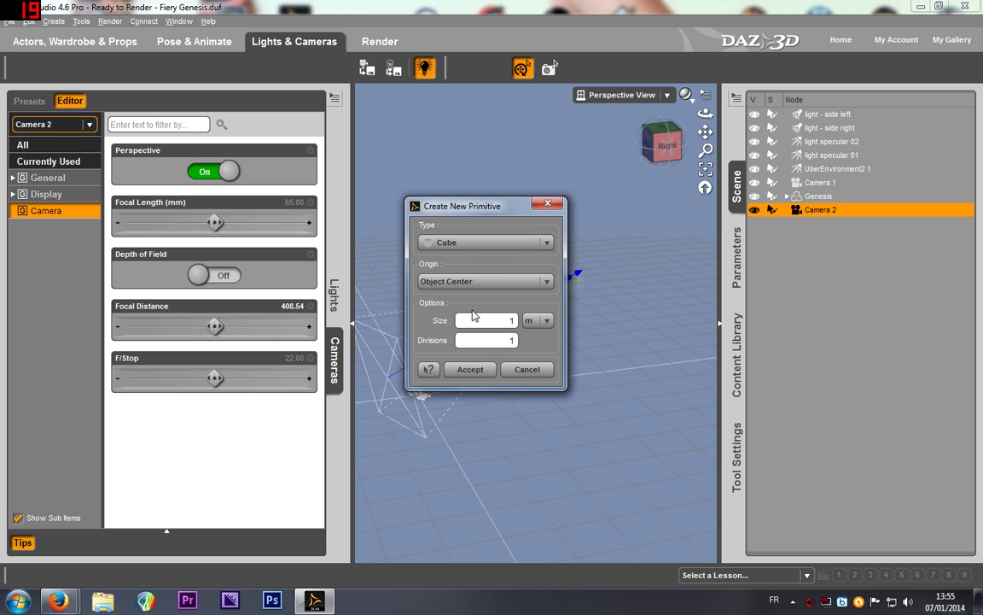
pyautogui.click(528, 247)
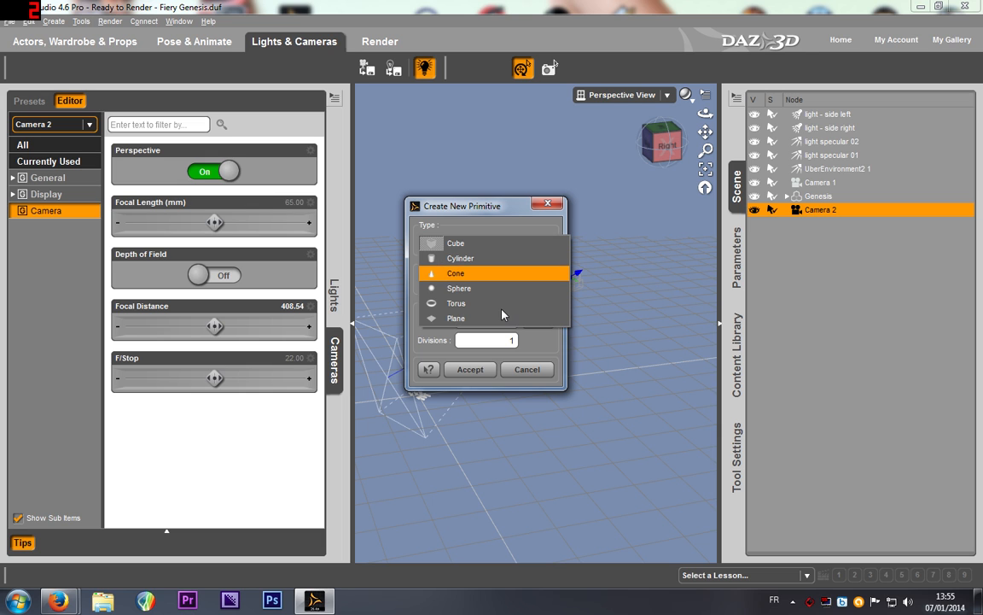
pyautogui.click(527, 371)
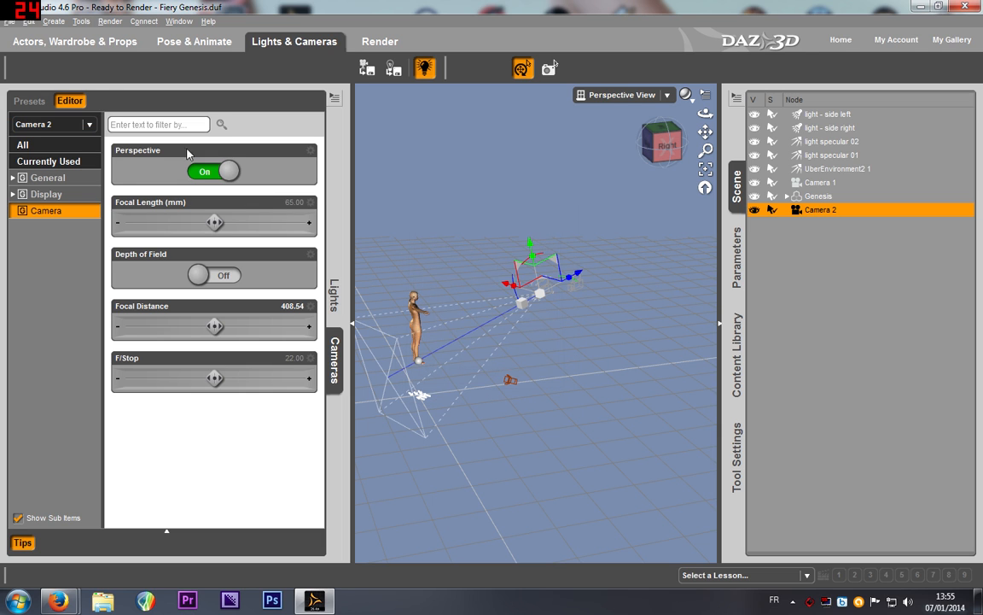
pyautogui.click(53, 21)
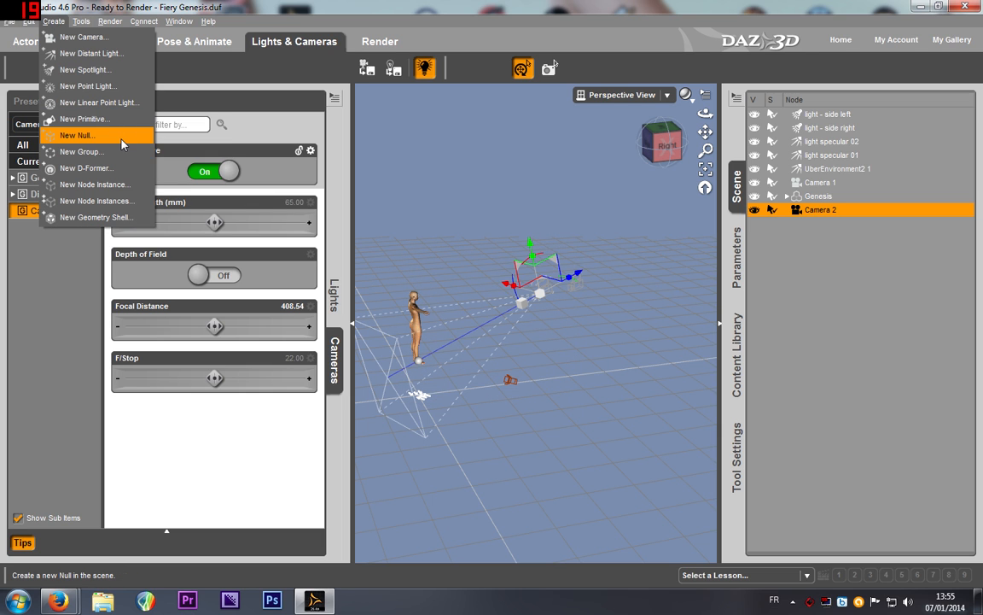
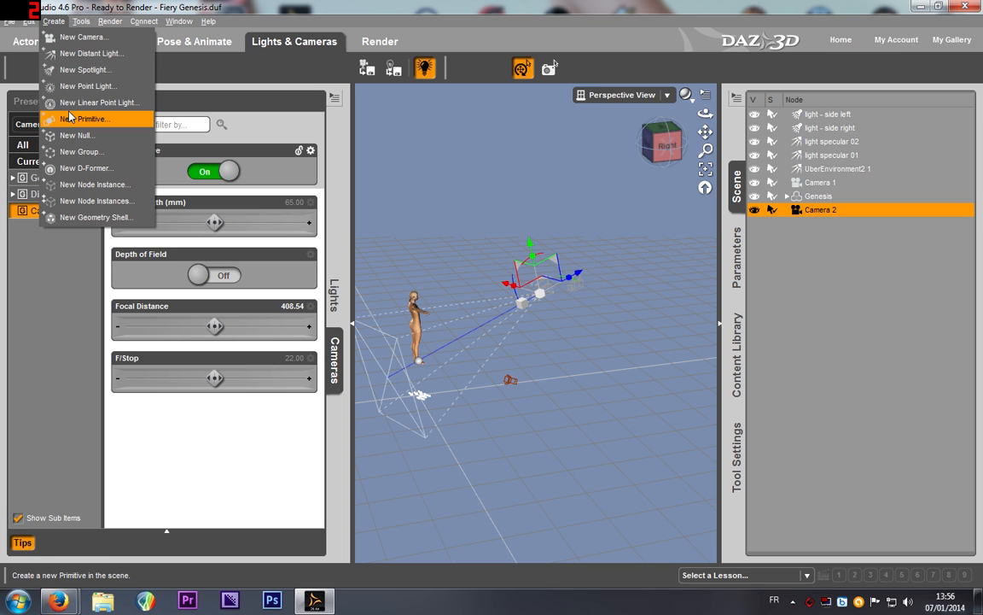
pyautogui.click(75, 118)
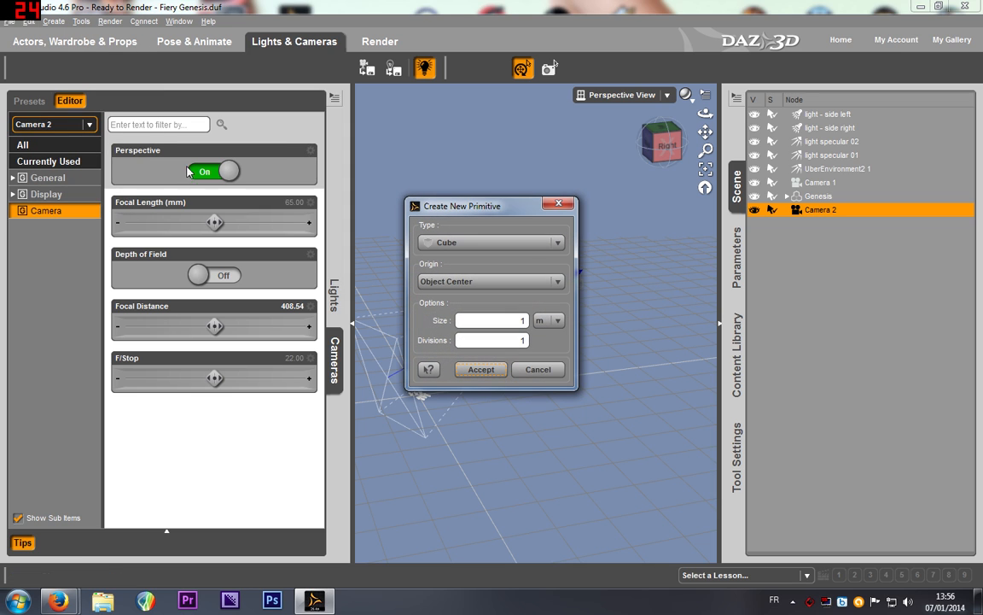
pyautogui.click(537, 369)
# Step: Create a new group named Group 1 from the selected Camera 2
pyautogui.click(53, 21)
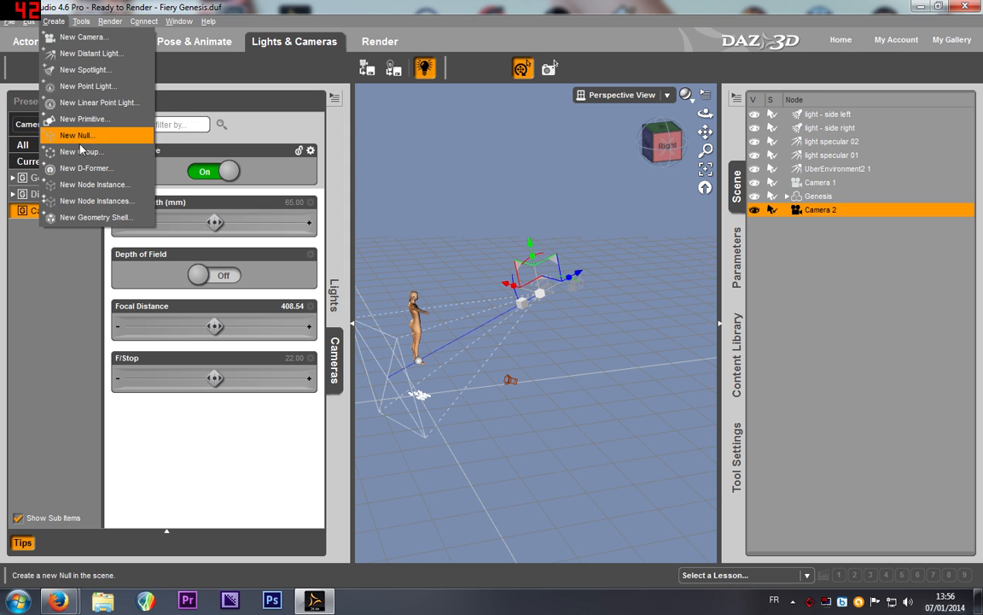
pyautogui.click(81, 151)
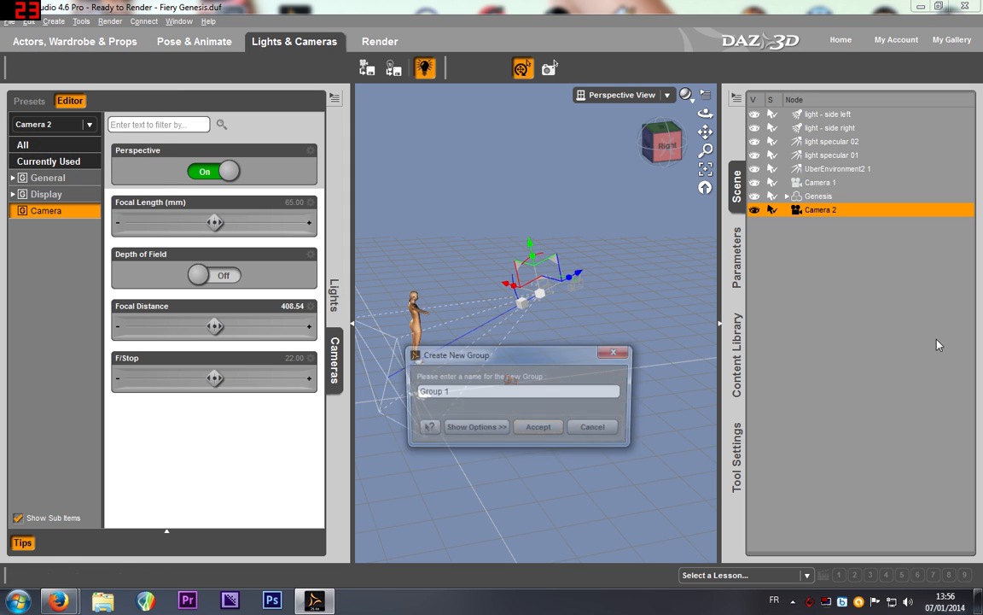
pyautogui.click(540, 431)
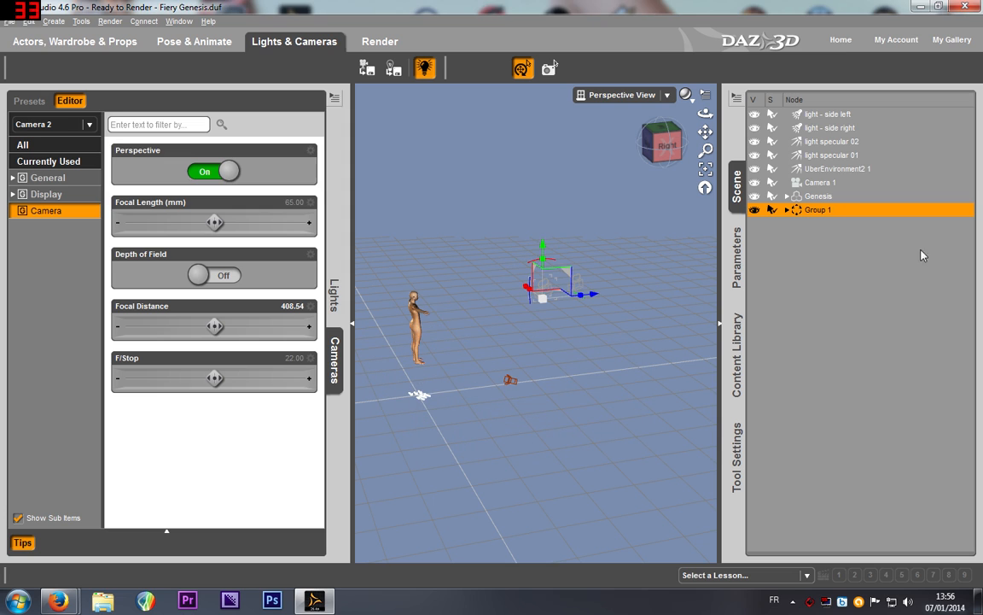
# Step: Expand Group 1 in the scene list and move Camera 1 into it alongside Camera 2
pyautogui.click(816, 197)
pyautogui.click(817, 182)
pyautogui.click(787, 210)
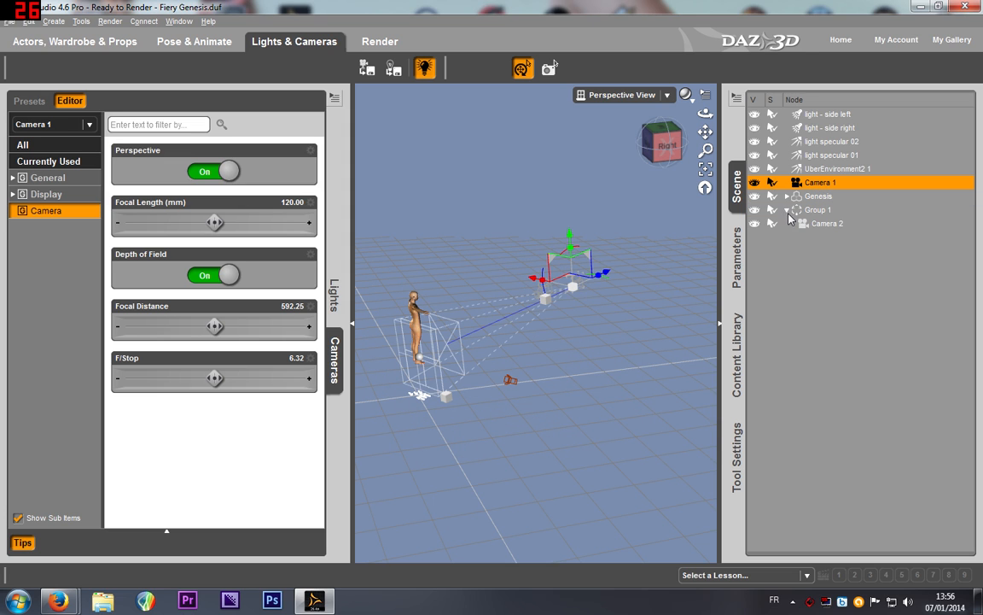
pyautogui.click(825, 223)
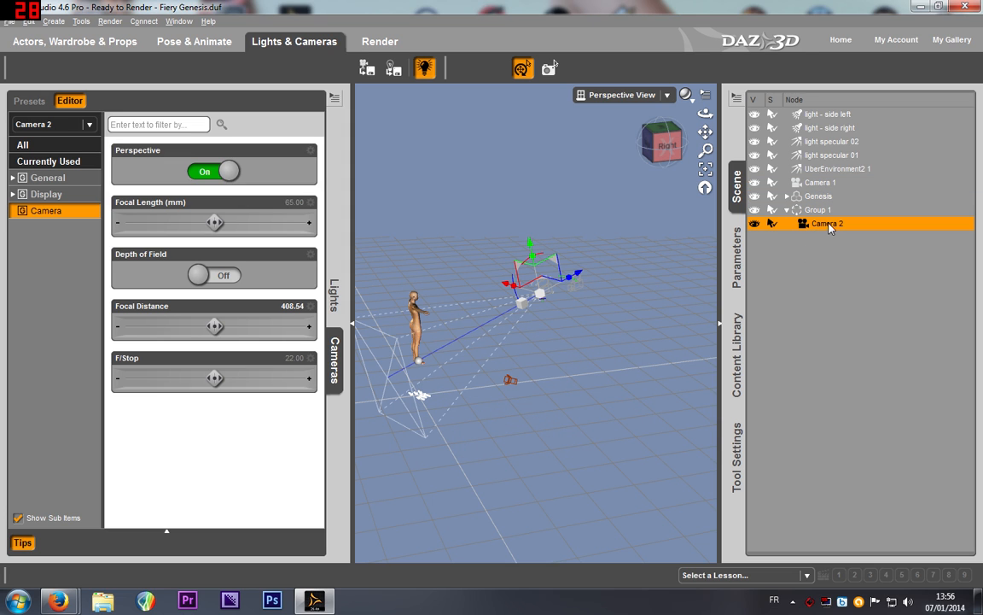
pyautogui.moveTo(817, 182); pyautogui.dragTo(824, 205)
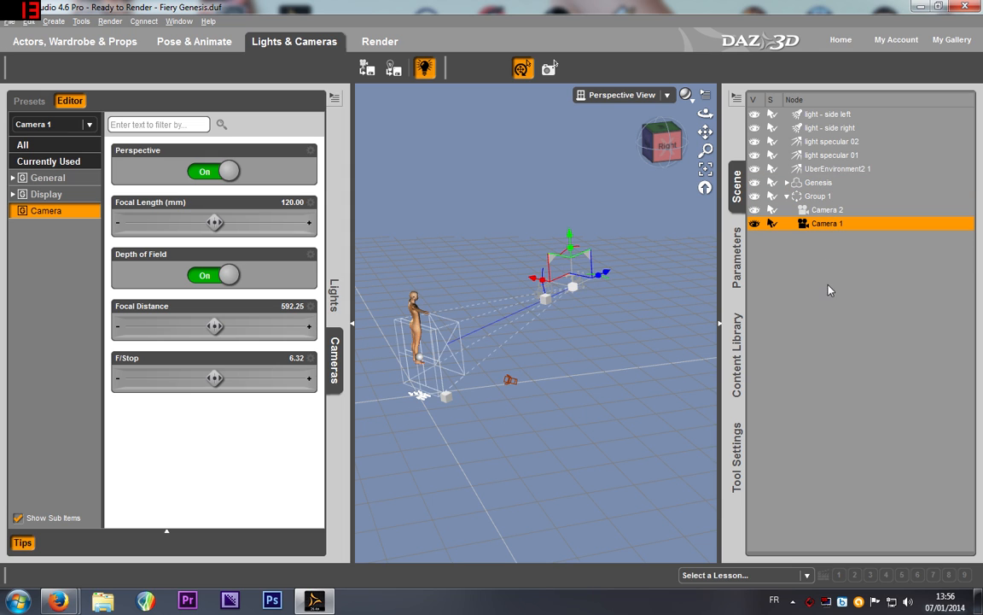
# Step: Collapse Group 1 and demonstrate its visibility switch by hiding and showing the grouped cameras several times
pyautogui.click(787, 197)
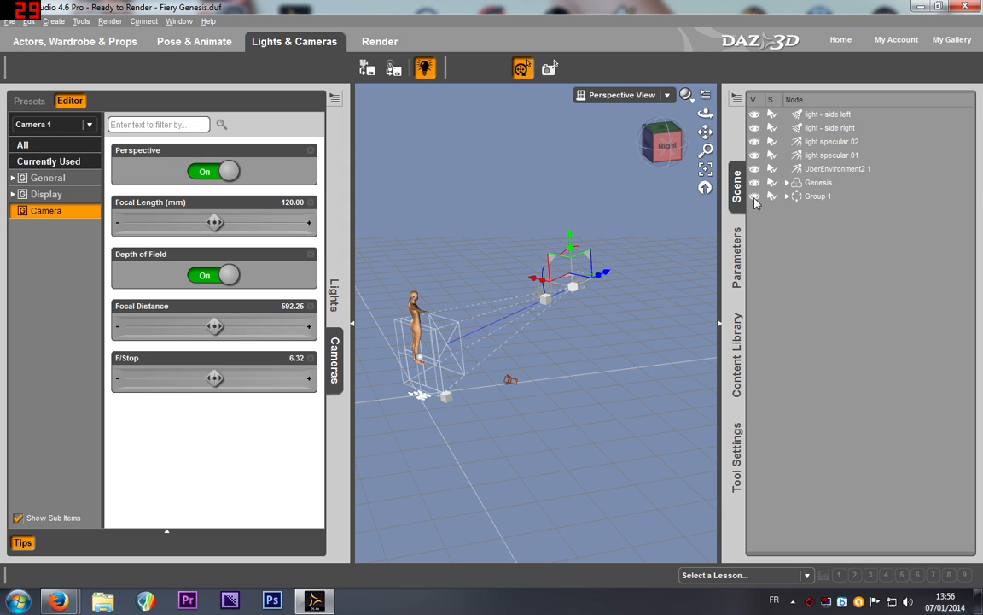
pyautogui.click(754, 197)
pyautogui.click(754, 197)
pyautogui.click(755, 197)
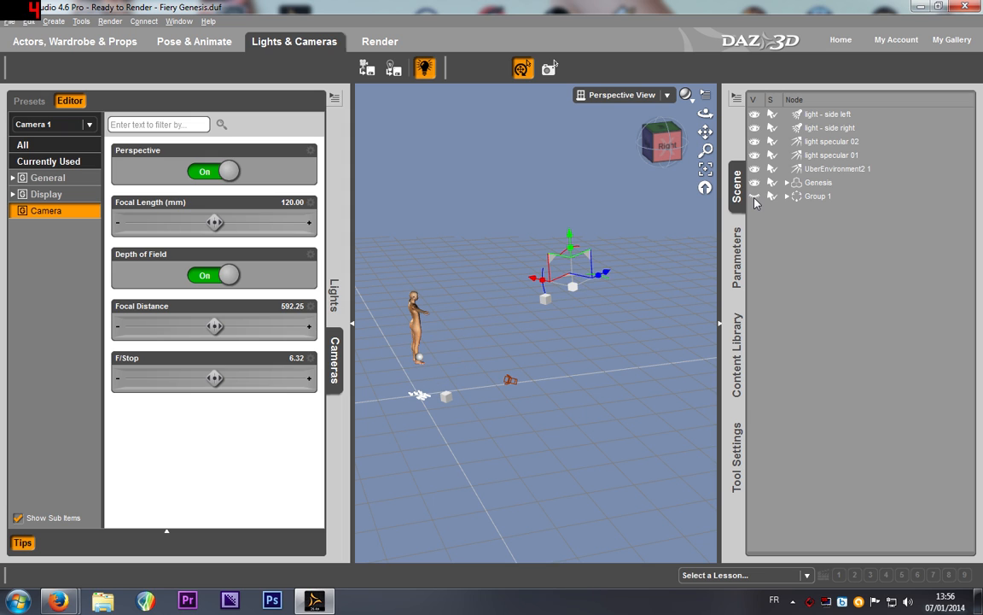
pyautogui.click(755, 198)
pyautogui.click(756, 197)
pyautogui.click(756, 197)
pyautogui.click(757, 197)
pyautogui.click(755, 197)
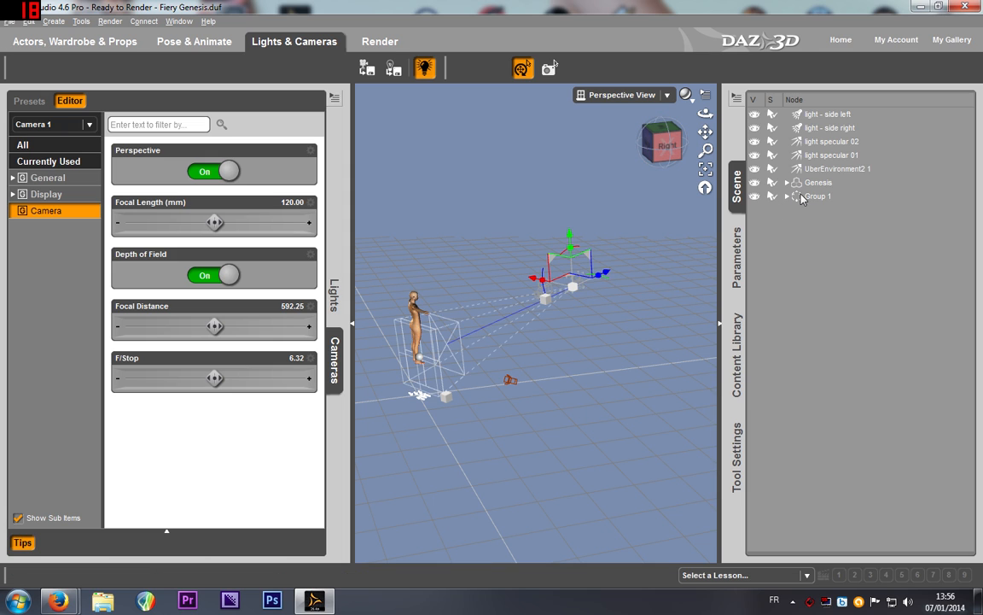
# Step: Look at the cameras inside Group 1 and at the group as a whole, collapse it and clear the selection
pyautogui.click(786, 196)
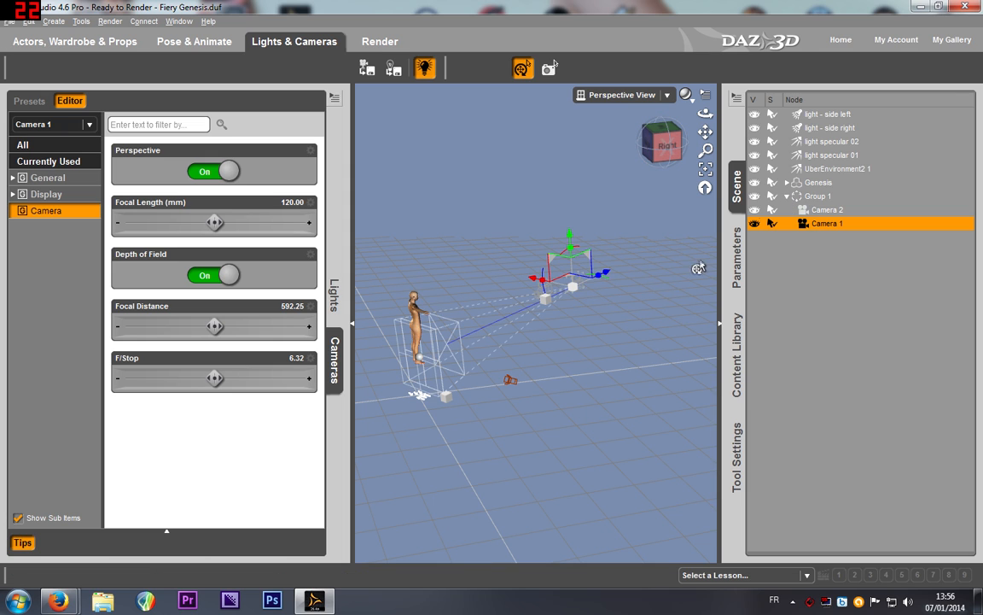
pyautogui.click(819, 197)
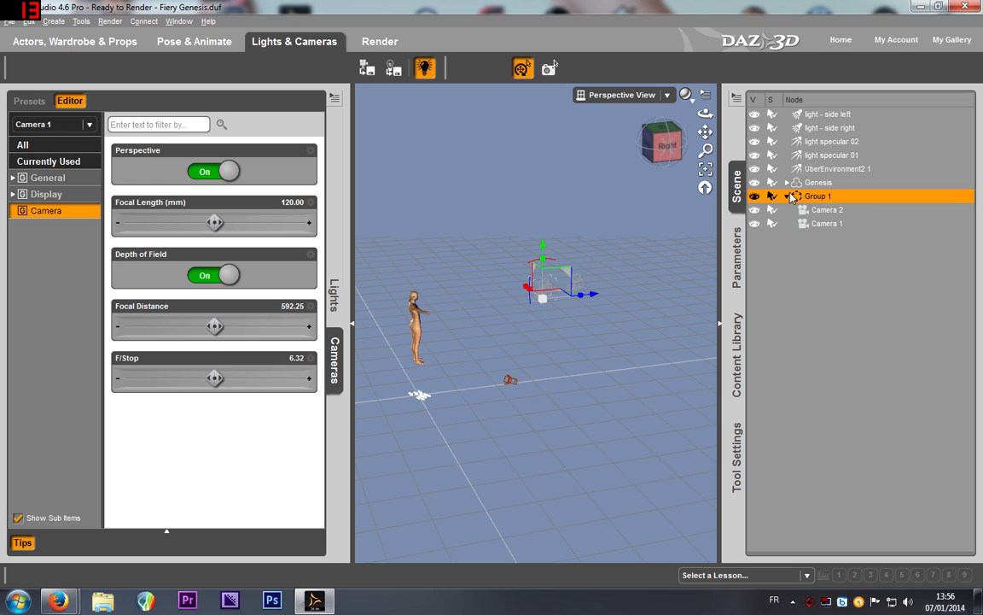
pyautogui.click(787, 196)
pyautogui.click(603, 298)
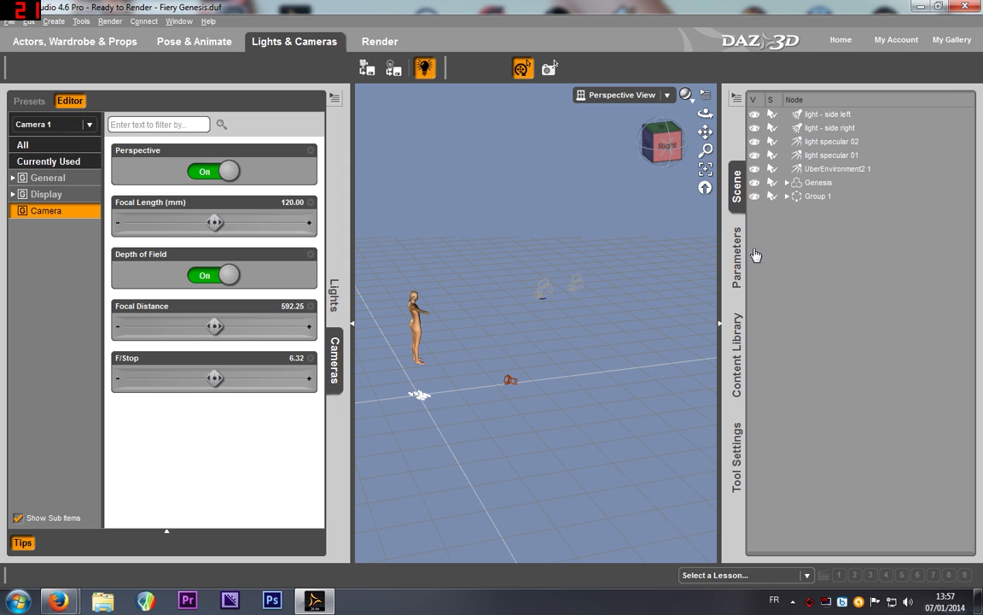
# Step: Select Group 1 and move its cameras together upward, along with a slight shift along the blue axis
pyautogui.click(807, 197)
pyautogui.moveTo(543, 255); pyautogui.dragTo(551, 207)
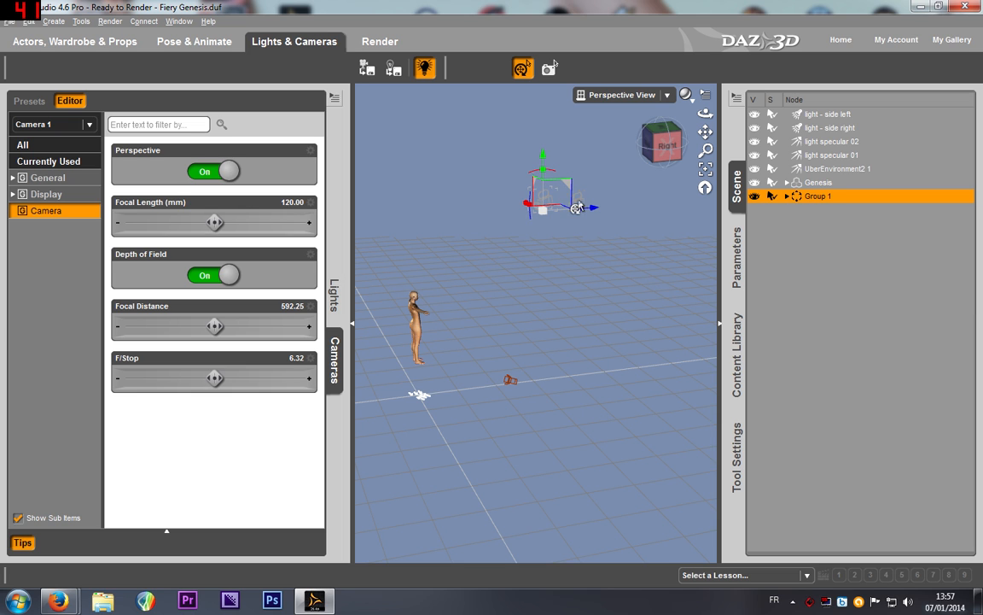
pyautogui.moveTo(705, 132); pyautogui.dragTo(571, 138)
pyautogui.moveTo(574, 134); pyautogui.dragTo(549, 145)
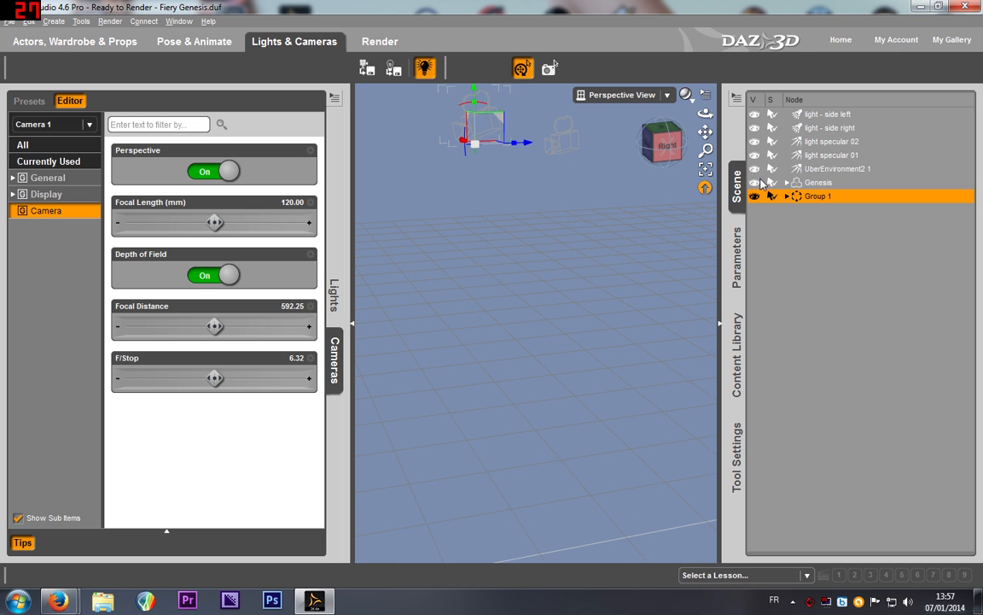
pyautogui.moveTo(705, 132); pyautogui.dragTo(710, 231)
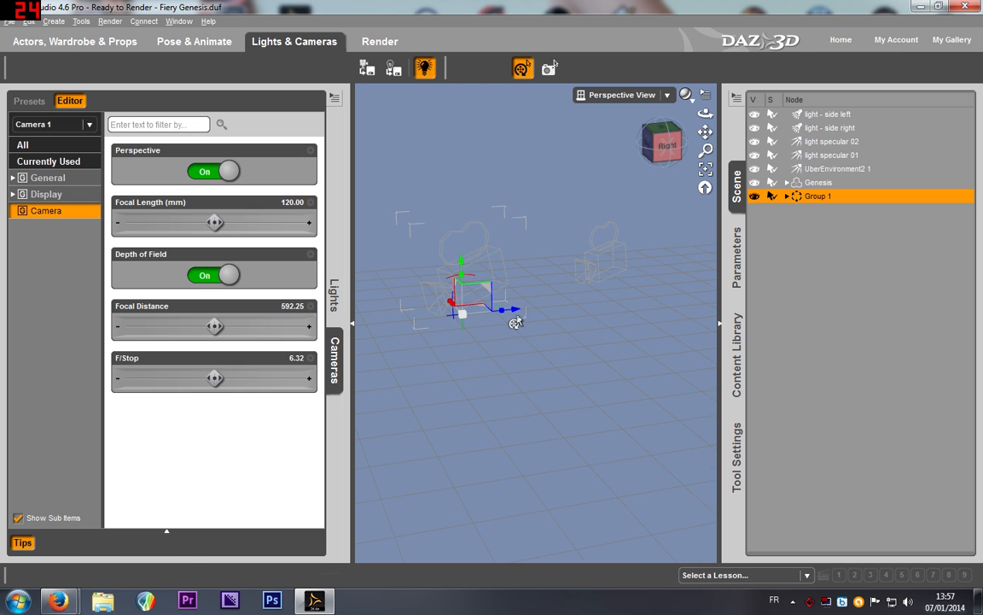
pyautogui.moveTo(514, 312)
pyautogui.mouseDown()
pyautogui.moveTo(608, 319)
pyautogui.moveTo(473, 330)
pyautogui.moveTo(669, 314)
pyautogui.moveTo(520, 310)
pyautogui.mouseUp()
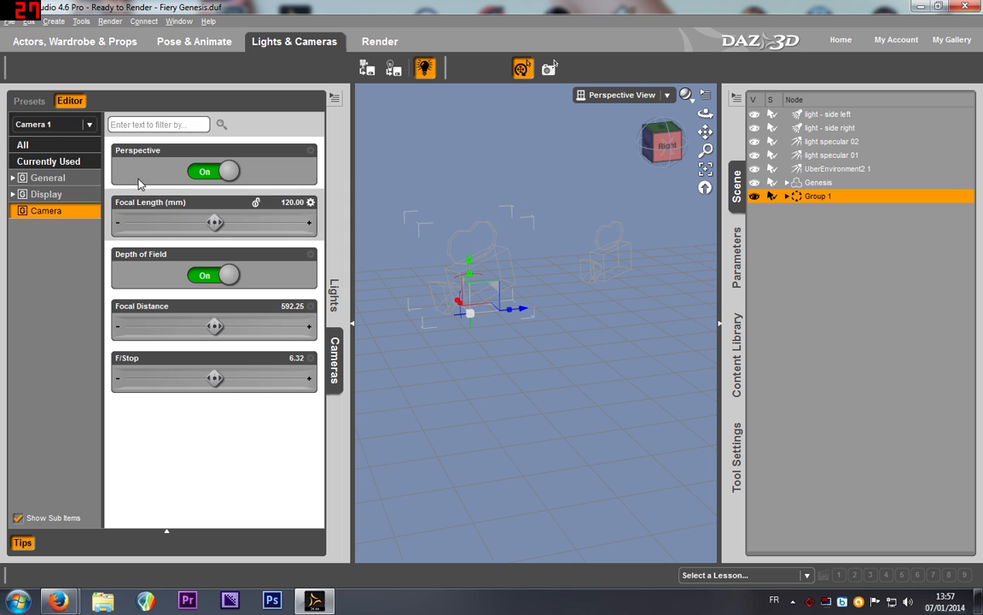
# Step: Switch to the Render workspace and reframe the Camera 1 view to fit the full standing figure
pyautogui.click(53, 22)
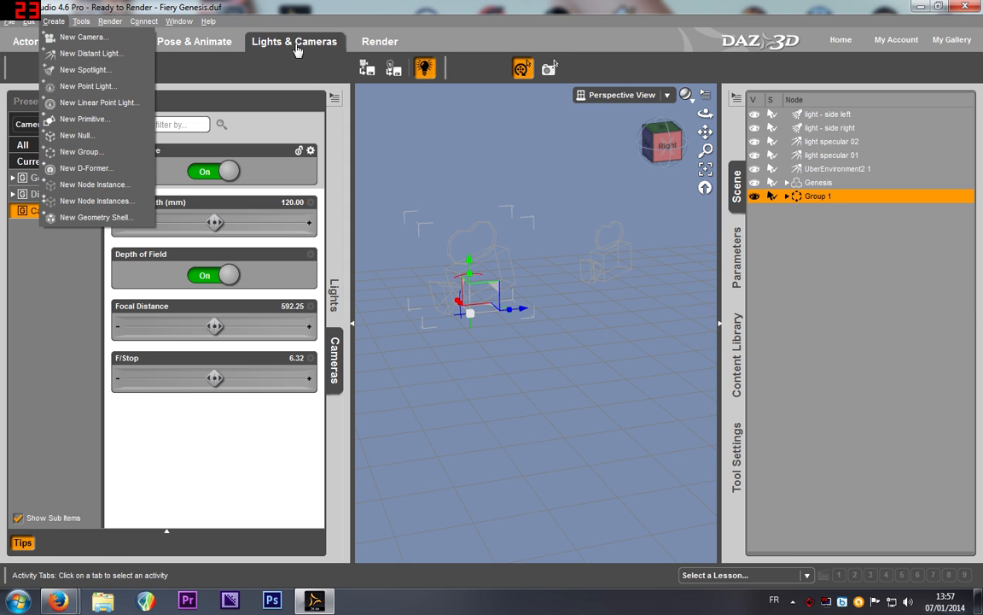
pyautogui.click(373, 50)
pyautogui.click(373, 50)
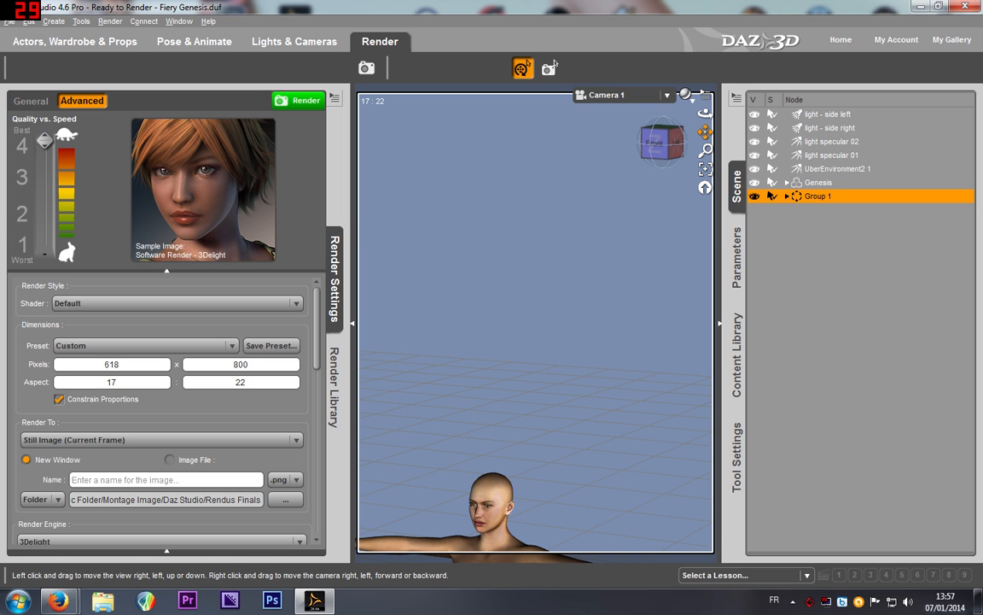
pyautogui.moveTo(704, 131)
pyautogui.mouseDown()
pyautogui.moveTo(704, 154)
pyautogui.moveTo(704, 130)
pyautogui.mouseUp()
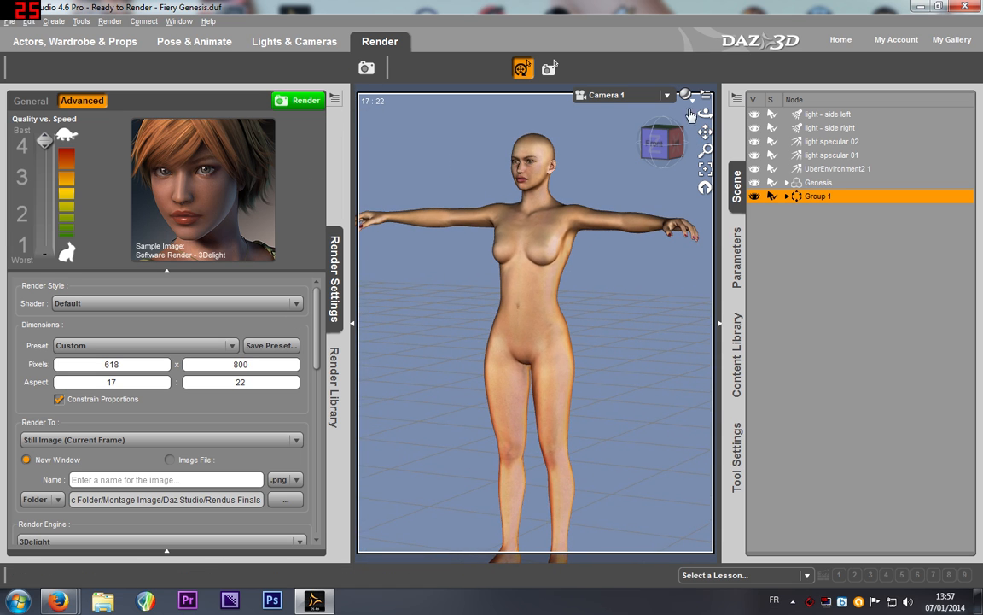
pyautogui.moveTo(705, 131); pyautogui.dragTo(721, 89)
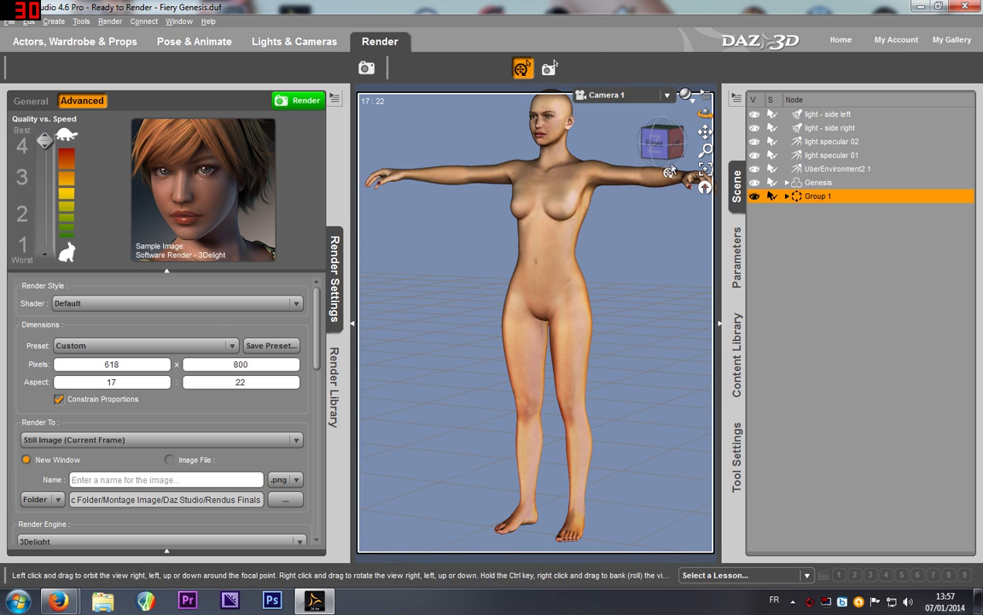
pyautogui.scroll(-3, 619, 292)
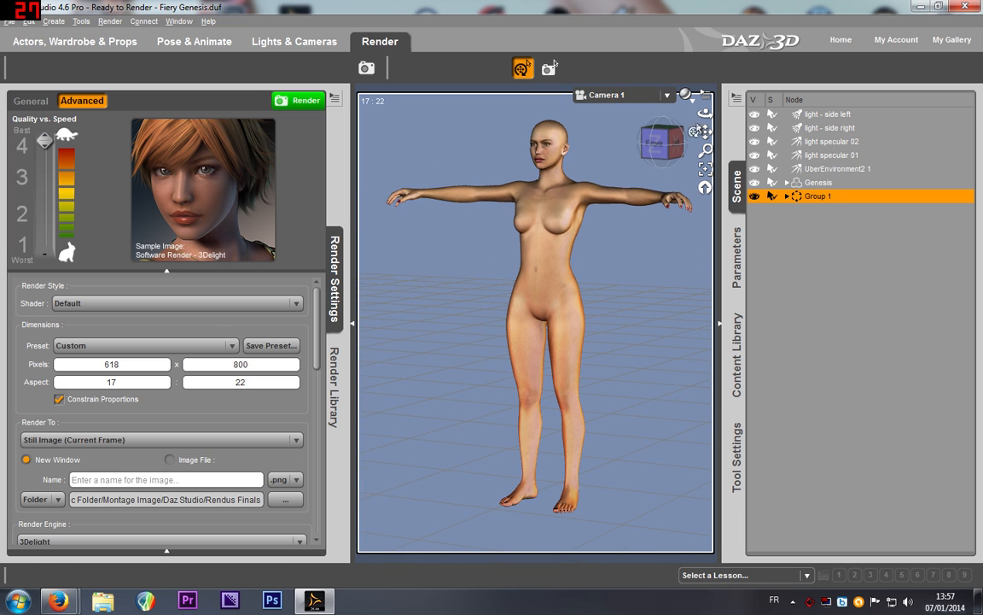
pyautogui.moveTo(698, 130); pyautogui.dragTo(359, 290)
# Step: Look at the render style shader options and keep Default
pyautogui.click(144, 305)
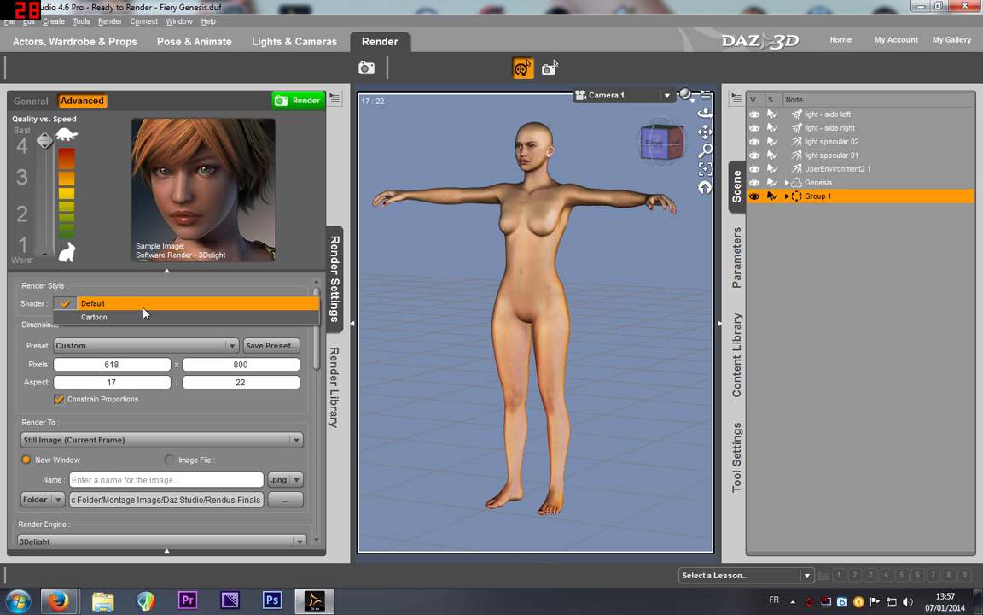
pyautogui.click(144, 307)
pyautogui.click(144, 306)
pyautogui.click(128, 303)
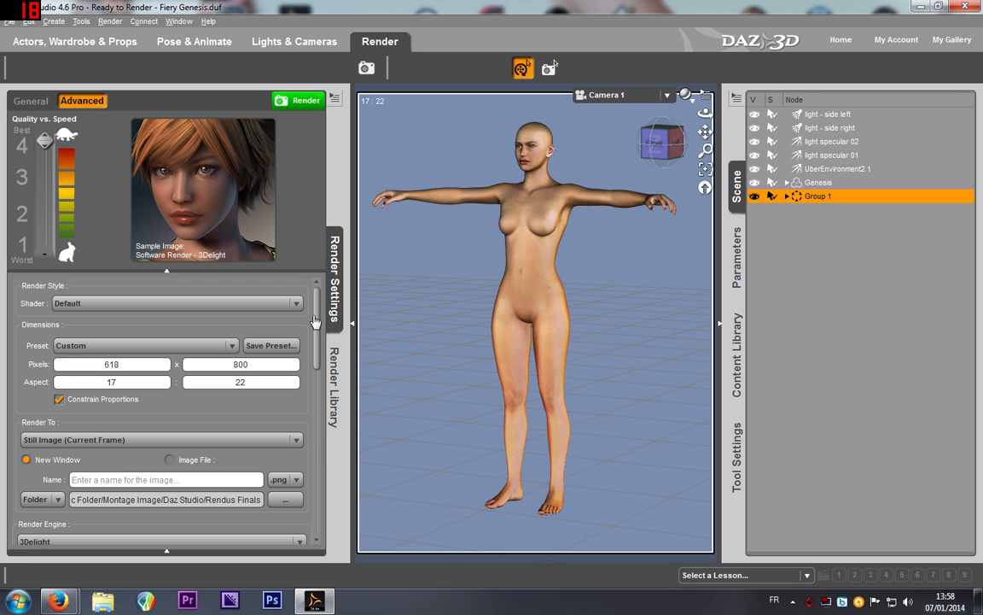
# Step: Examine the render dimension presets, keep Custom, and inspect the aspect ratio and pixel size fields
pyautogui.scroll(-2, 315, 319)
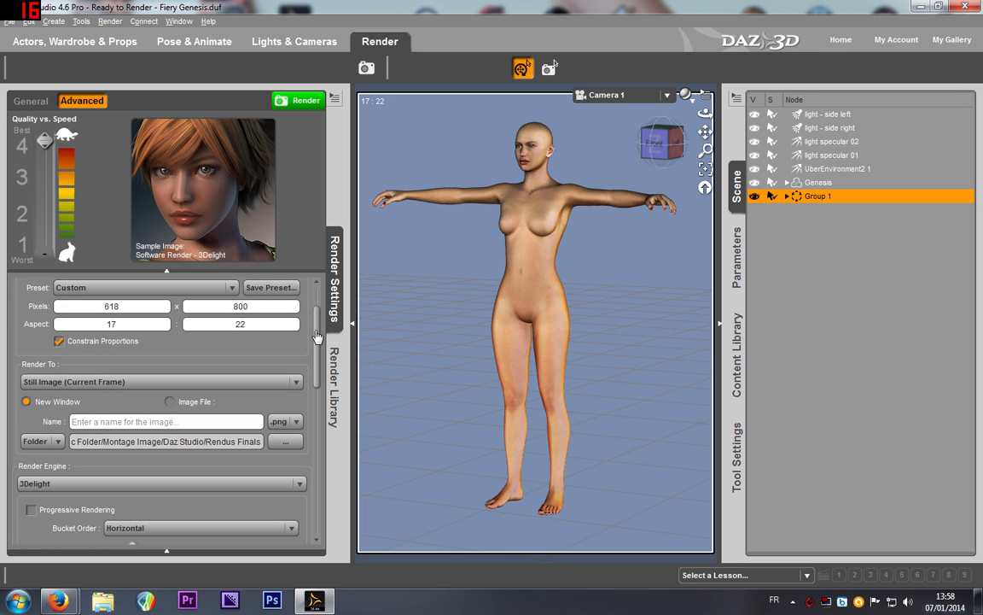
pyautogui.click(144, 287)
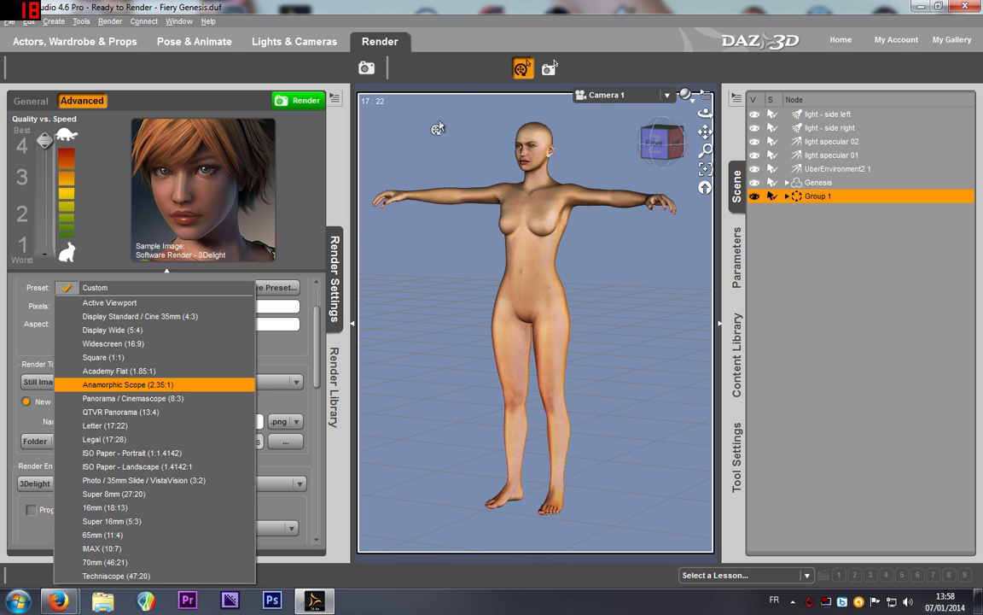
pyautogui.click(102, 287)
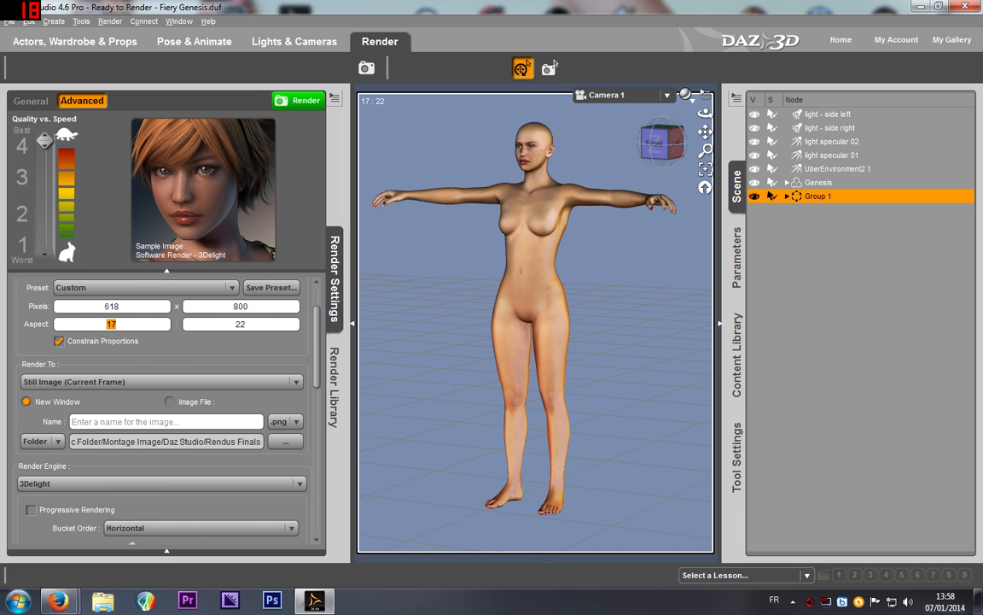
pyautogui.press('Tab')
pyautogui.hotkey('shift', 'Tab')
pyautogui.doubleClick(112, 307)
# Step: Examine the render output types, keep Still Image (Current Frame), and look at the image name field
pyautogui.scroll(-1, 119, 359)
pyautogui.click(125, 343)
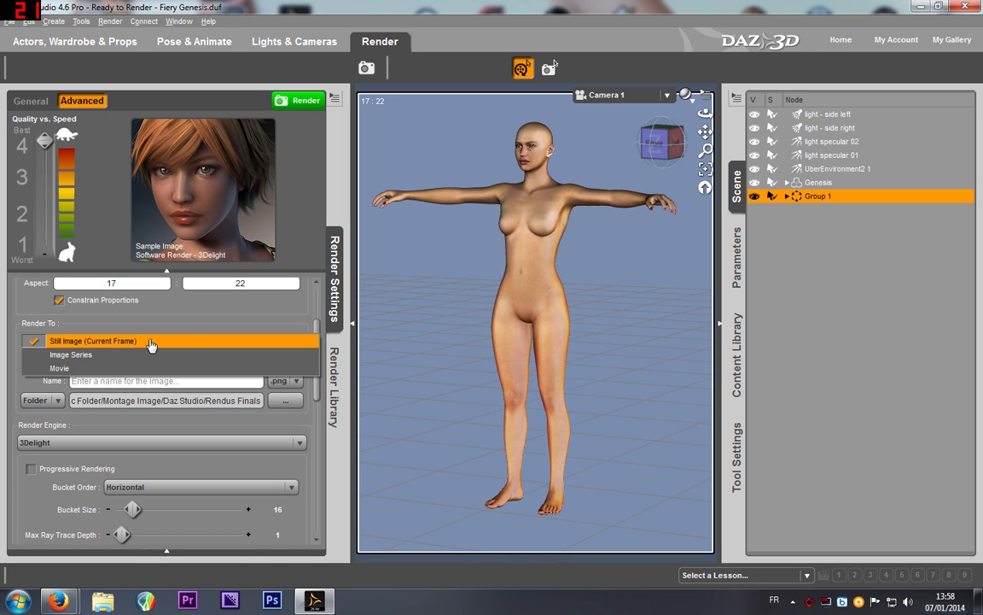
pyautogui.click(152, 343)
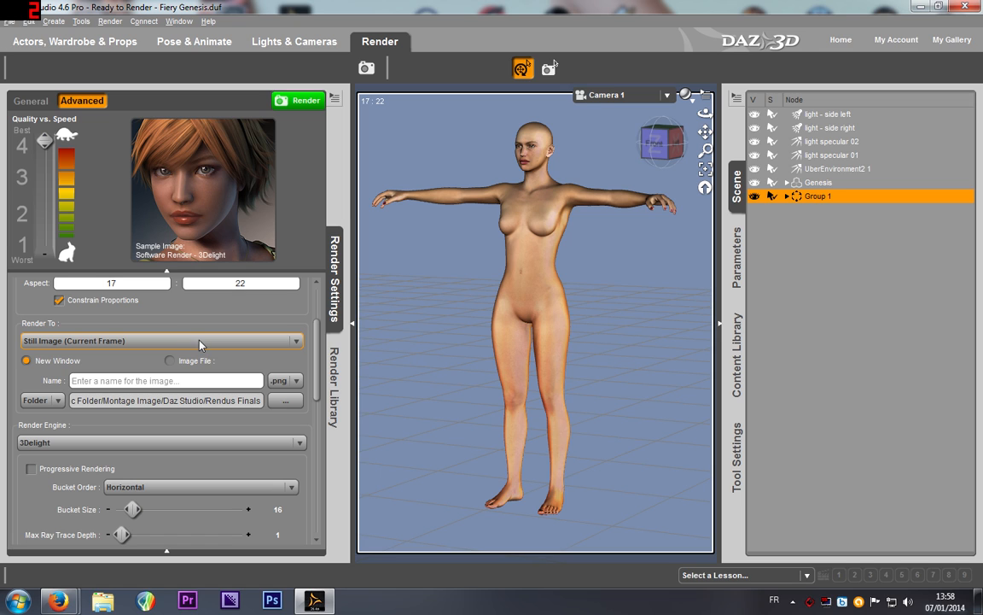
pyautogui.click(202, 344)
pyautogui.click(167, 326)
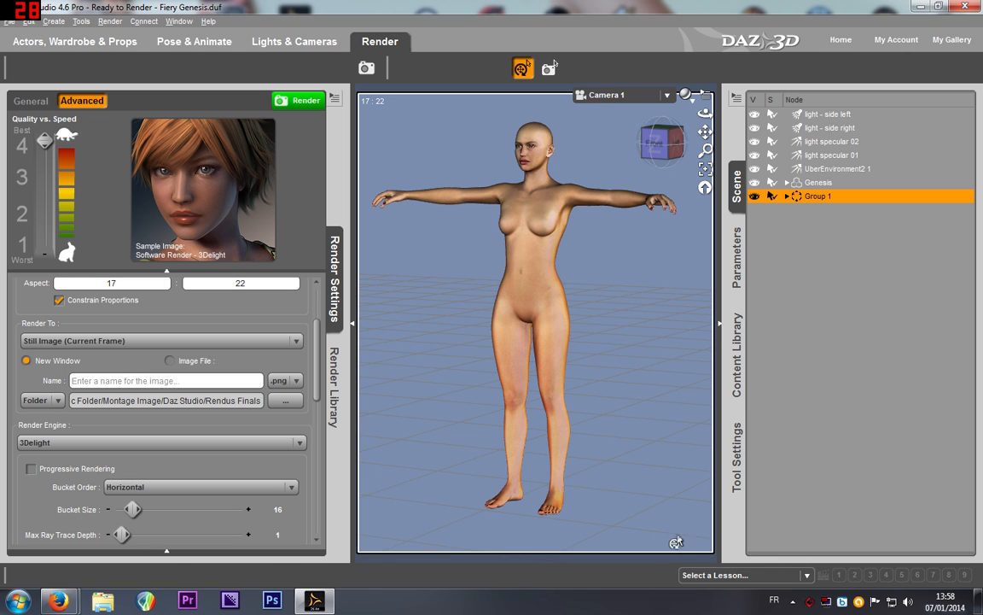
pyautogui.click(132, 379)
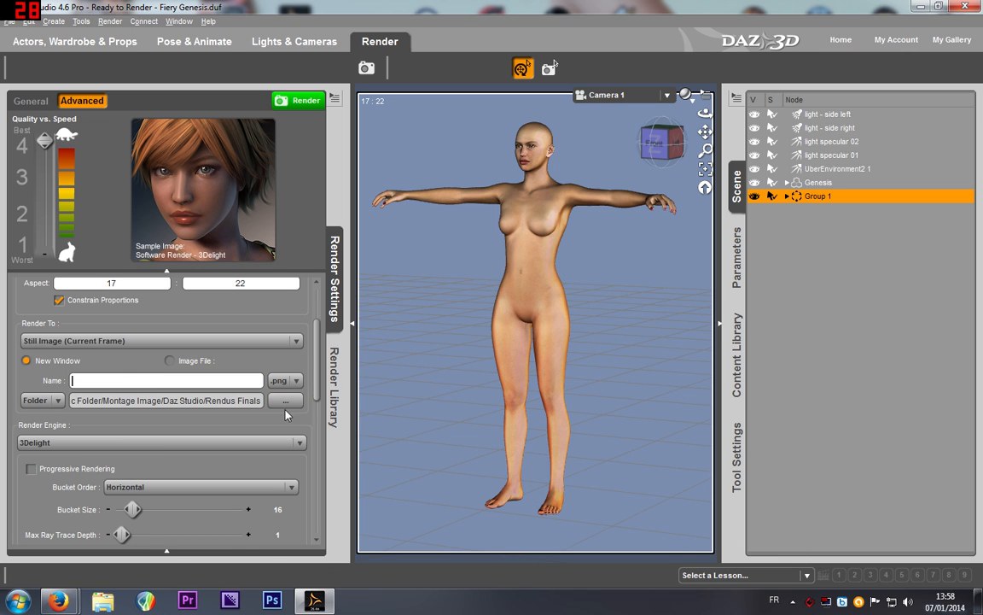
# Step: Look at the available render engines and keep 3Delight
pyautogui.scroll(-3, 282, 367)
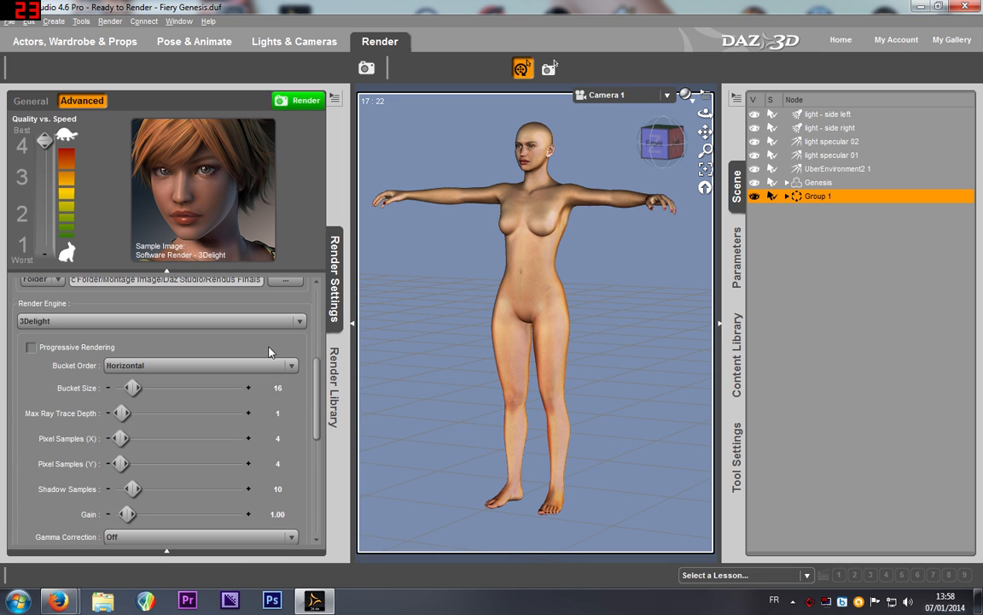
pyautogui.click(262, 320)
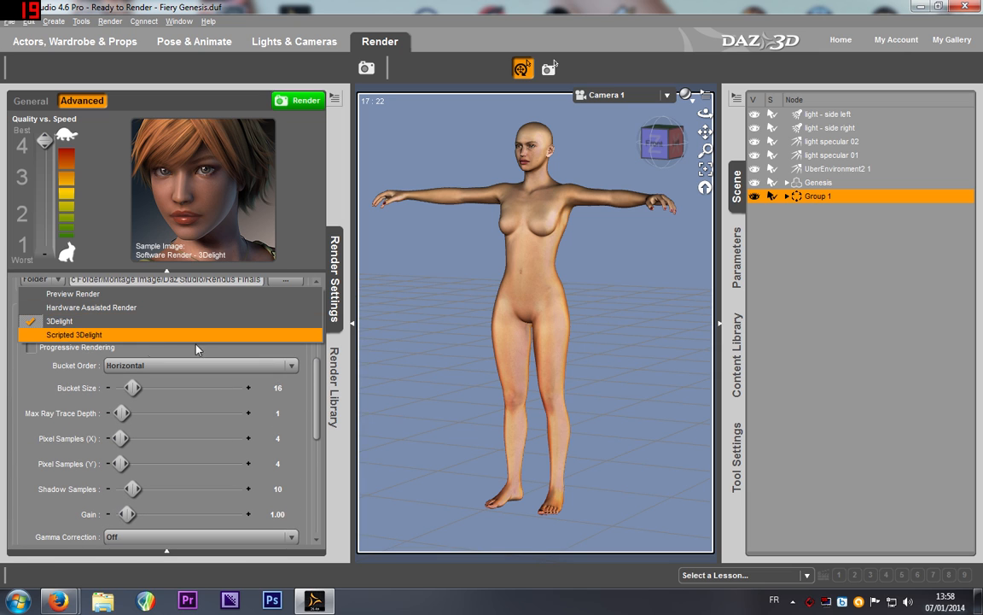
pyautogui.click(46, 322)
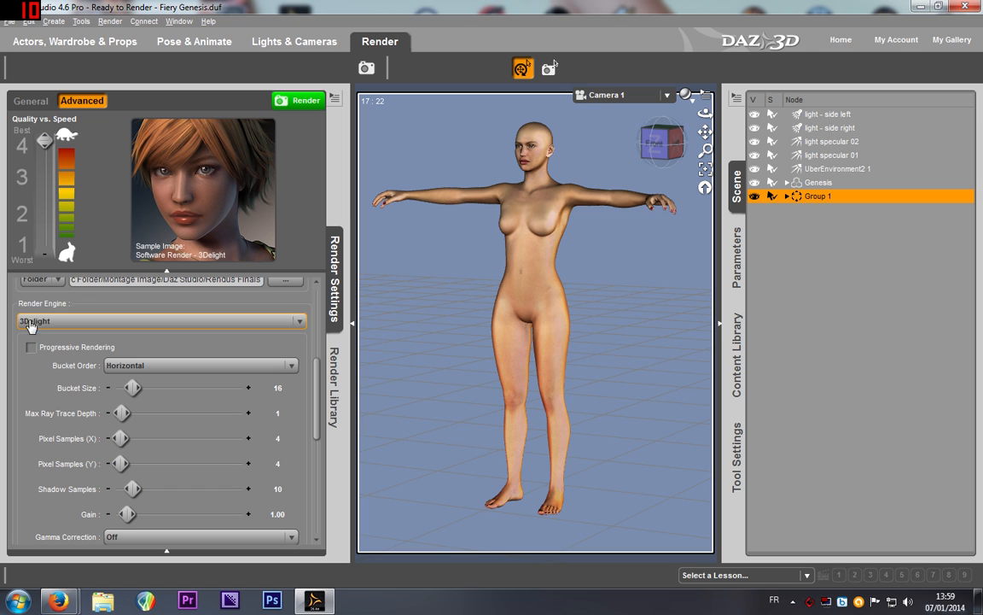
pyautogui.click(46, 323)
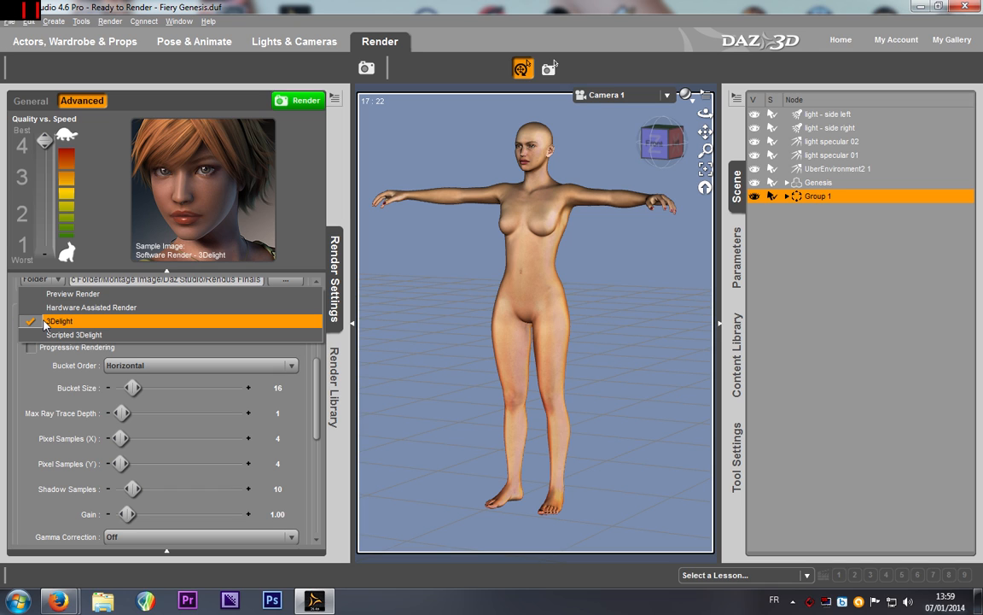
pyautogui.click(40, 322)
# Step: Try the Hardware Assisted Render engine, and raise the quality level to 4 to return to 3Delight
pyautogui.click(48, 324)
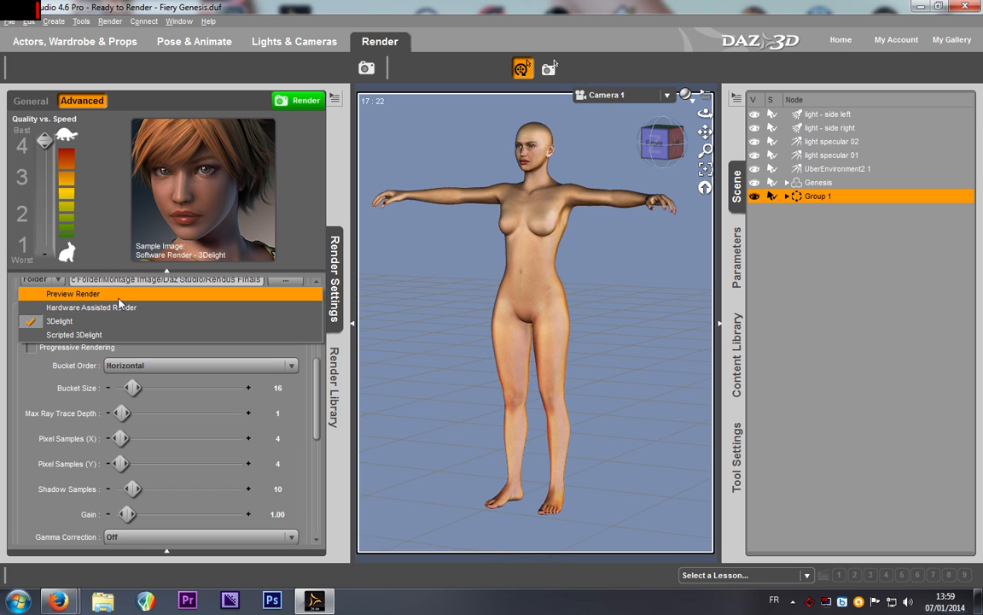
pyautogui.click(171, 307)
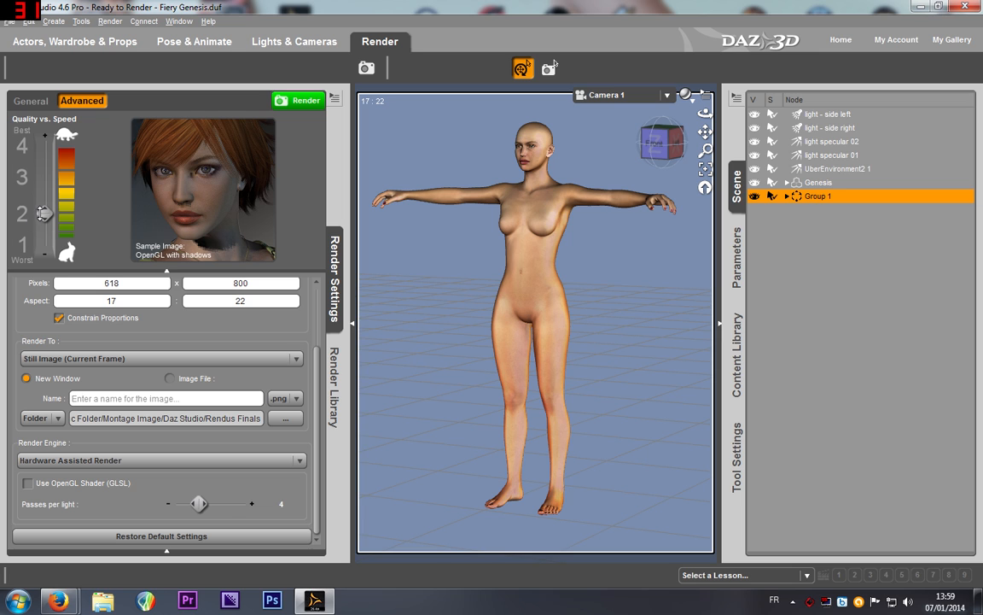
pyautogui.click(44, 181)
pyautogui.moveTo(50, 154)
pyautogui.mouseDown()
pyautogui.moveTo(46, 137)
pyautogui.moveTo(46, 152)
pyautogui.moveTo(60, 139)
pyautogui.mouseUp()
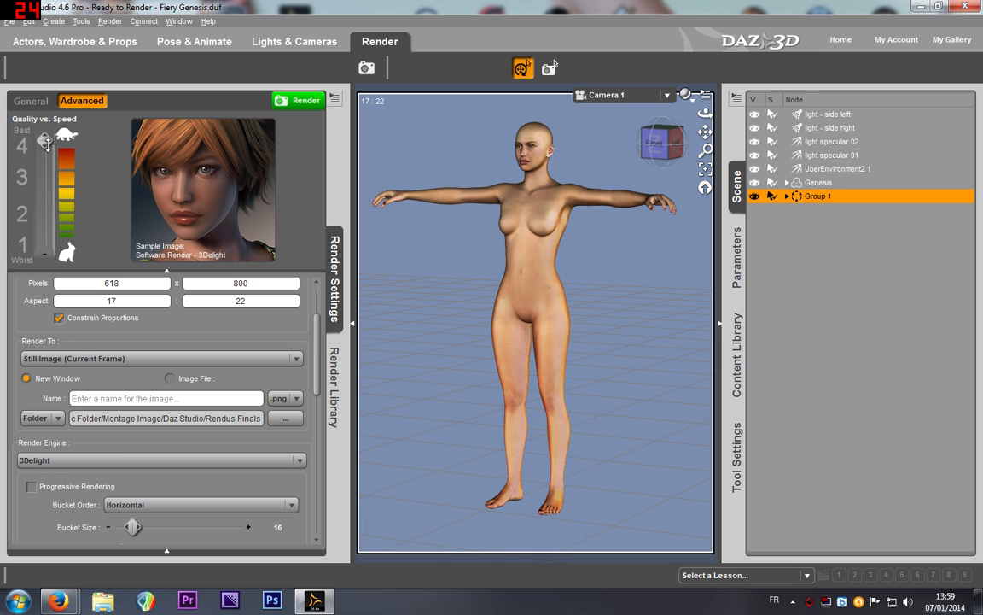
pyautogui.moveTo(46, 141)
pyautogui.mouseDown()
pyautogui.moveTo(58, 214)
pyautogui.moveTo(45, 175)
pyautogui.moveTo(47, 236)
pyautogui.moveTo(53, 174)
pyautogui.moveTo(44, 128)
pyautogui.mouseUp()
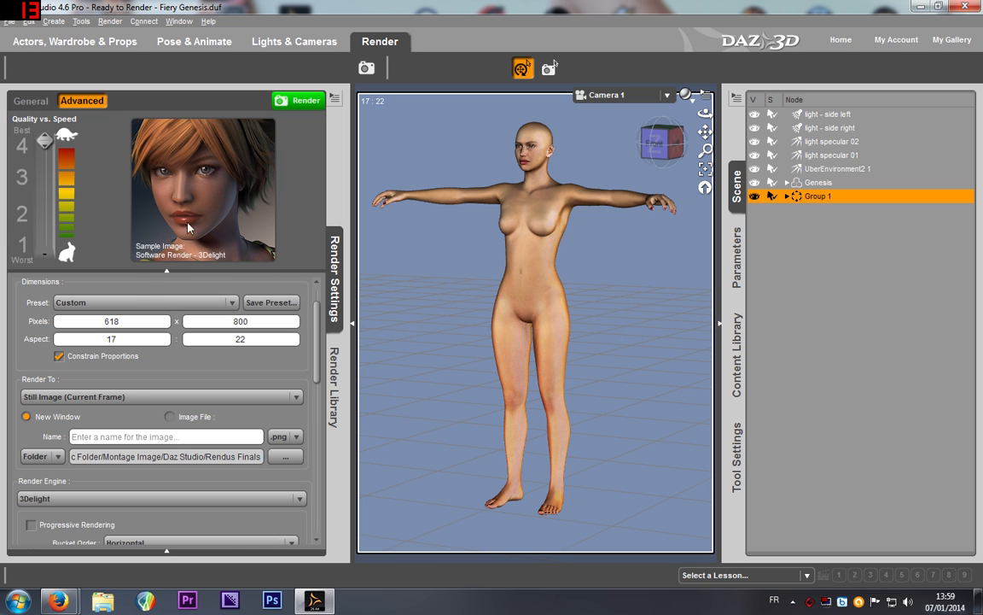
# Step: Lower the render quality to level 3 to compare its engine settings, and restore it to level 4
pyautogui.scroll(-5, 193, 367)
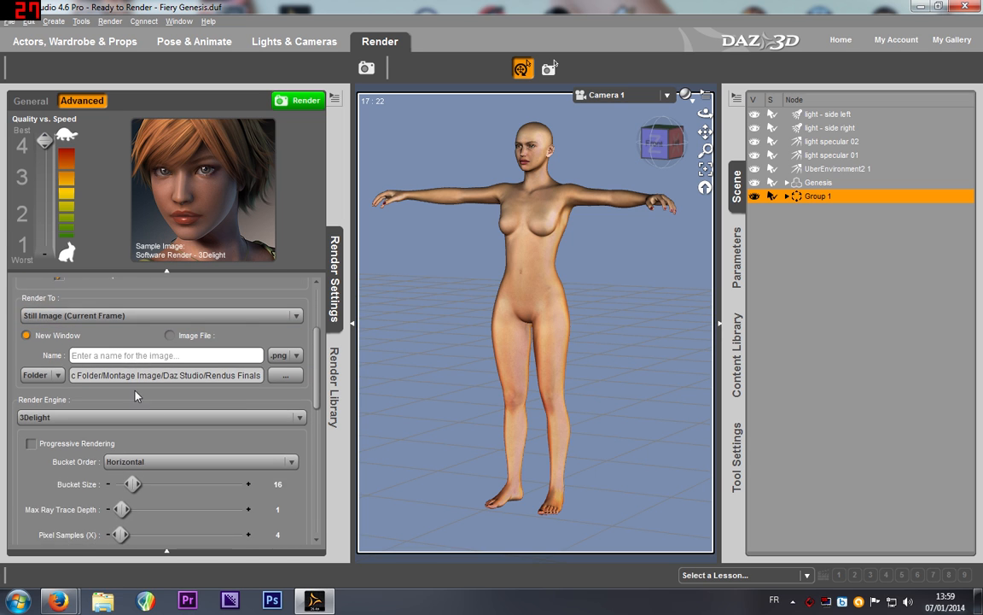
pyautogui.click(45, 157)
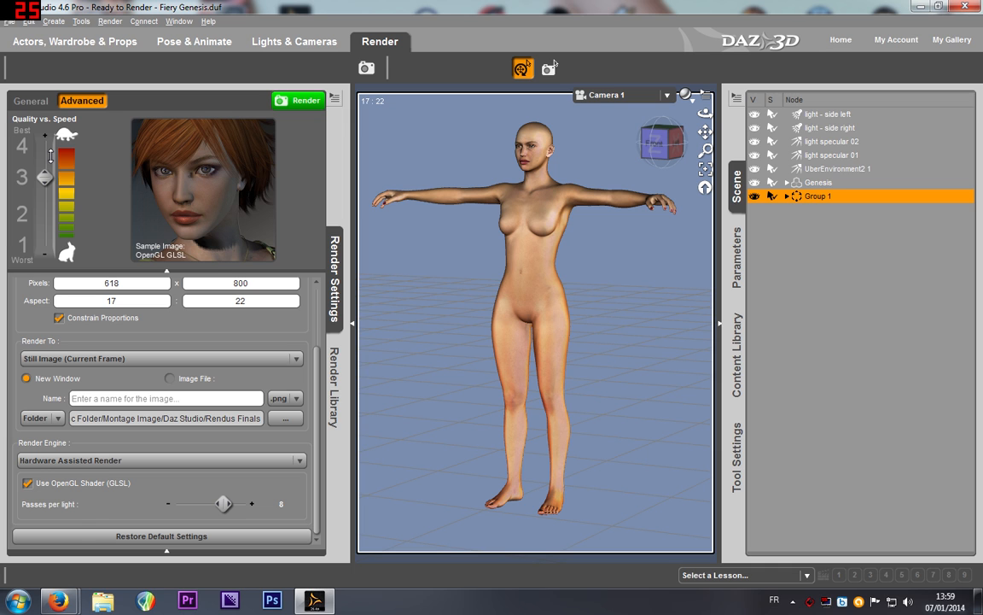
pyautogui.click(50, 155)
pyautogui.scroll(-2, 142, 422)
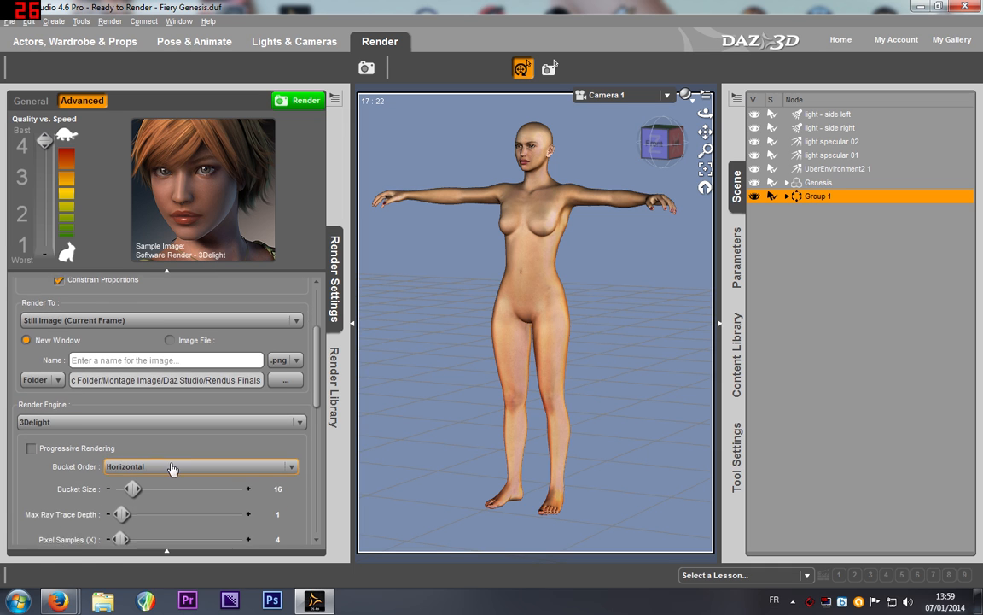
# Step: Look at the Render Library, return to the render settings, and review the 3Delight options
pyautogui.click(337, 430)
pyautogui.click(334, 278)
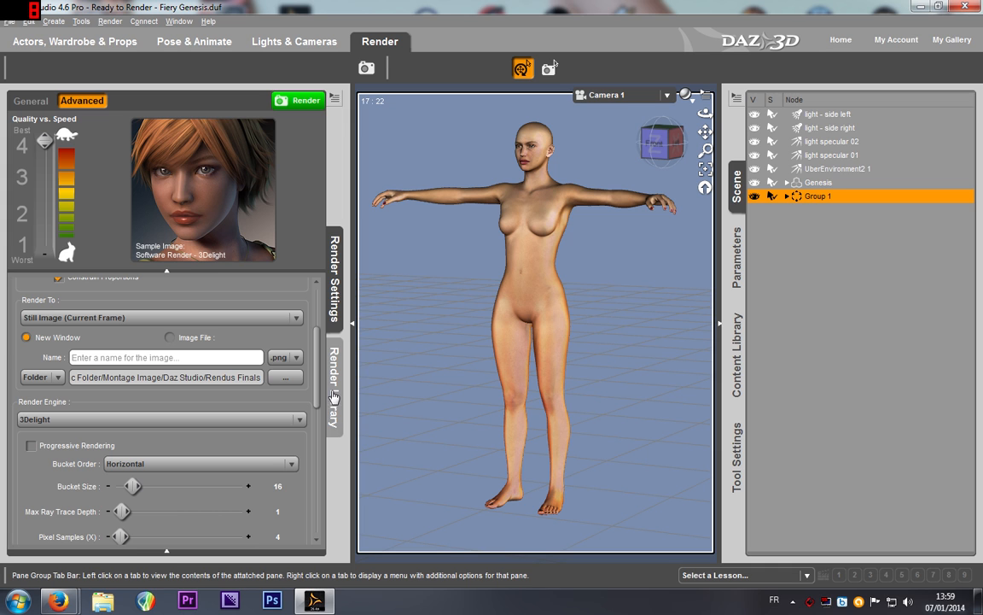
pyautogui.scroll(-7, 212, 447)
pyautogui.scroll(6, 213, 443)
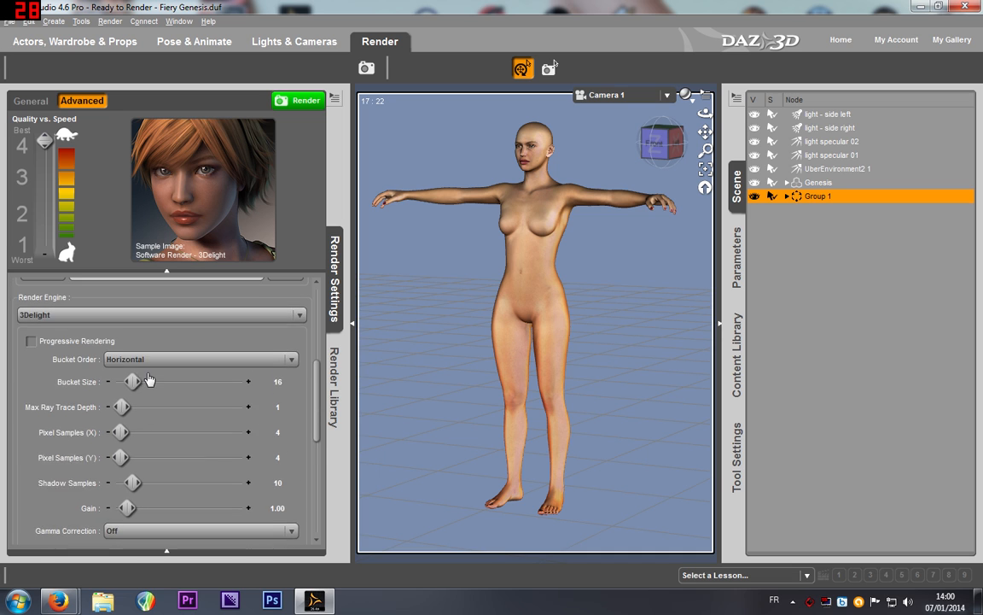
pyautogui.scroll(8, 209, 389)
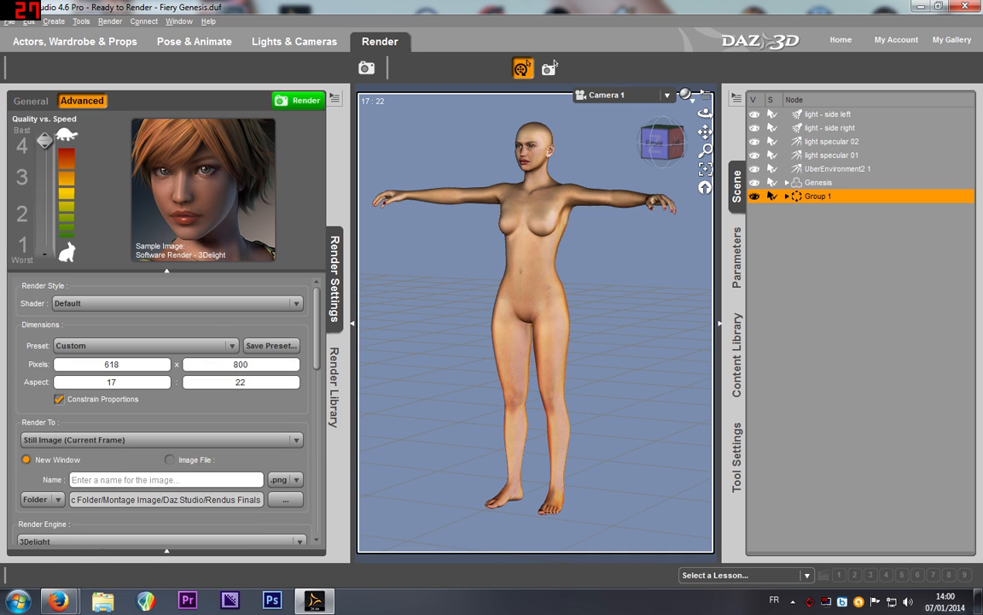
# Step: Compare the General and Advanced render settings, and review the advanced options down to Restore Default Settings
pyautogui.click(20, 104)
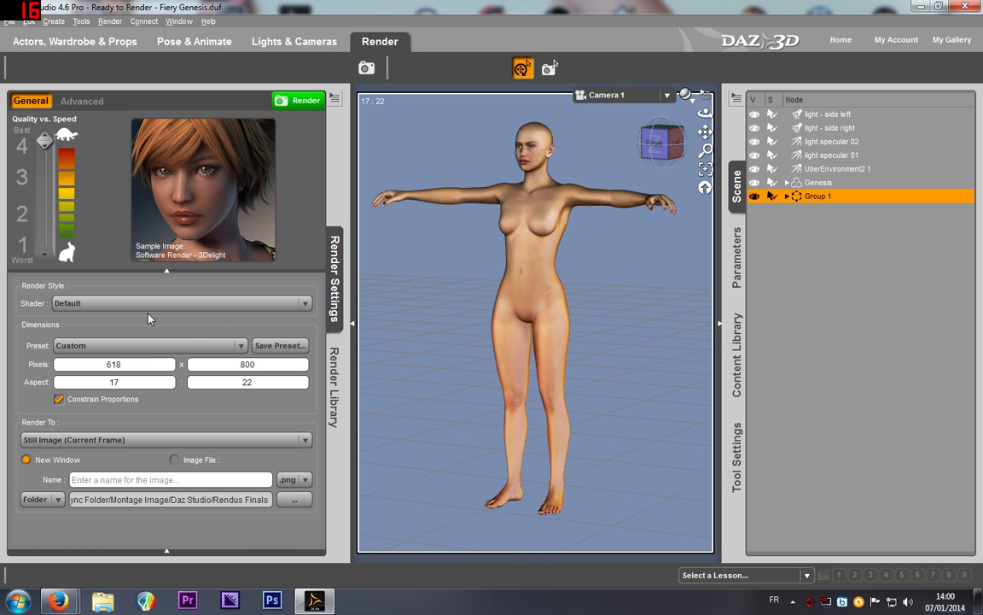
pyautogui.click(82, 101)
pyautogui.scroll(-5, 56, 378)
pyautogui.scroll(-15, 56, 379)
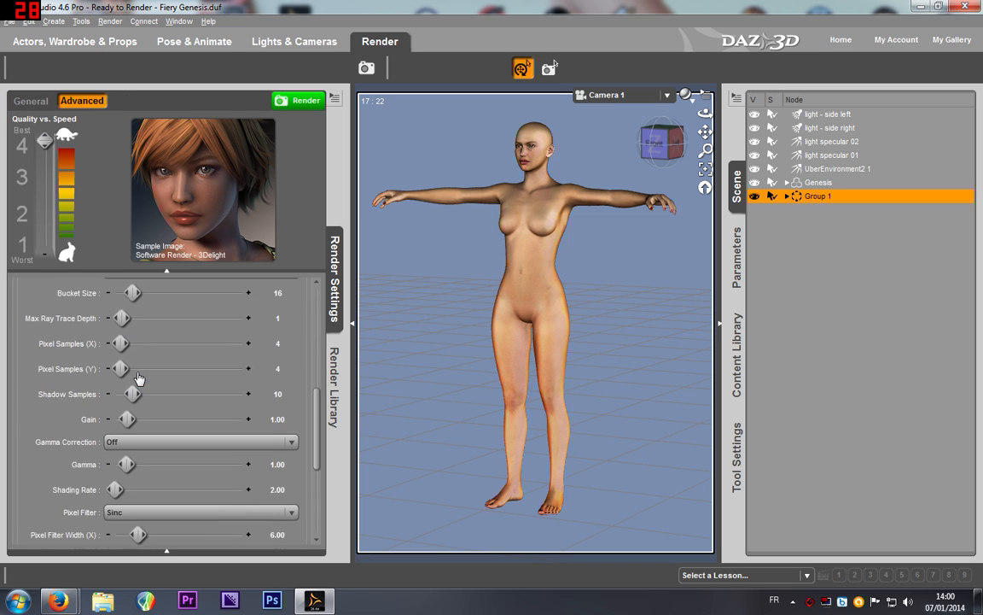
pyautogui.scroll(-2, 94, 422)
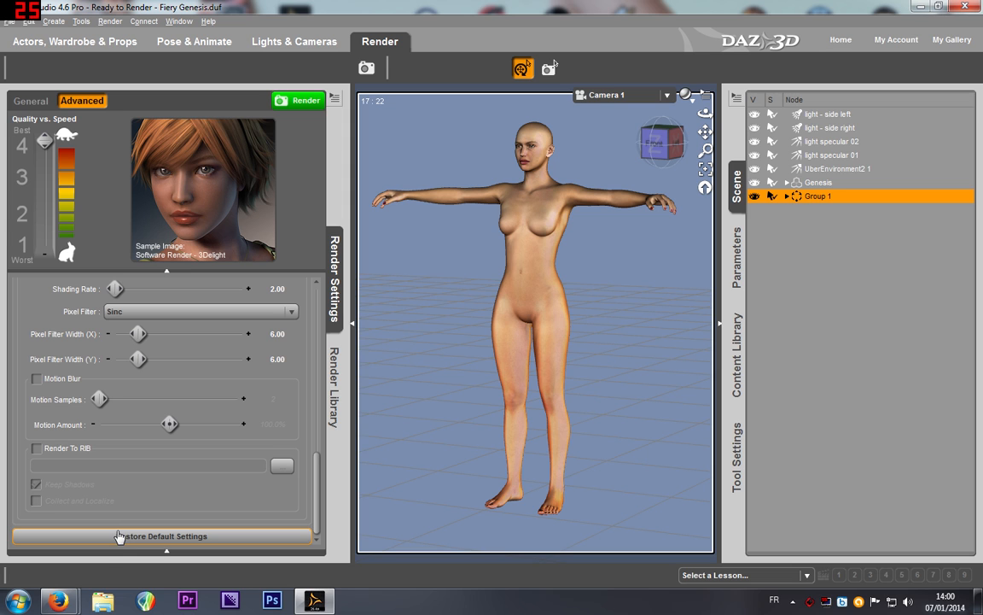
# Step: Review the advanced render settings back up to the render style and dimensions, and return to the general settings
pyautogui.scroll(2, 114, 495)
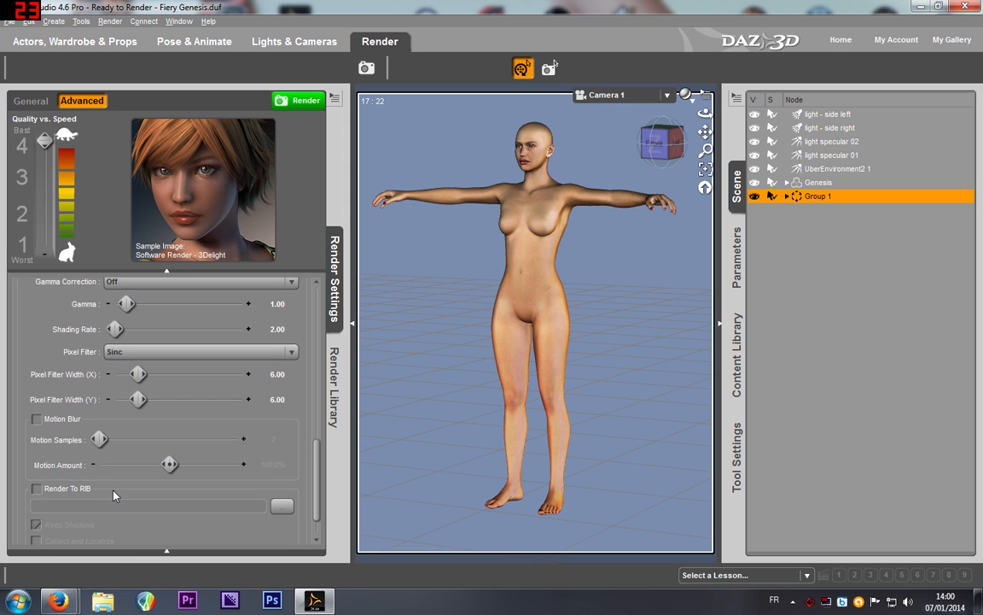
pyautogui.scroll(15, 113, 496)
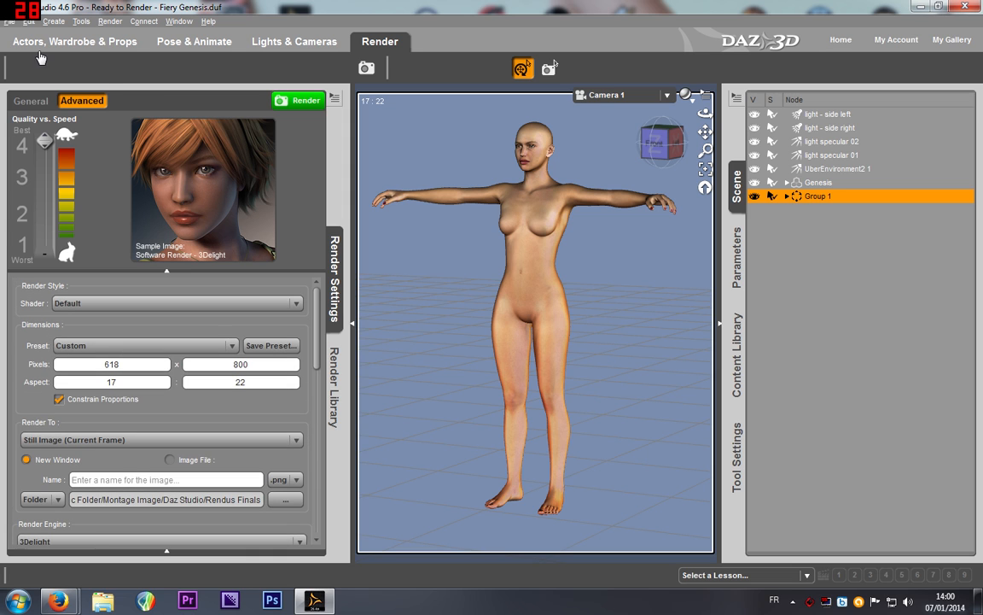
pyautogui.click(30, 101)
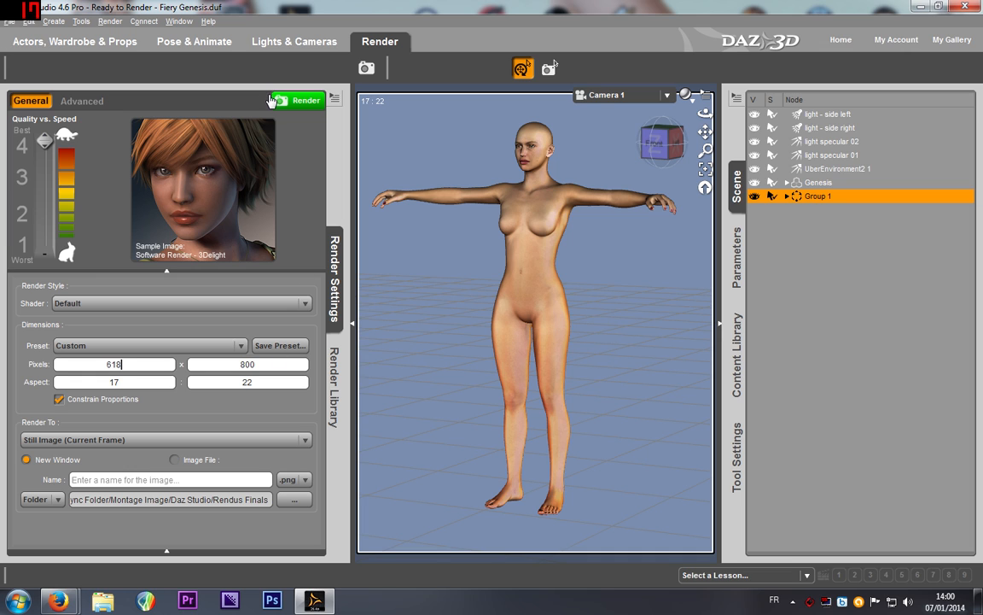
# Step: Look over the list of available scene tools, and select the Genesis figure in the viewport
pyautogui.click(80, 22)
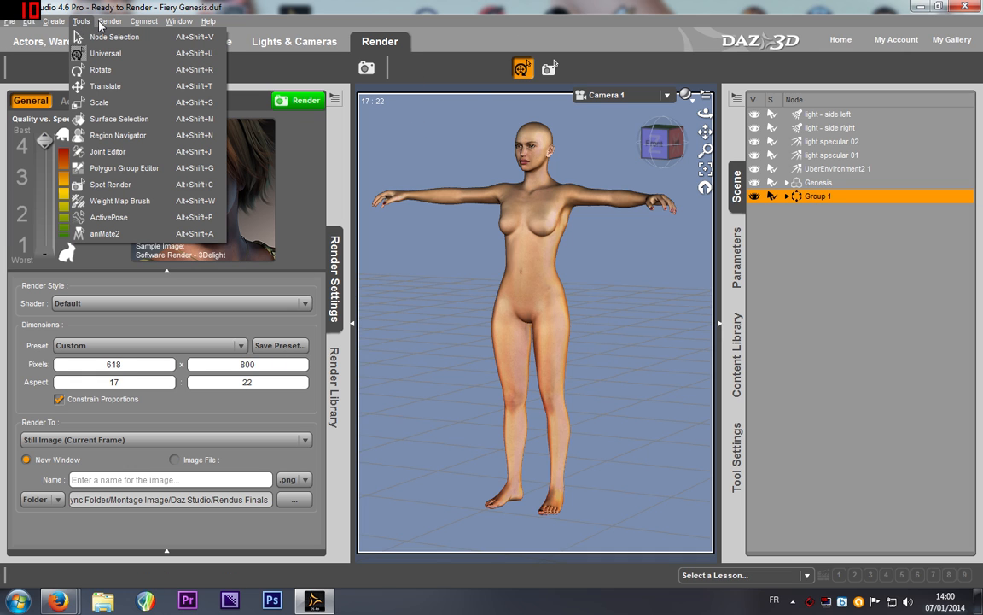
pyautogui.moveTo(110, 23)
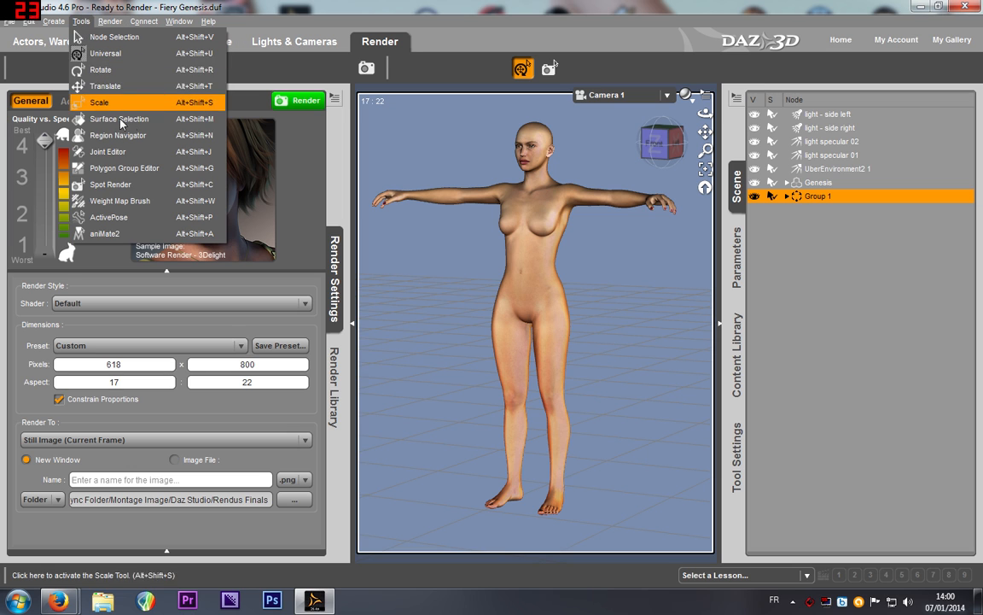
pyautogui.click(525, 142)
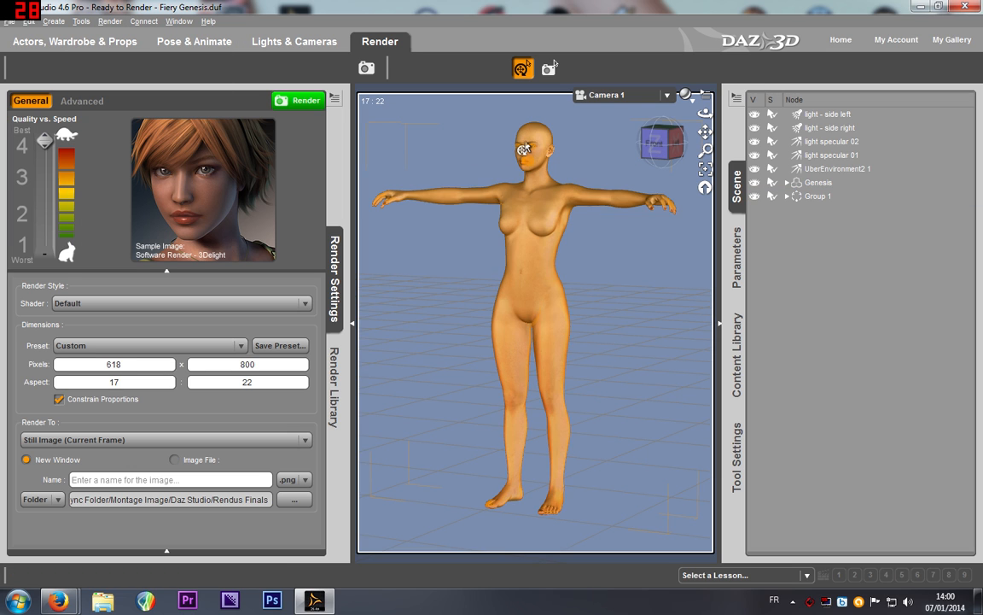
pyautogui.click(525, 171)
# Step: Turn the Genesis figure's chest around its vertical axis with the Rotate tool, and switch back to the Universal tool
pyautogui.click(86, 22)
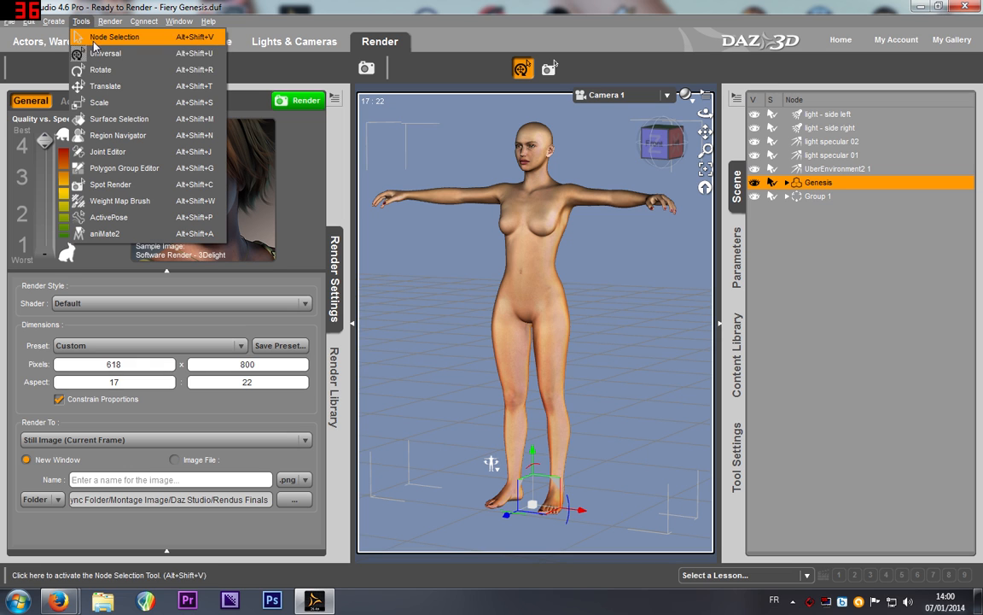
pyautogui.click(107, 64)
pyautogui.click(523, 220)
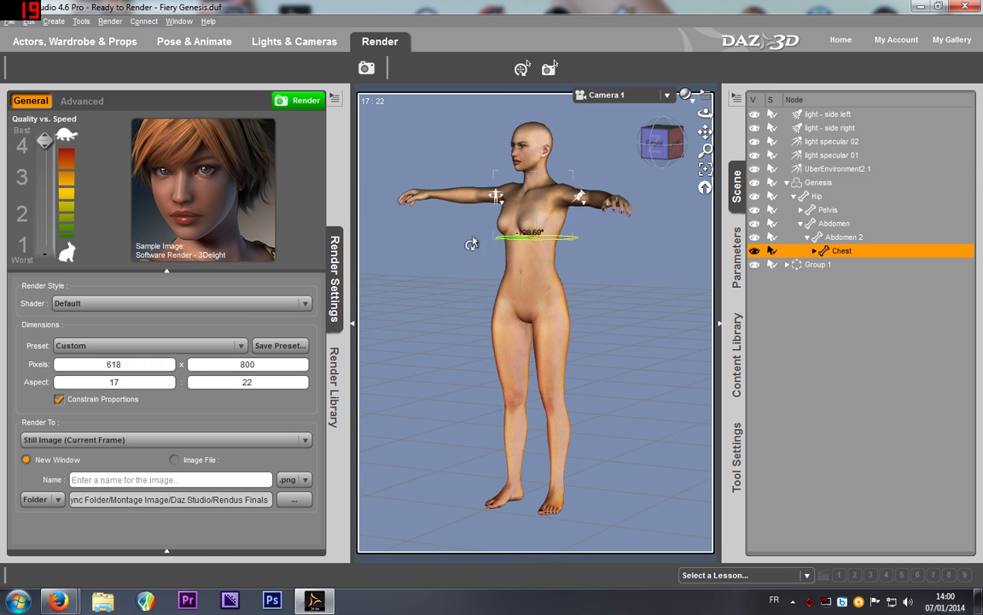
pyautogui.click(81, 21)
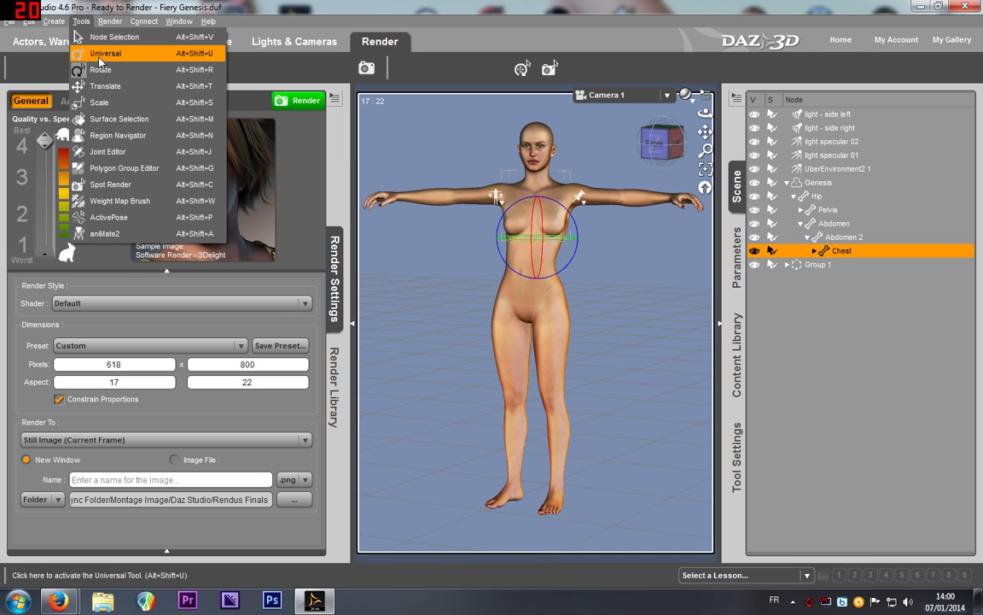
pyautogui.click(93, 49)
# Step: Demonstrate orbiting, zooming and panning the Camera 1 view around the figure, and bring the whole body back into frame
pyautogui.moveTo(659, 148); pyautogui.dragTo(585, 310)
pyautogui.scroll(-3, 585, 310)
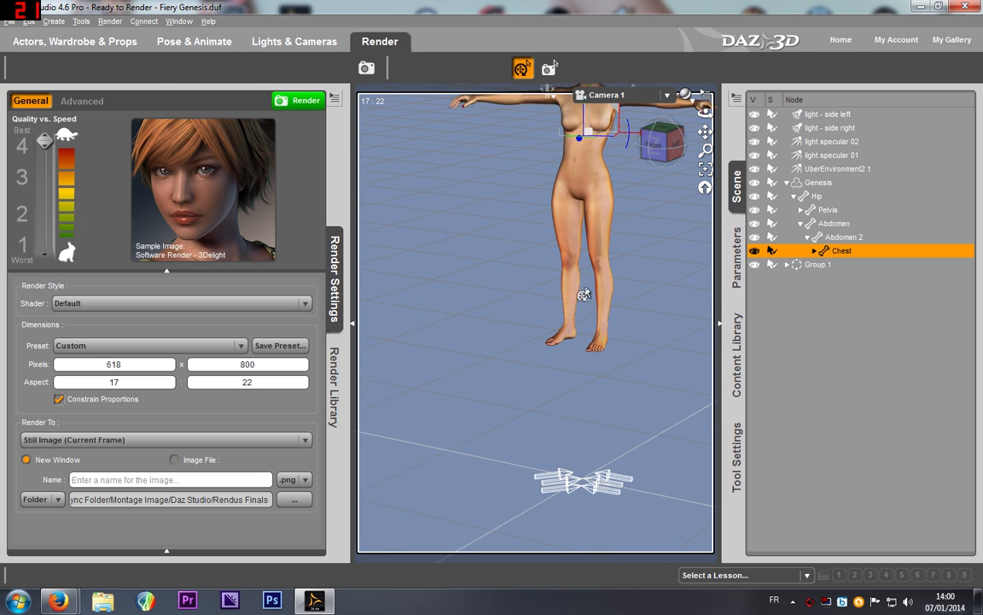
pyautogui.moveTo(705, 132); pyautogui.dragTo(629, 251)
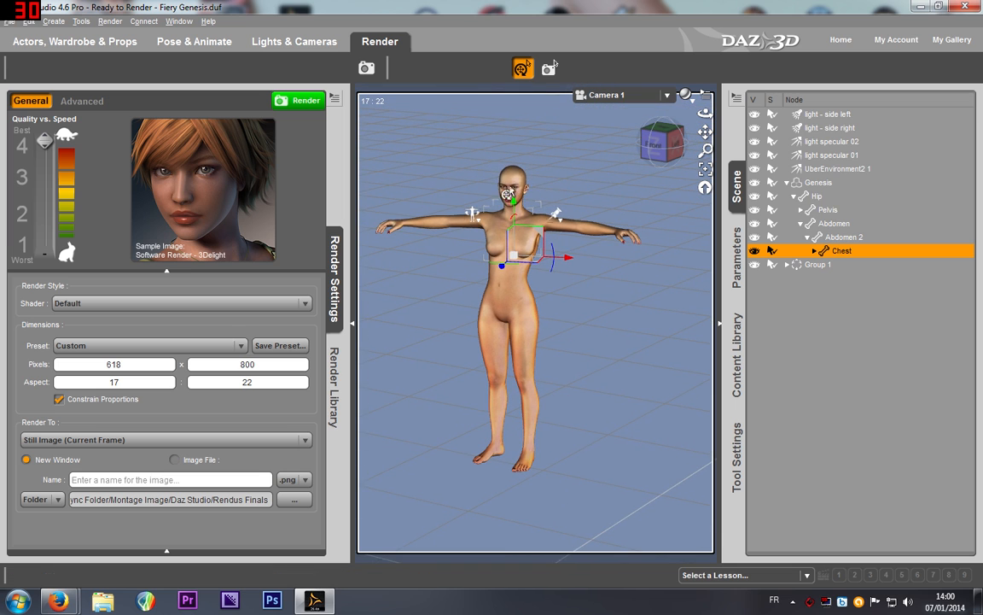
pyautogui.keyDown('alt'); pyautogui.moveTo(529, 195); pyautogui.dragTo(534, 168); pyautogui.keyUp('alt')
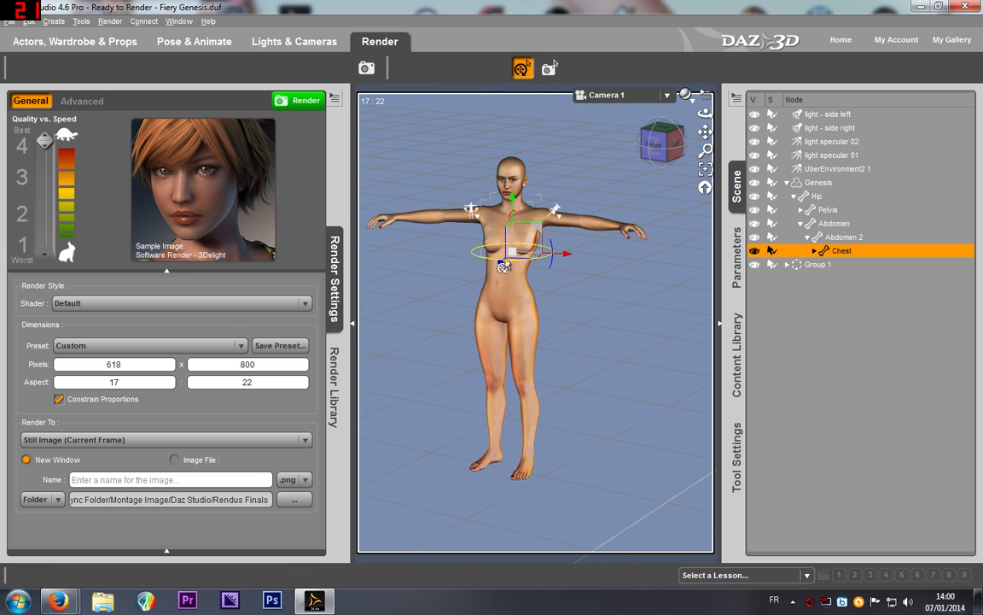
pyautogui.moveTo(652, 142); pyautogui.dragTo(666, 142)
pyautogui.click(659, 144)
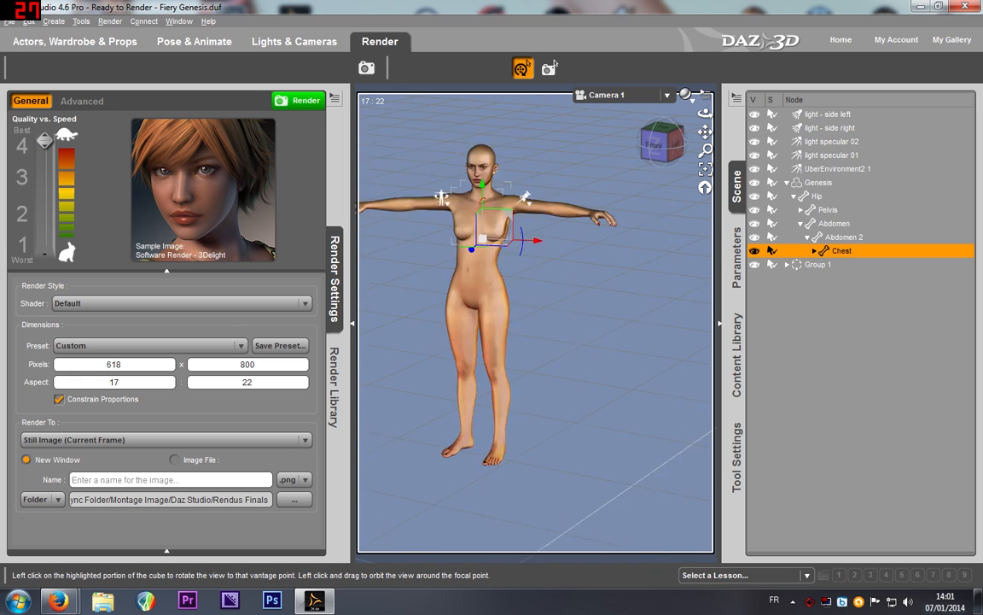
pyautogui.moveTo(705, 131); pyautogui.dragTo(663, 149)
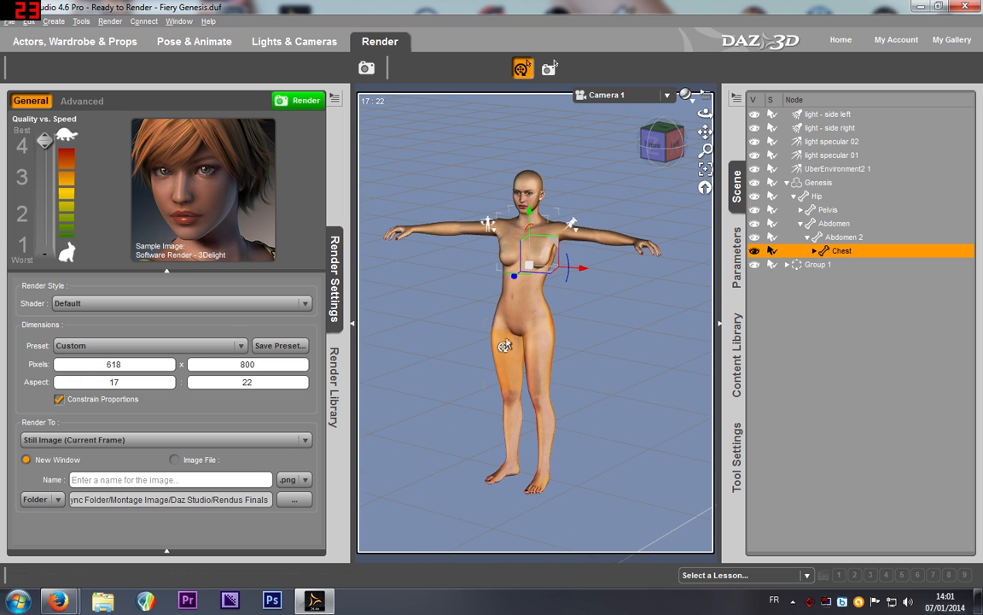
# Step: Select the figure's abdomen and its head in the viewport, and get a close view of the head
pyautogui.click(527, 317)
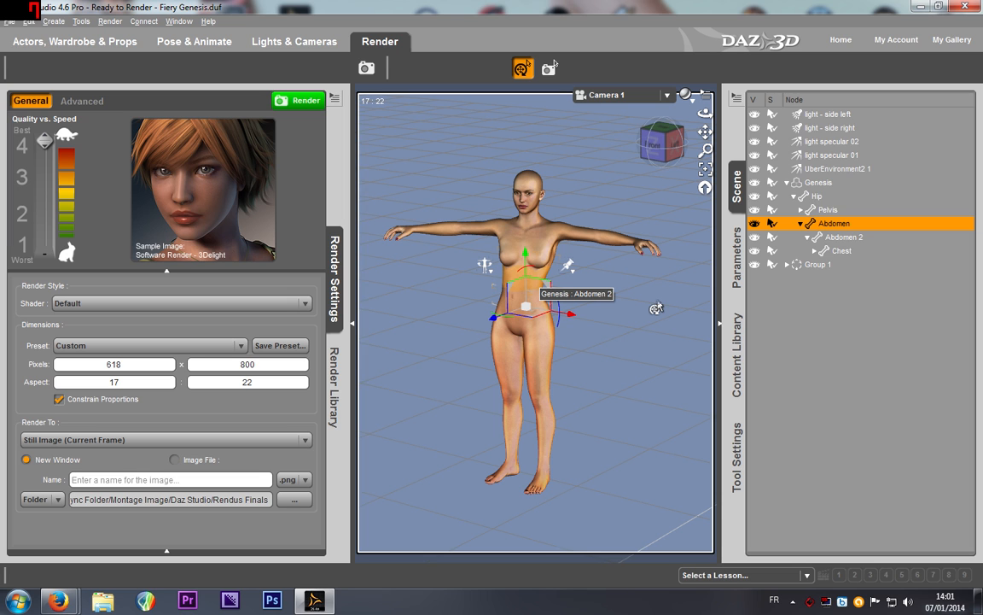
pyautogui.moveTo(660, 138); pyautogui.dragTo(664, 146)
pyautogui.click(531, 289)
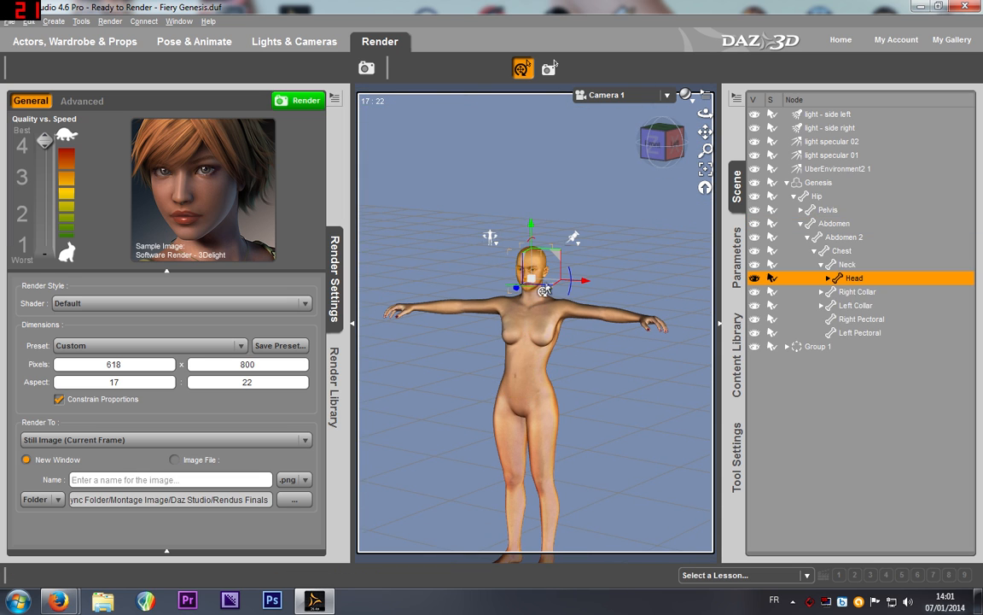
pyautogui.scroll(5, 530, 256)
pyautogui.scroll(3, 529, 256)
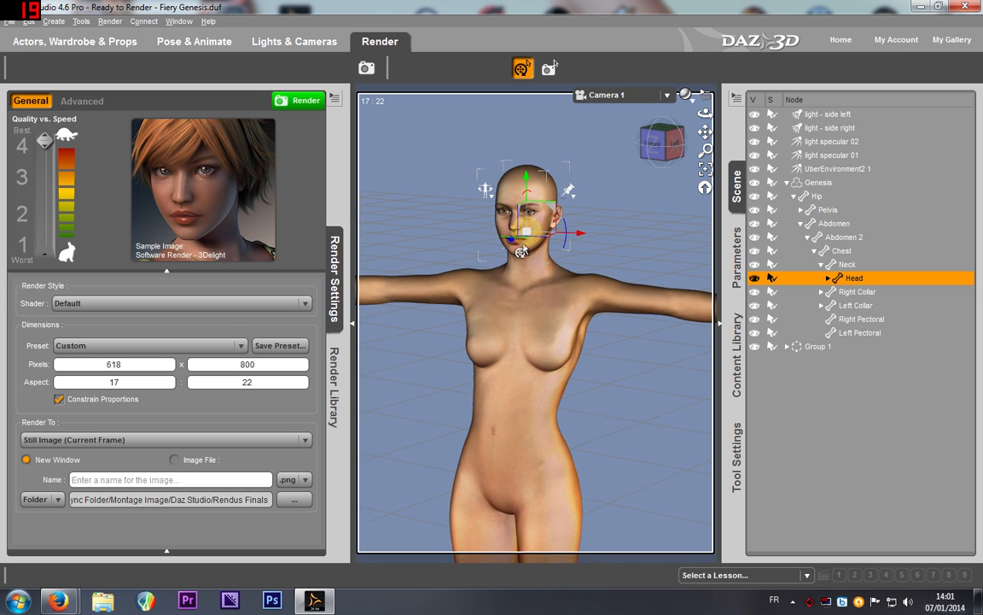
pyautogui.moveTo(499, 189); pyautogui.dragTo(535, 174)
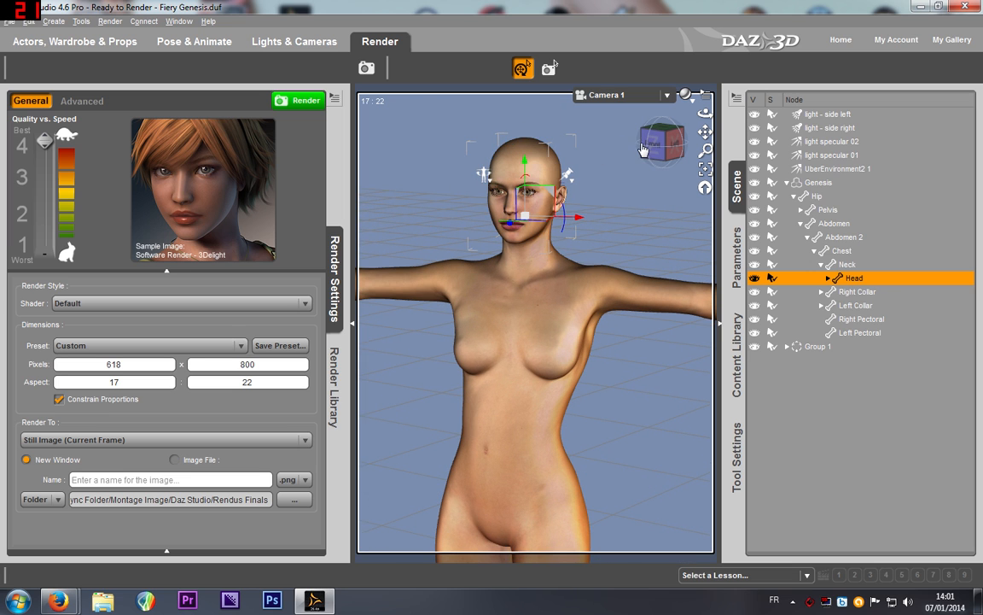
# Step: Orbit the view around the head, and reframe Camera 1 to show the figure from head to feet
pyautogui.moveTo(659, 141); pyautogui.dragTo(684, 134)
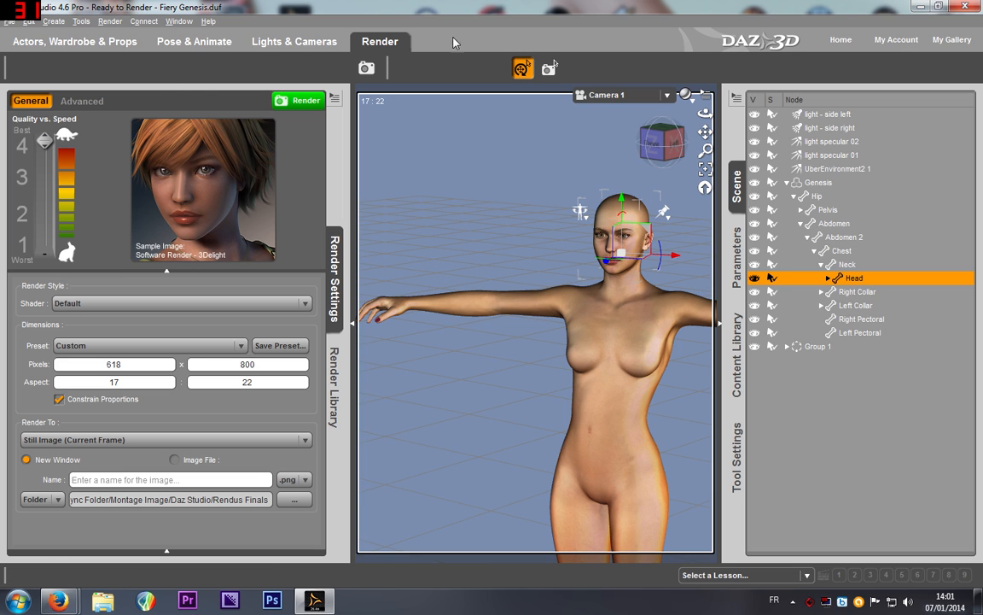
pyautogui.moveTo(657, 140)
pyautogui.mouseDown()
pyautogui.moveTo(679, 141)
pyautogui.moveTo(647, 140)
pyautogui.mouseUp()
pyautogui.scroll(-4, 596, 221)
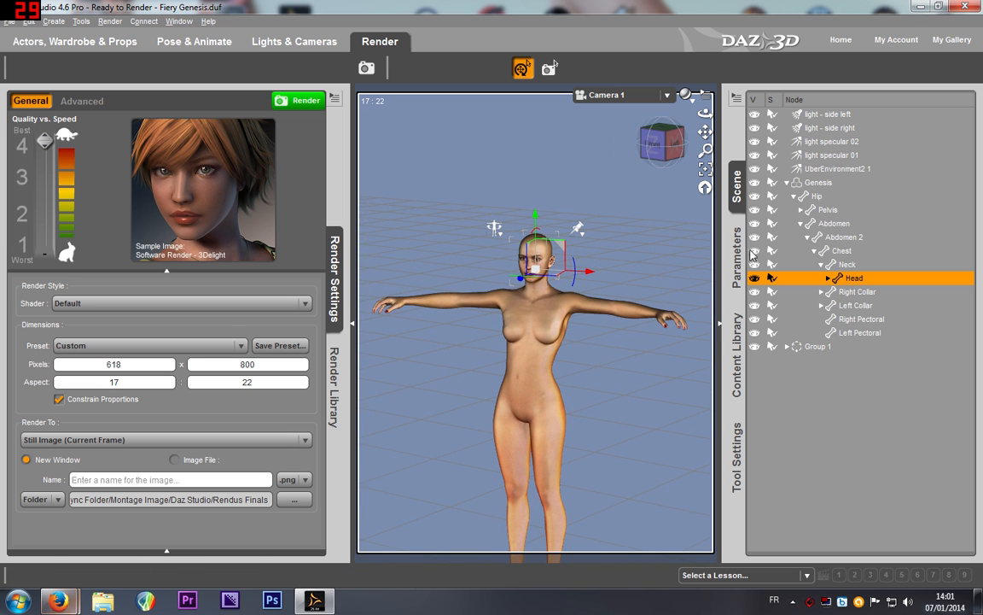
pyautogui.moveTo(705, 132); pyautogui.dragTo(636, 187)
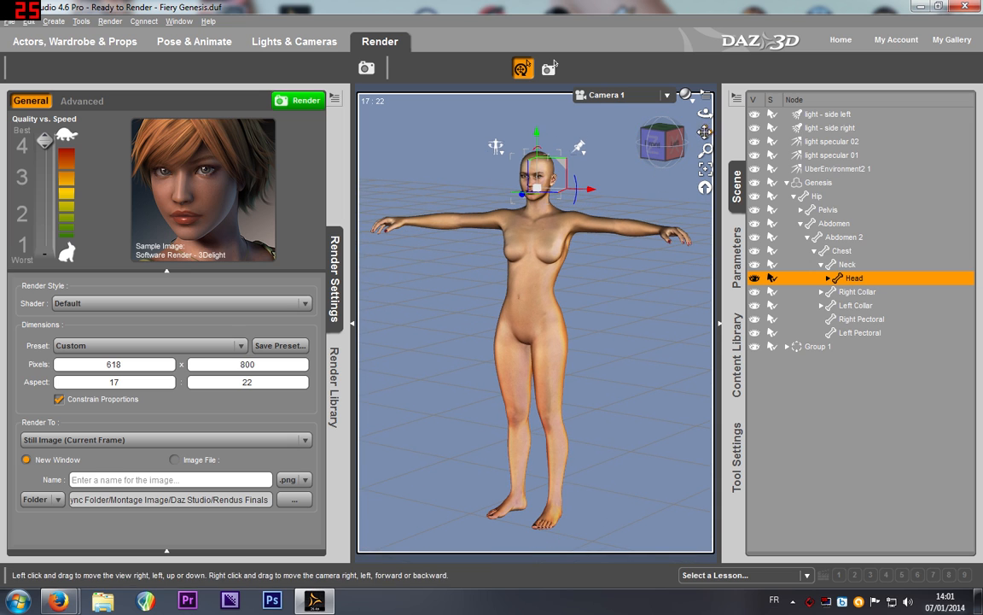
pyautogui.scroll(1, 606, 194)
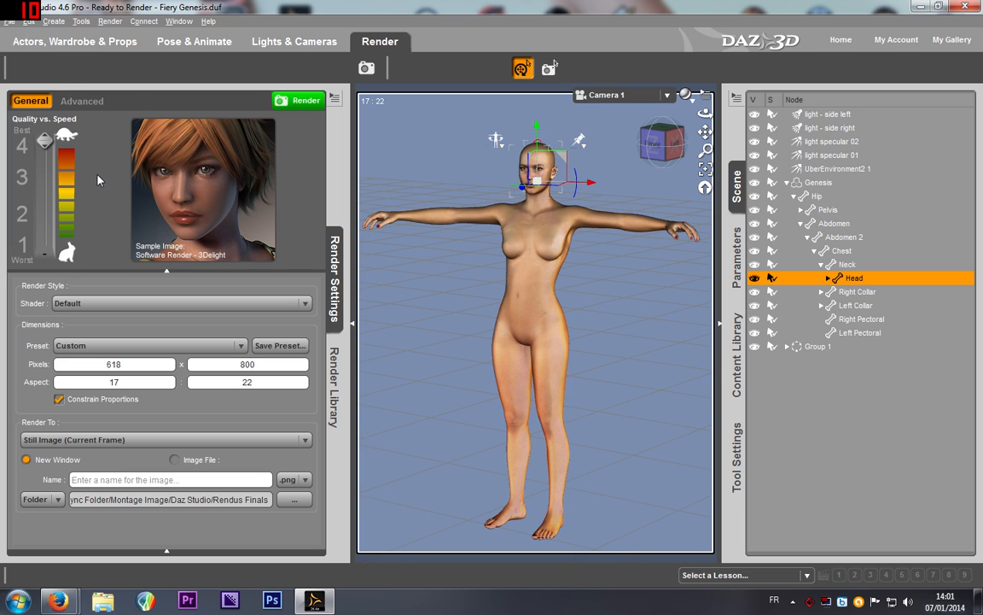
# Step: Switch to the DAZ 3D website in Firefox and open its home page
pyautogui.moveTo(58, 601)
pyautogui.click(86, 525)
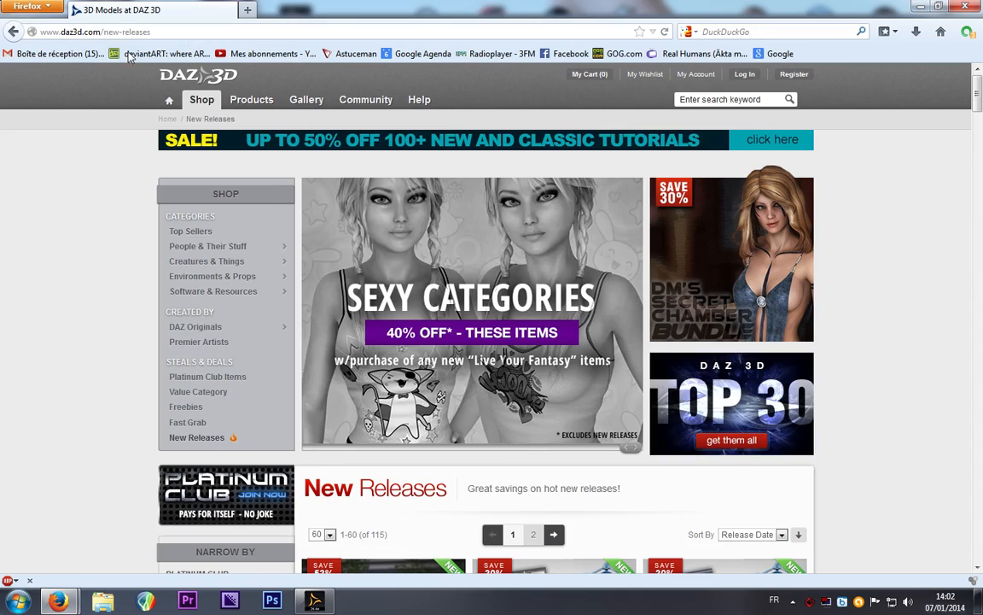
pyautogui.click(199, 77)
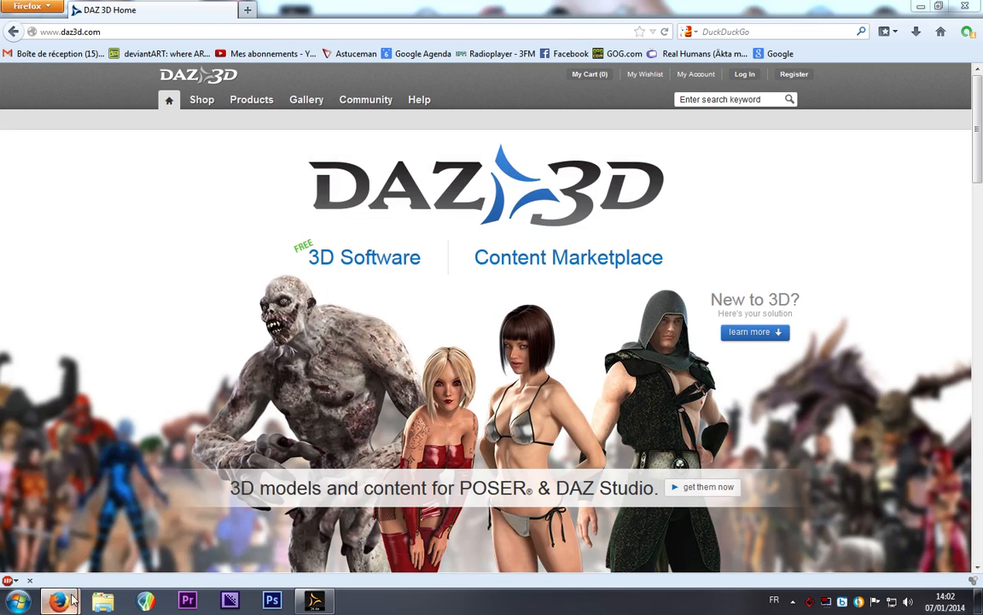
# Step: Switch to the deviantART browser window and view the example renders Le Bilan (Rap2), Cliche and This is Madness !
pyautogui.moveTo(73, 601)
pyautogui.click(248, 513)
pyautogui.scroll(-5, 511, 286)
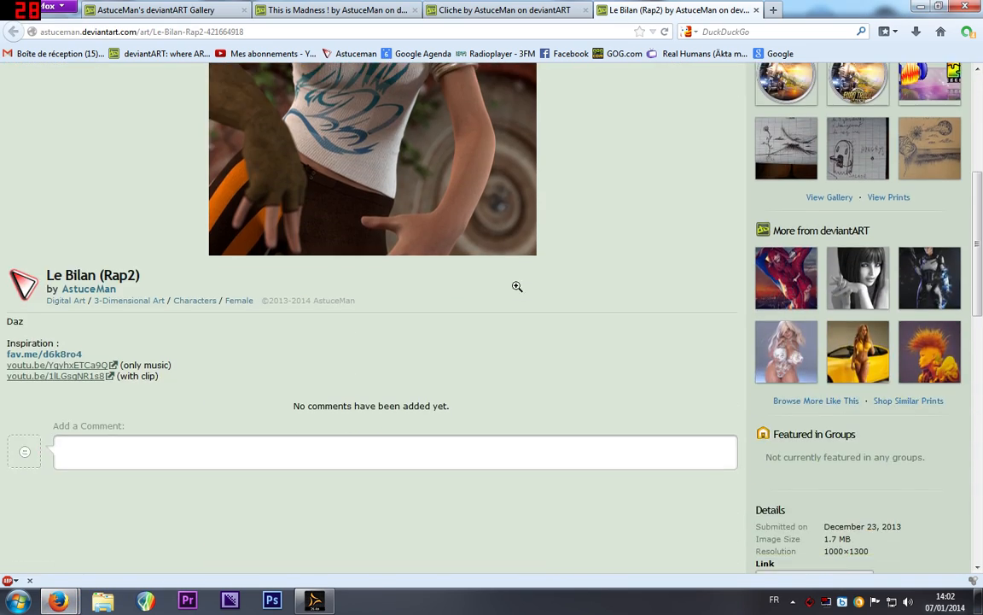
pyautogui.scroll(5, 519, 285)
pyautogui.click(505, 9)
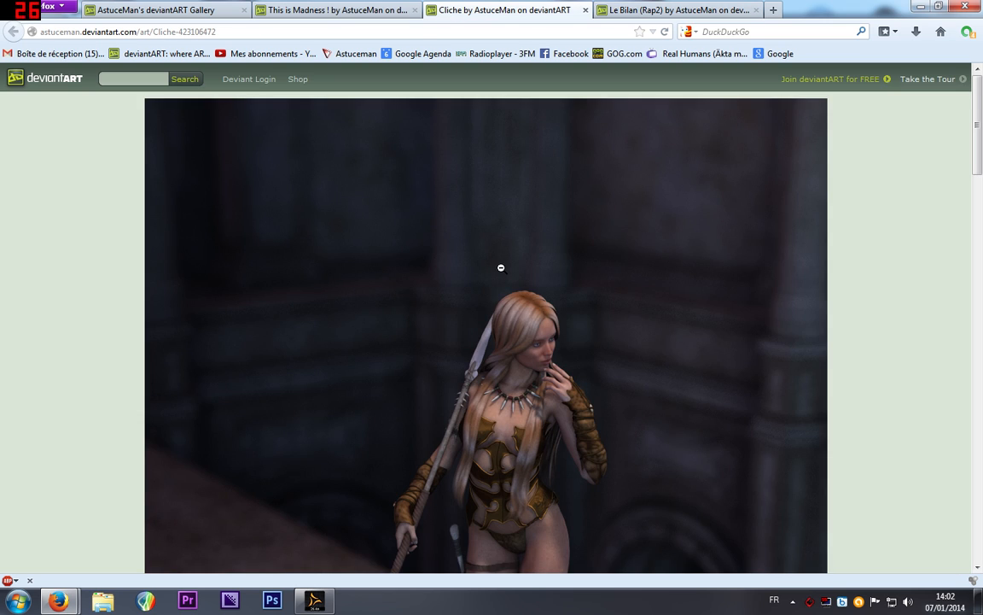
pyautogui.scroll(-5, 500, 266)
pyautogui.click(341, 9)
pyautogui.scroll(-3, 434, 286)
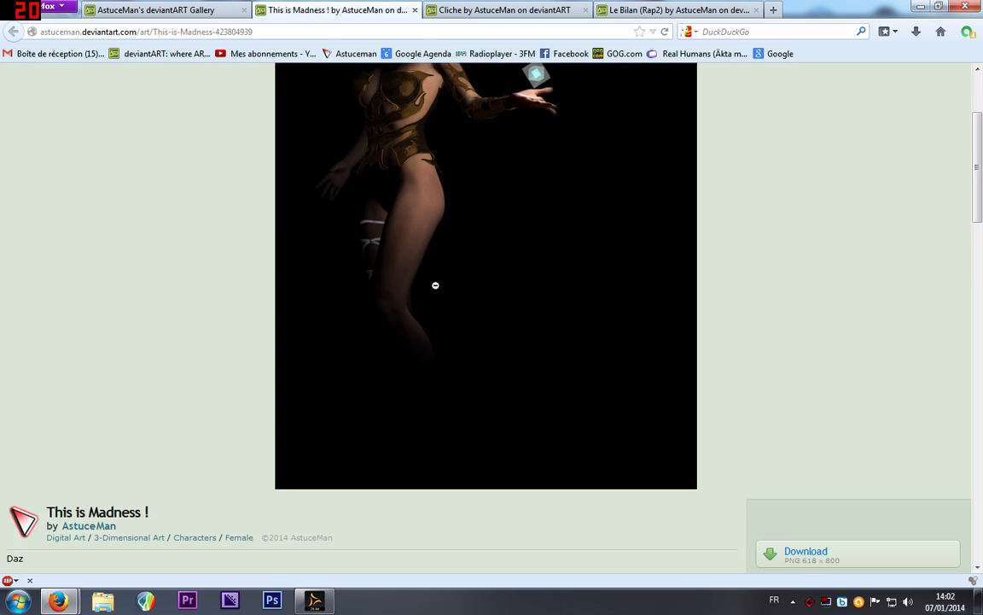
pyautogui.scroll(3, 433, 285)
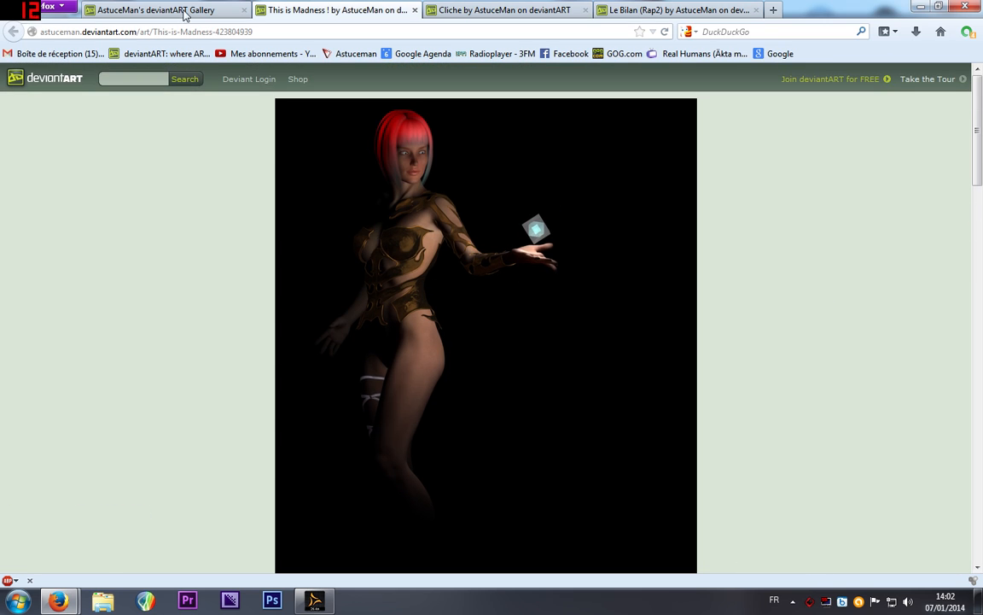